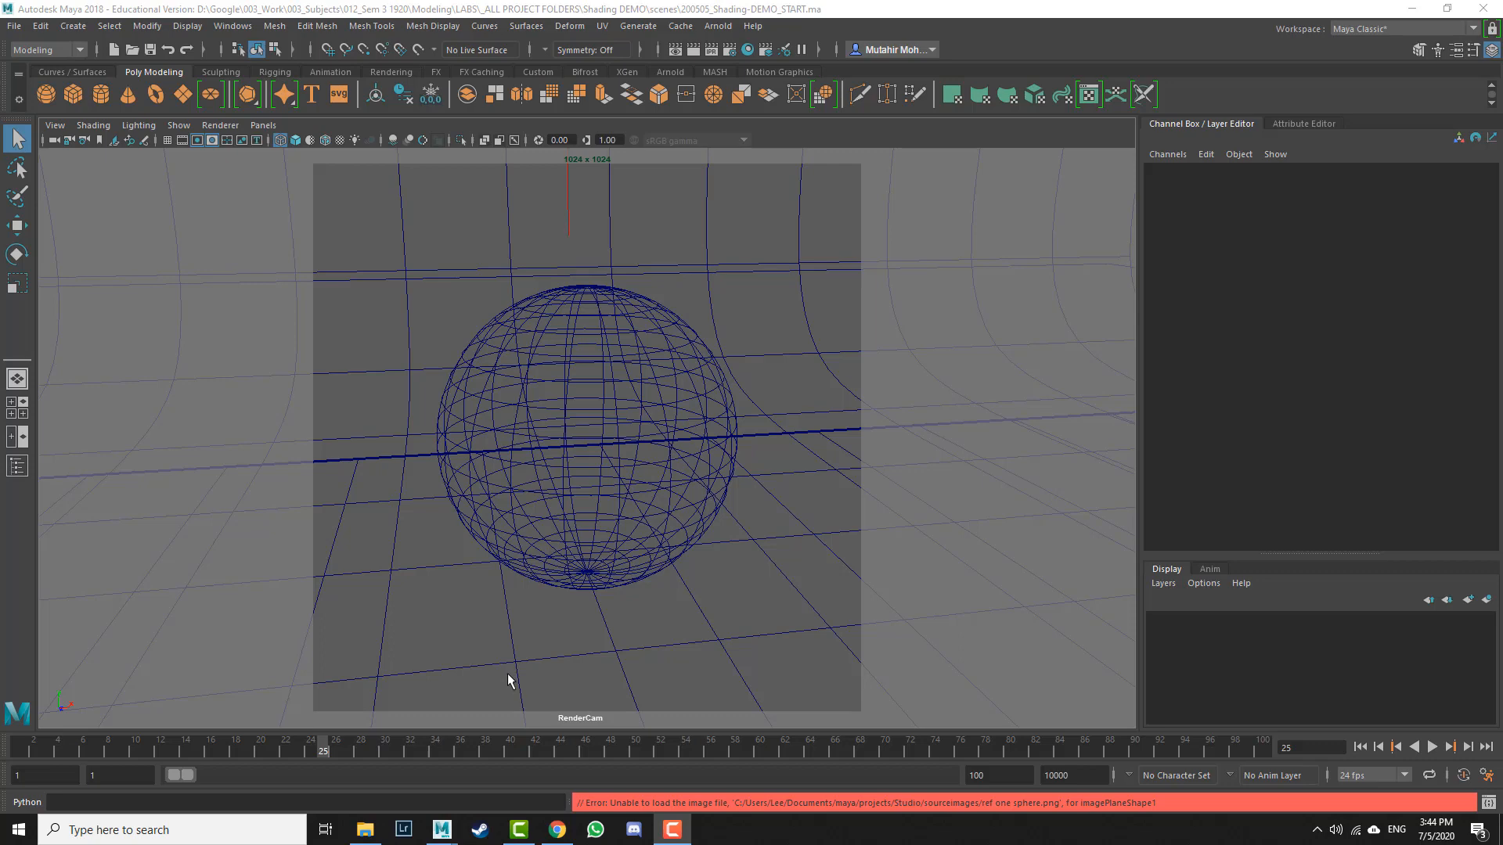
Step: Select the sphere, display it shaded, and open its Chrome_sphere aiStandard material in the Attribute Editor
click(627, 371)
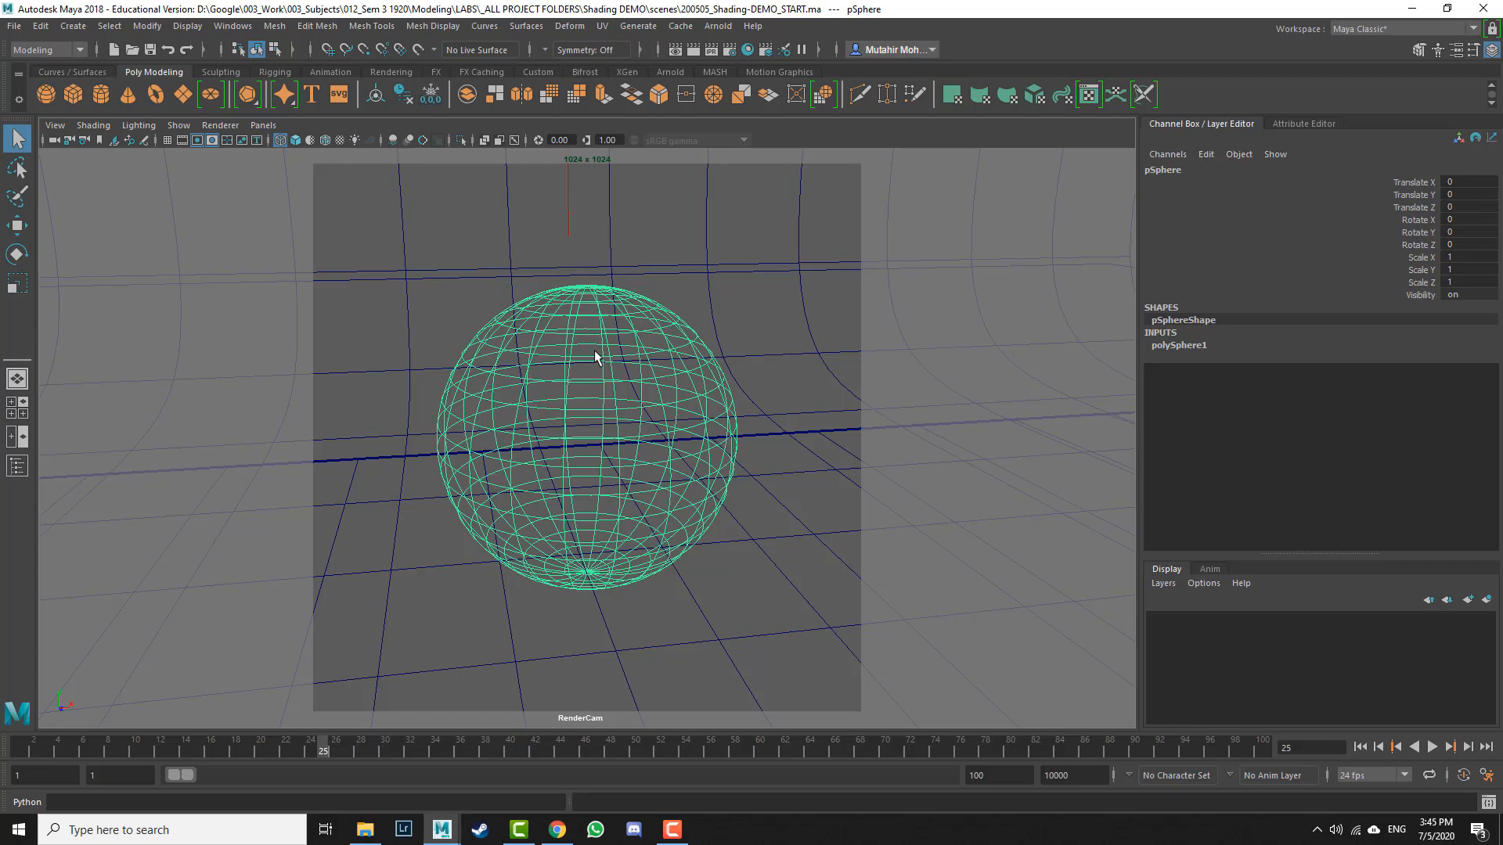
key(5)
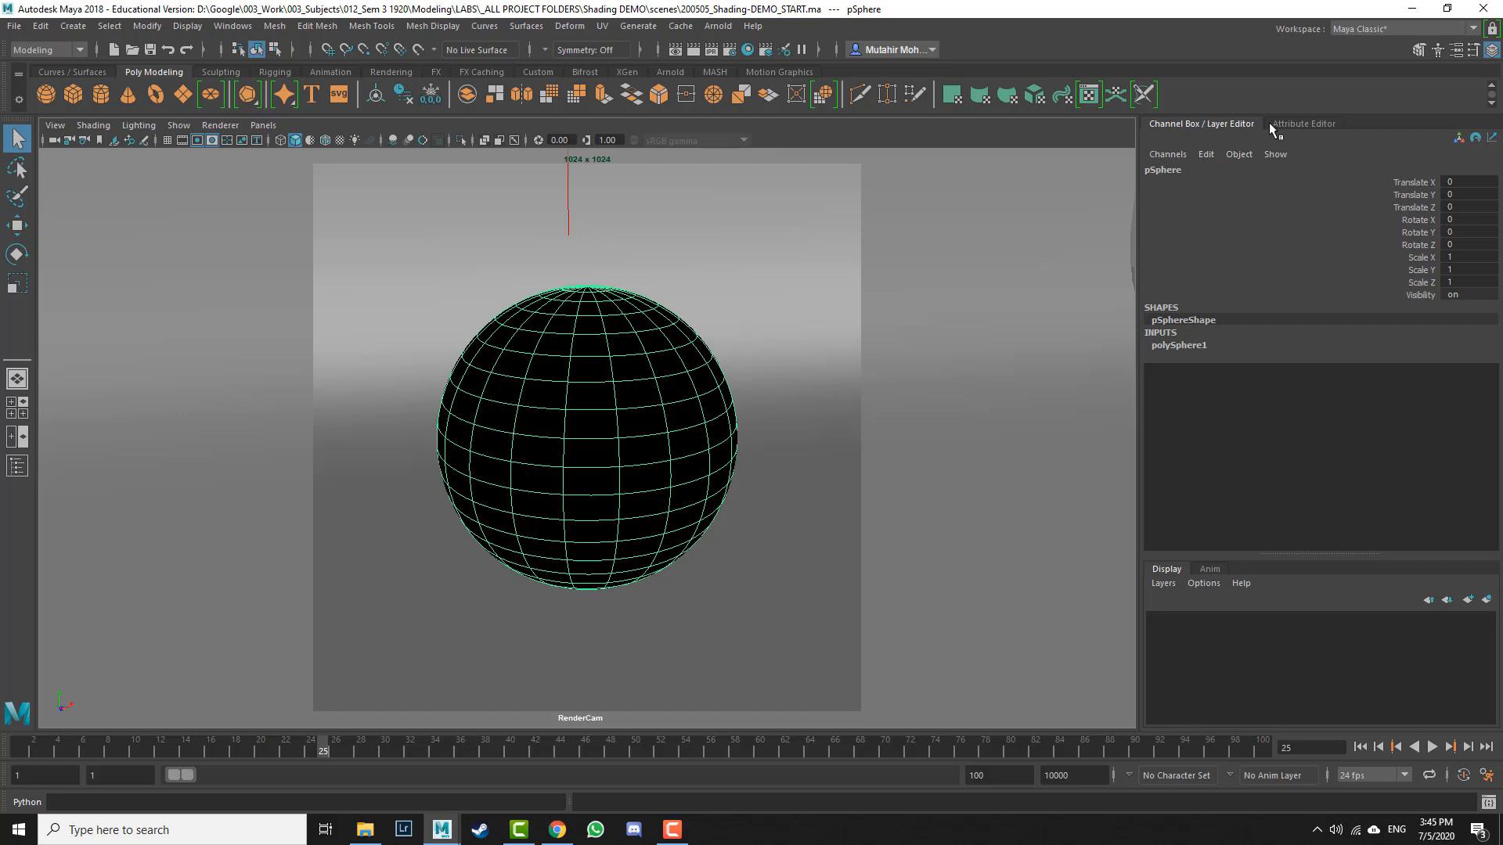
click(1329, 123)
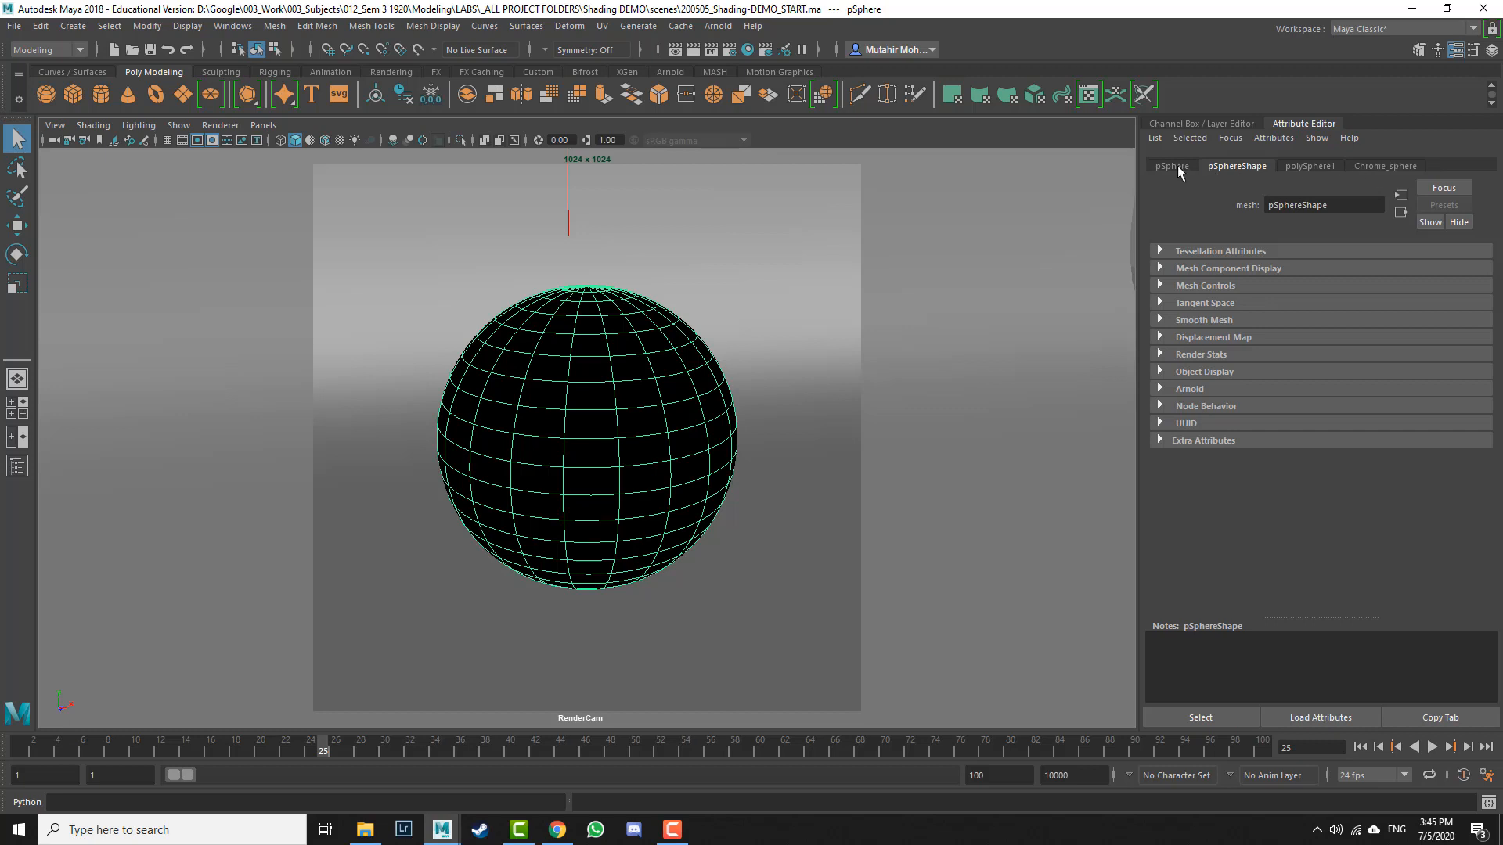
click(1378, 166)
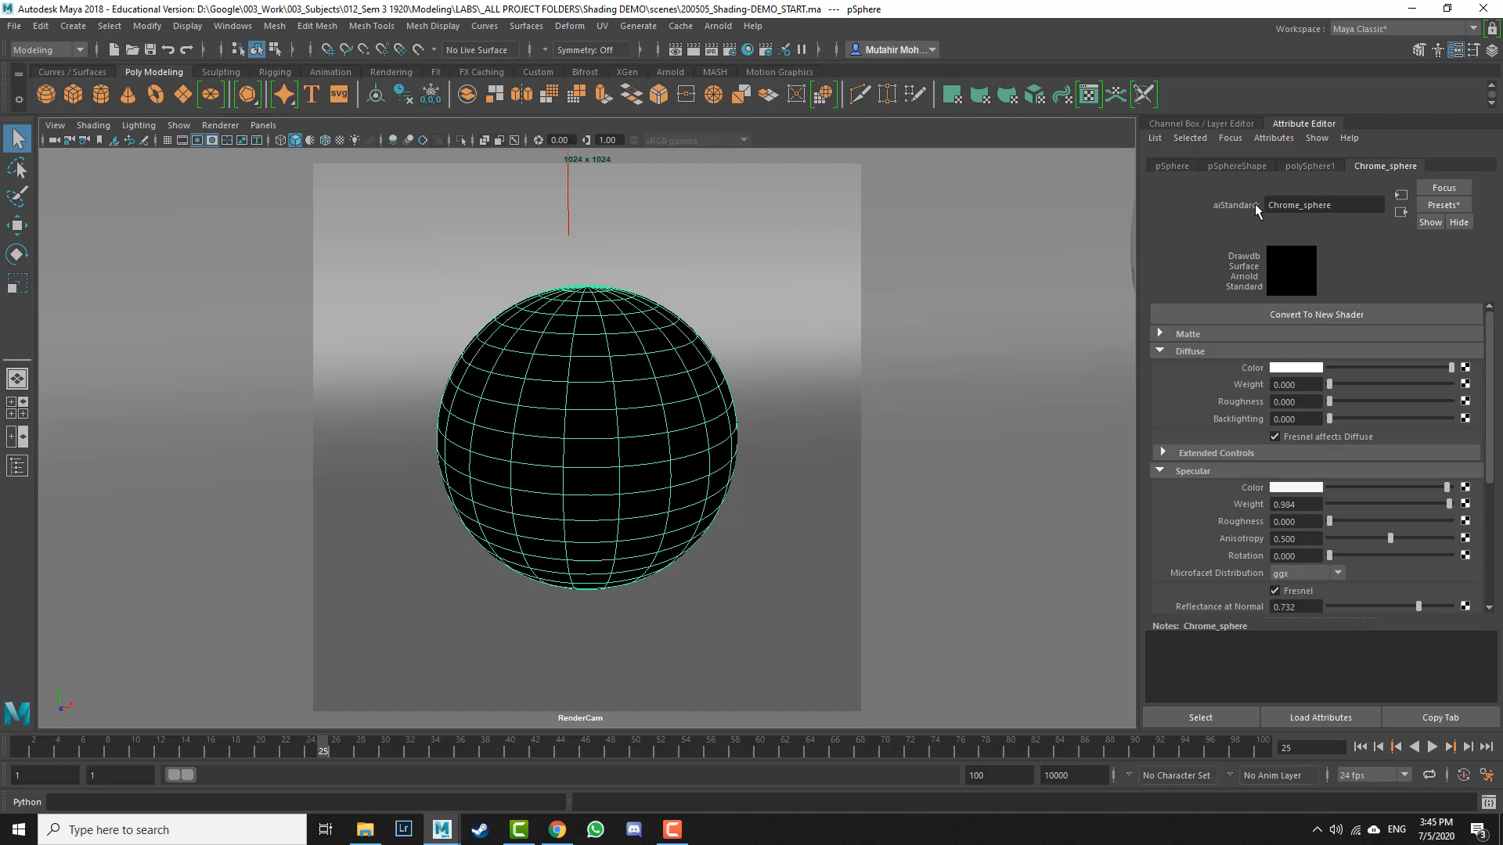
drag(1356, 205, 1215, 206)
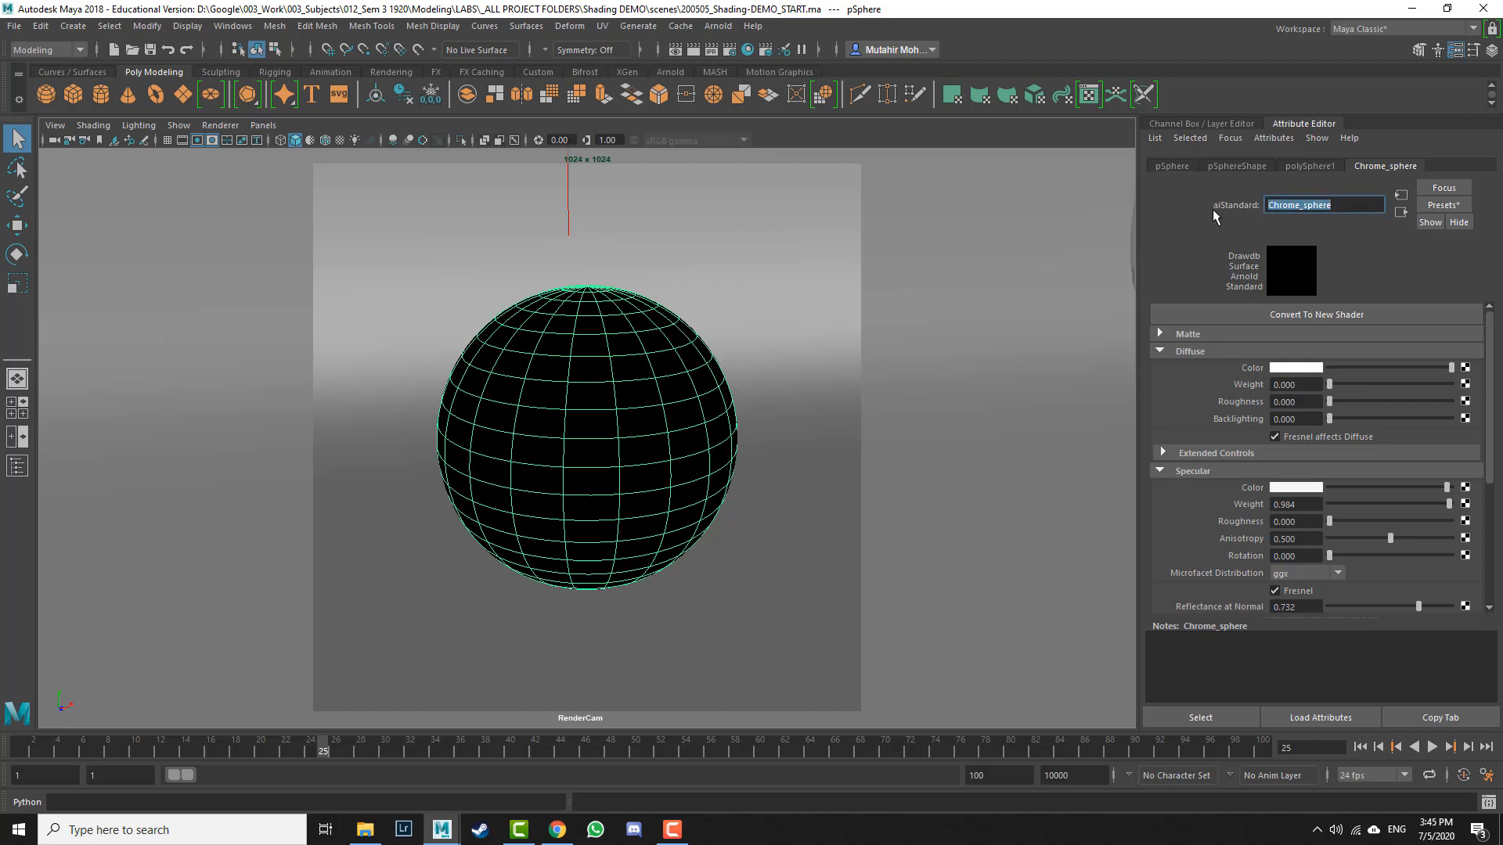
Step: Open the Arnold RenderView and start rendering the scene
click(720, 26)
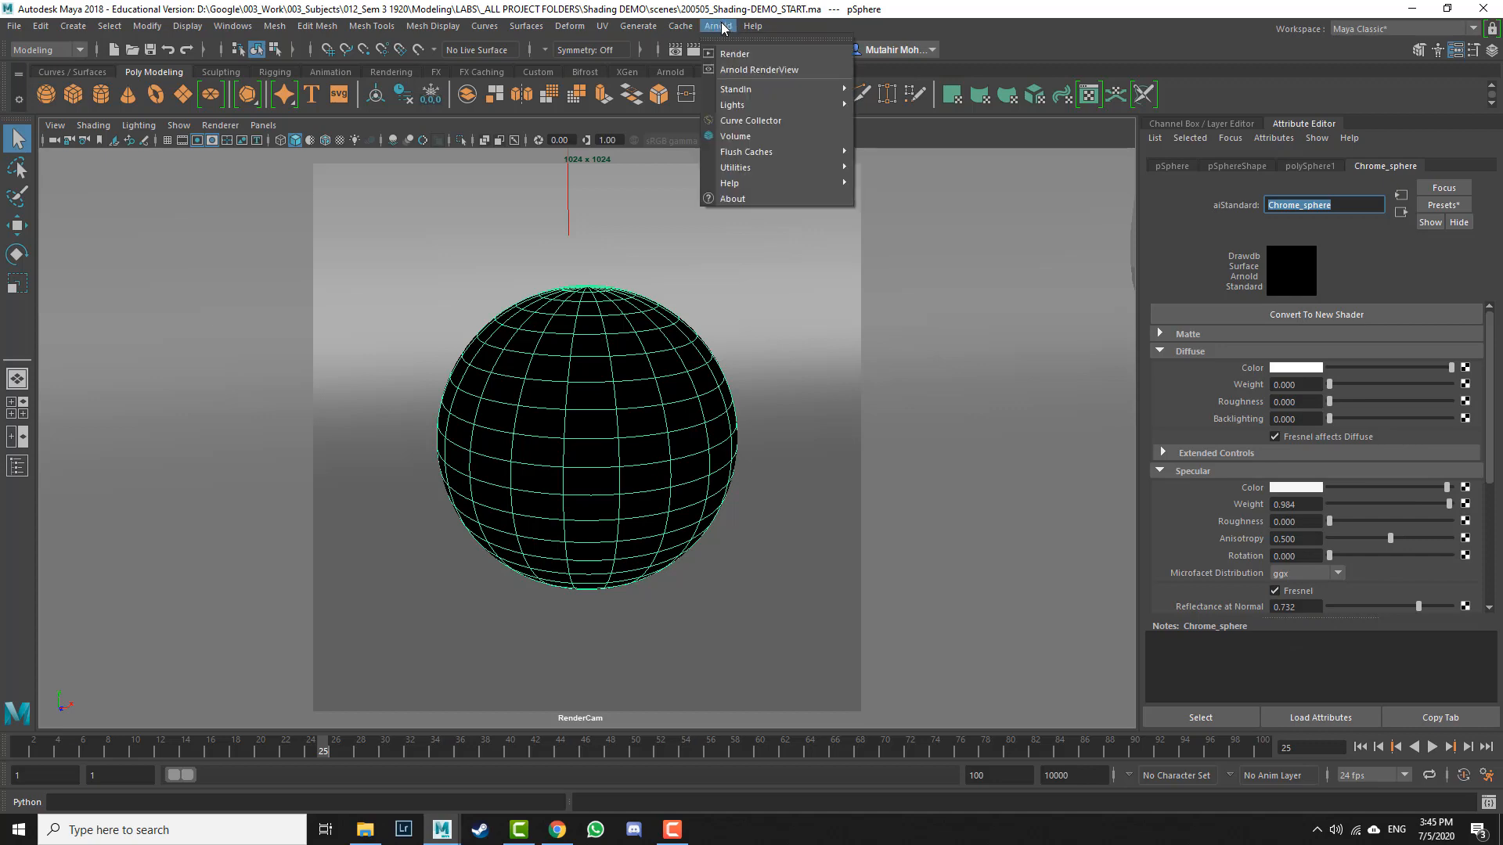
click(750, 70)
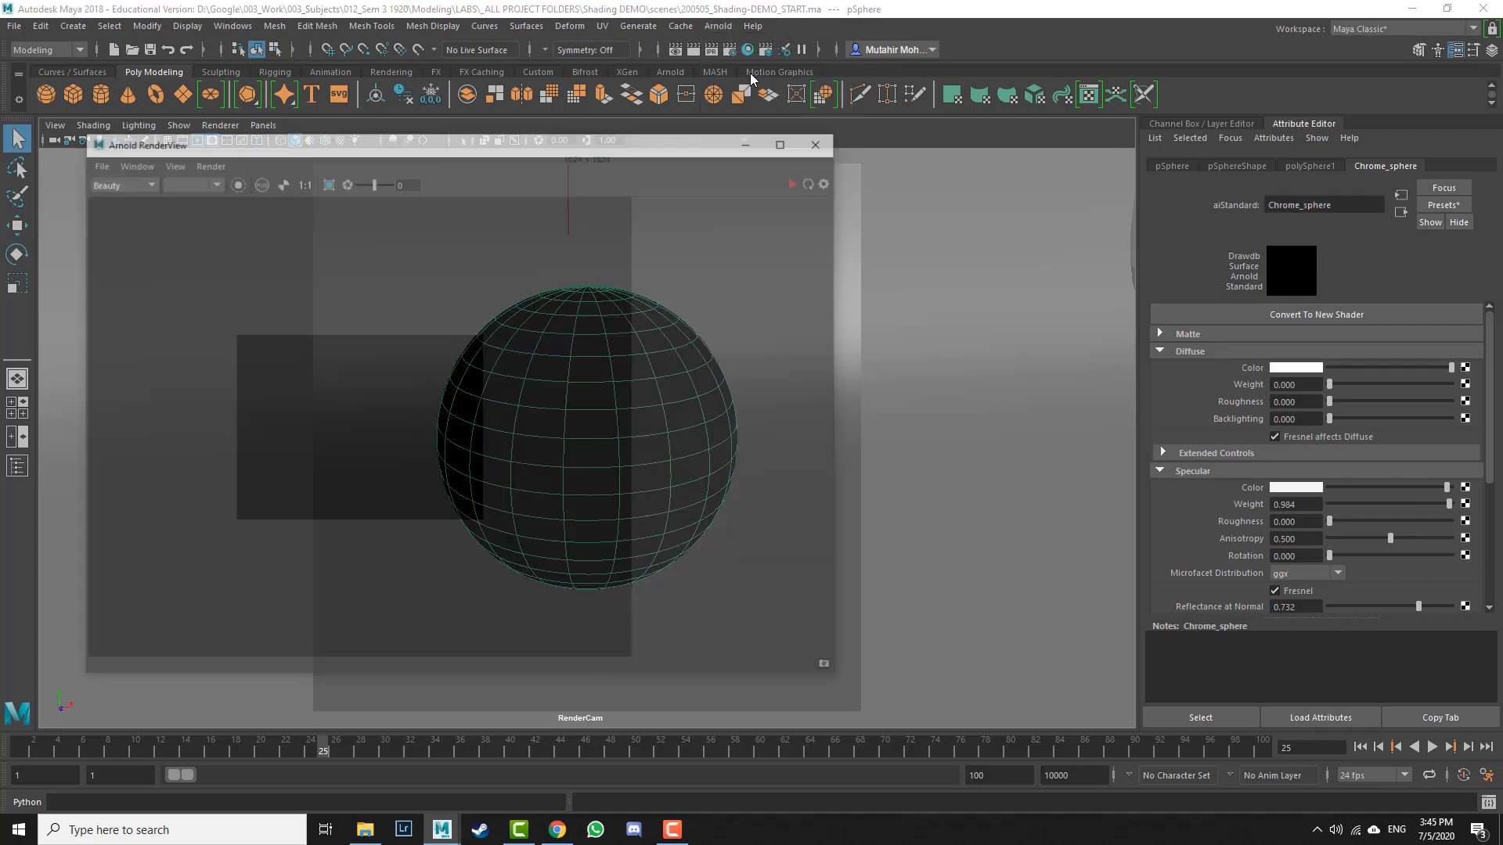
click(799, 181)
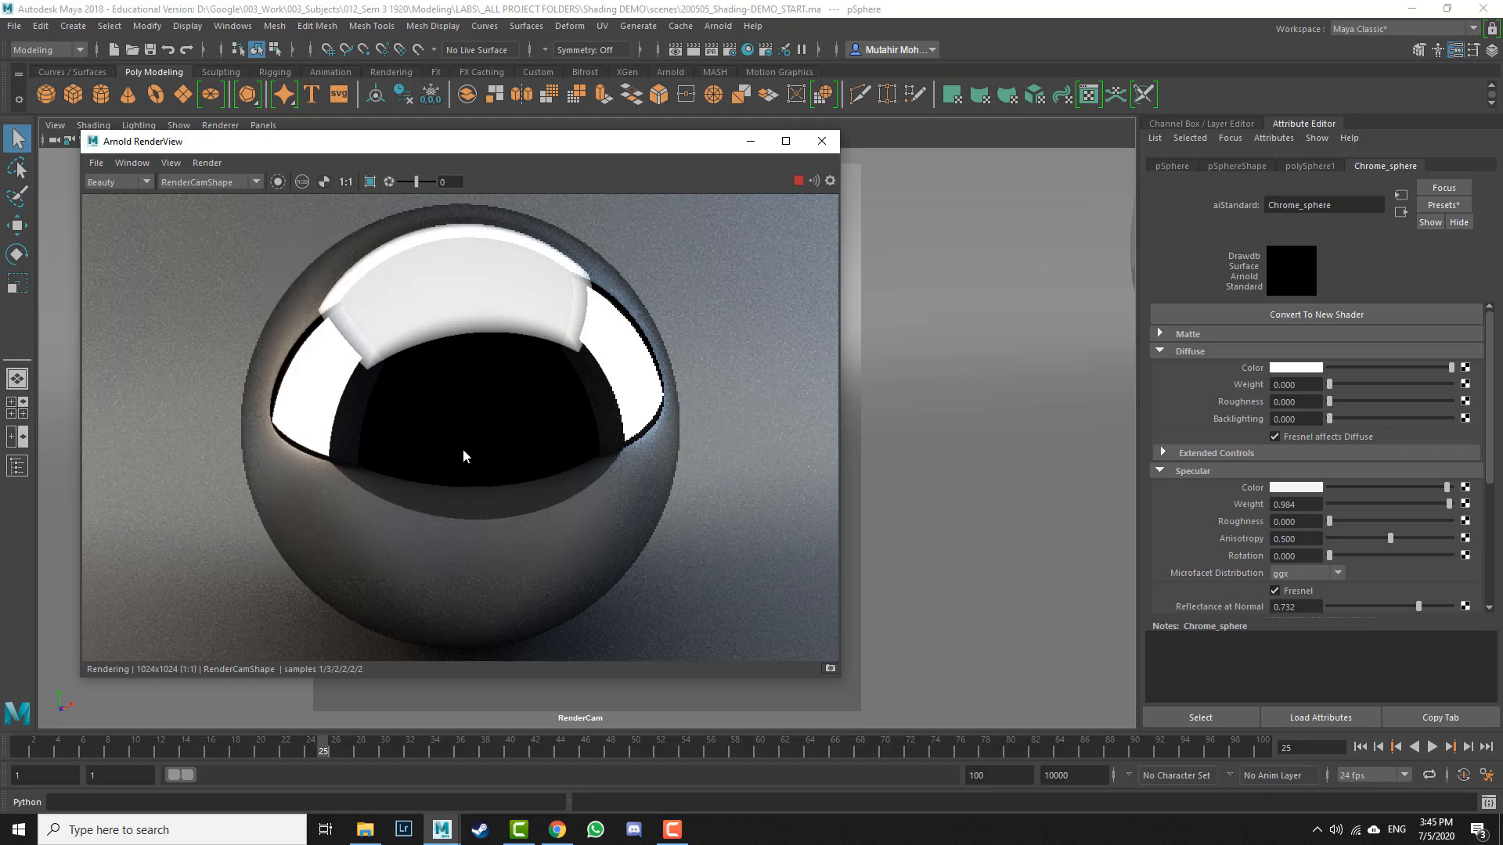
Step: Switch the render view between fitted-to-window and real-size display of the image
key(f)
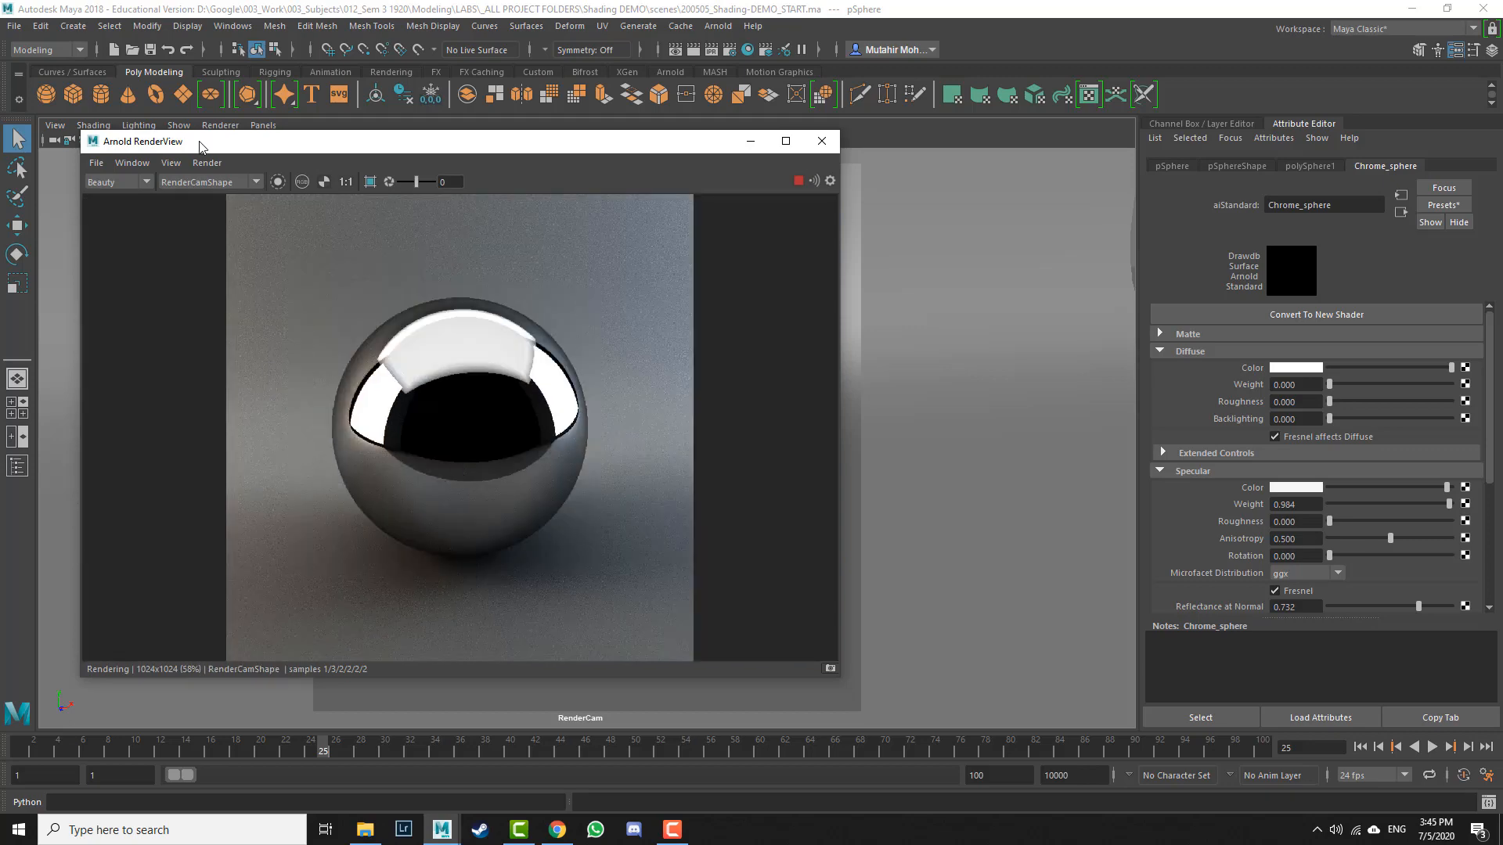
click(133, 163)
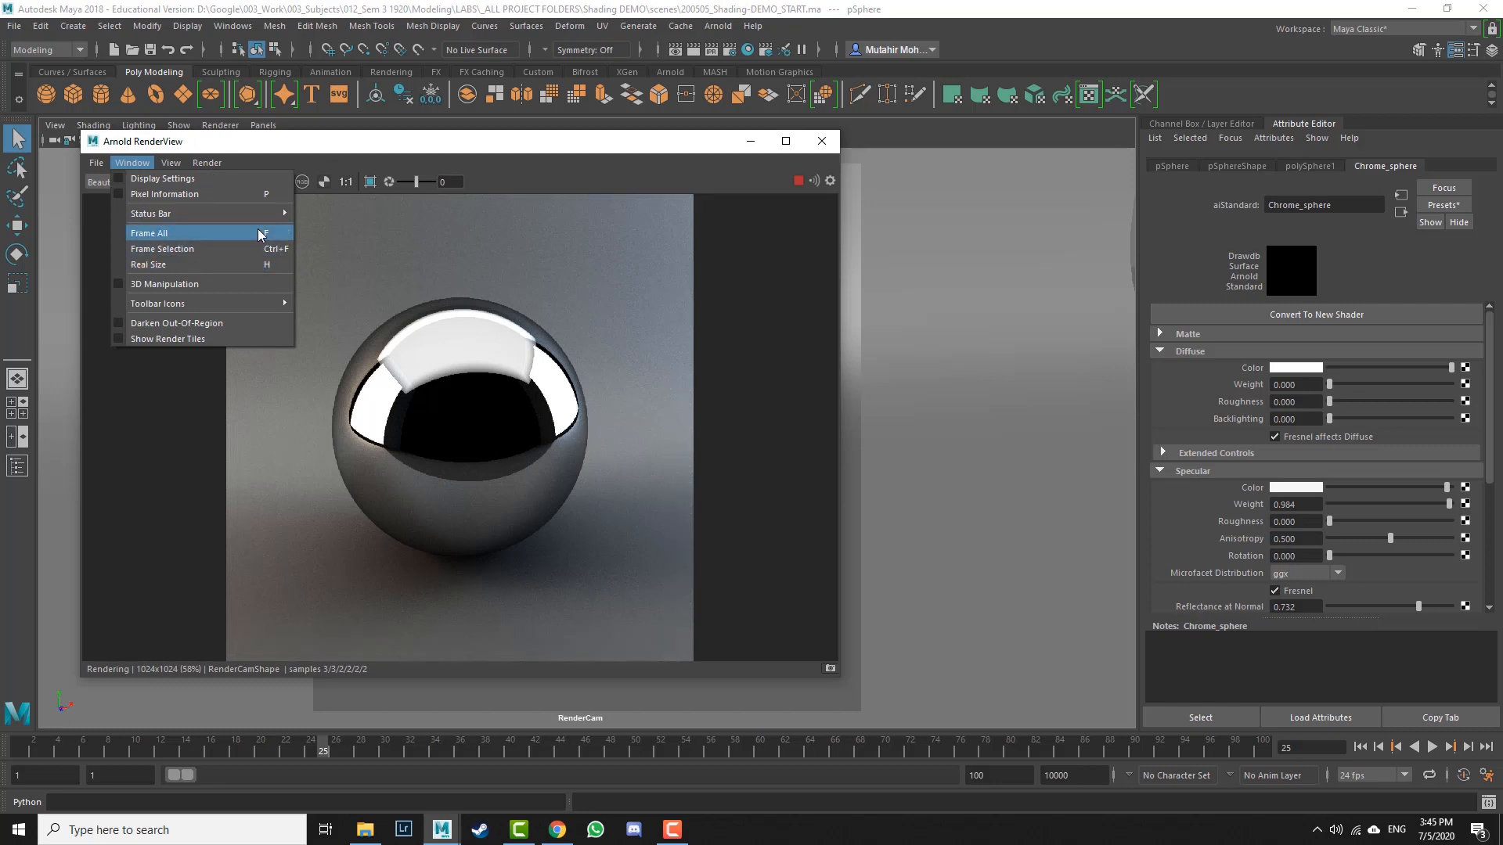
click(663, 145)
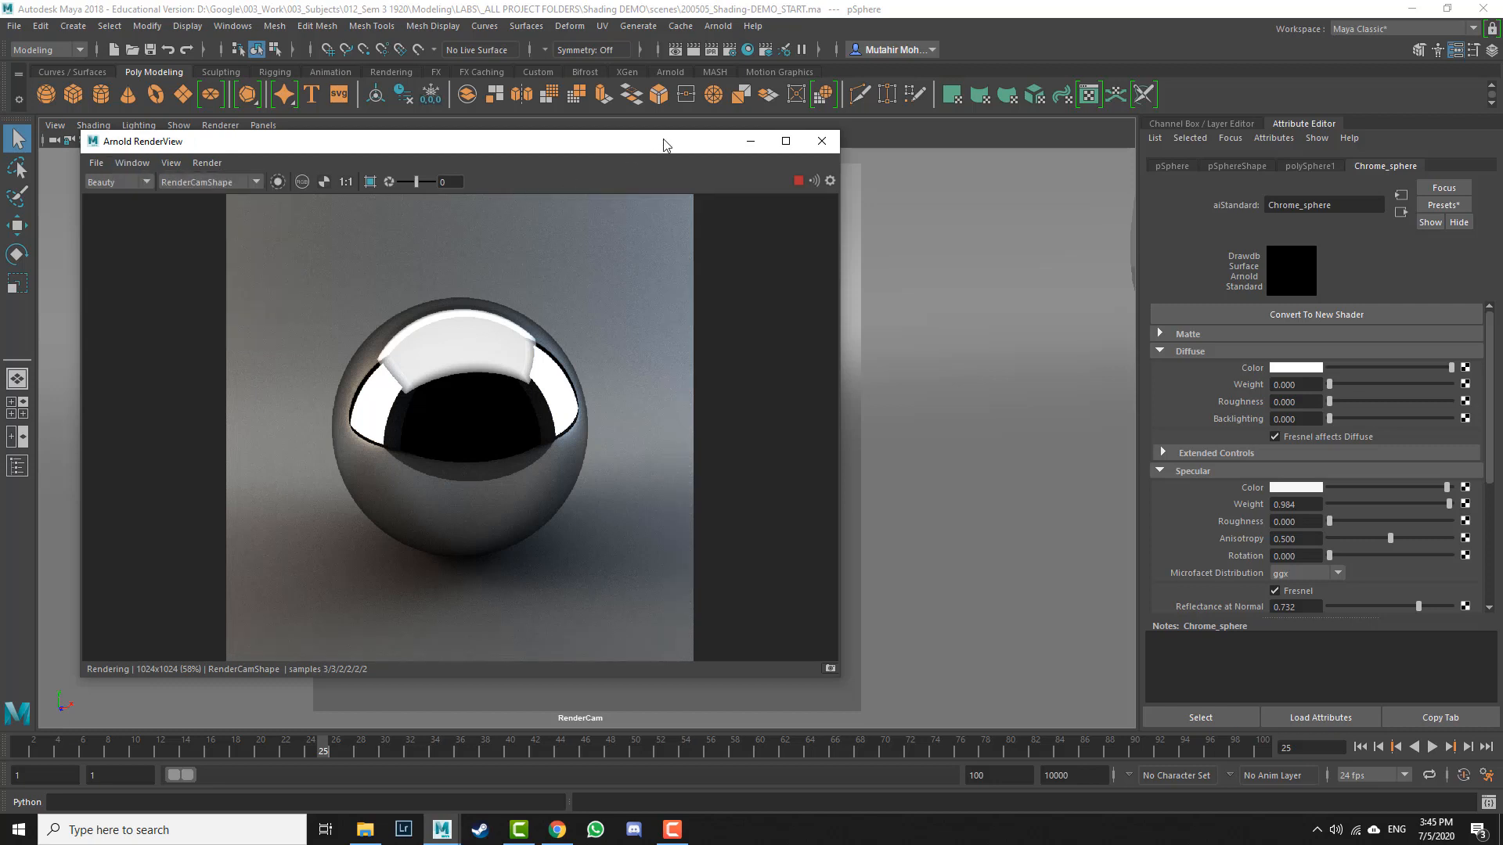
key(h)
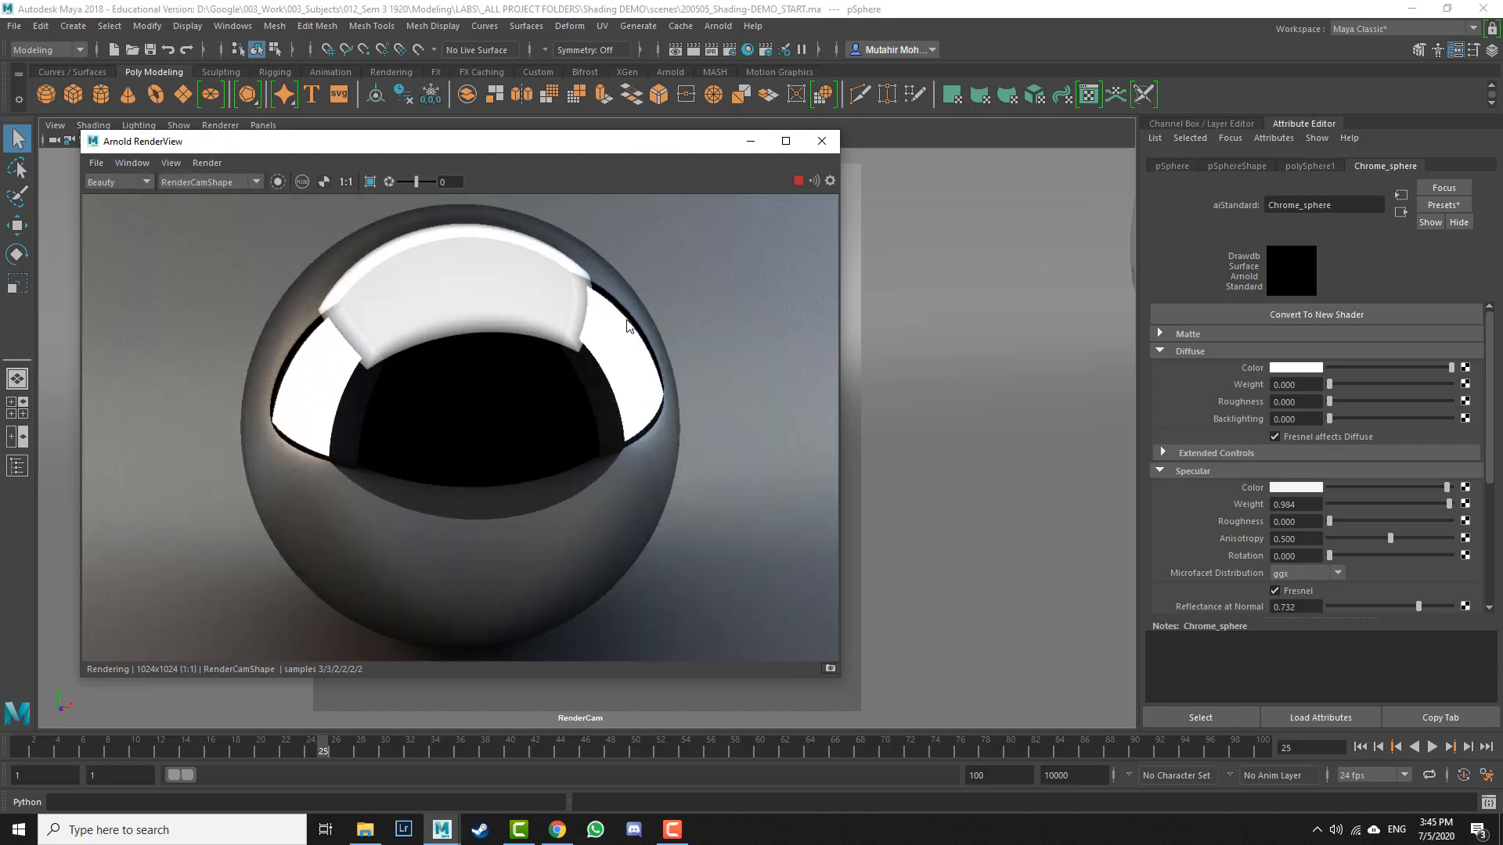
key(f)
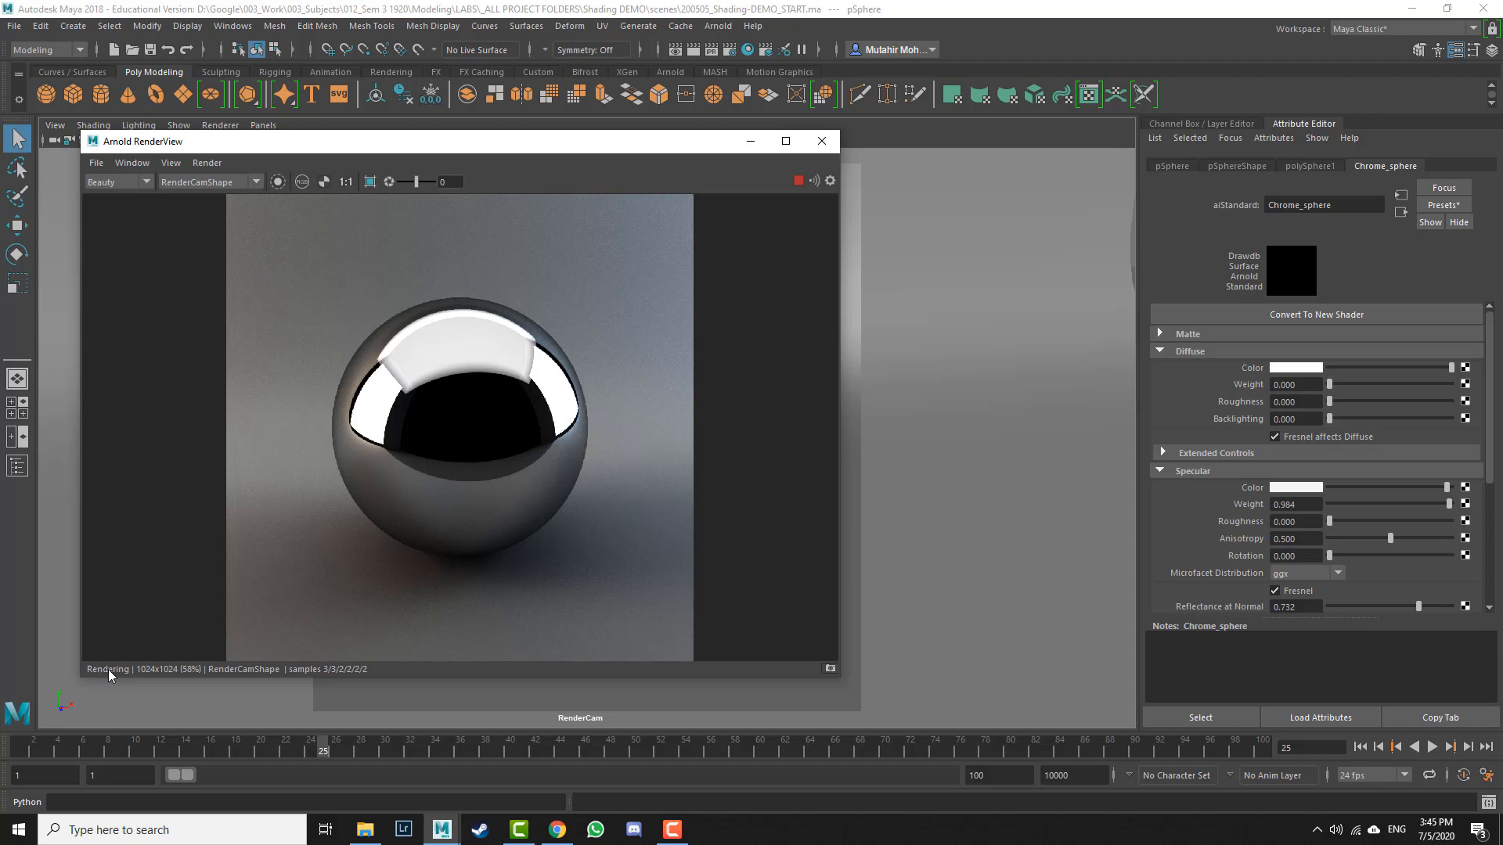
Step: Stop the render and switch to the browser's Lab Assignment 4 PDF tab
click(799, 181)
key(alt+Tab)
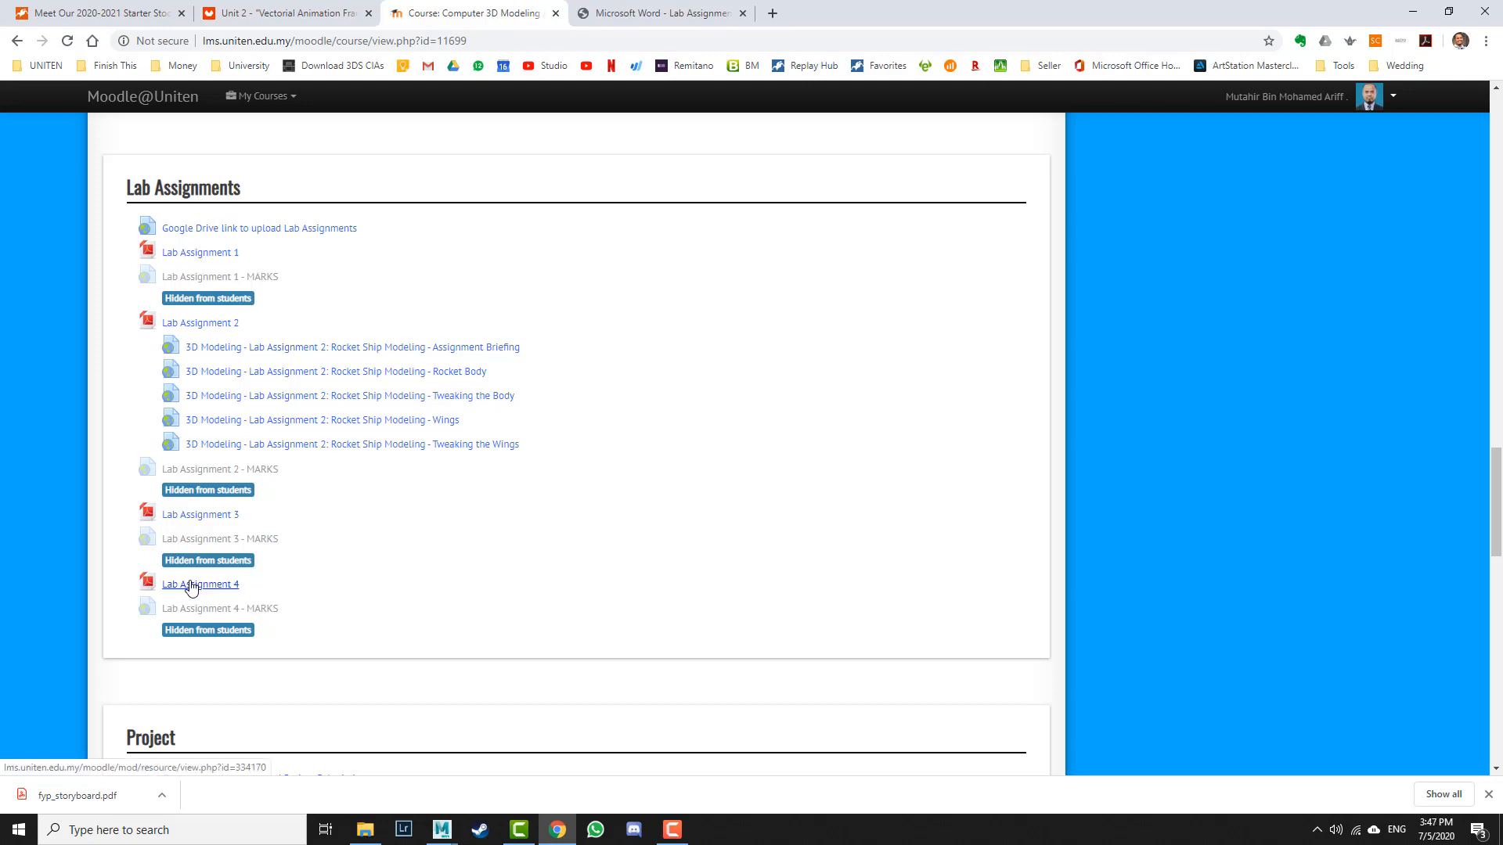
click(692, 8)
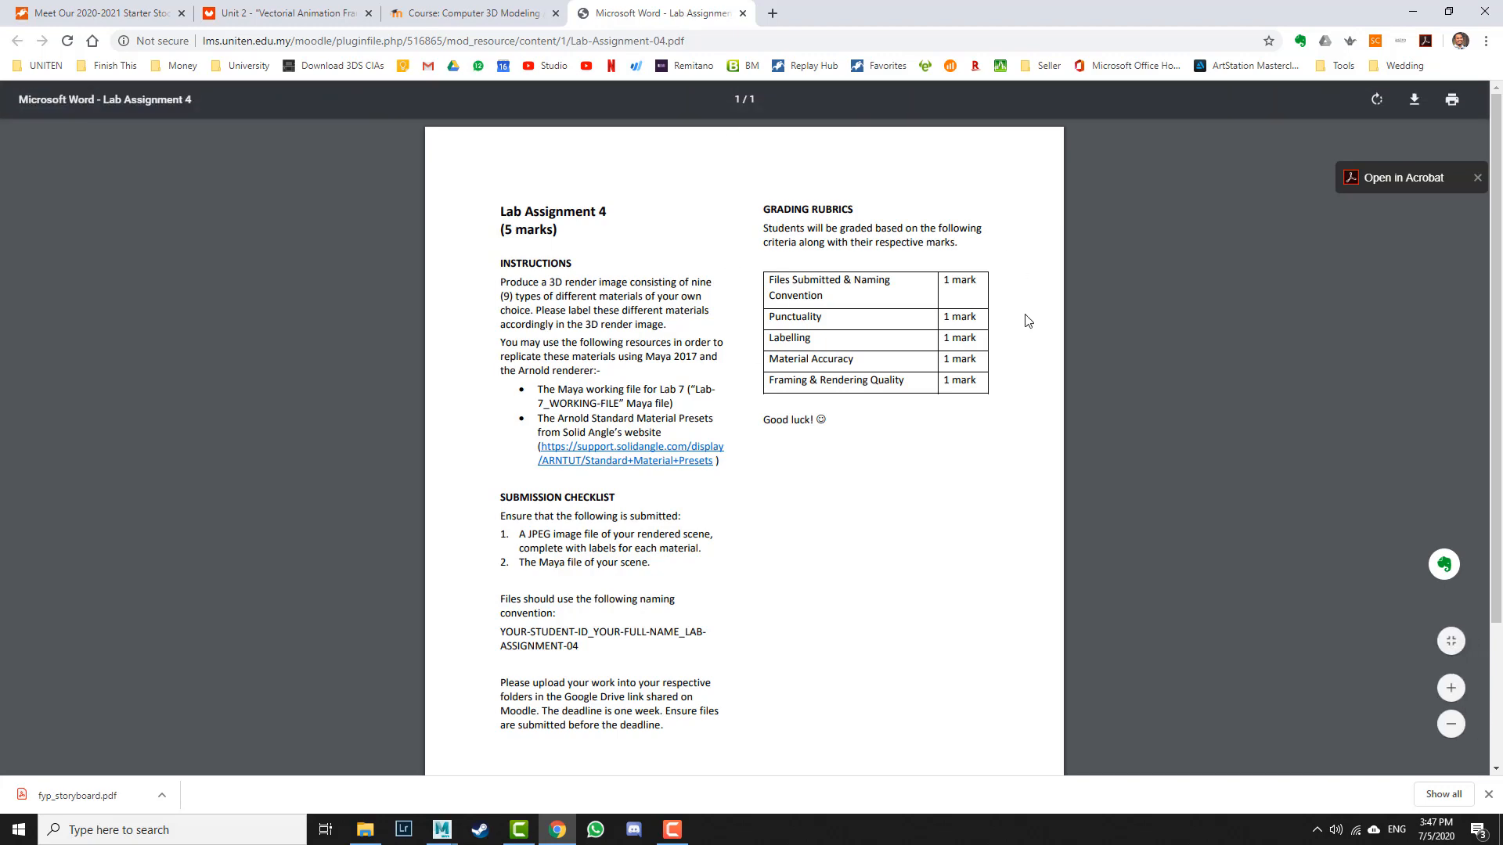
Step: Read through the assignment instructions and listed resources in the Lab Assignment 4 PDF
ctrl+scroll(677, 338, up, 3)
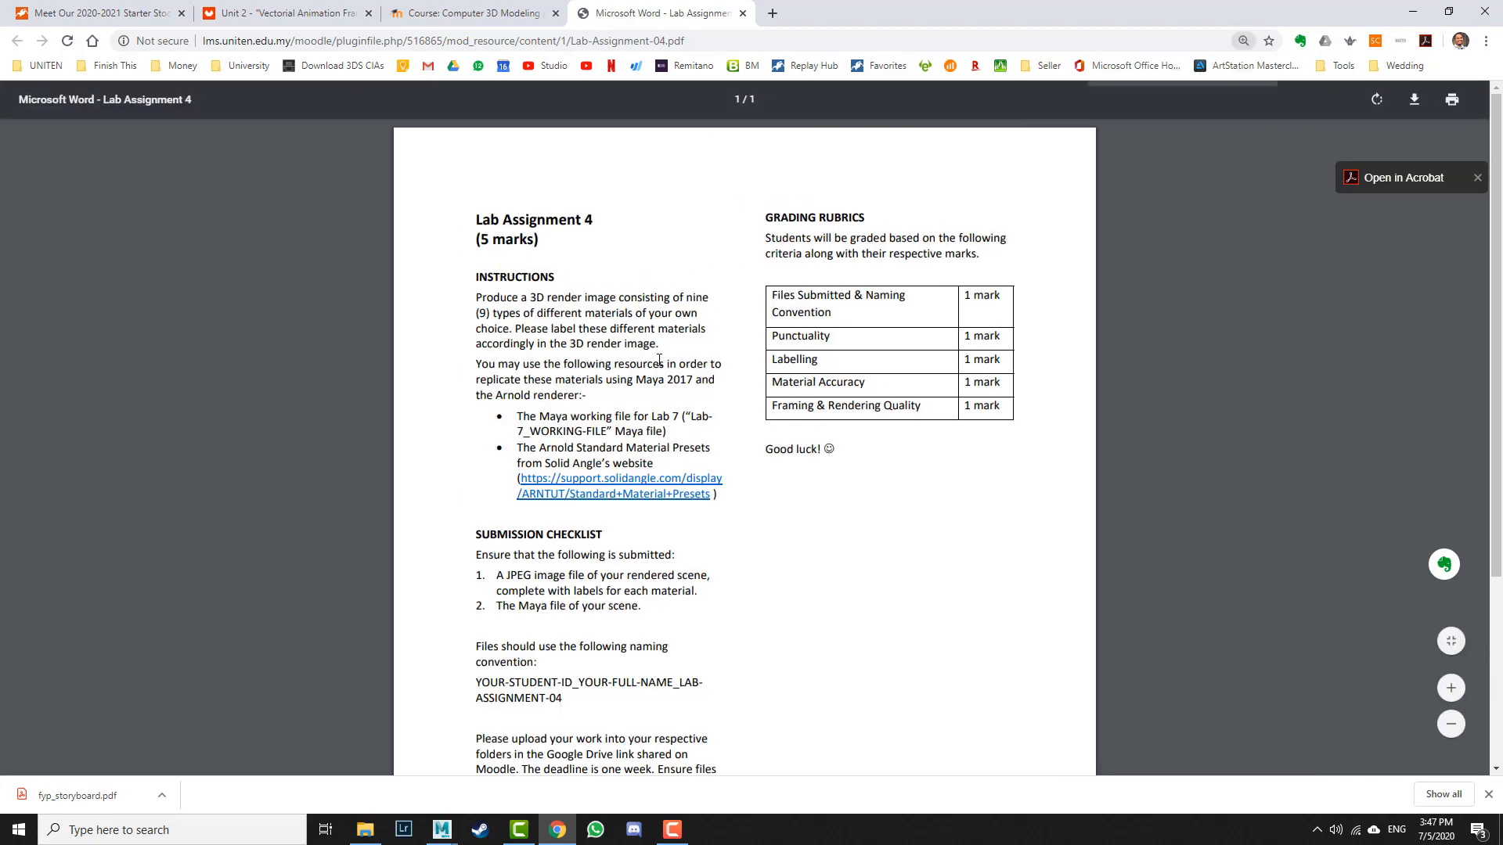
drag(489, 360, 699, 360)
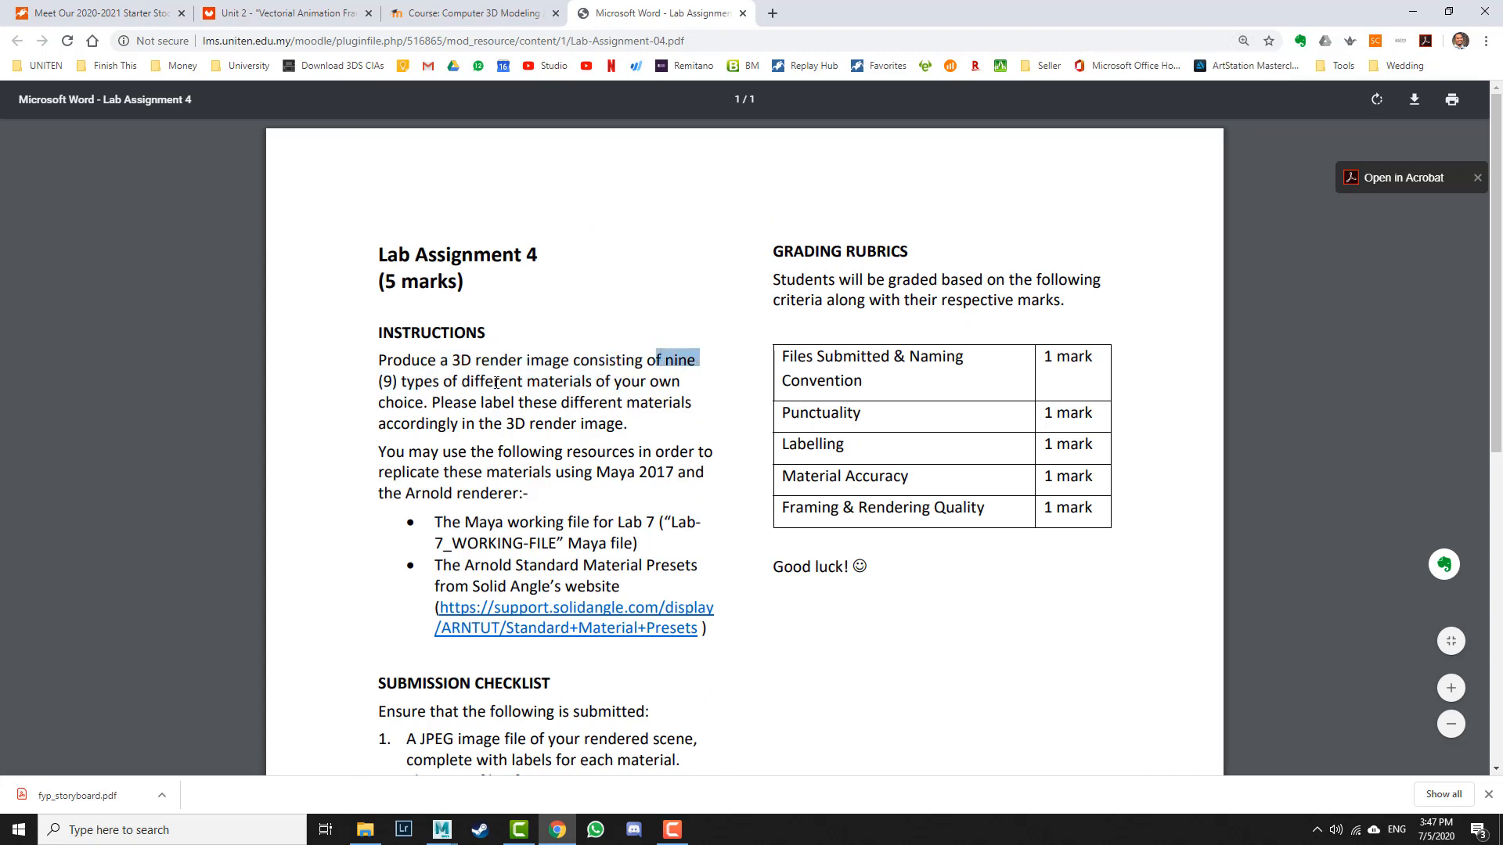
drag(381, 384, 595, 387)
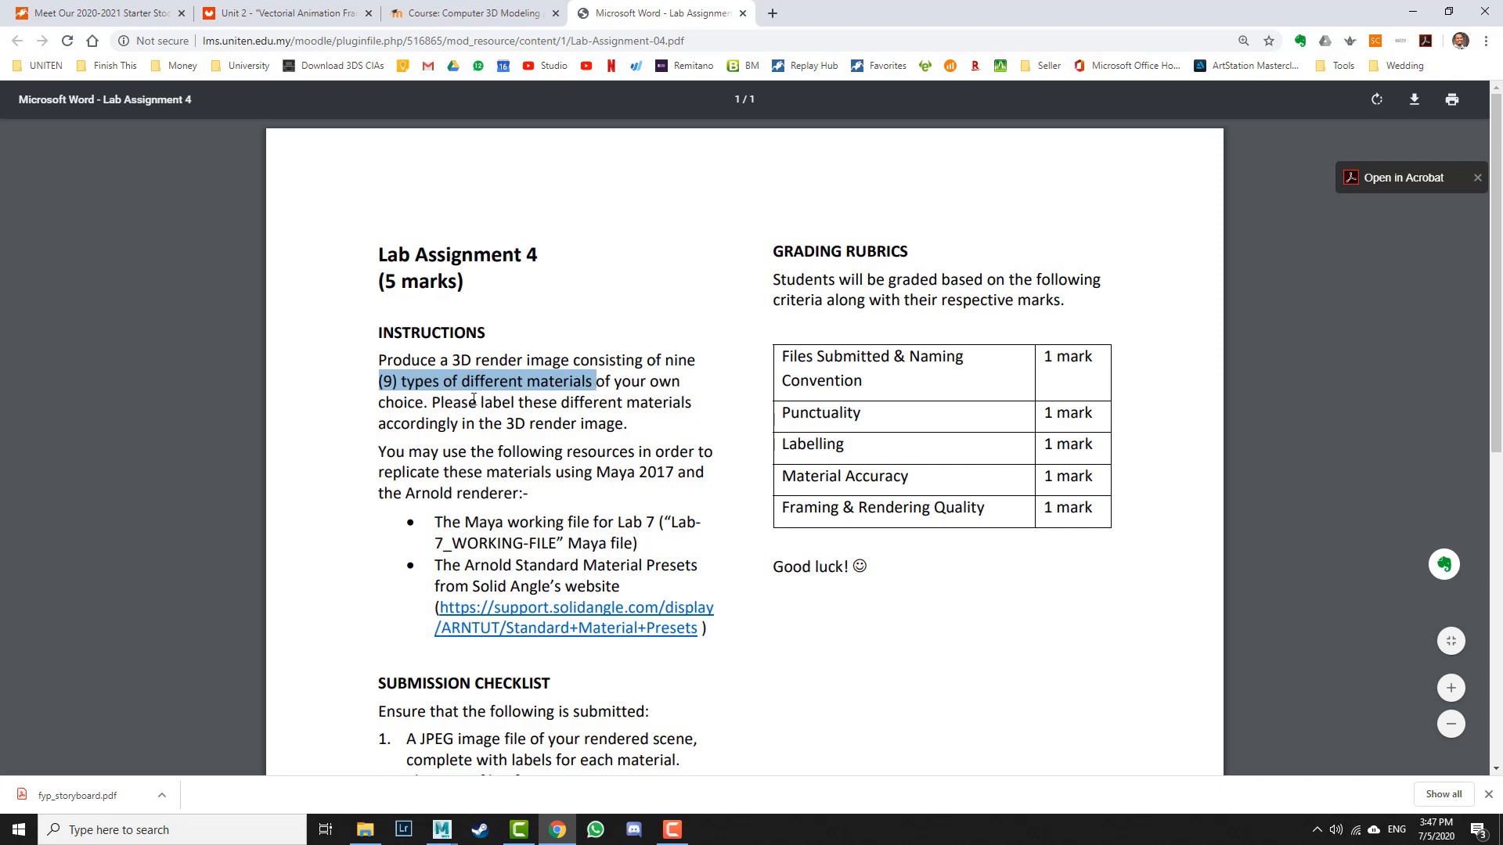
drag(471, 401, 533, 401)
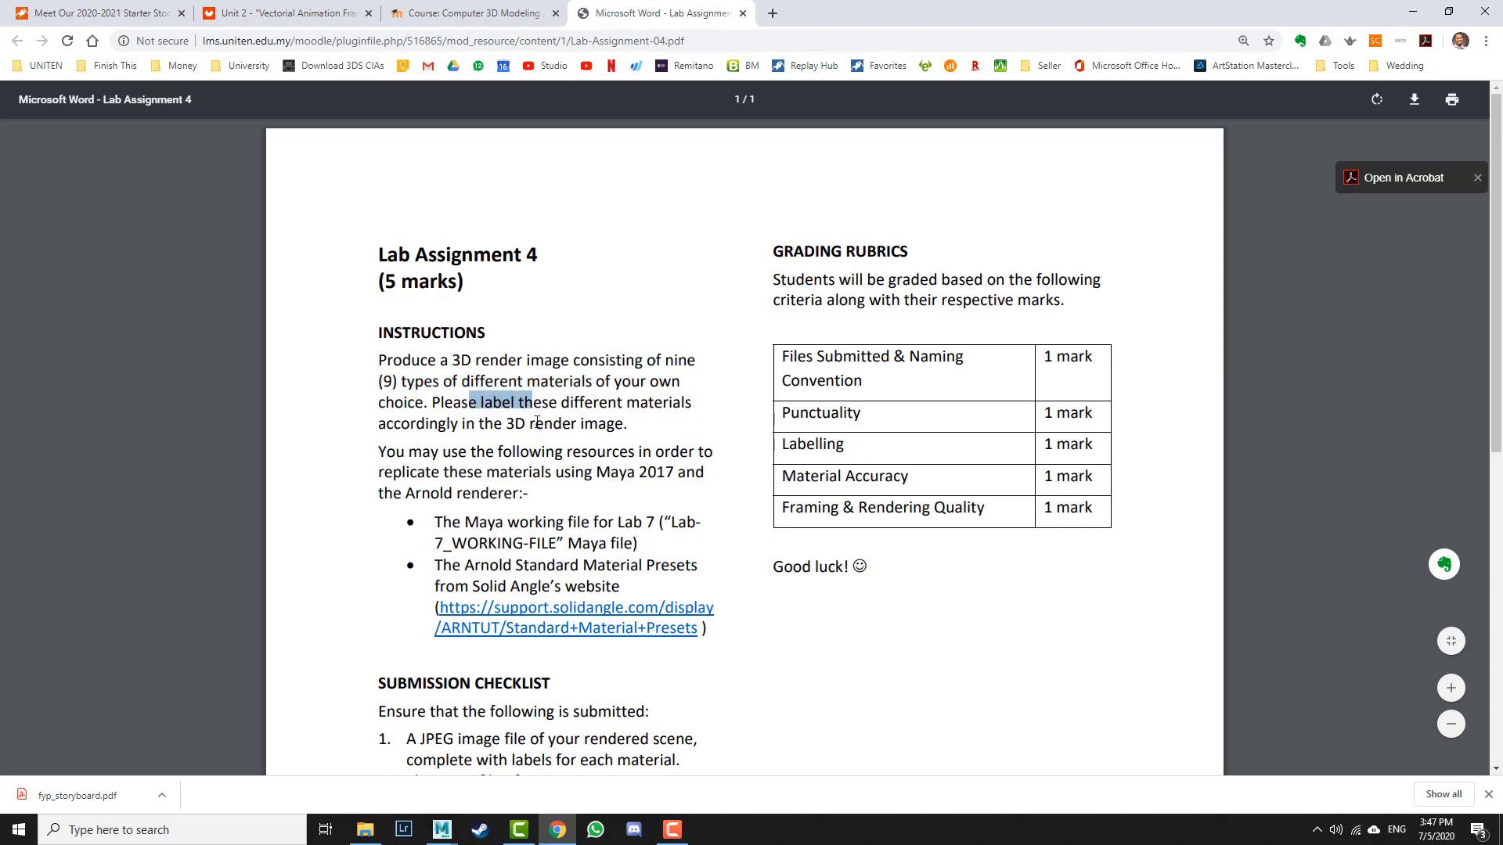
drag(435, 523, 655, 523)
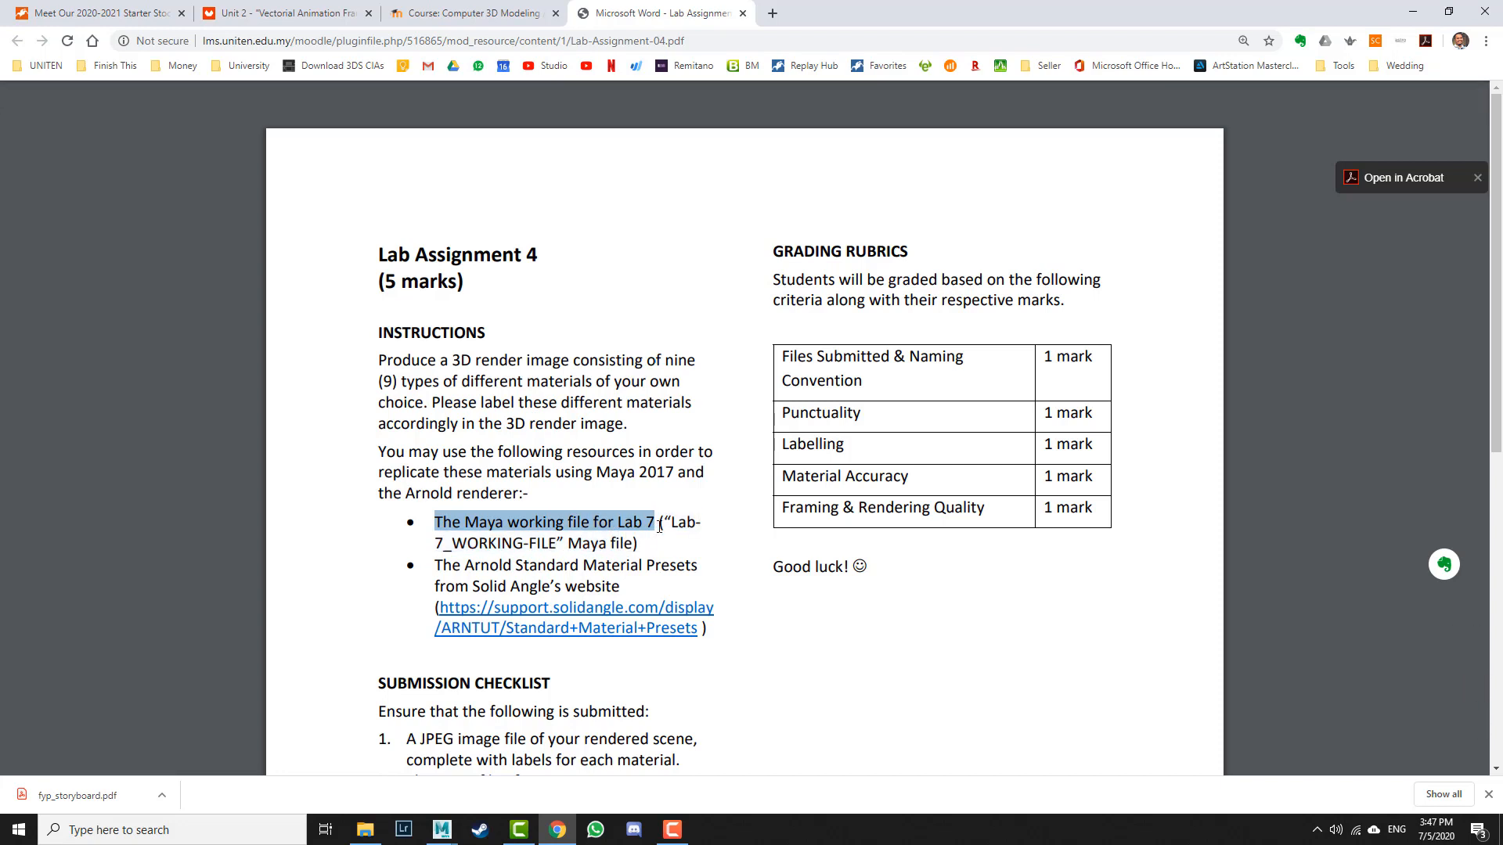
drag(664, 522, 569, 543)
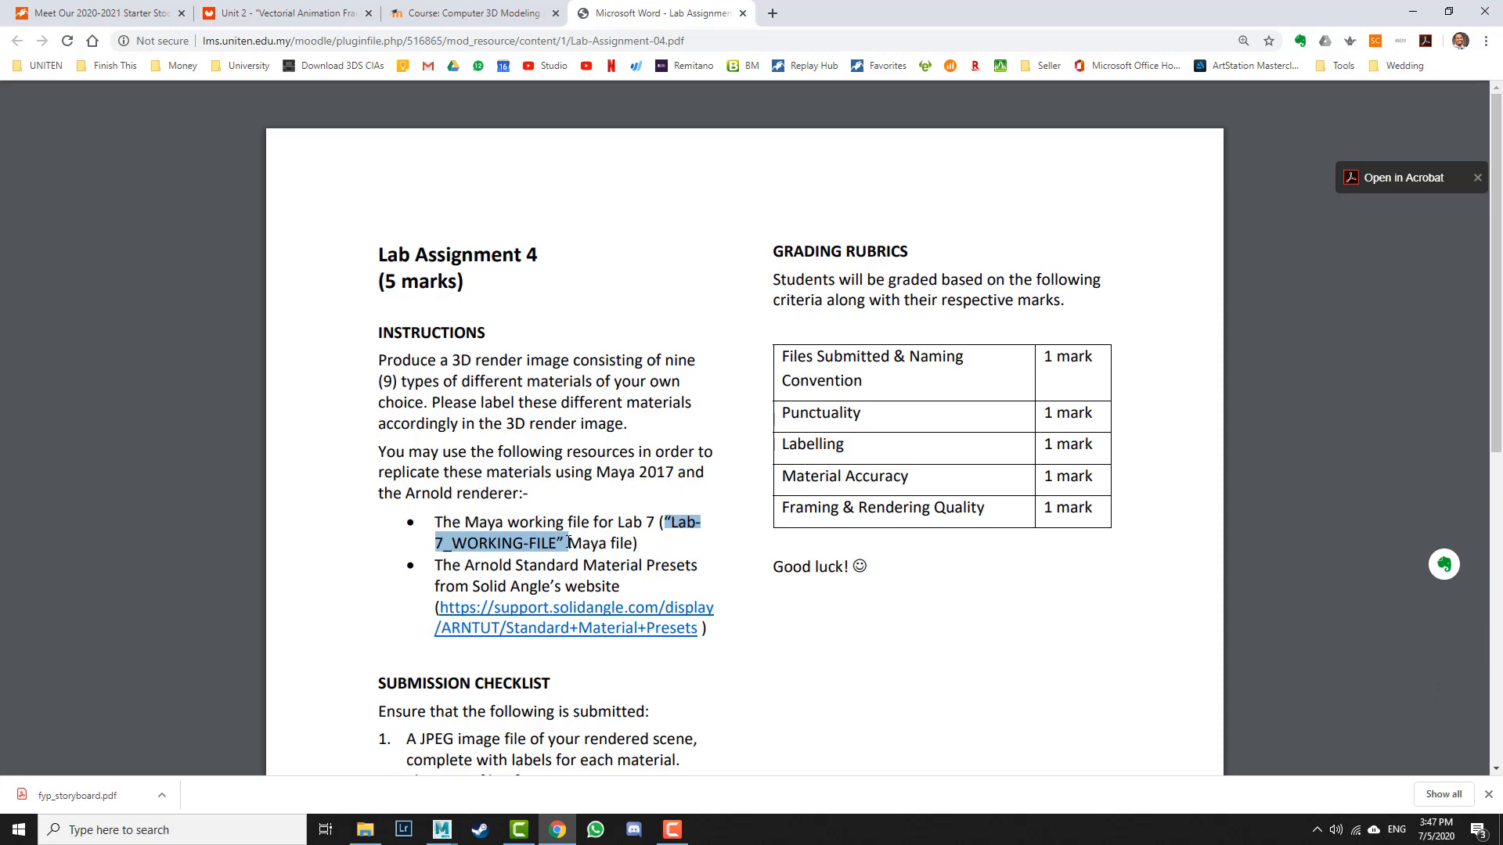
Step: Locate the Lab-7_WORK-FILE entry on the course page
click(474, 13)
scroll(438, 429, up, 8)
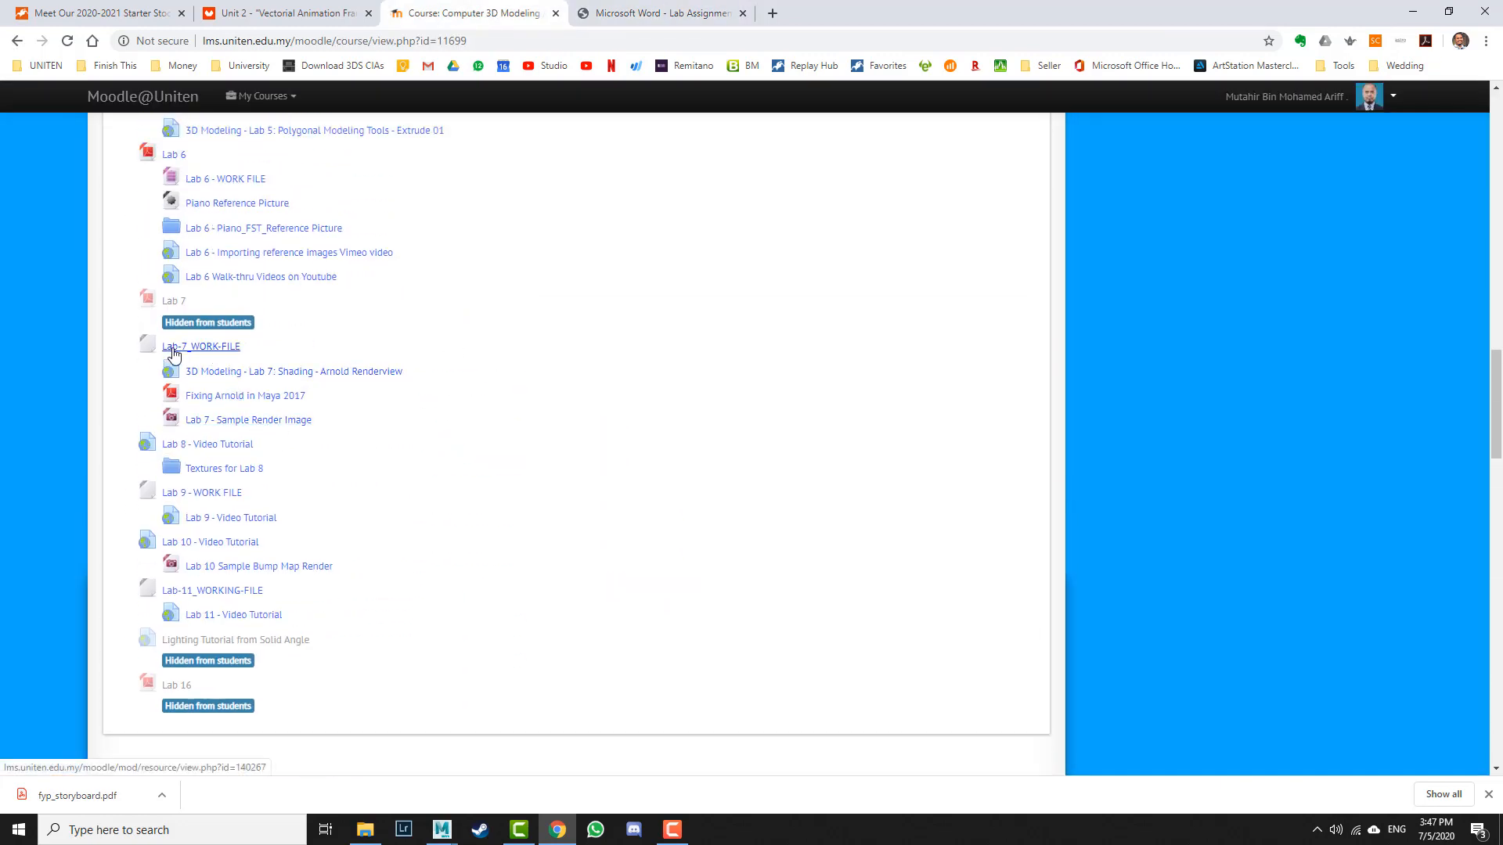
scroll(477, 410, down, 7)
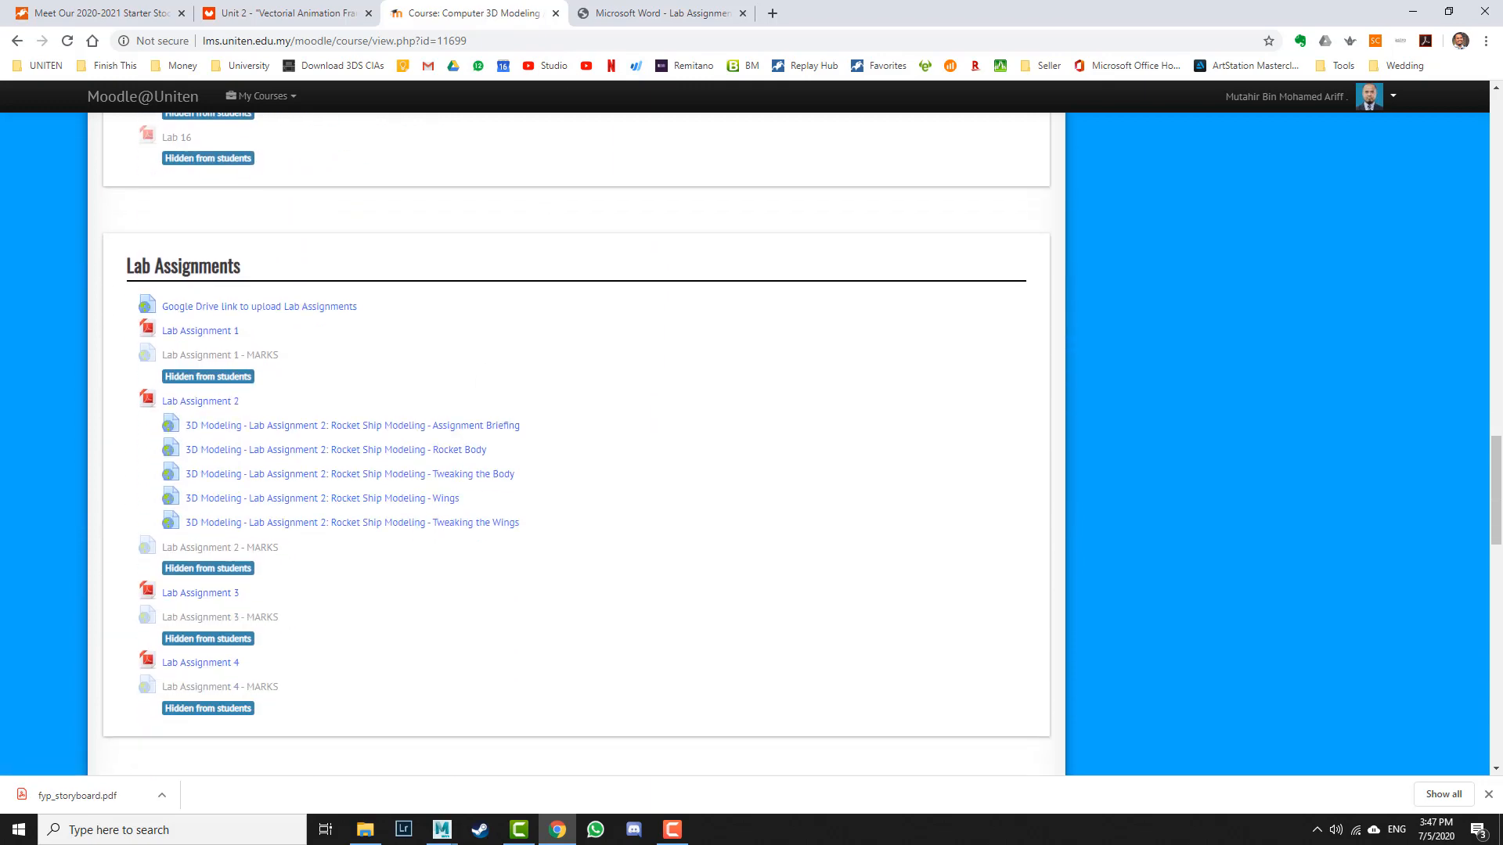
Step: Review the submission checklist and file naming convention in the Lab Assignment 4 PDF
click(752, 9)
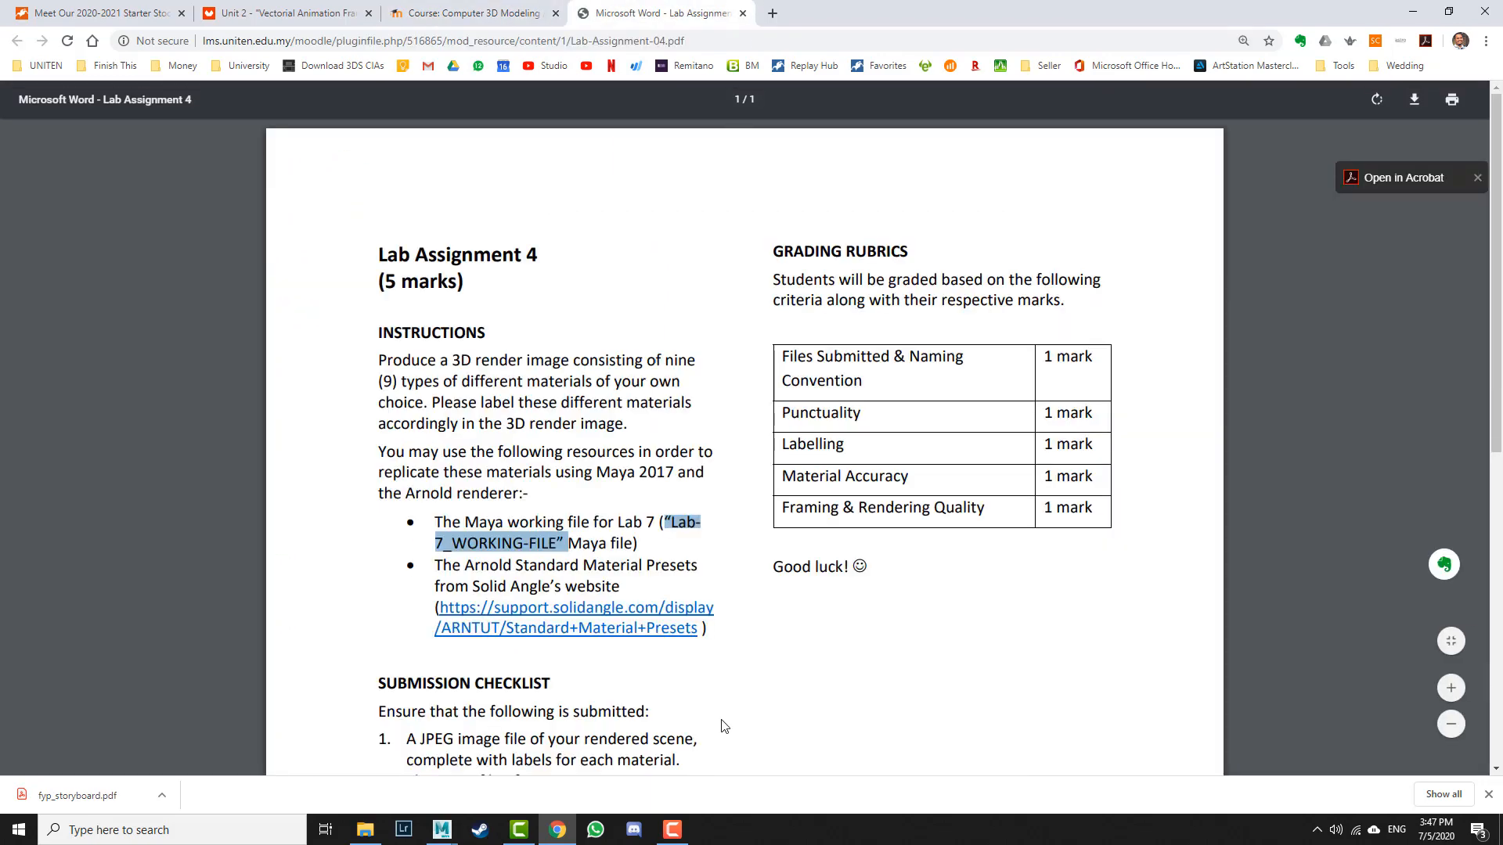
scroll(724, 727, down, 2)
scroll(724, 726, down, 1)
drag(406, 506, 686, 526)
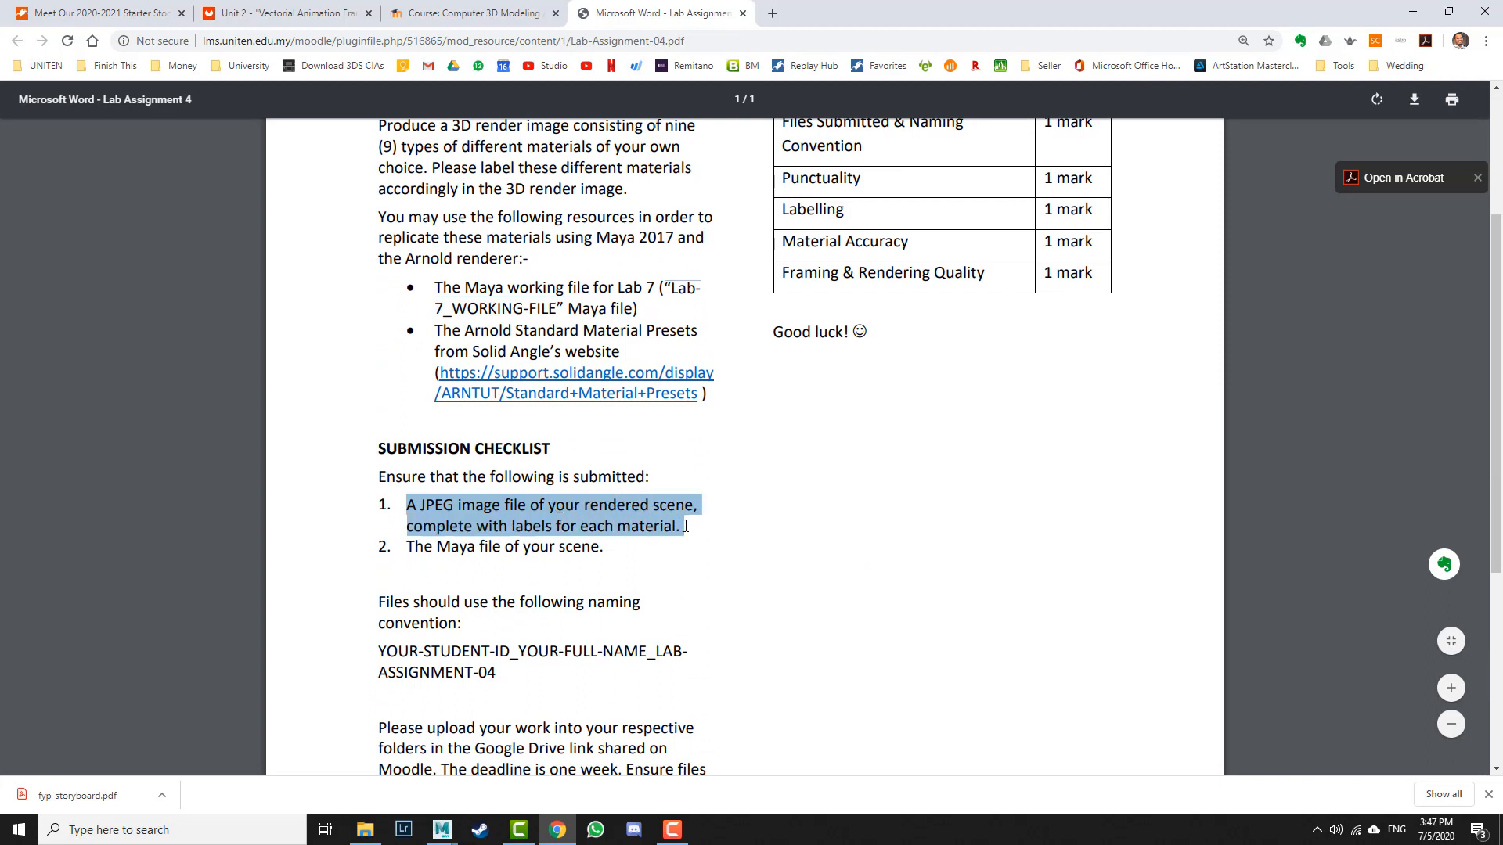
double_click(423, 547)
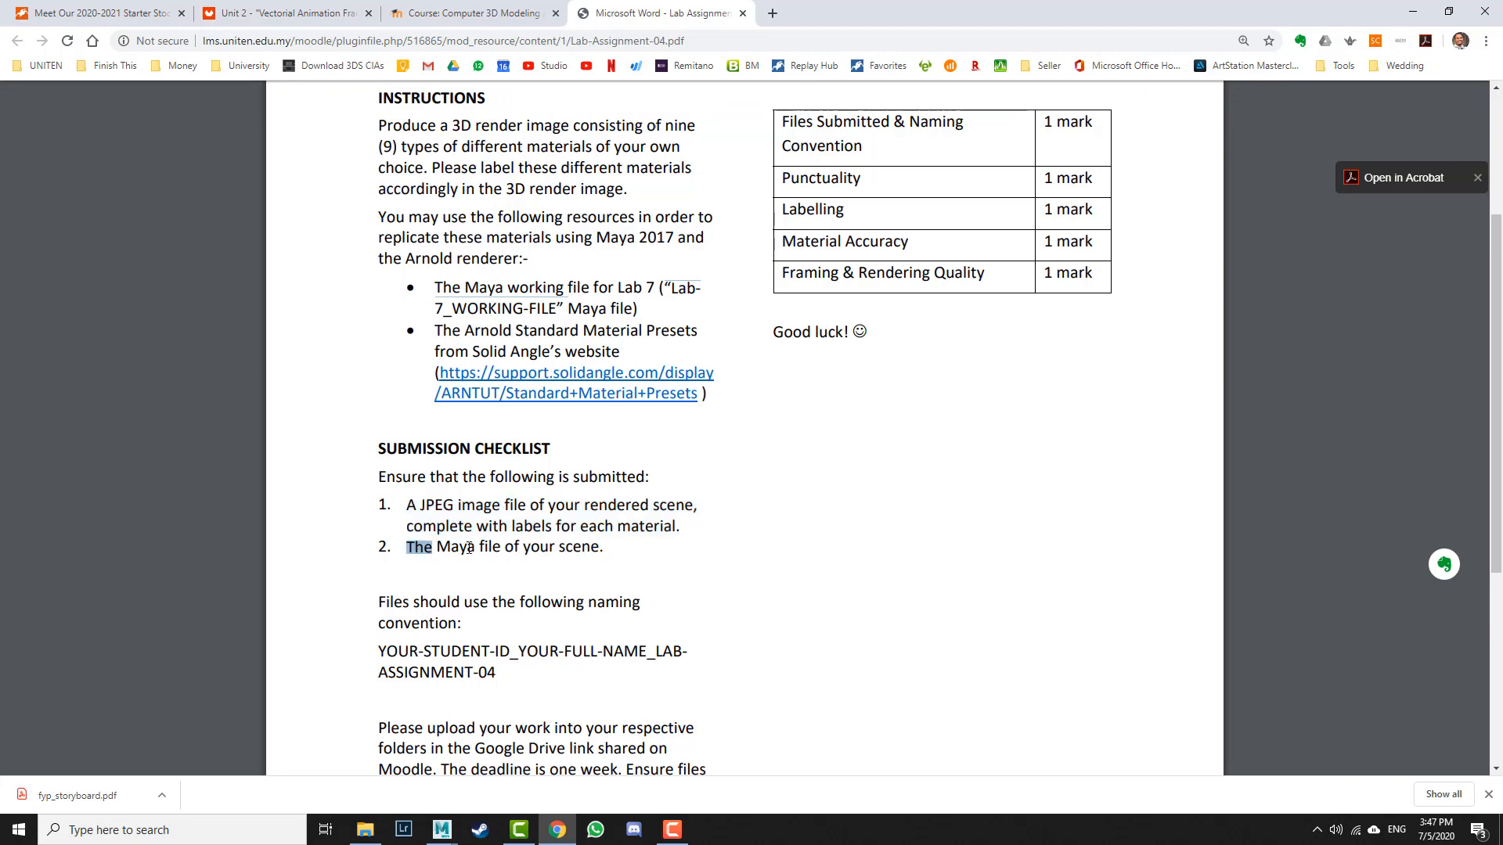
drag(468, 547, 608, 547)
click(613, 567)
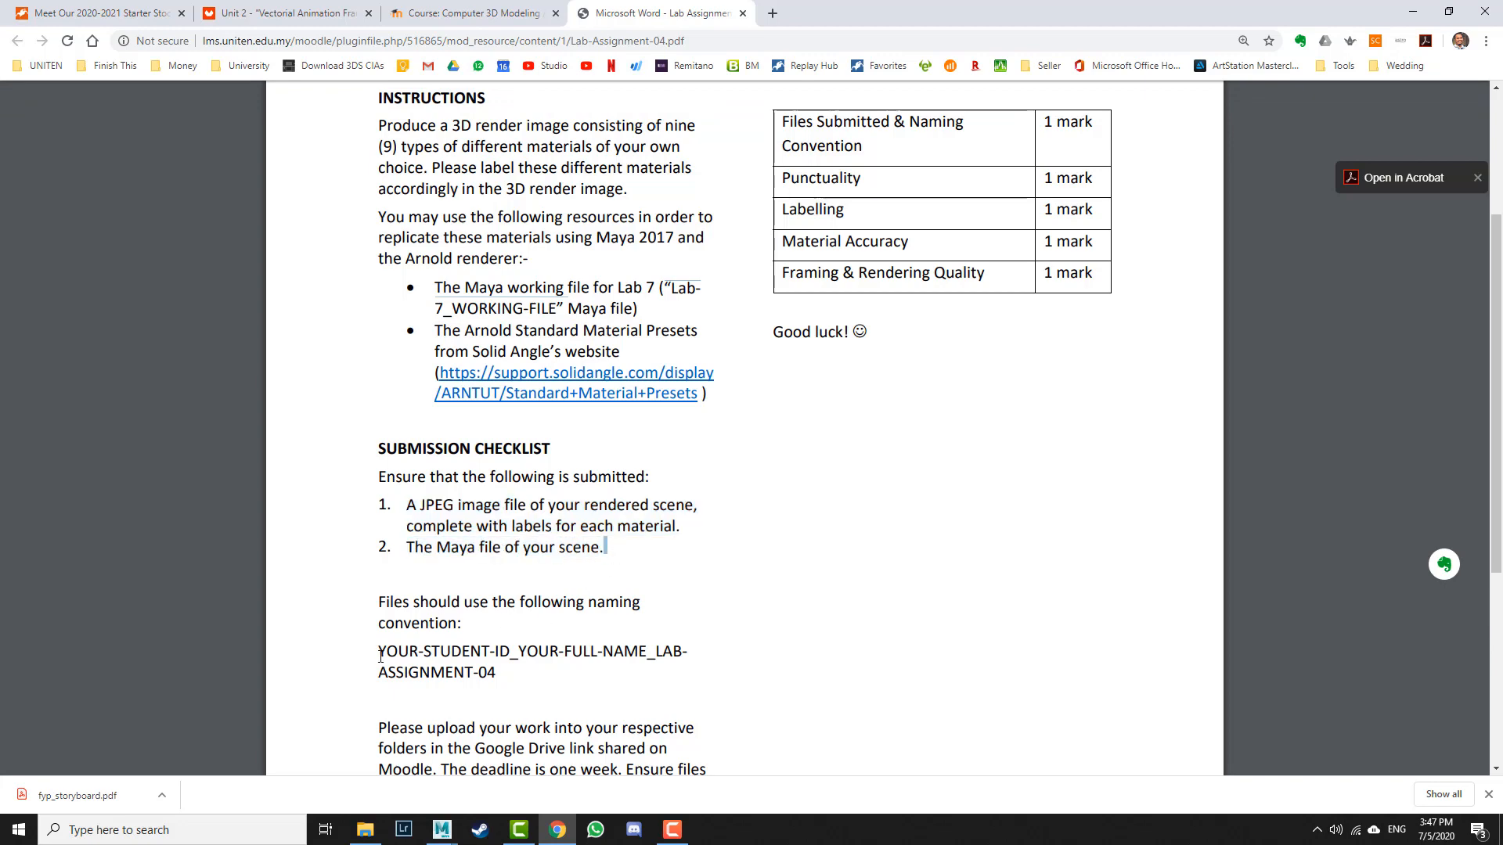
drag(381, 656, 558, 668)
scroll(604, 654, down, 1)
scroll(702, 618, up, 2)
scroll(702, 618, down, 1)
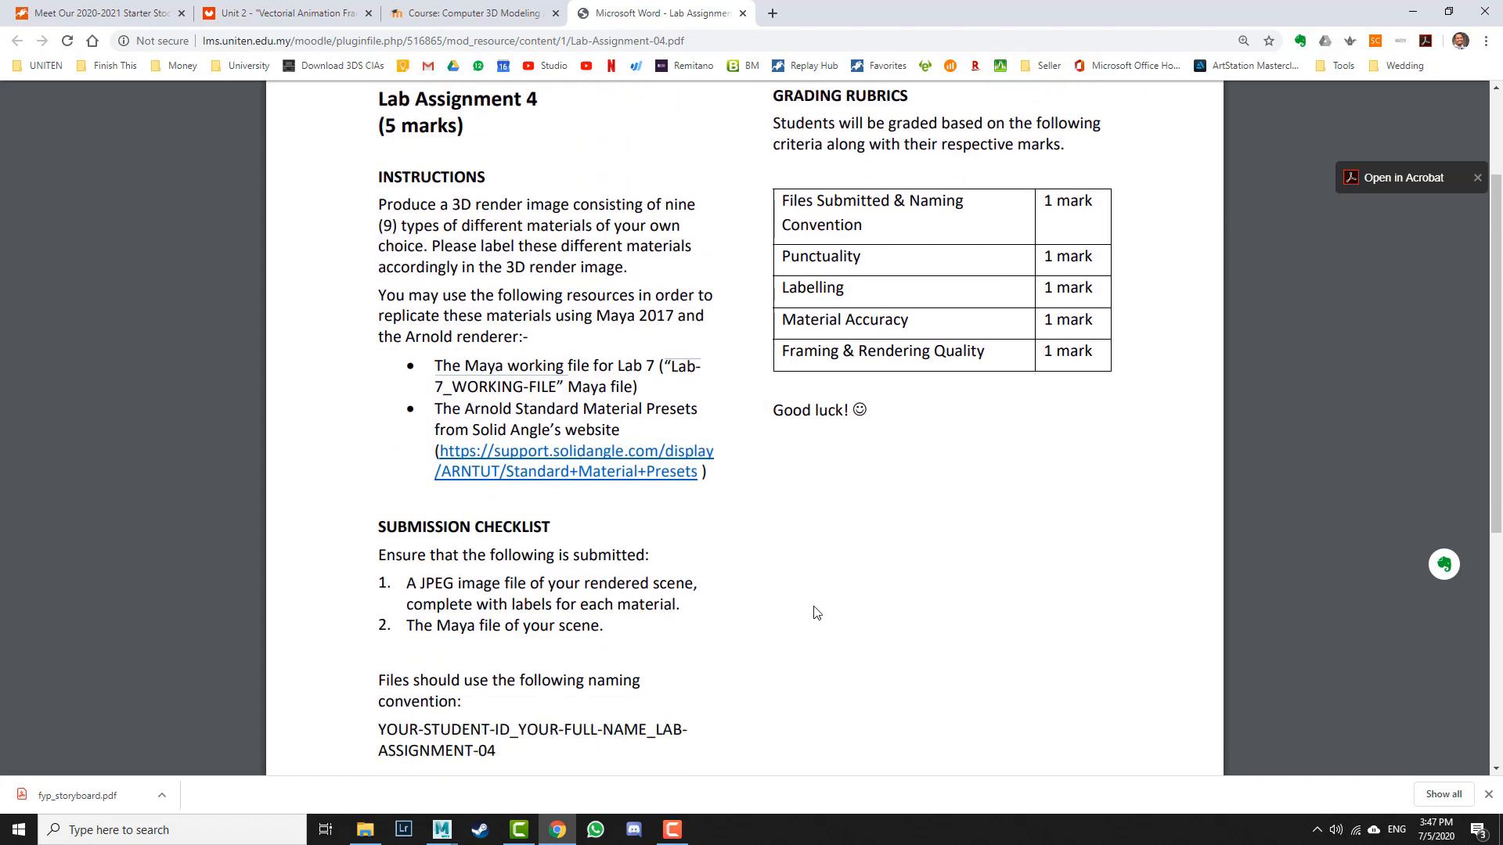
Step: Return to Maya and minimize the Arnold RenderView window
click(431, 835)
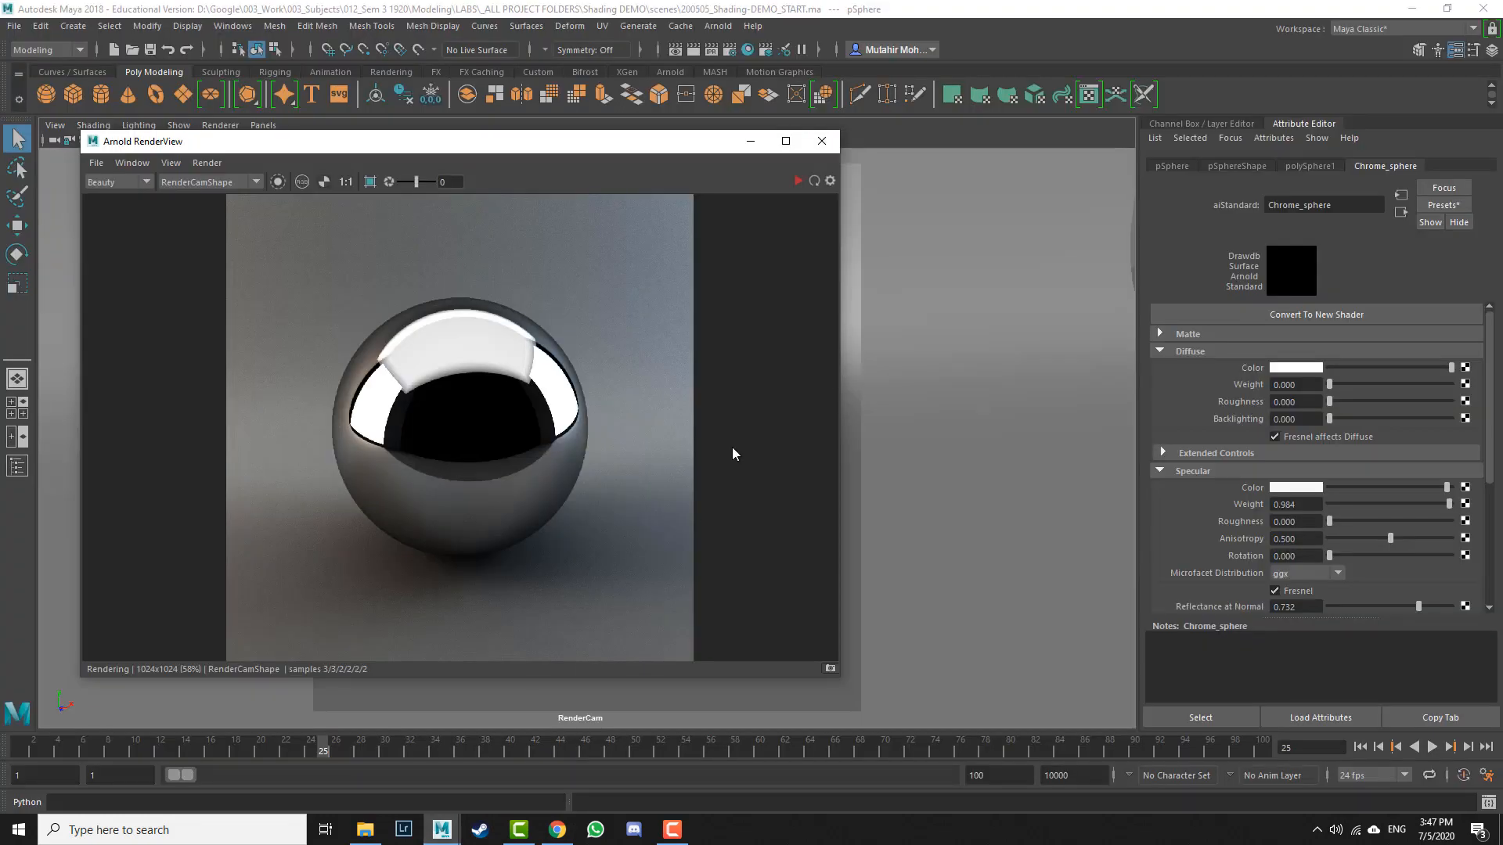
click(750, 141)
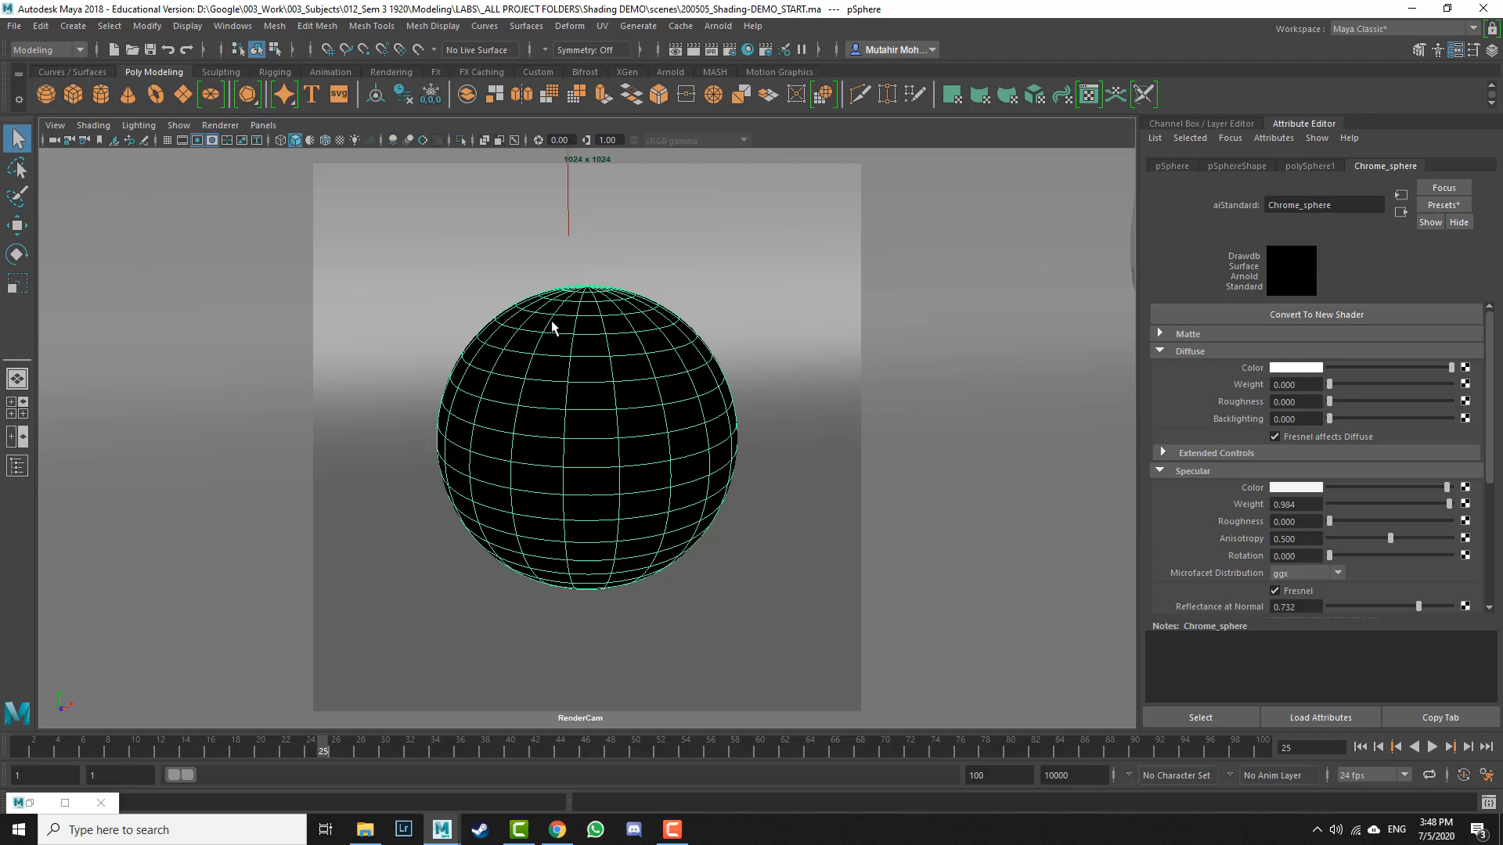
Step: Switch to a two-pane viewport layout and set the left panel to the persp camera
click(22, 438)
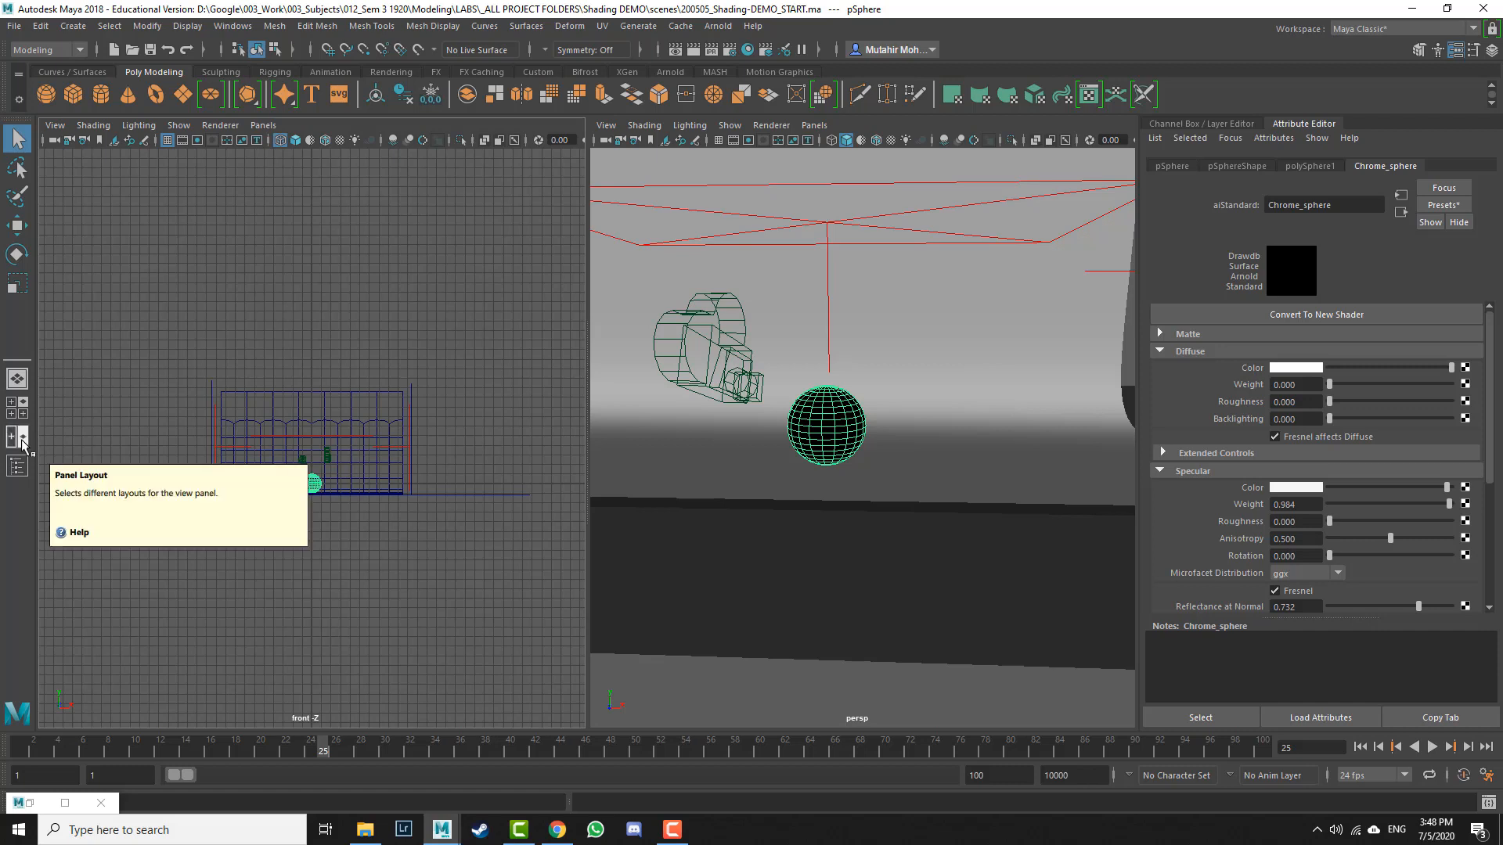
click(263, 125)
mouse_move(278, 144)
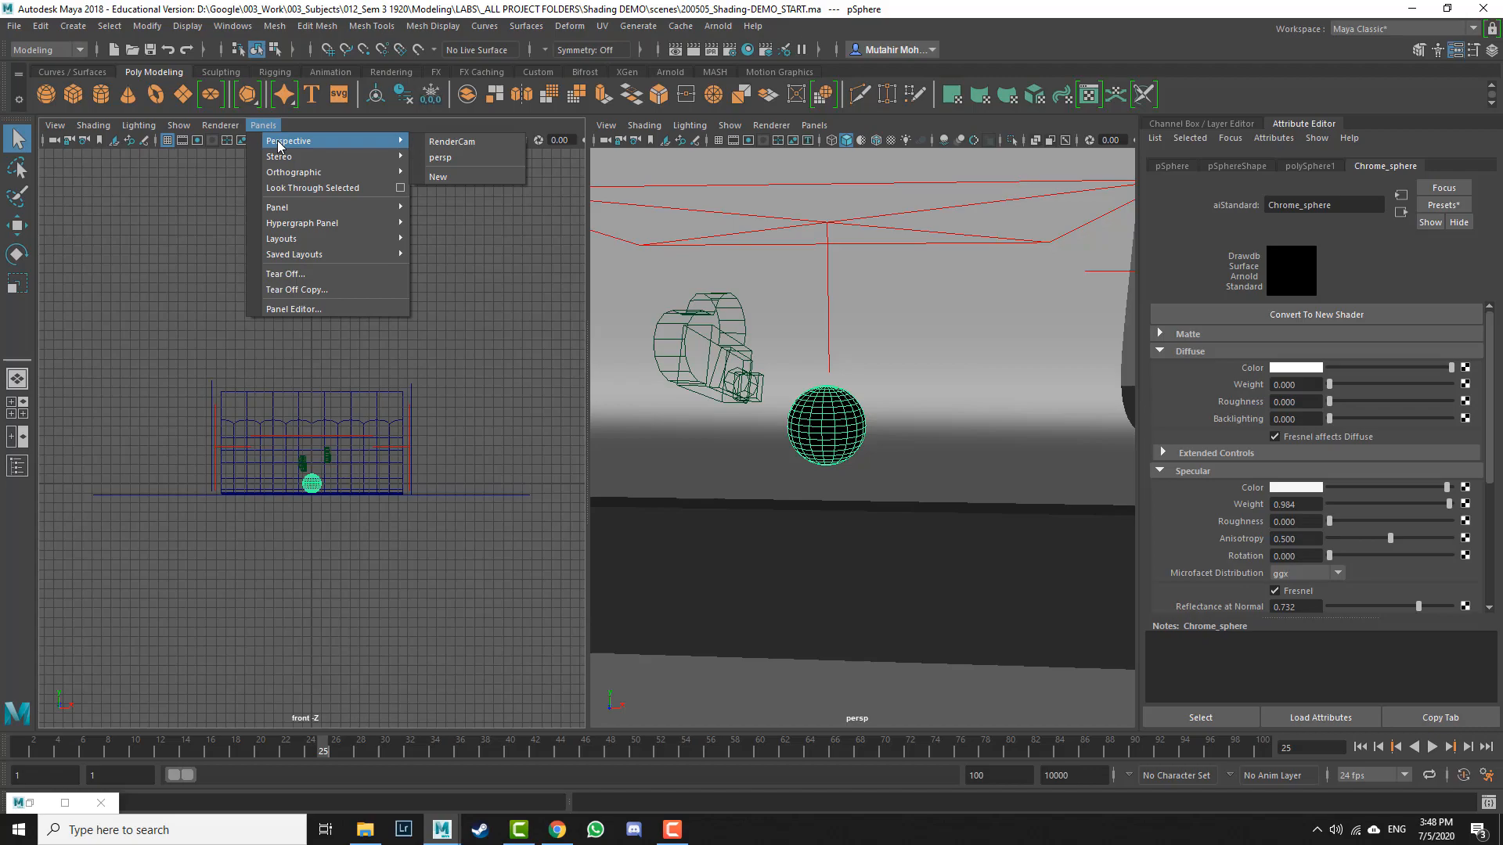
click(450, 157)
Step: Set the right panel to look through the RenderCam camera
mouse_move(434, 409)
alt+mouse_down()
mouse_move(361, 388)
mouse_move(447, 416)
alt+mouse_up()
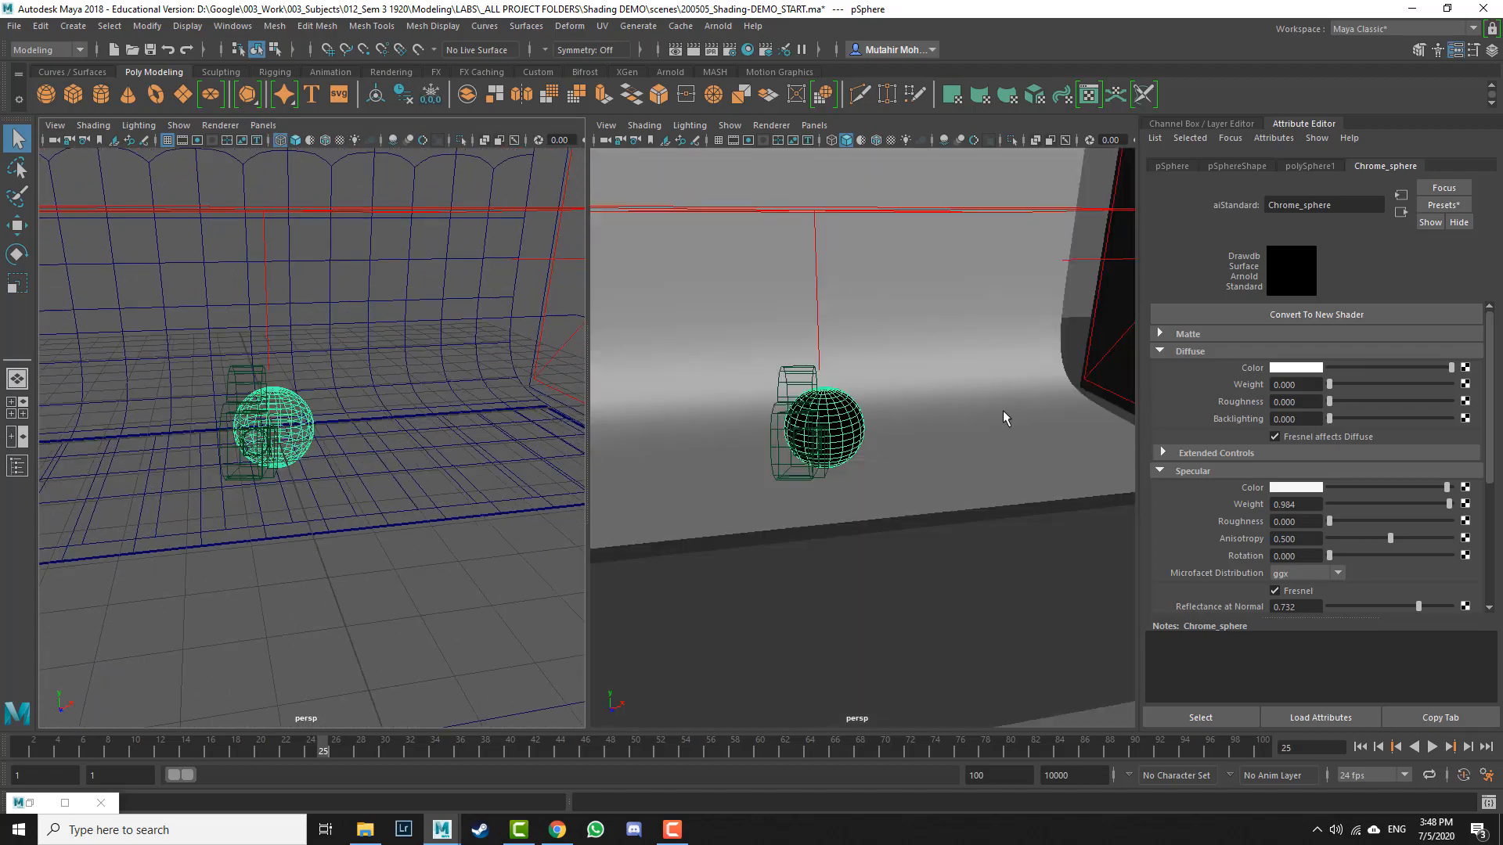
click(811, 128)
mouse_move(853, 142)
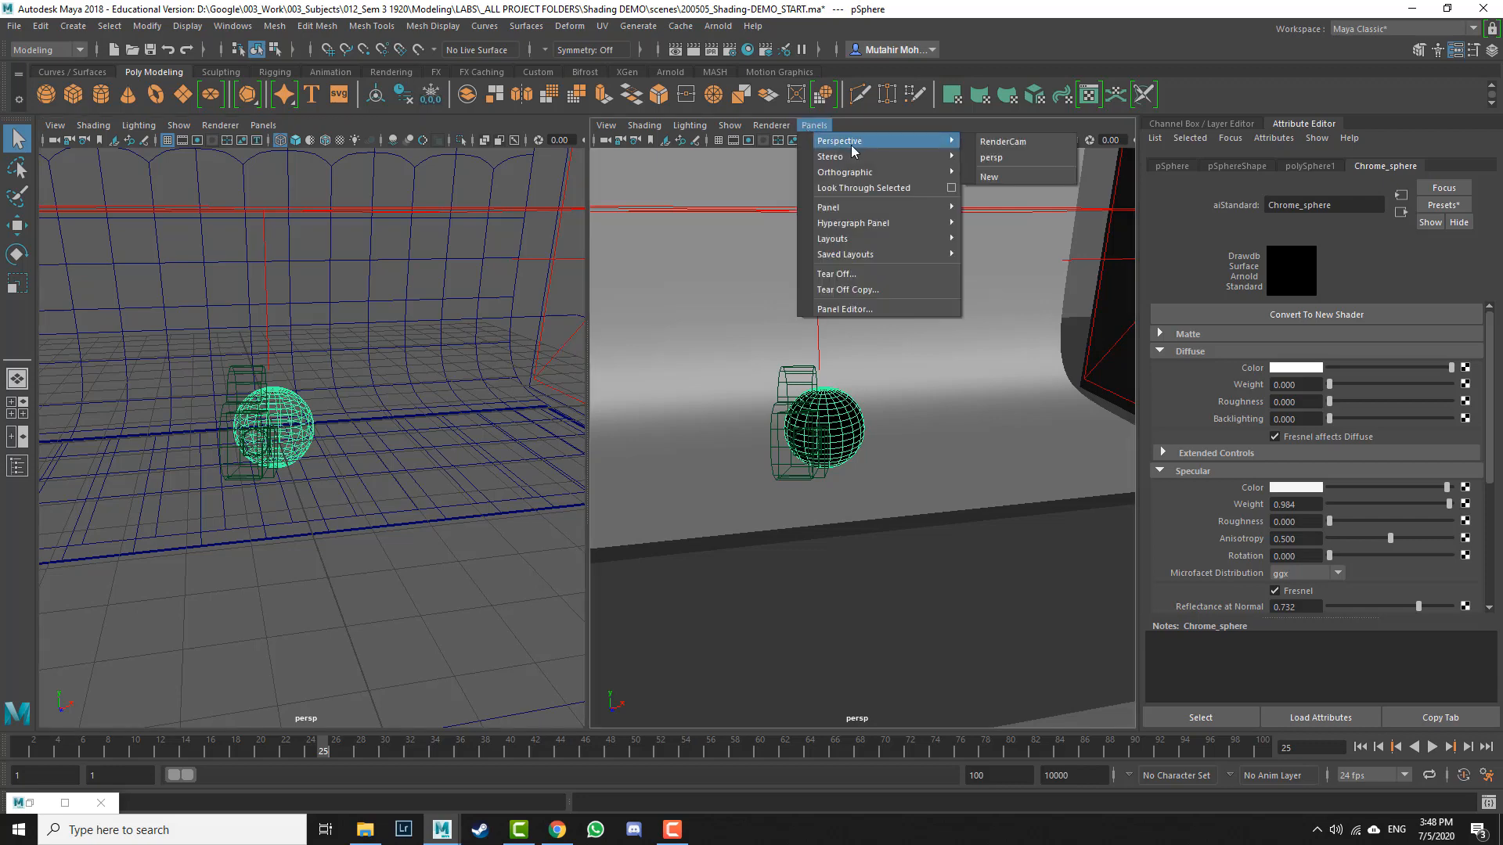
click(994, 142)
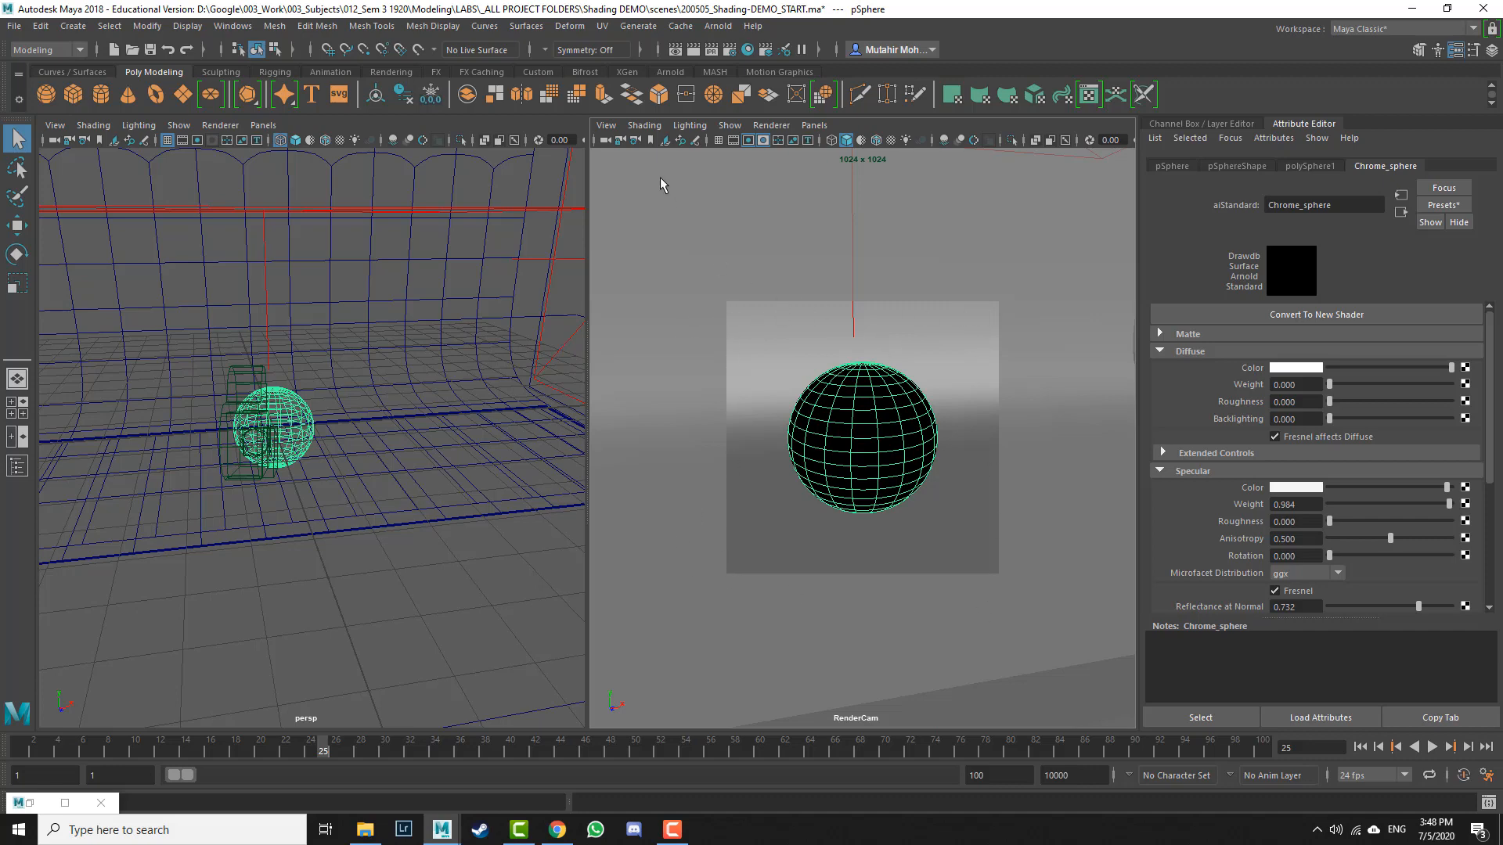
Step: Select the RenderCam camera and set its Overscan display option to 1.2
click(610, 127)
click(638, 154)
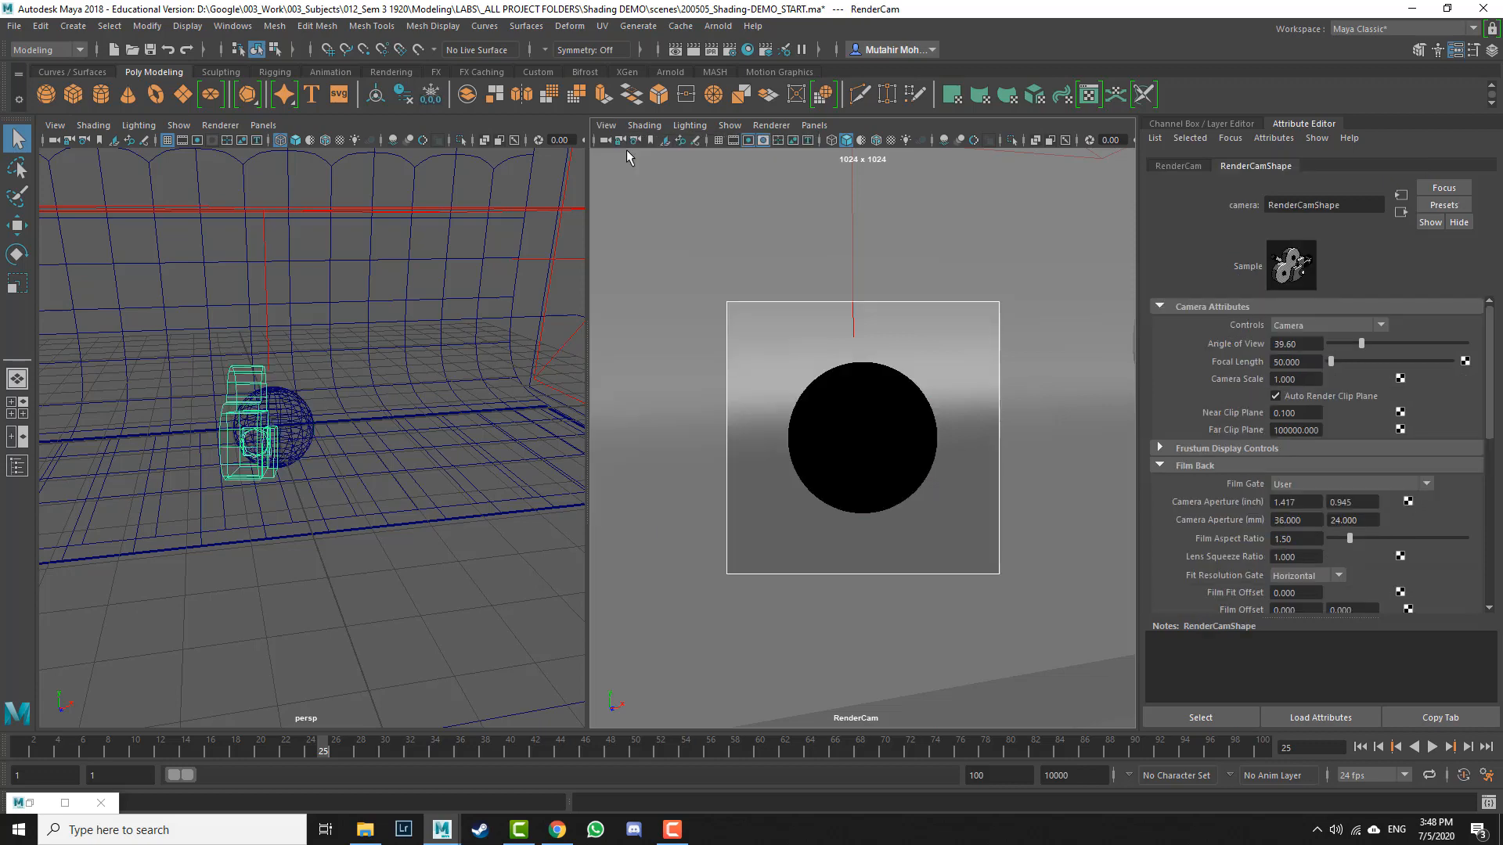
scroll(1323, 439, down, 2)
scroll(1325, 442, down, 3)
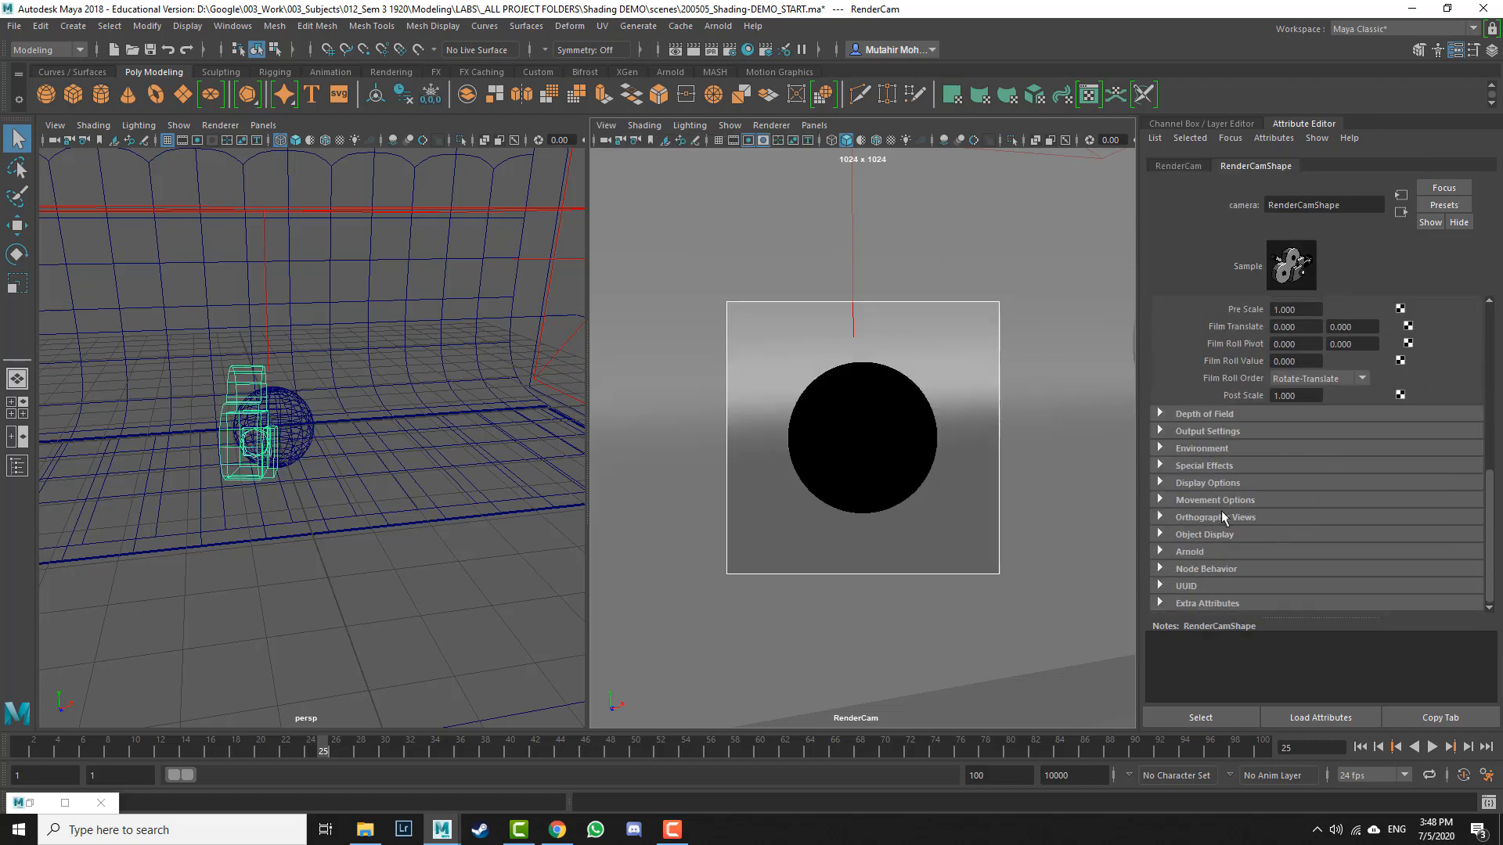
click(1223, 484)
scroll(1293, 566, down, 3)
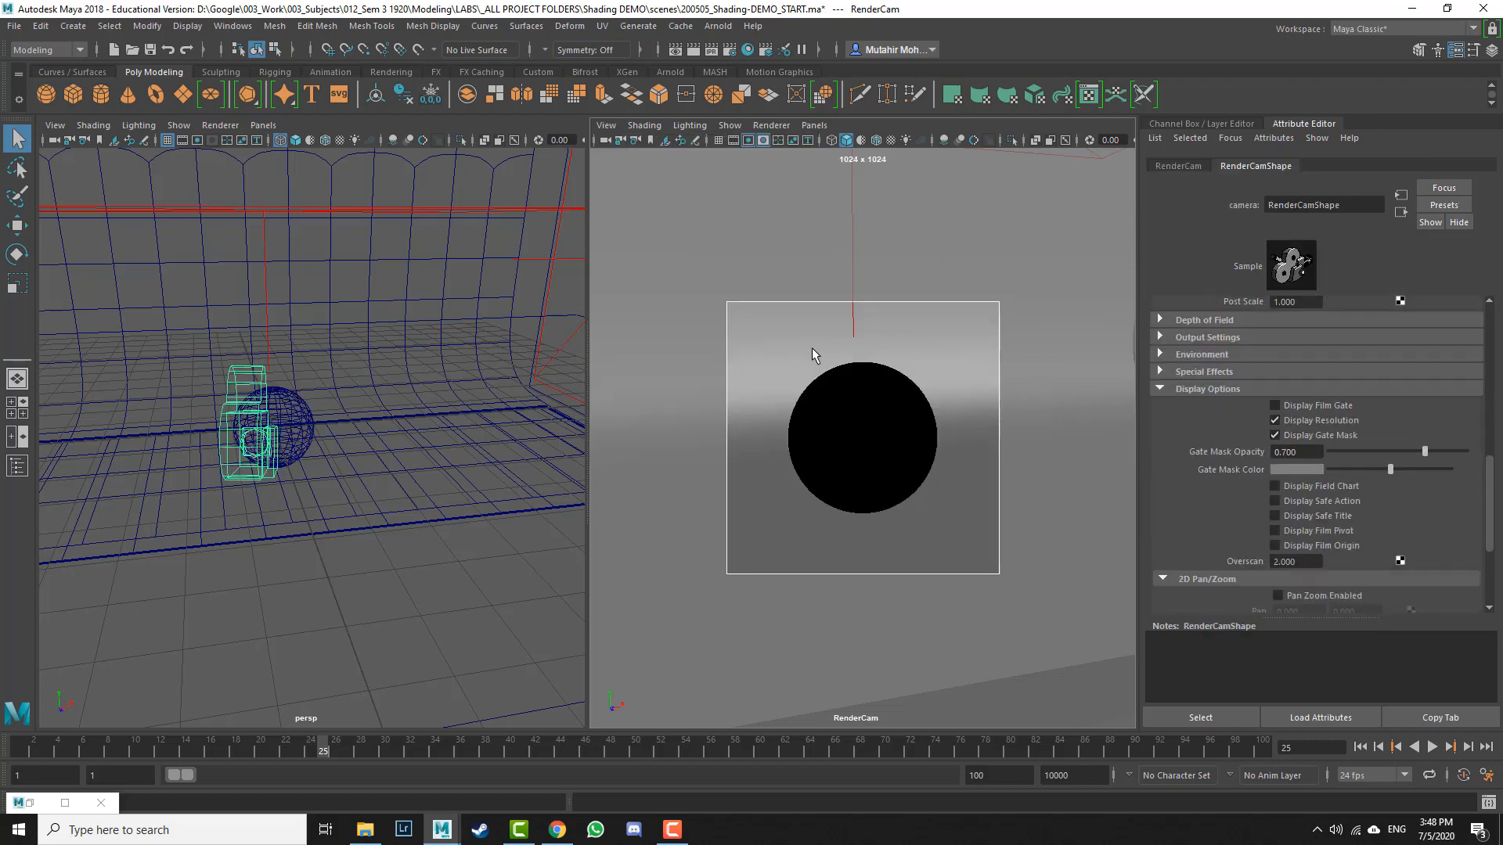
double_click(1295, 562)
key(space)
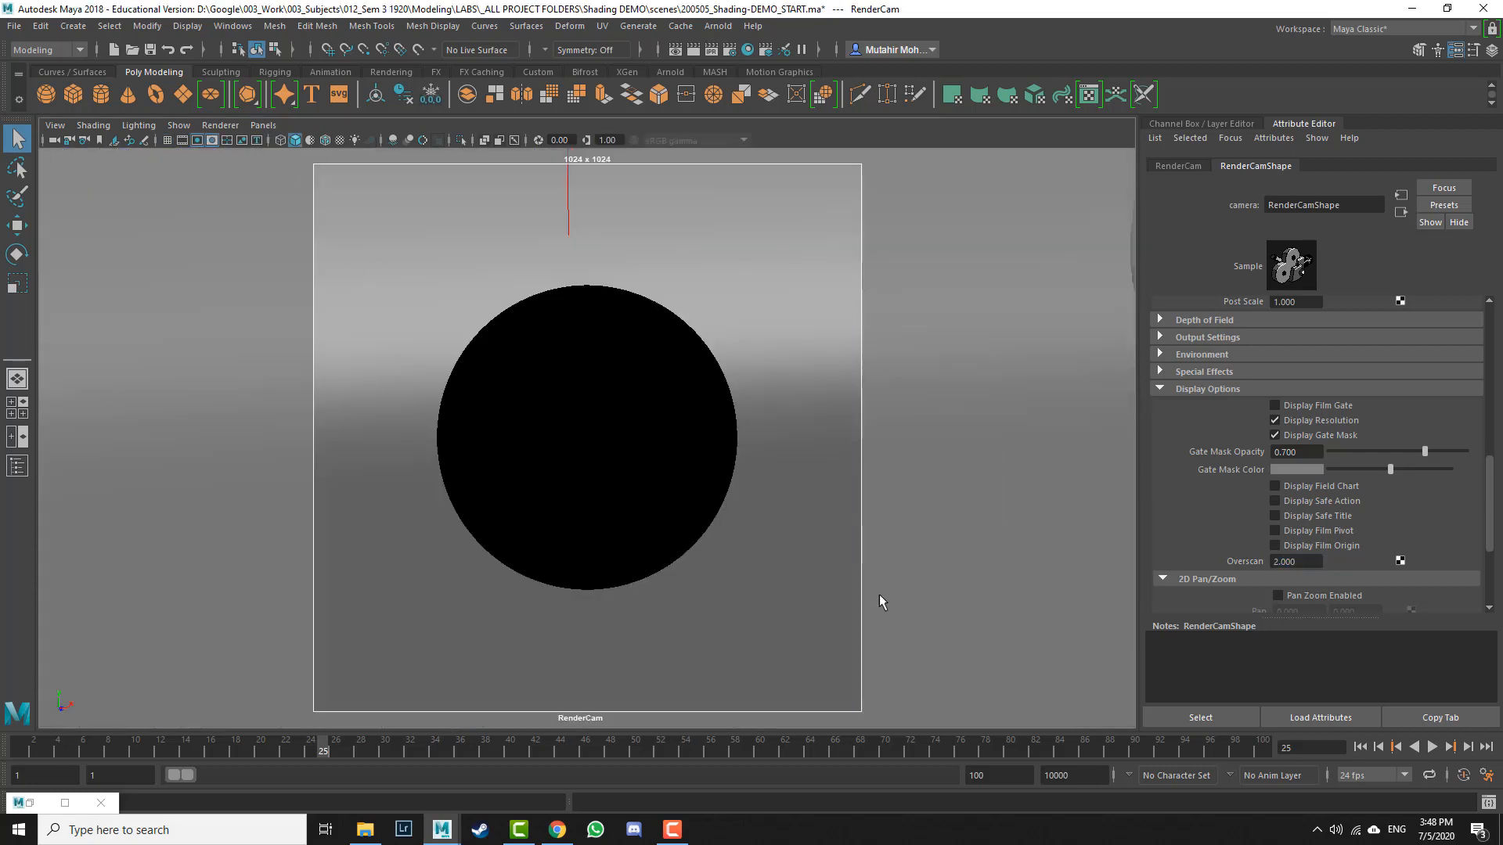
key(space)
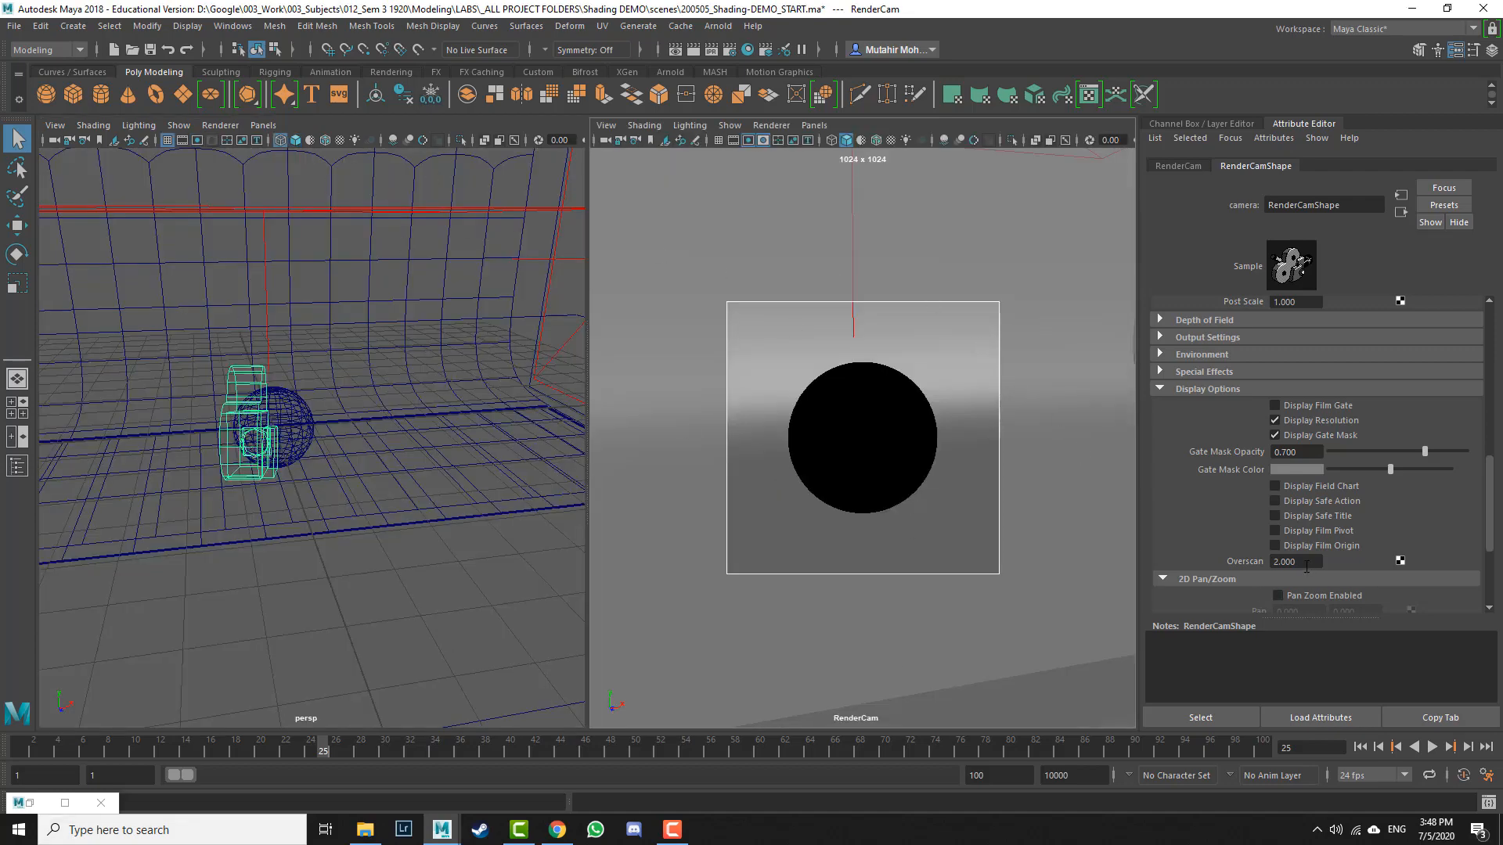
drag(1306, 562, 1095, 564)
text(1.5)
key(Return)
text(1.3)
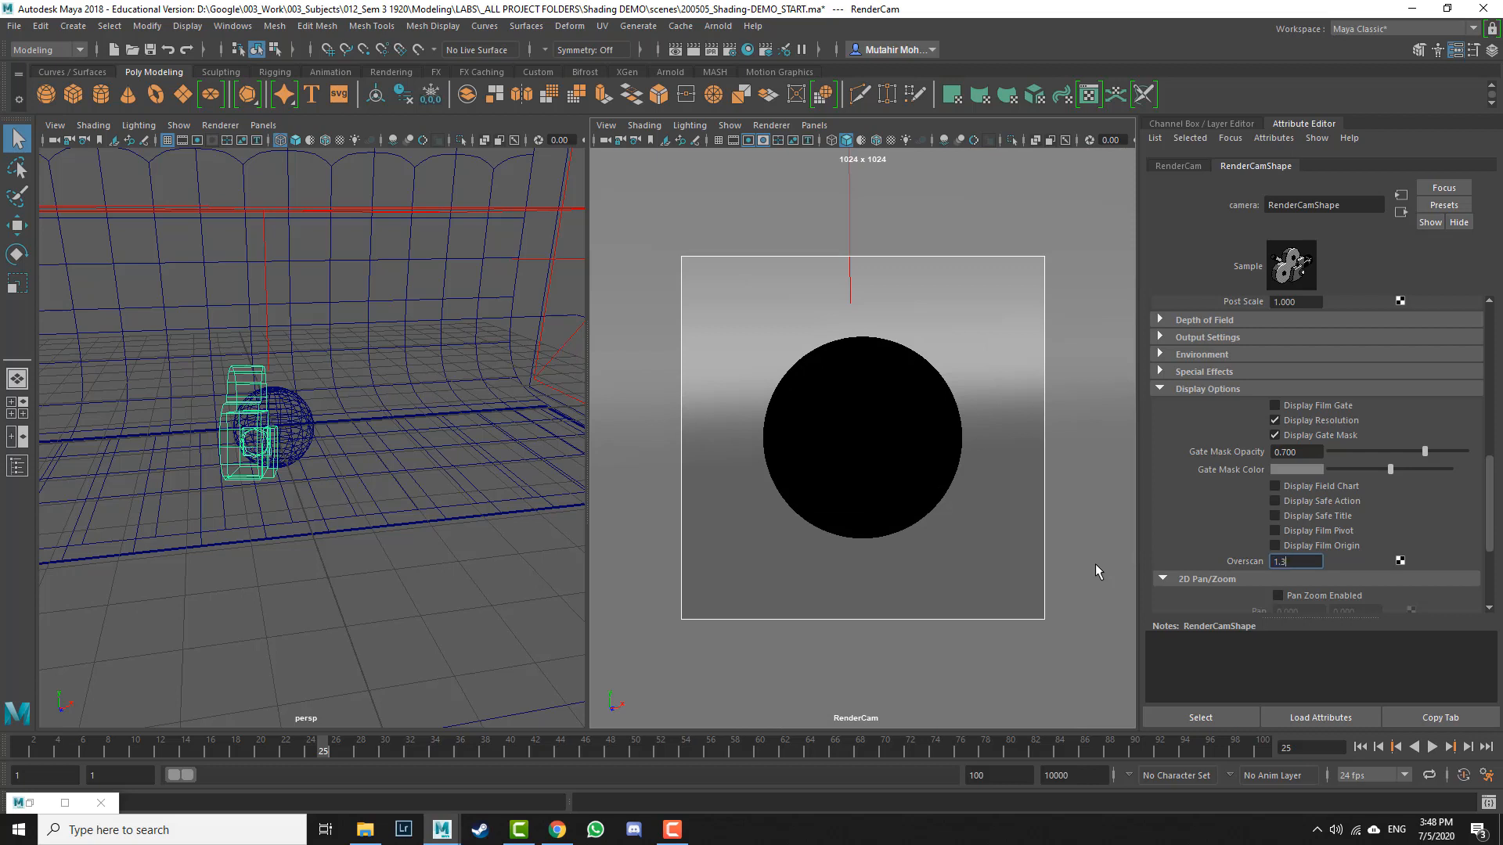
key(Return)
text(1)
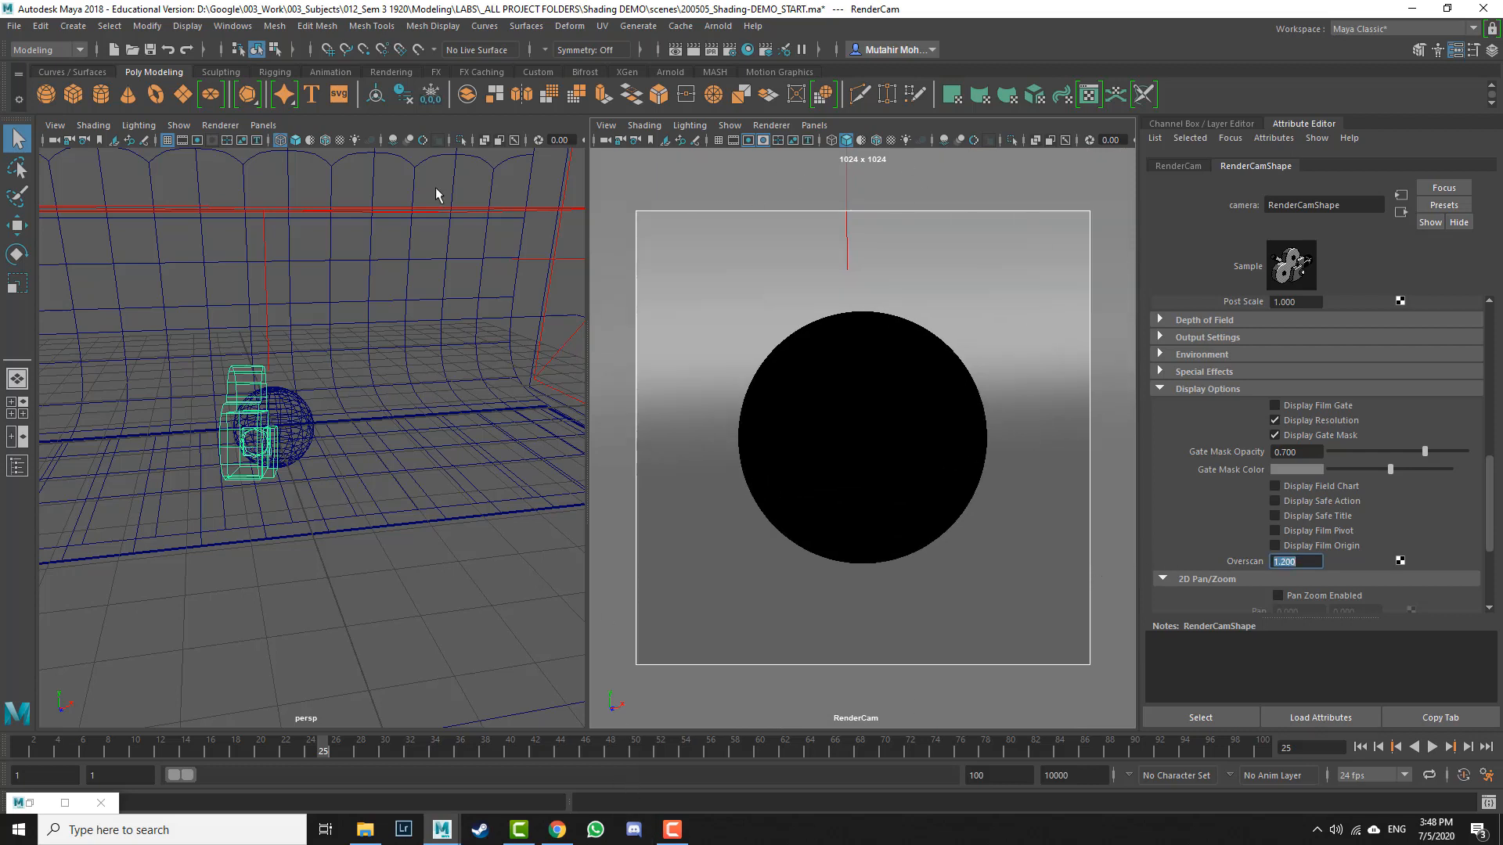
Step: Duplicate the sphere and move the copy beside the original, to its right in the RenderCam view
click(293, 403)
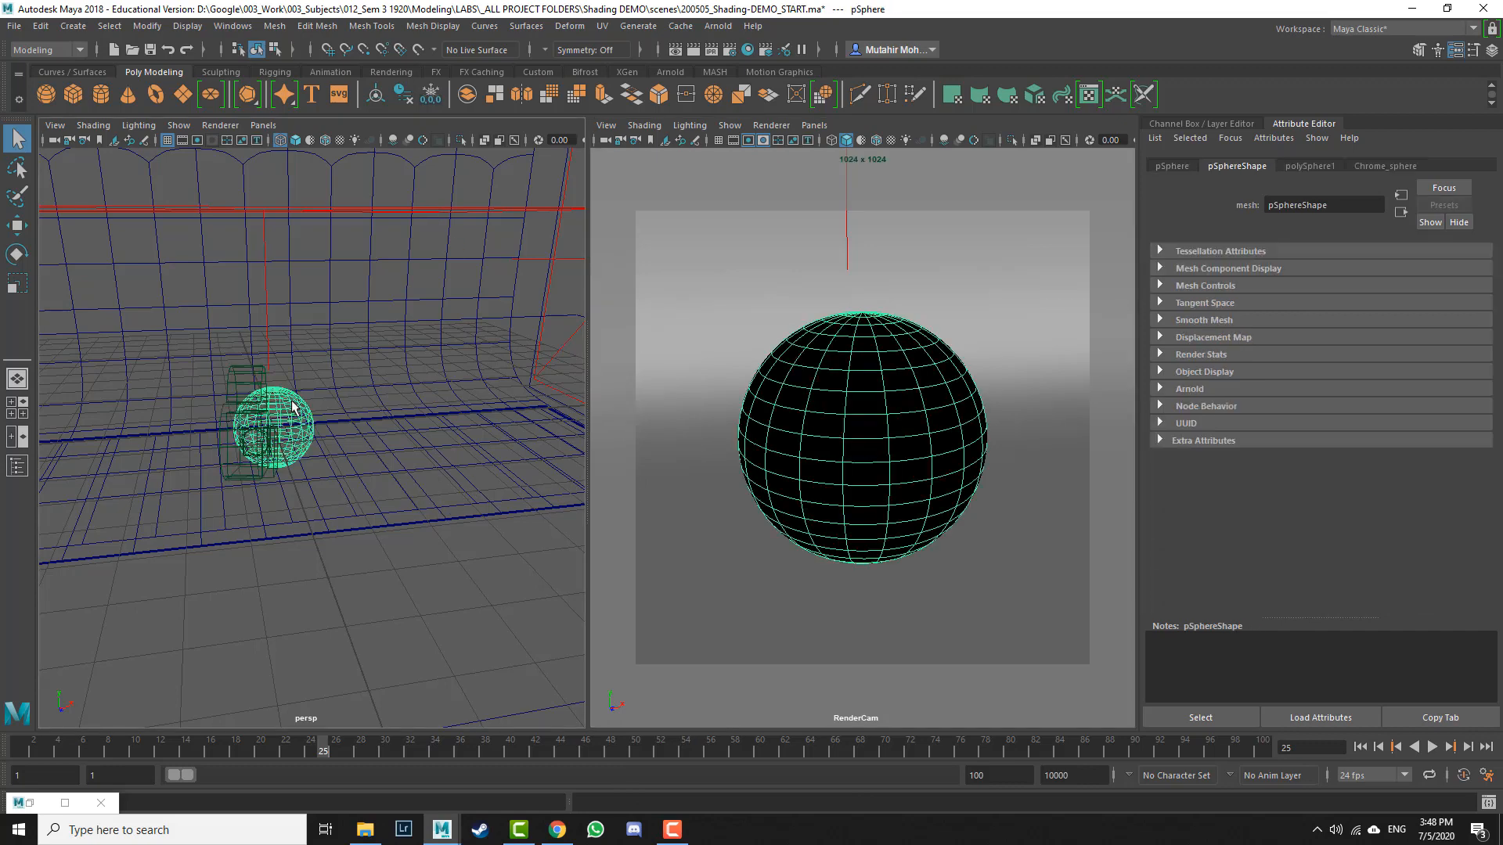
key(f)
alt+middle_drag(480, 498, 483, 517)
alt+drag(483, 517, 442, 518)
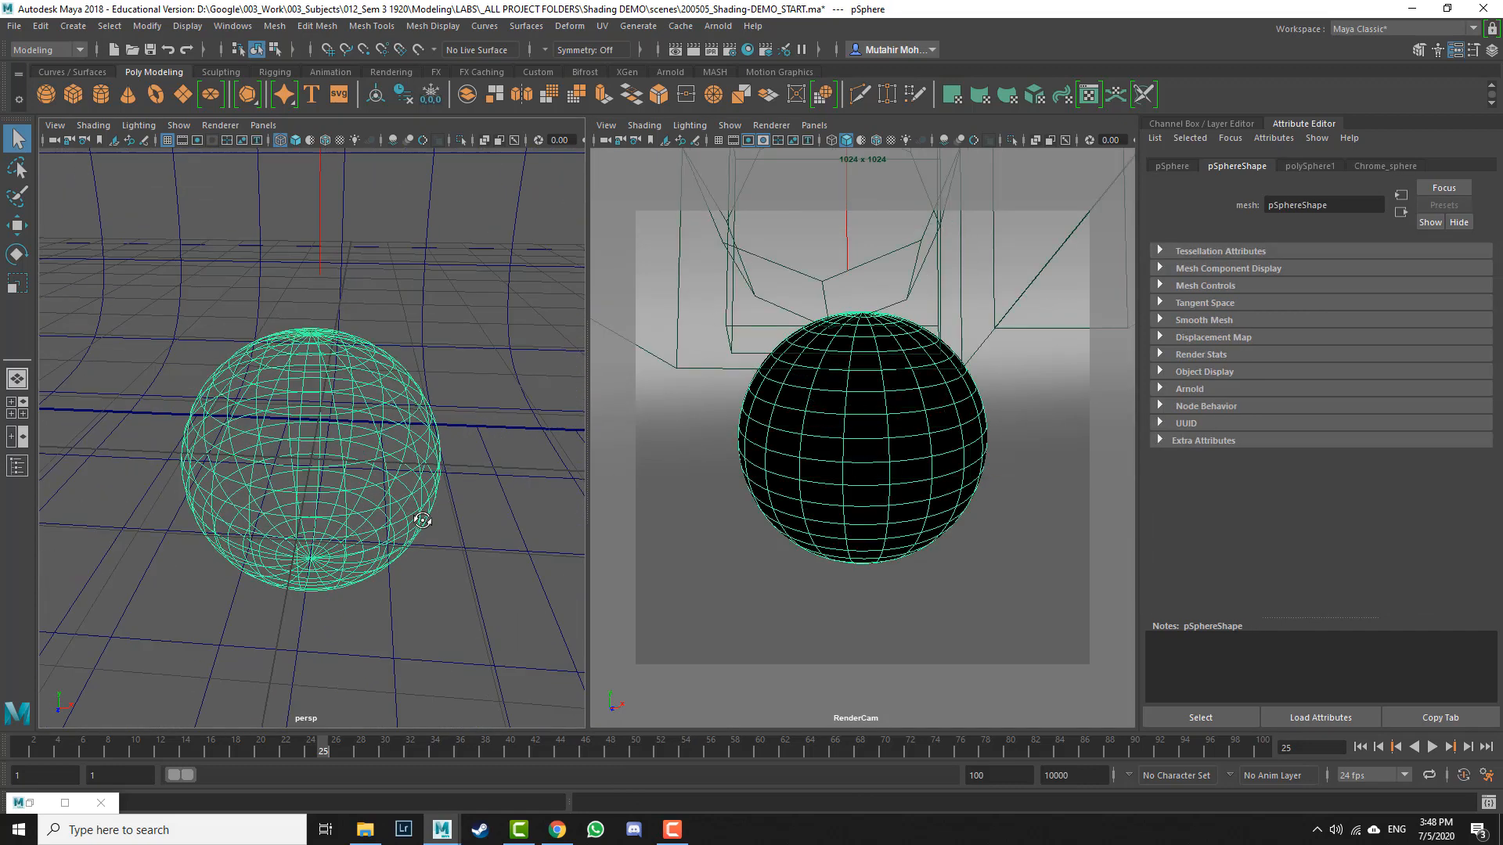
alt+right_drag(517, 521, 485, 519)
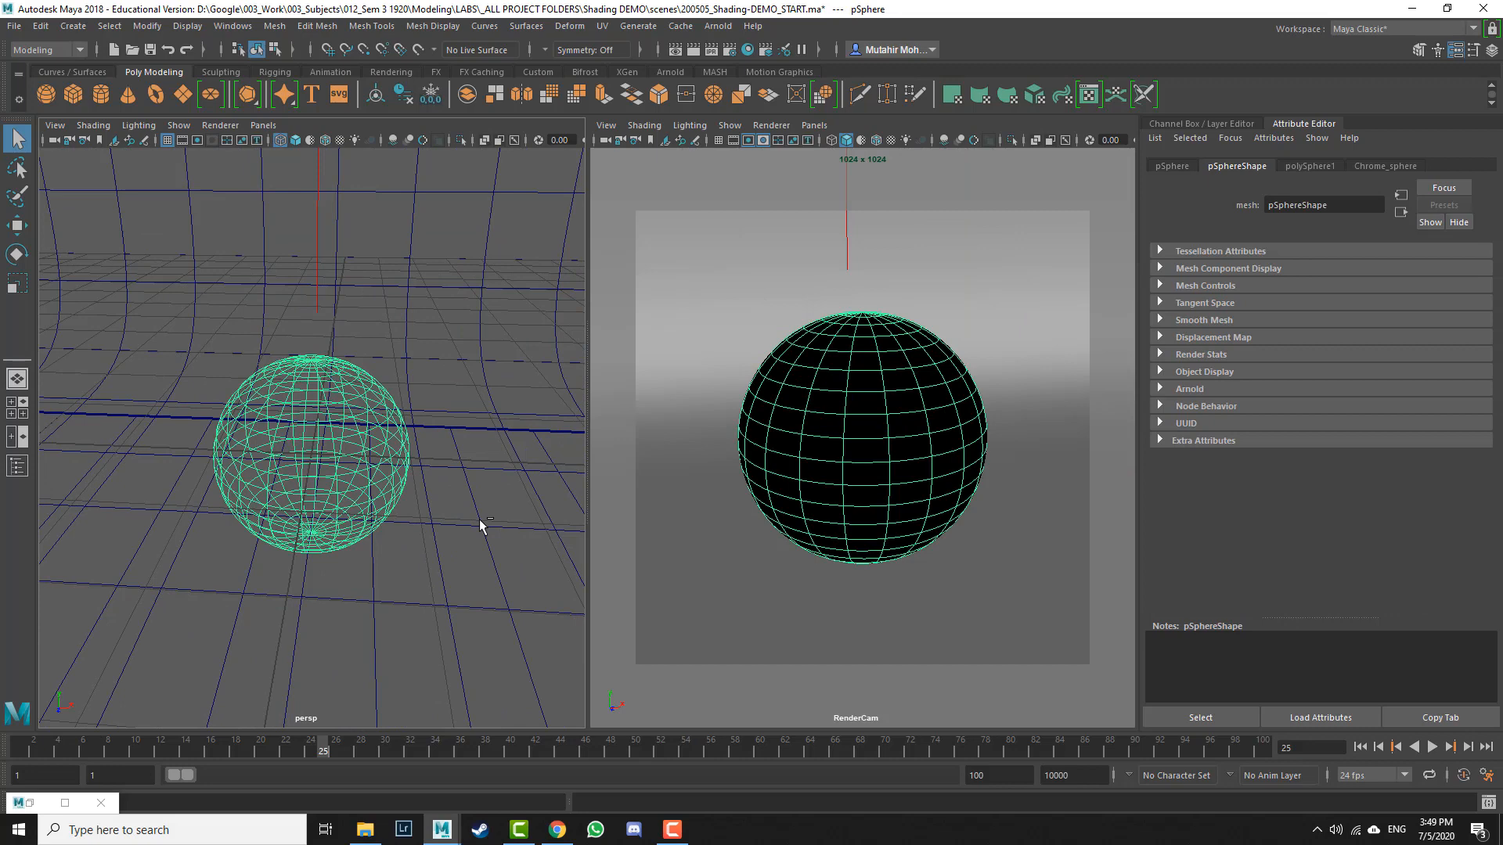
click(47, 28)
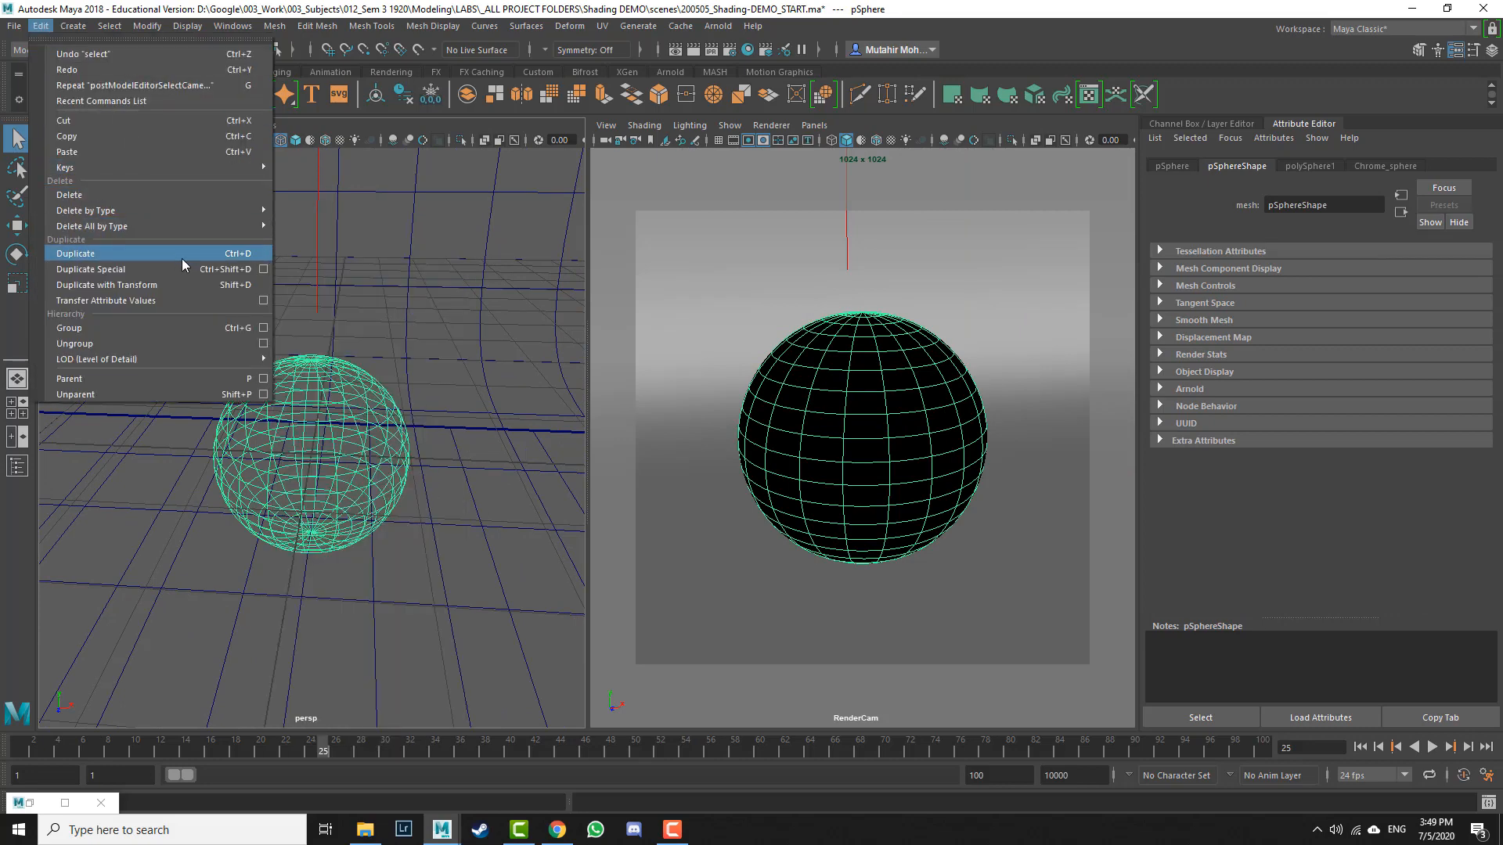
click(99, 255)
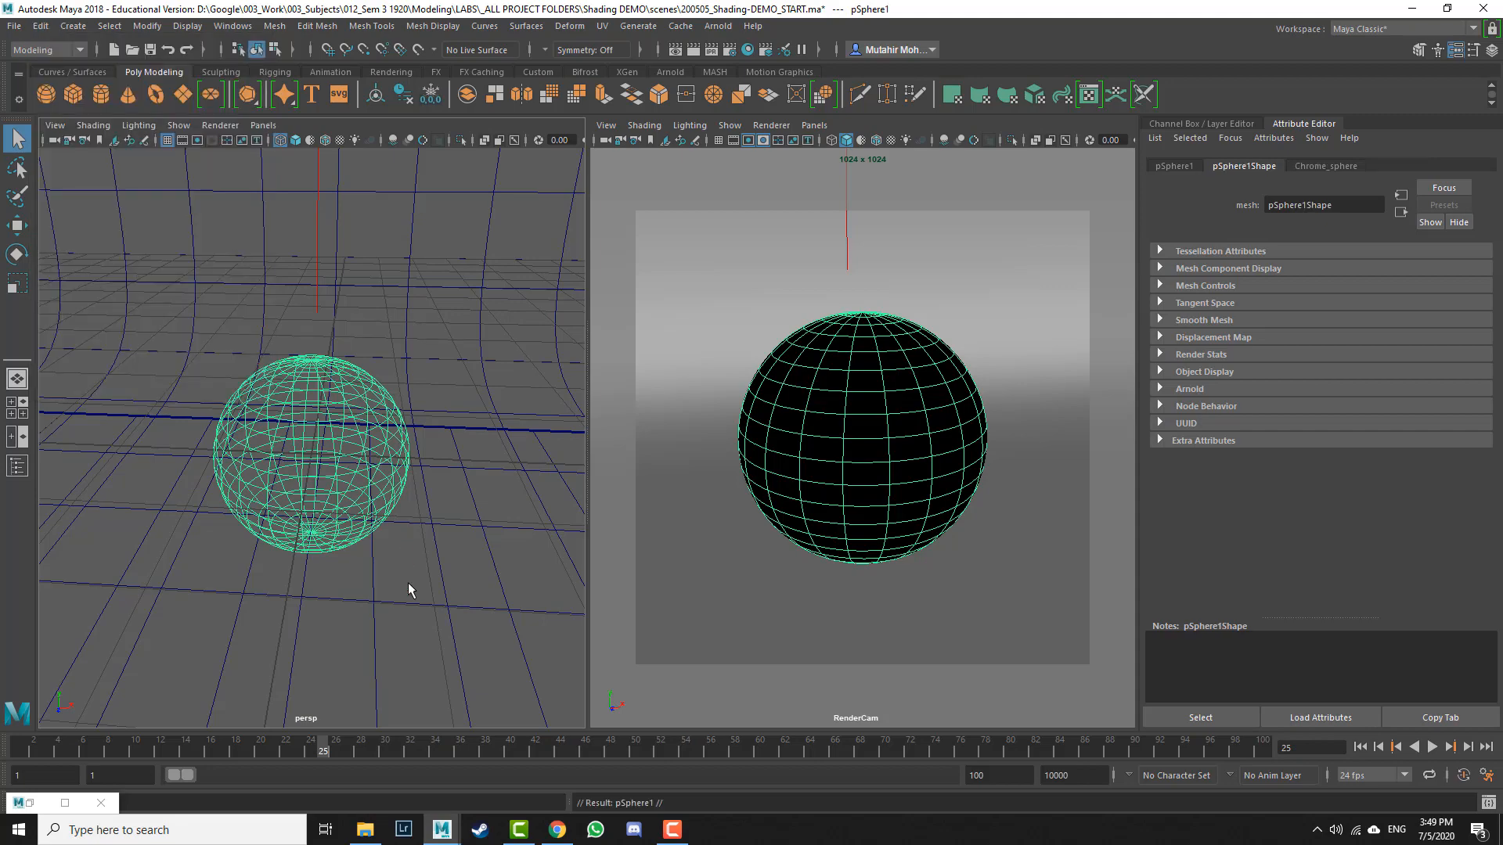
key(w)
alt+drag(452, 510, 439, 501)
drag(385, 456, 583, 452)
alt+drag(462, 540, 344, 632)
alt+right_drag(345, 633, 326, 540)
alt+right_drag(417, 370, 454, 398)
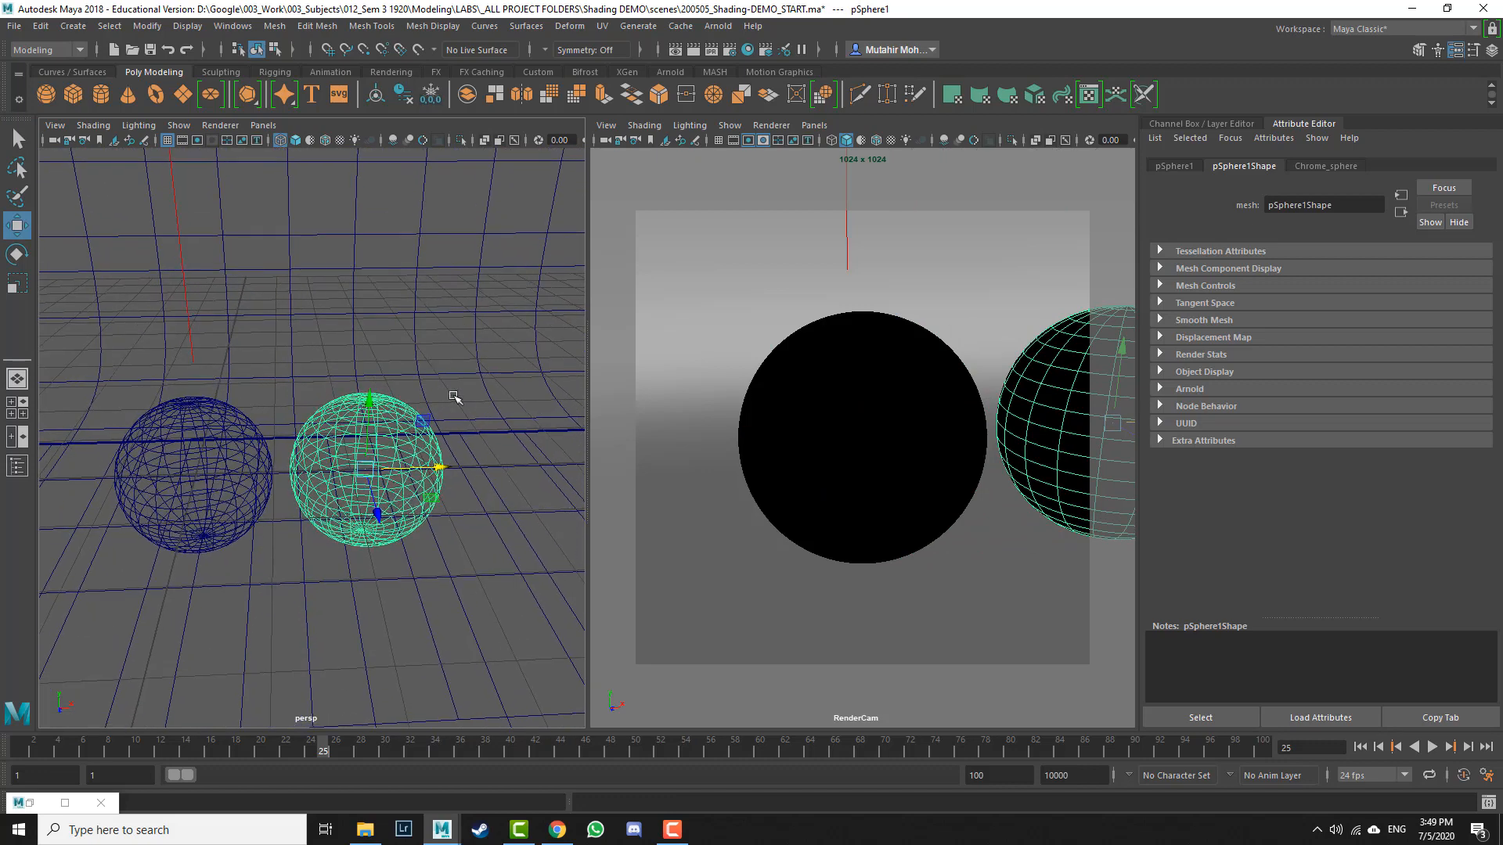
drag(438, 466, 448, 467)
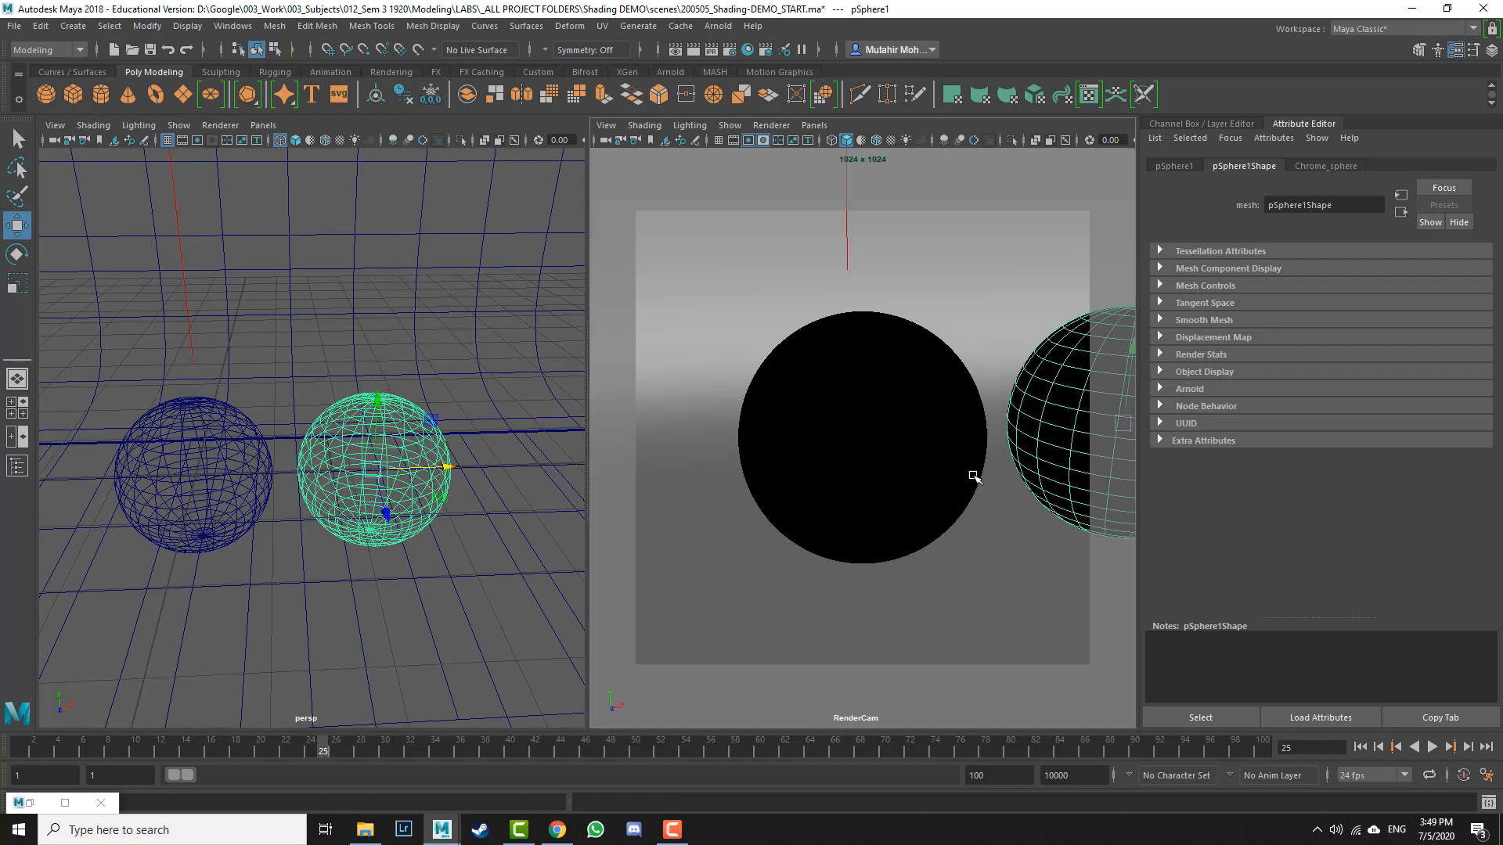
alt+drag(988, 476, 933, 413)
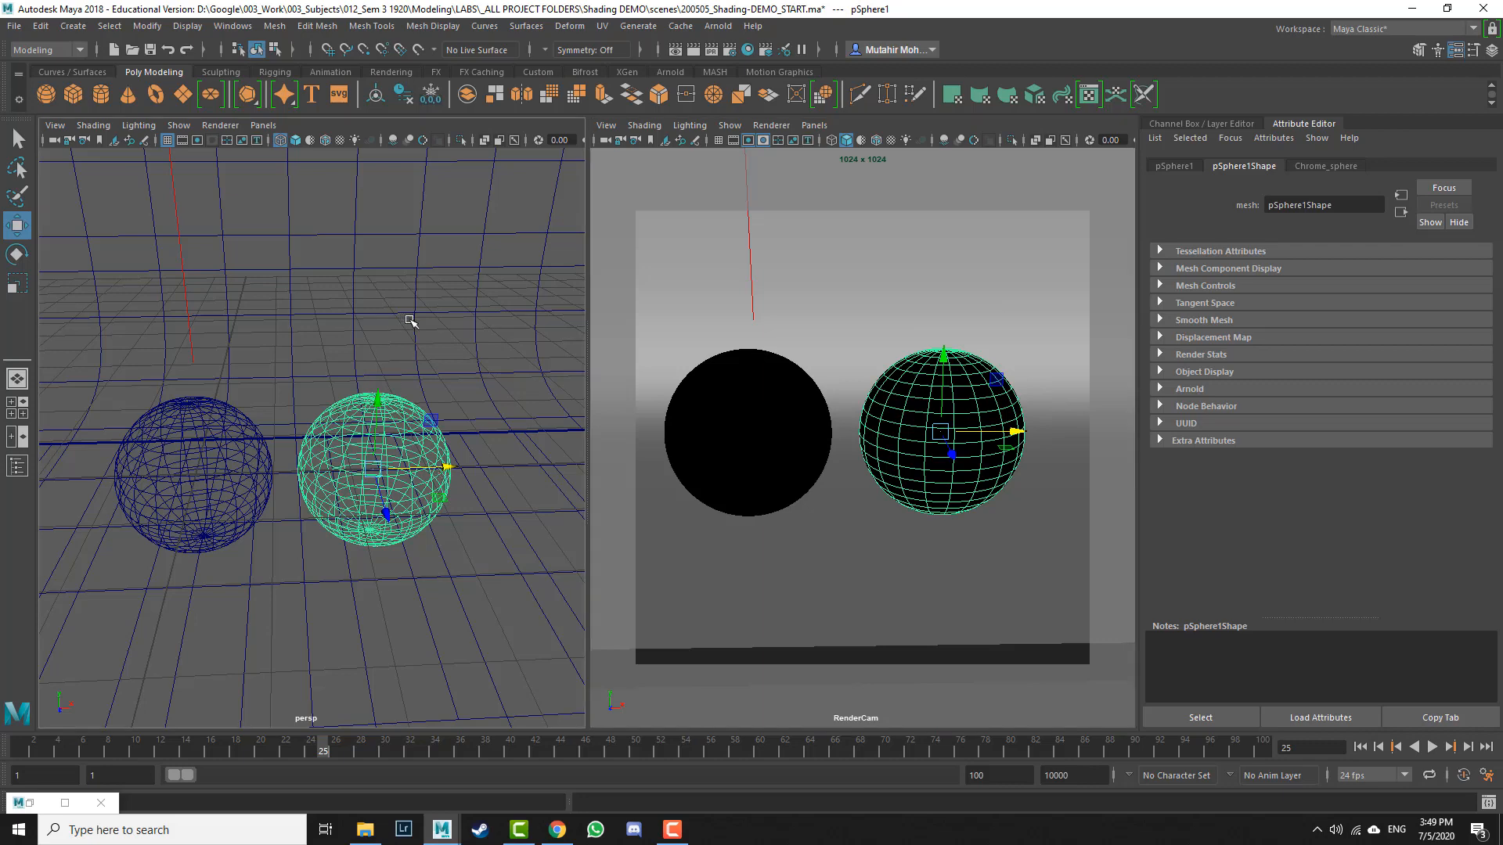
alt+right_drag(412, 322, 423, 406)
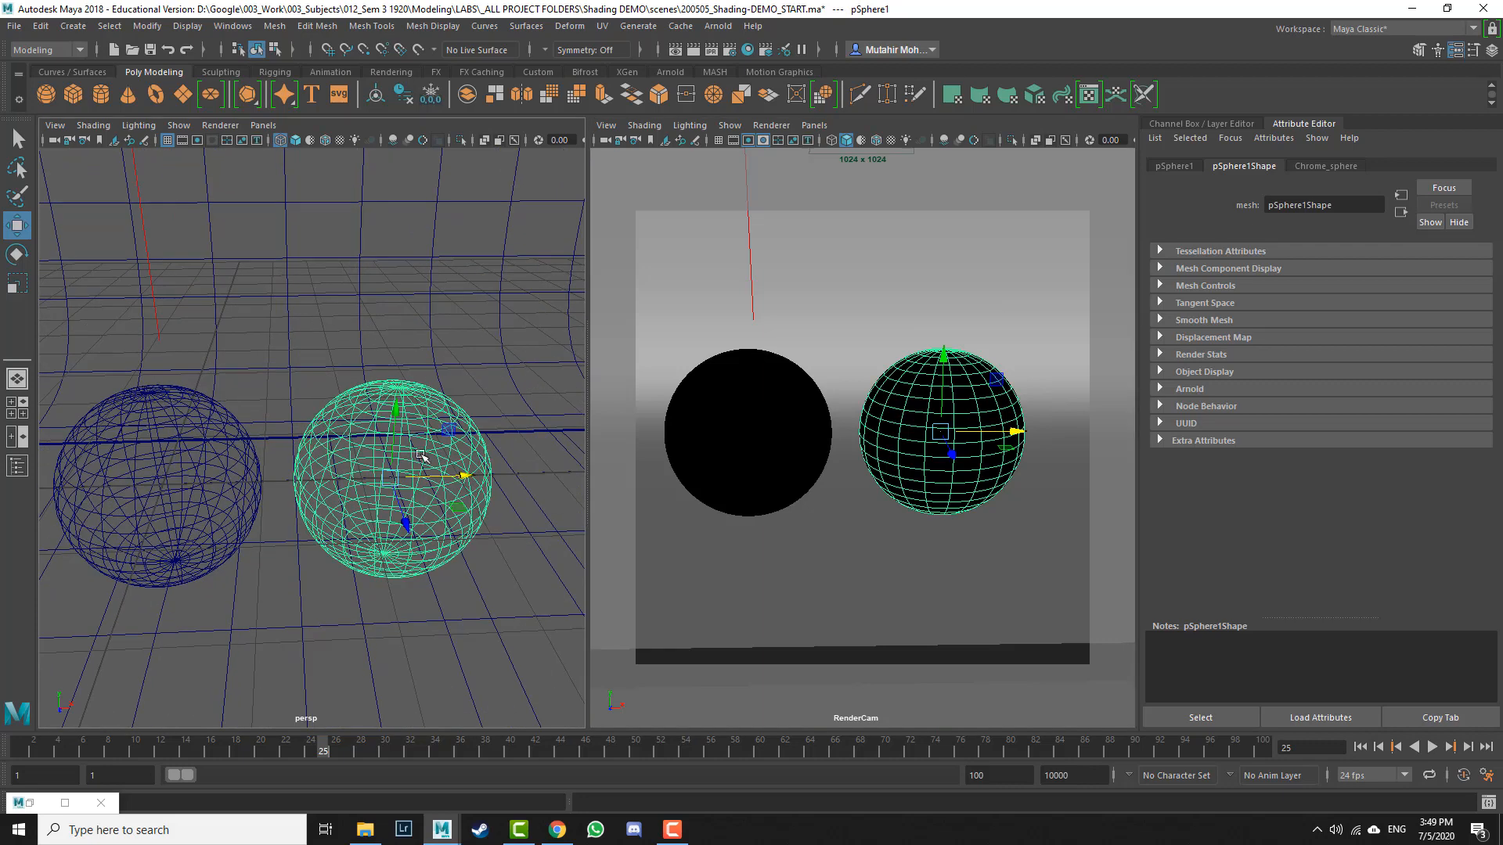
Step: In the Outliner, rename the copied sphere Plastic_BALL and the original sphere Chrome_BALL
key(shift+o)
drag(884, 532, 1203, 249)
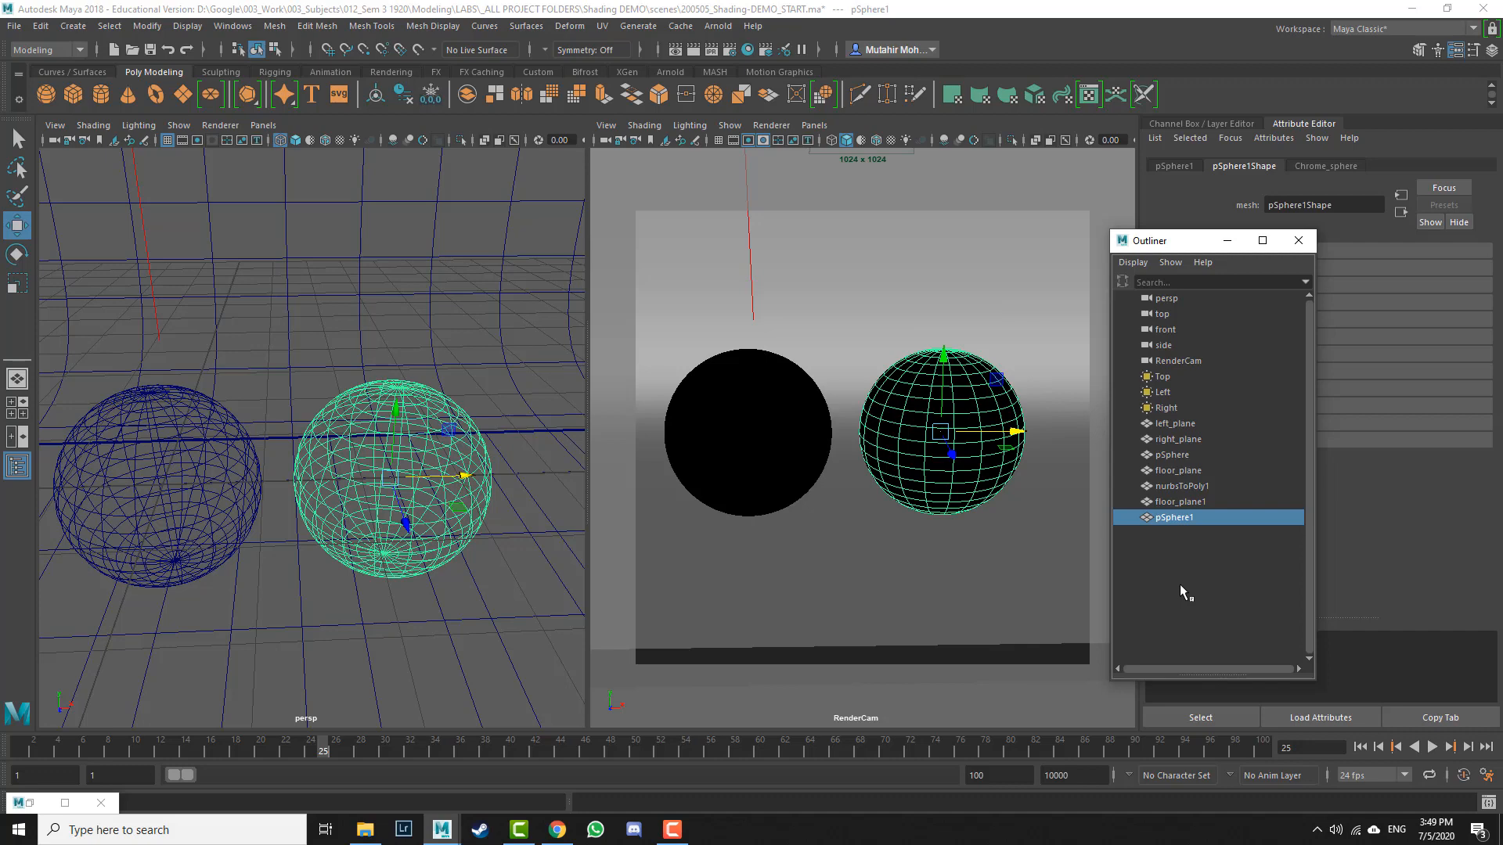
double_click(1181, 518)
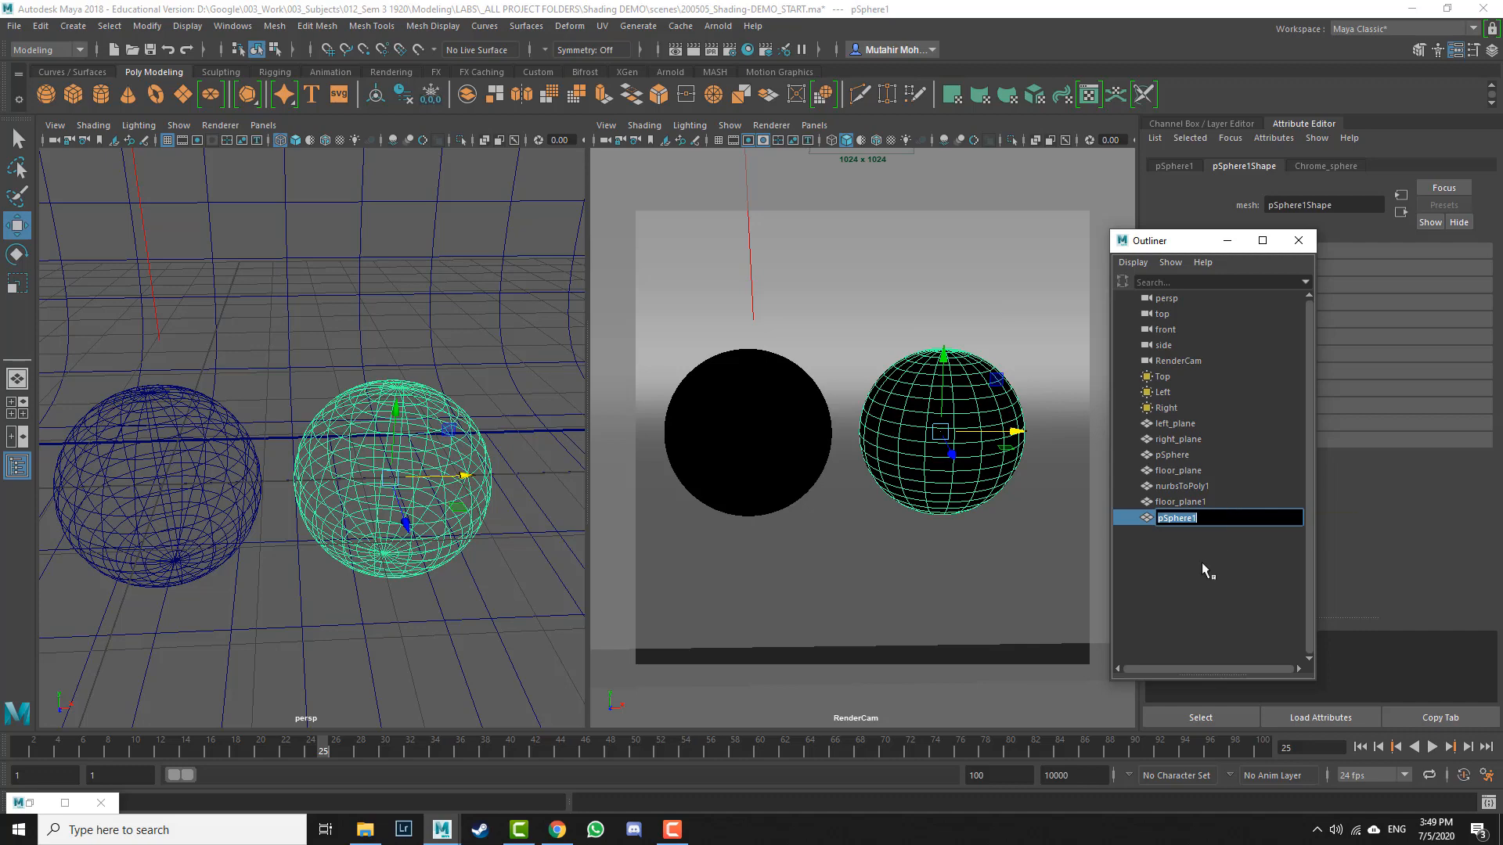
text(Plastic_BALL)
key(Return)
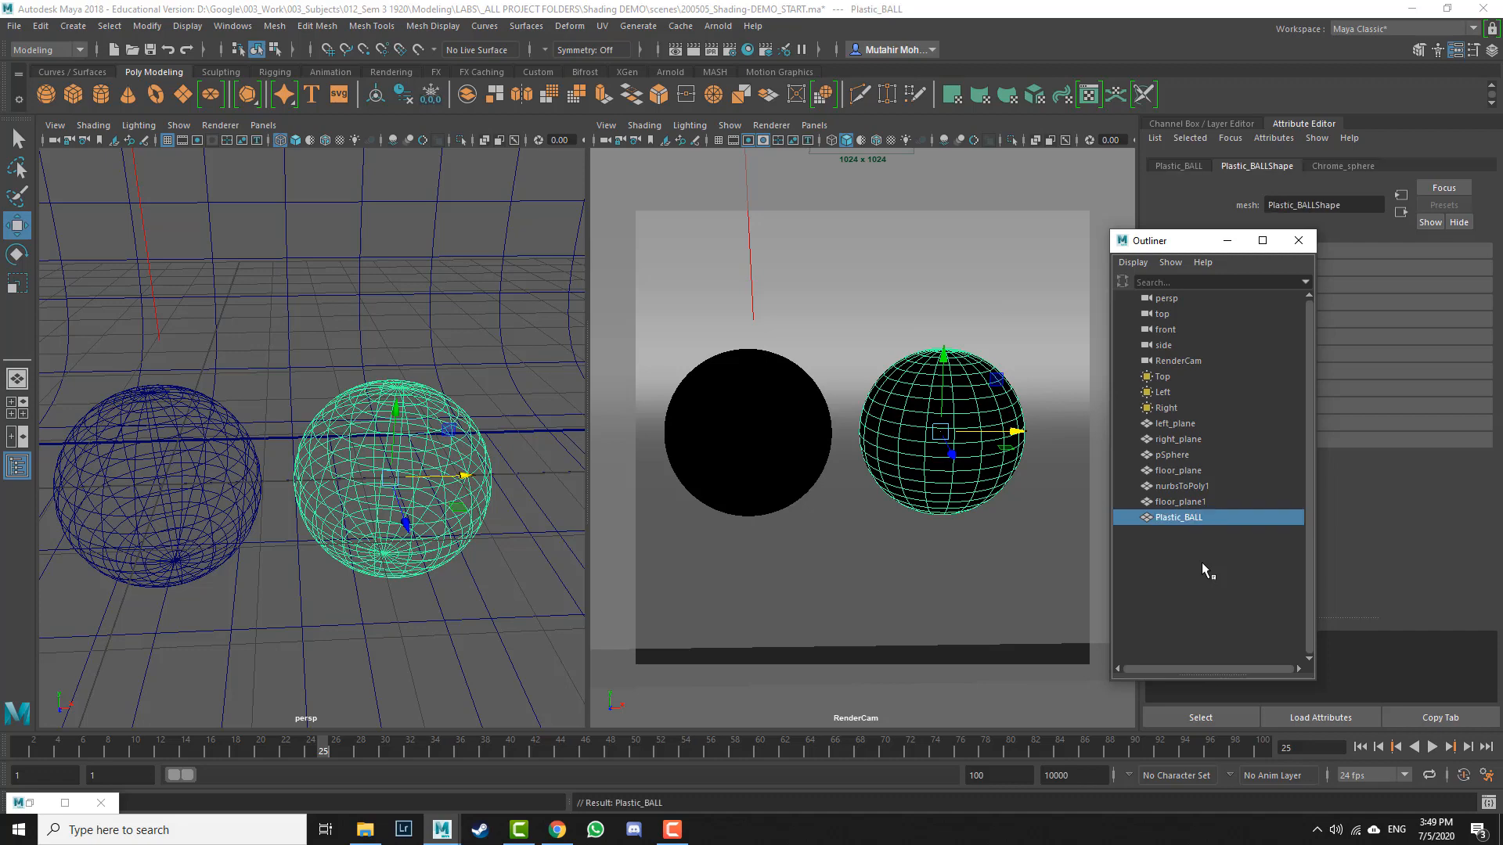
click(739, 395)
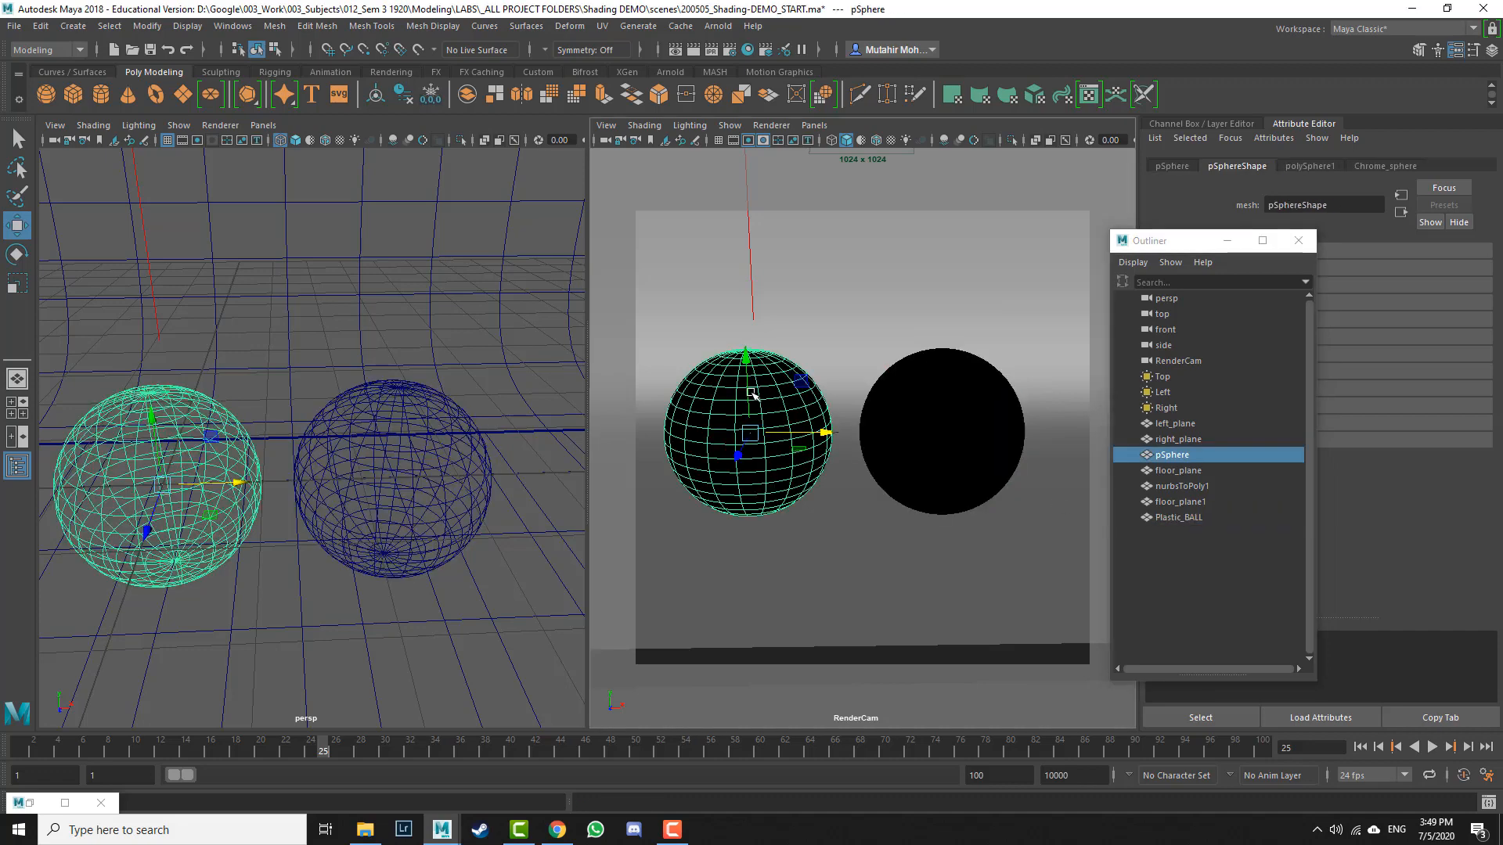
double_click(1172, 455)
text(Ch)
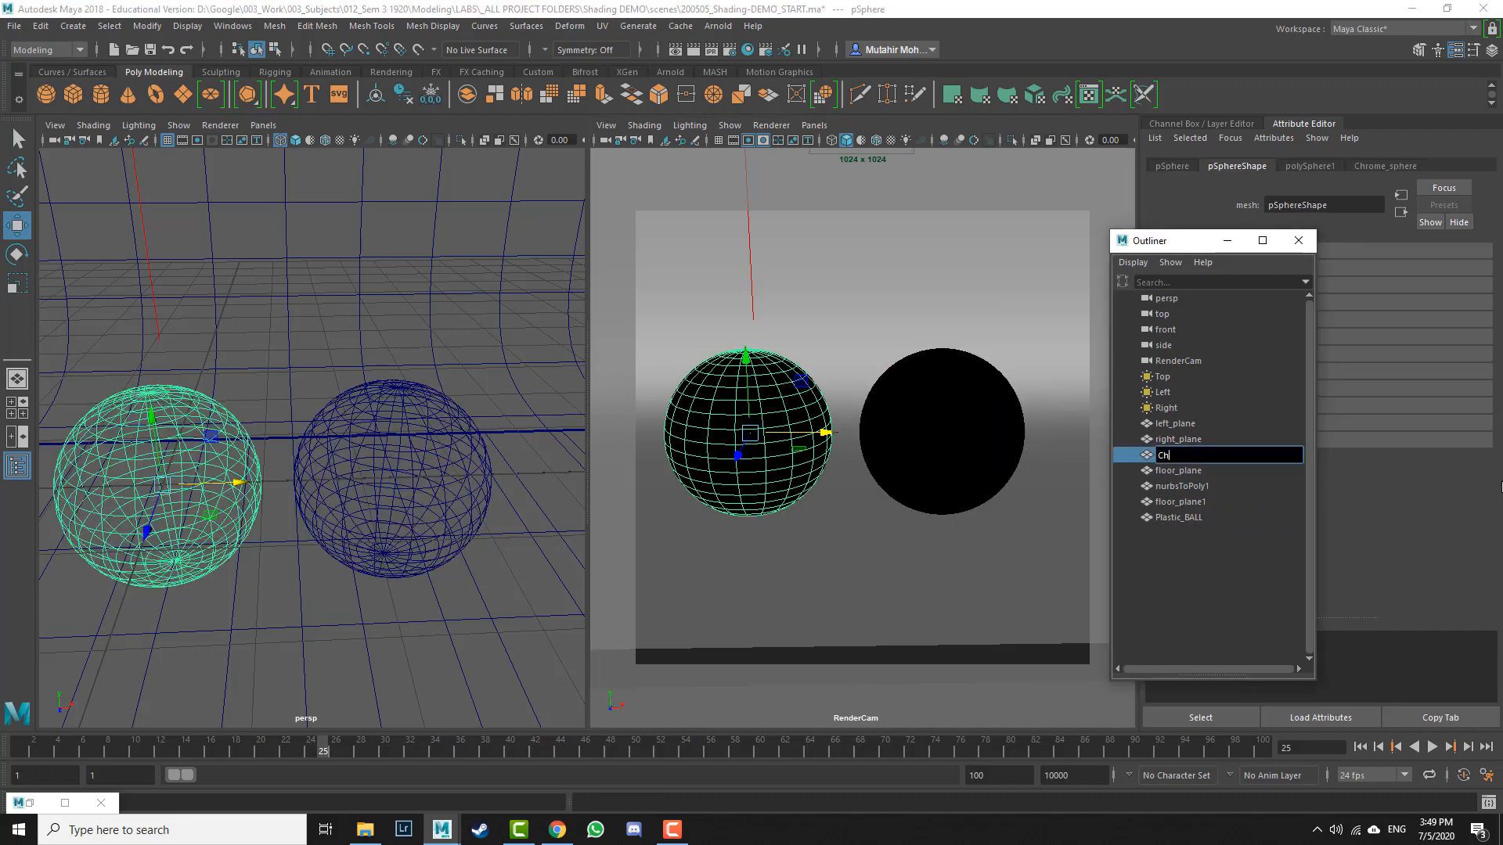
text(rome_BALL)
key(Return)
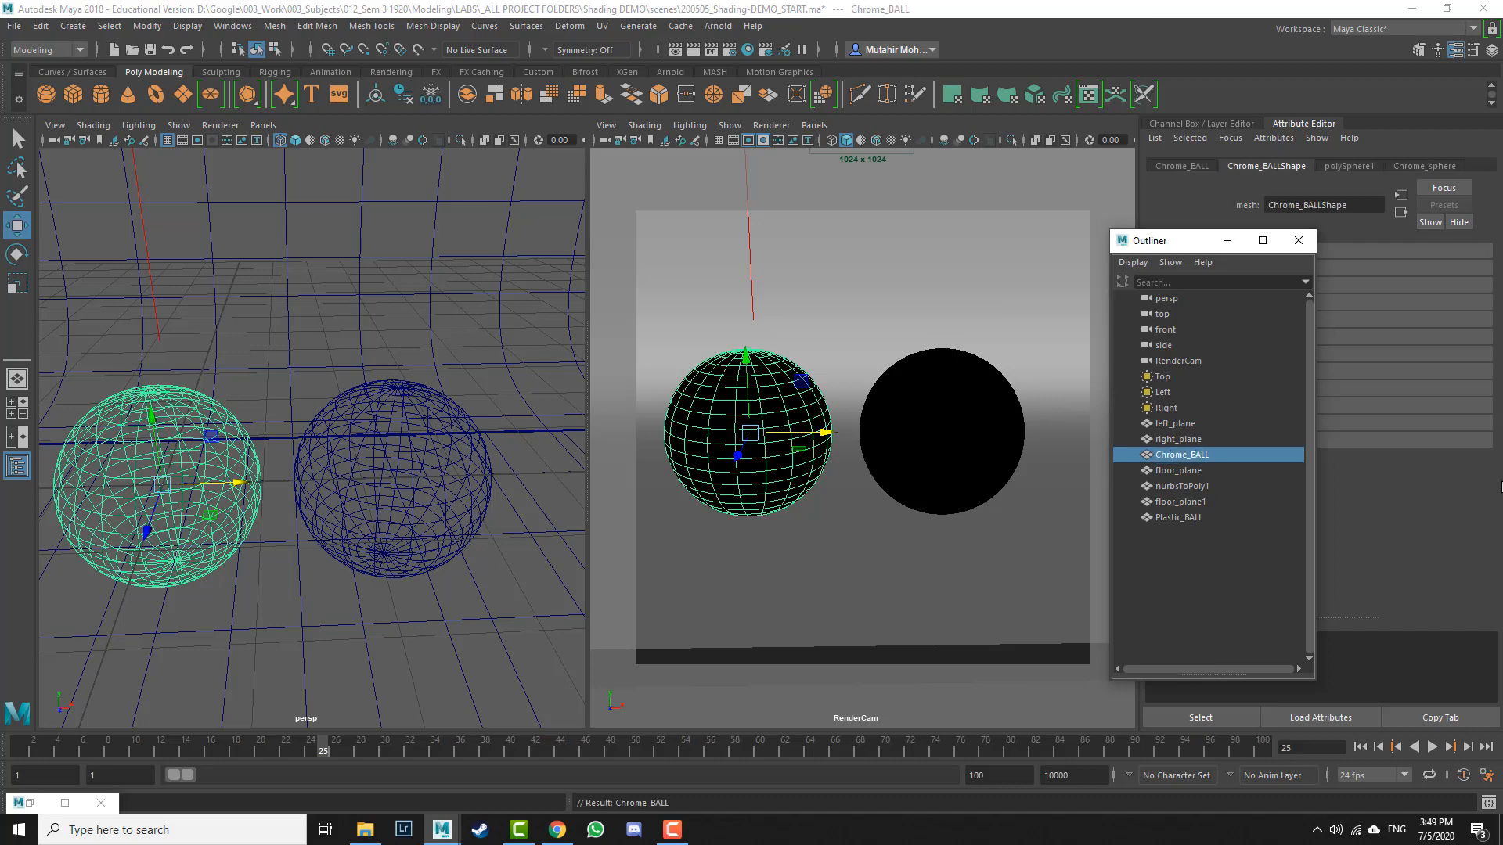
Step: Select Plastic_BALL and assign it a new Arnold aiStandardSurface material
click(1010, 423)
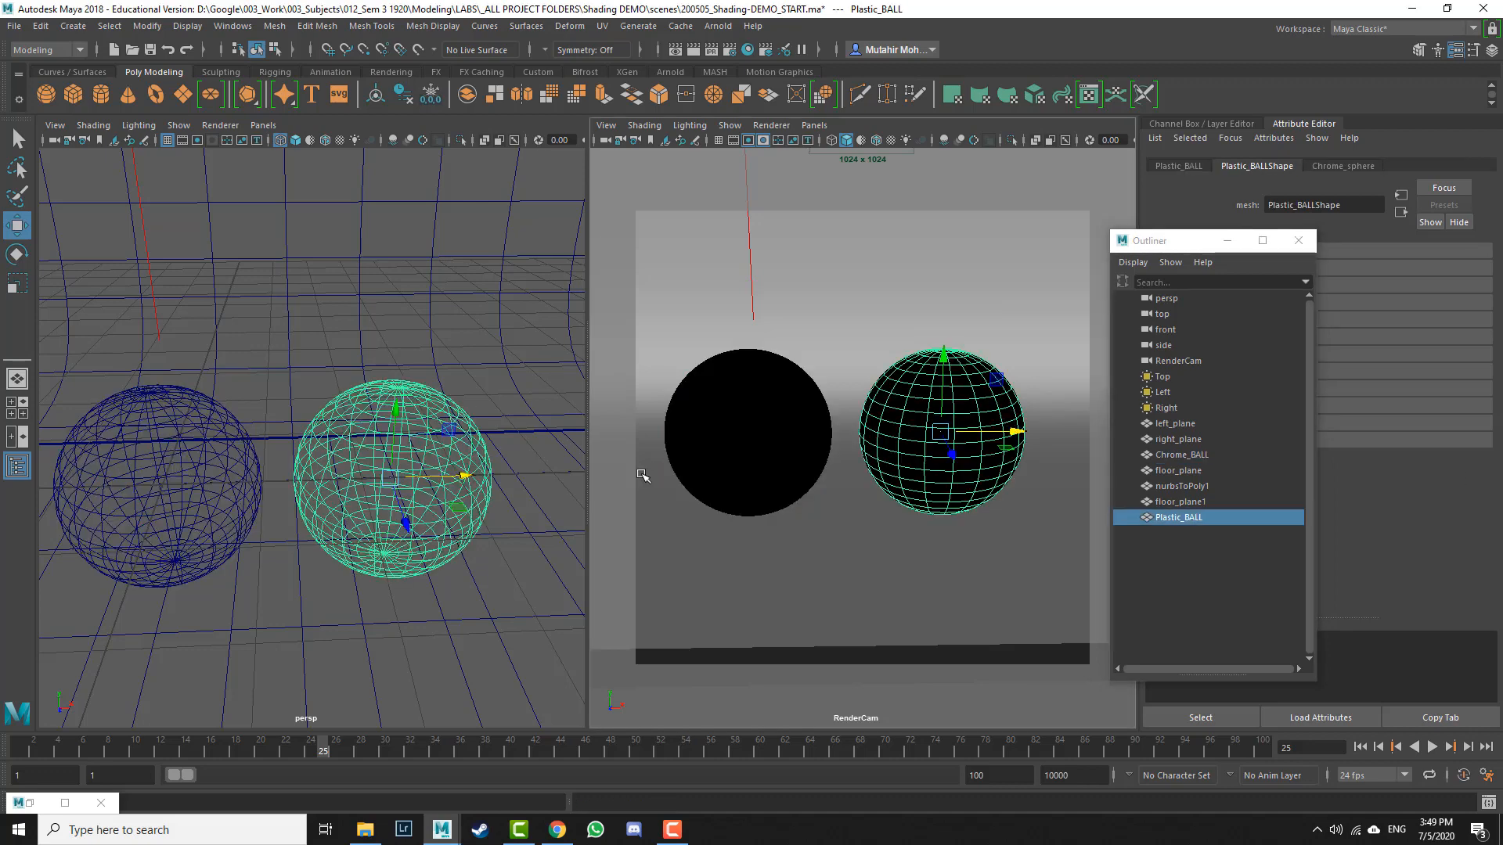
key(q)
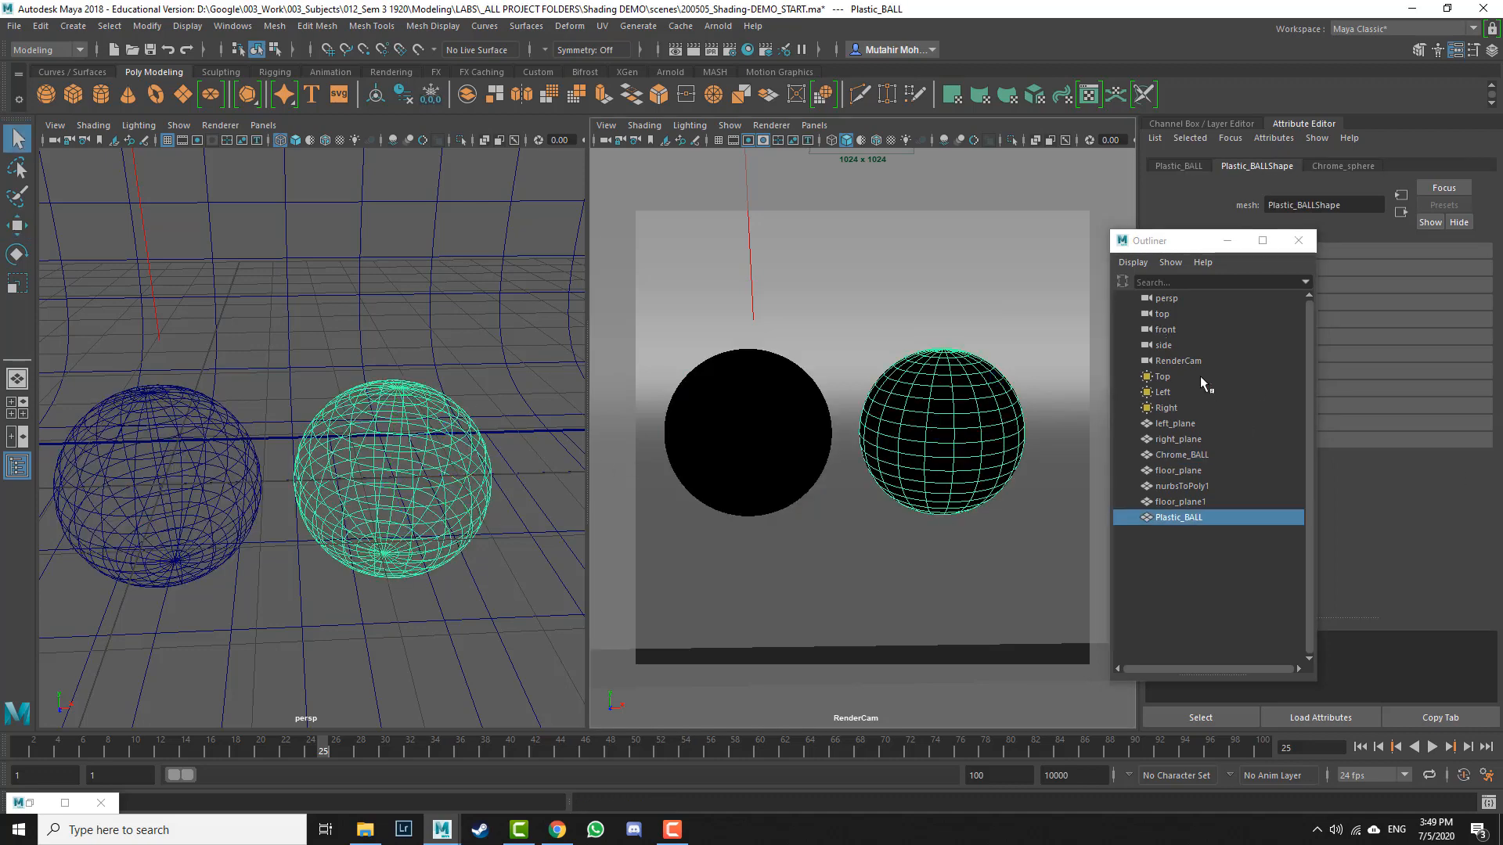
click(1340, 165)
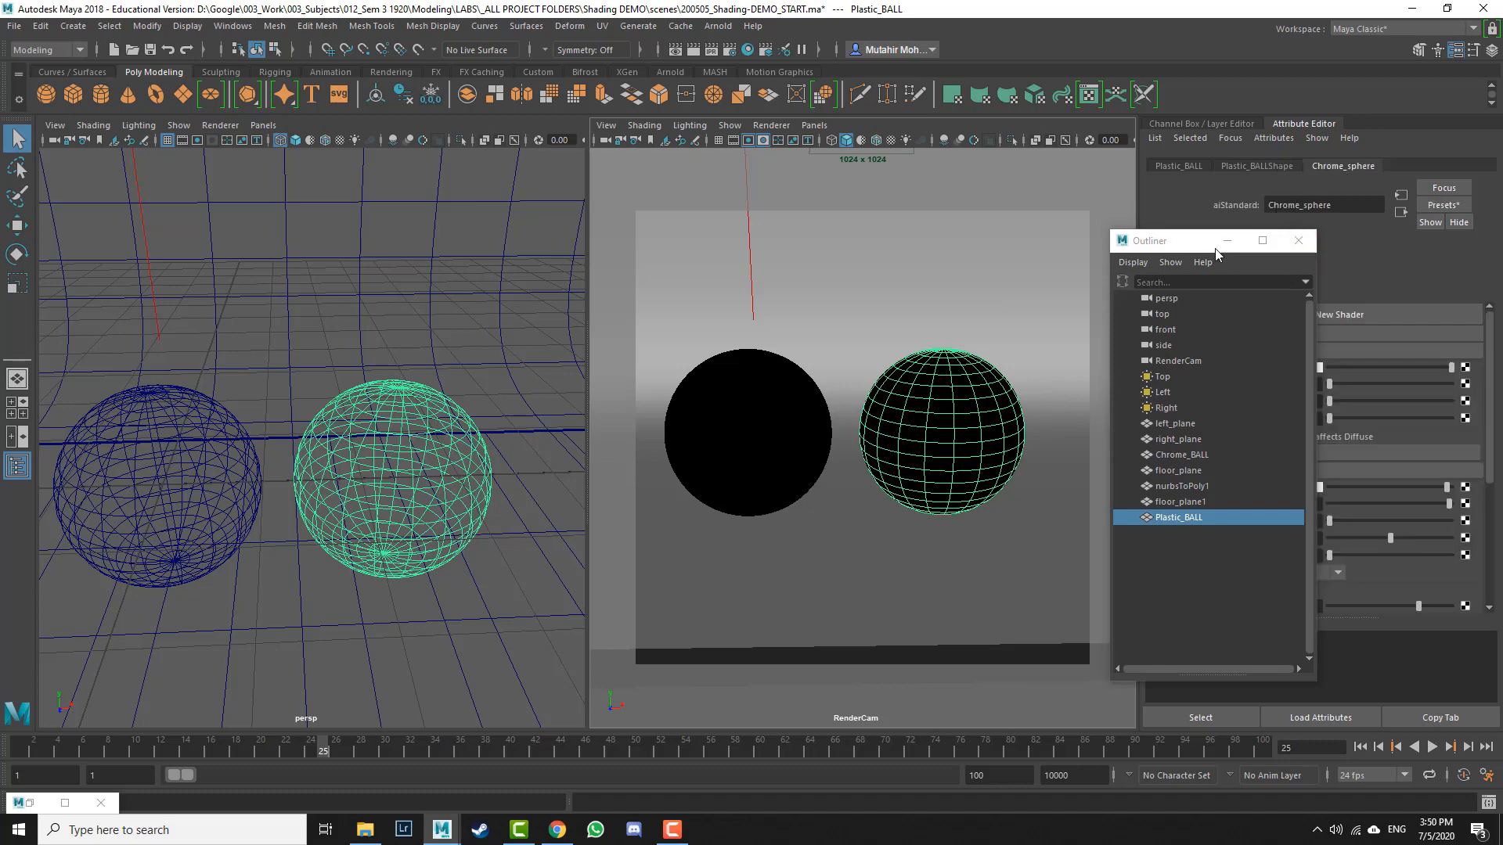
click(1223, 240)
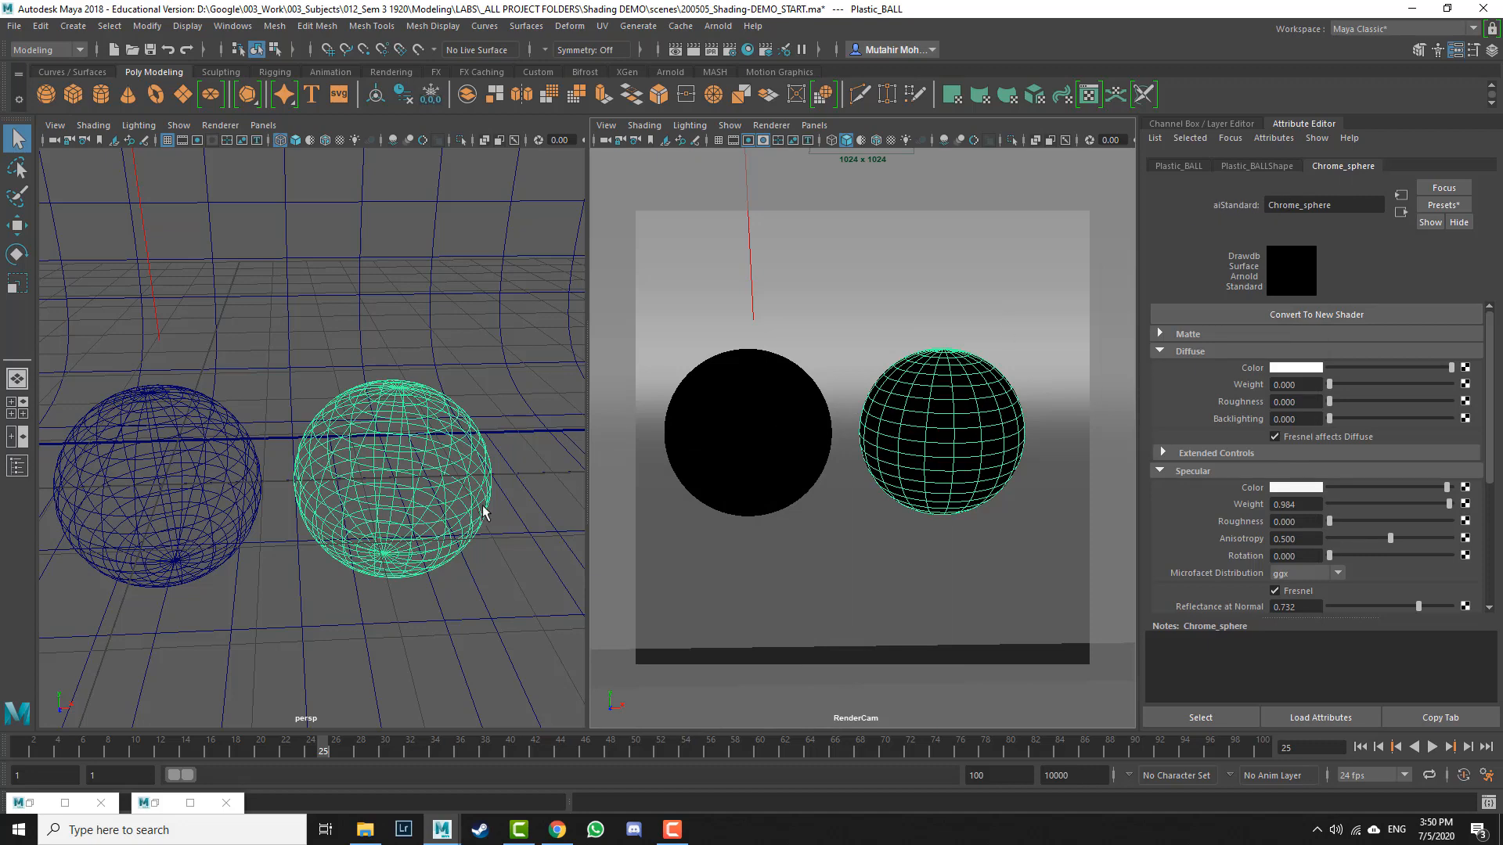
right_click(403, 459)
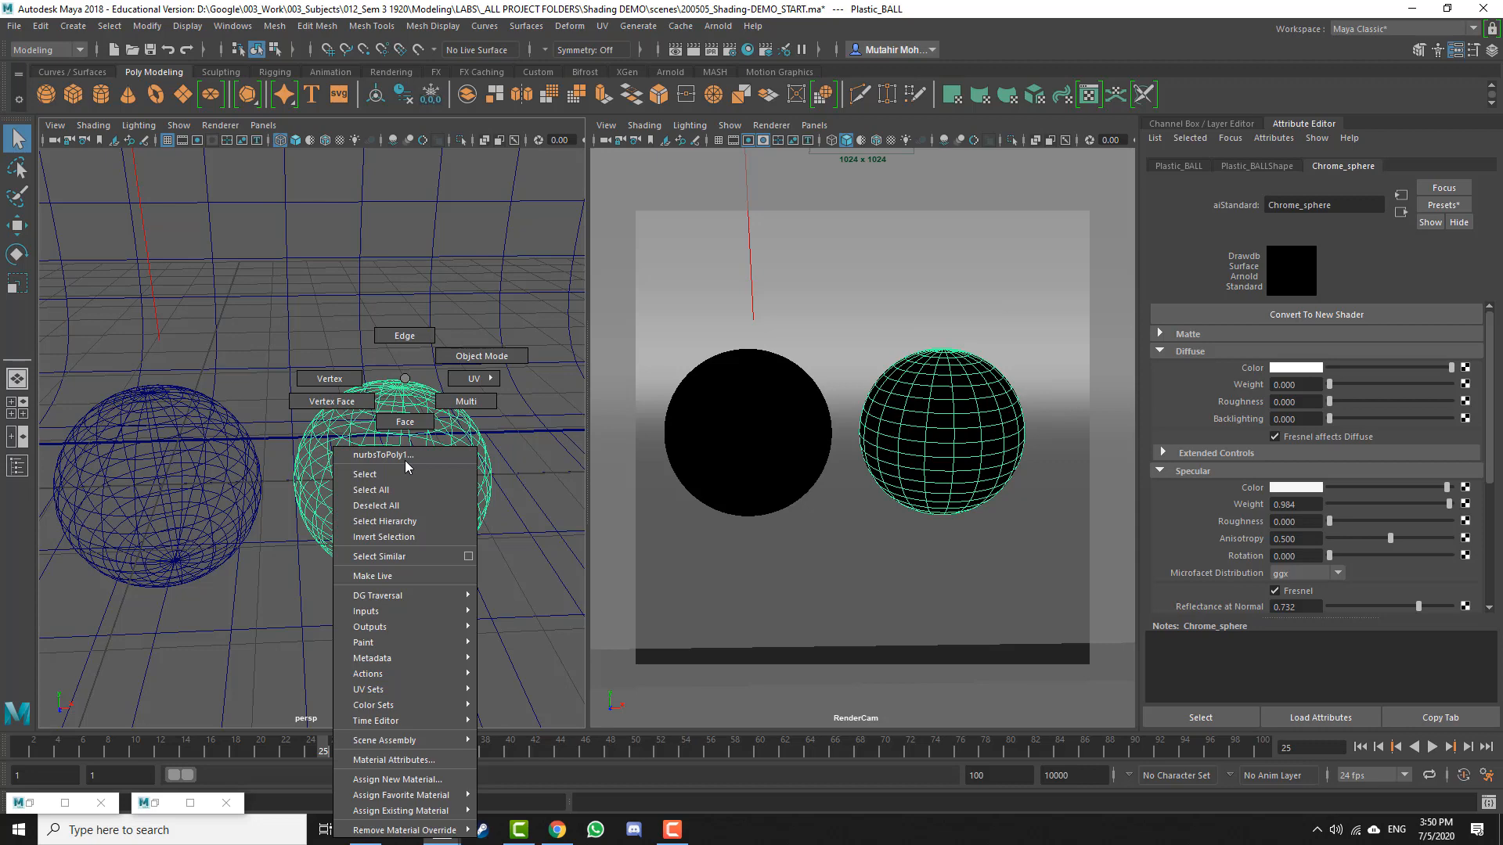
click(436, 780)
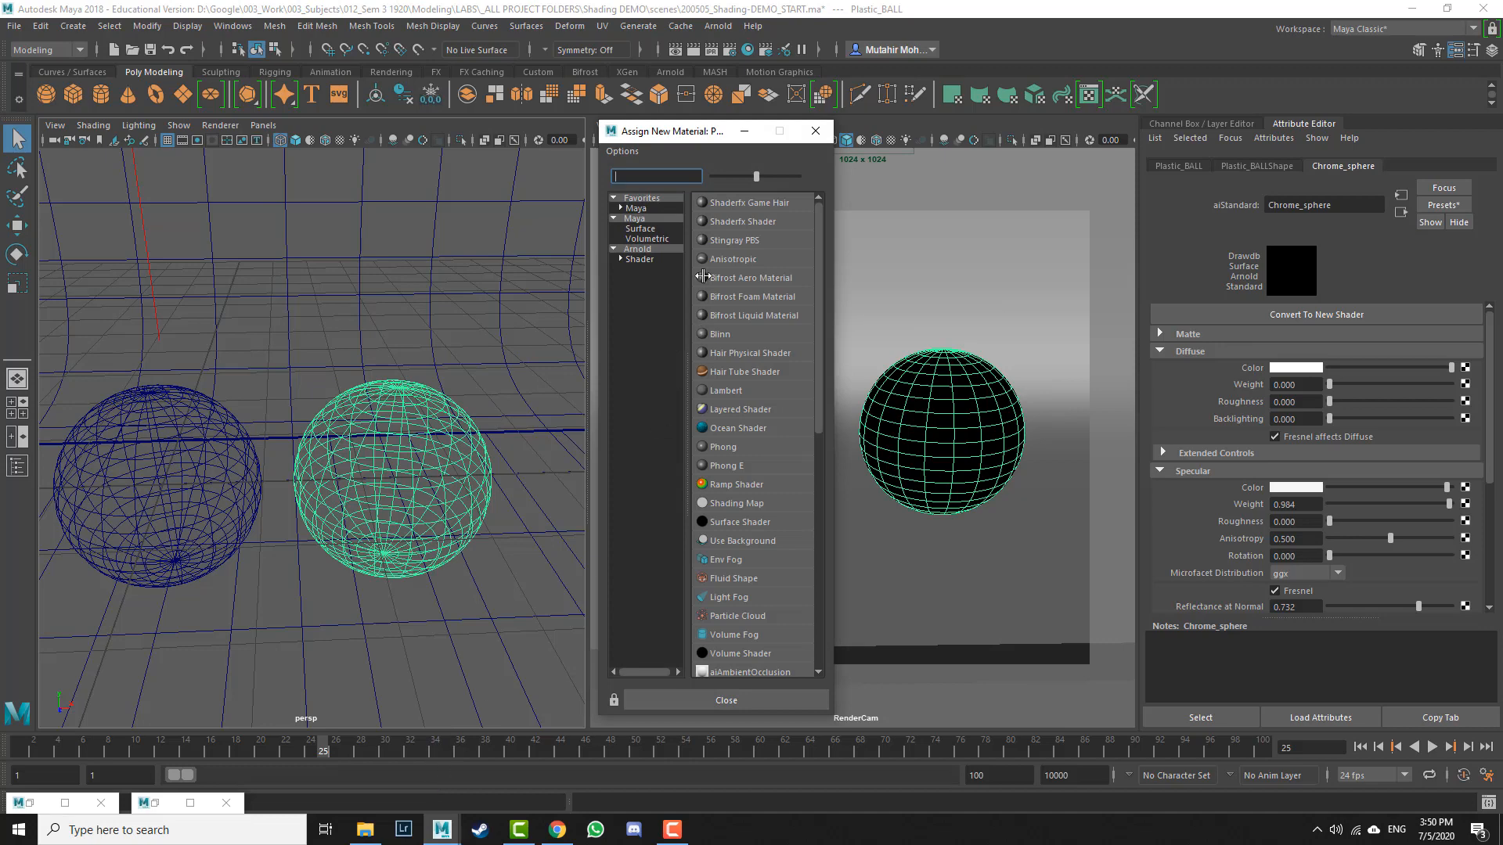
drag(714, 138, 664, 136)
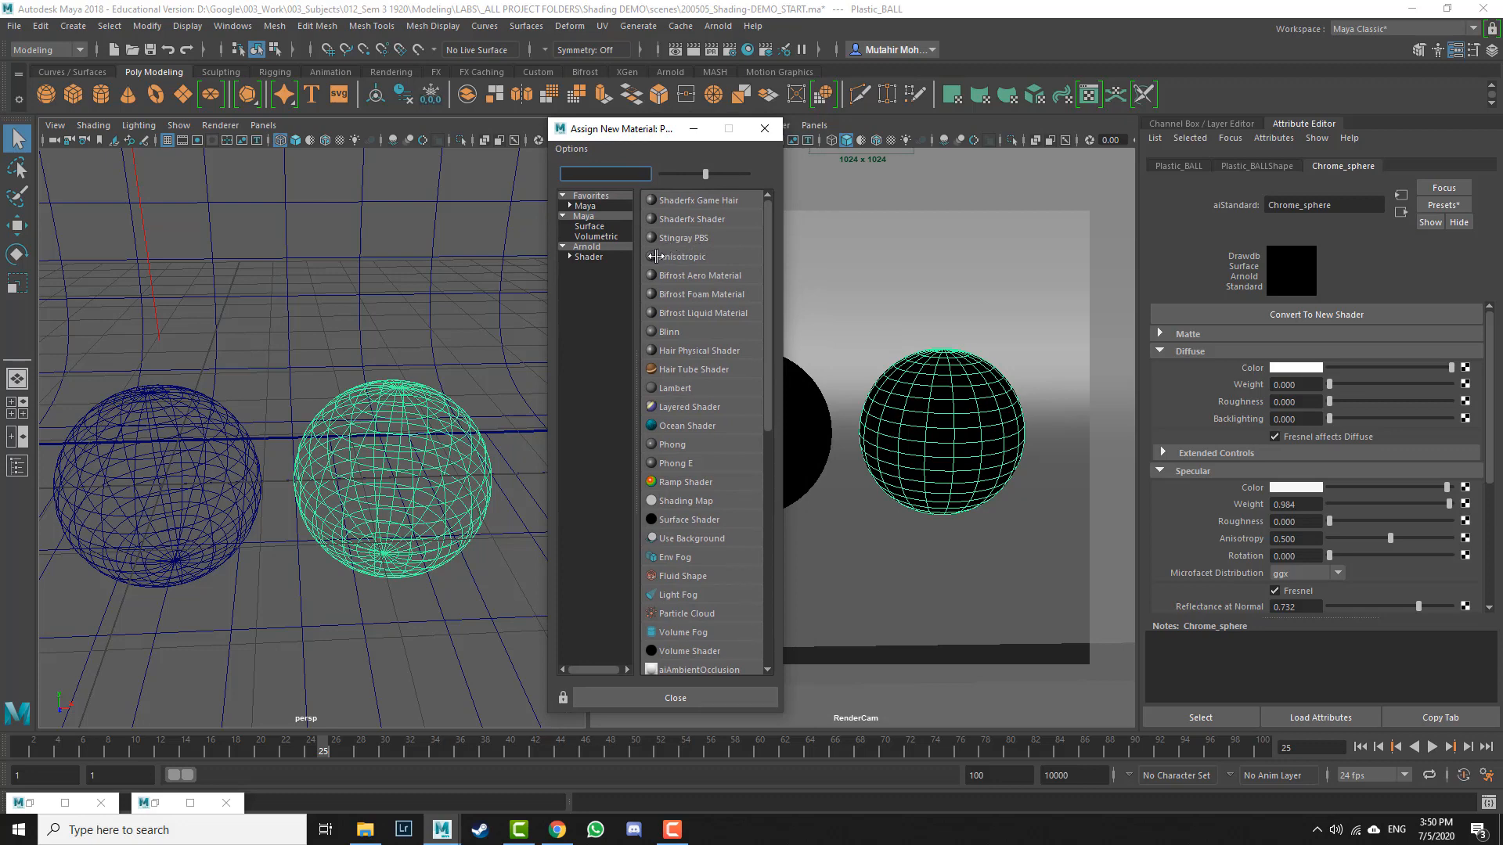
click(591, 206)
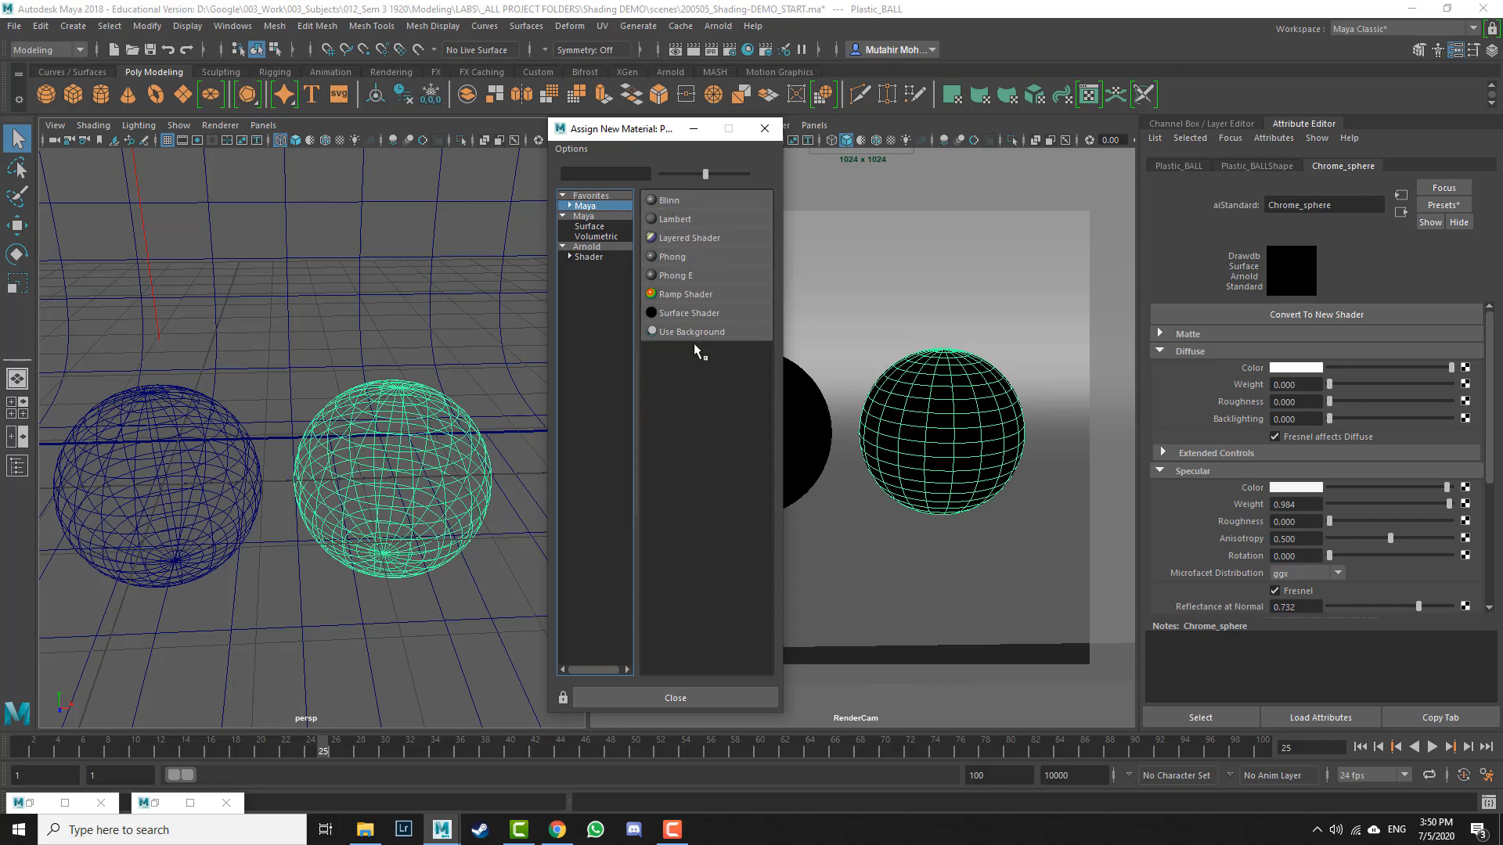
click(588, 258)
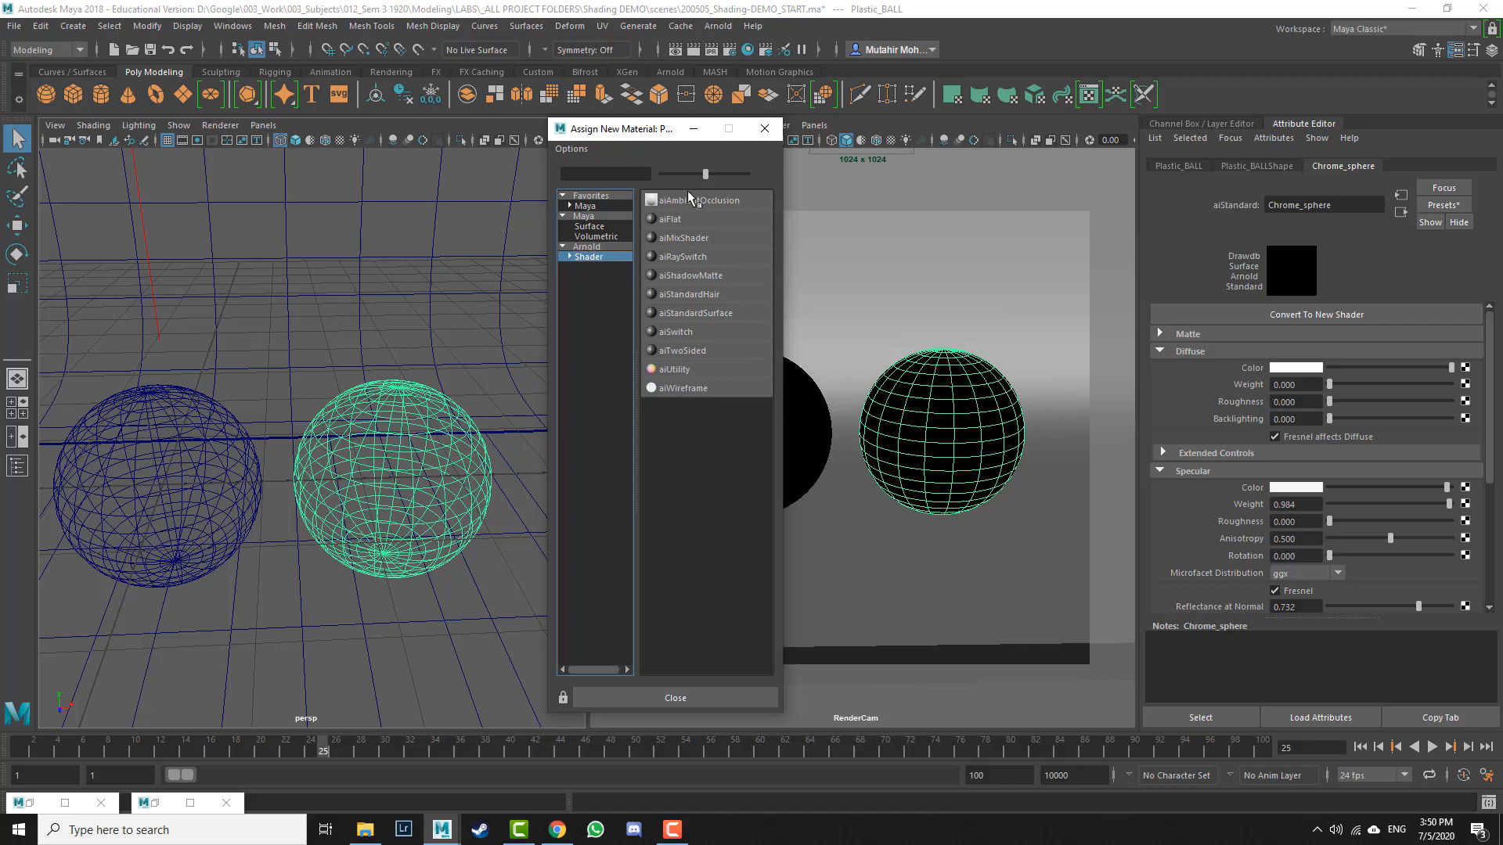
click(709, 313)
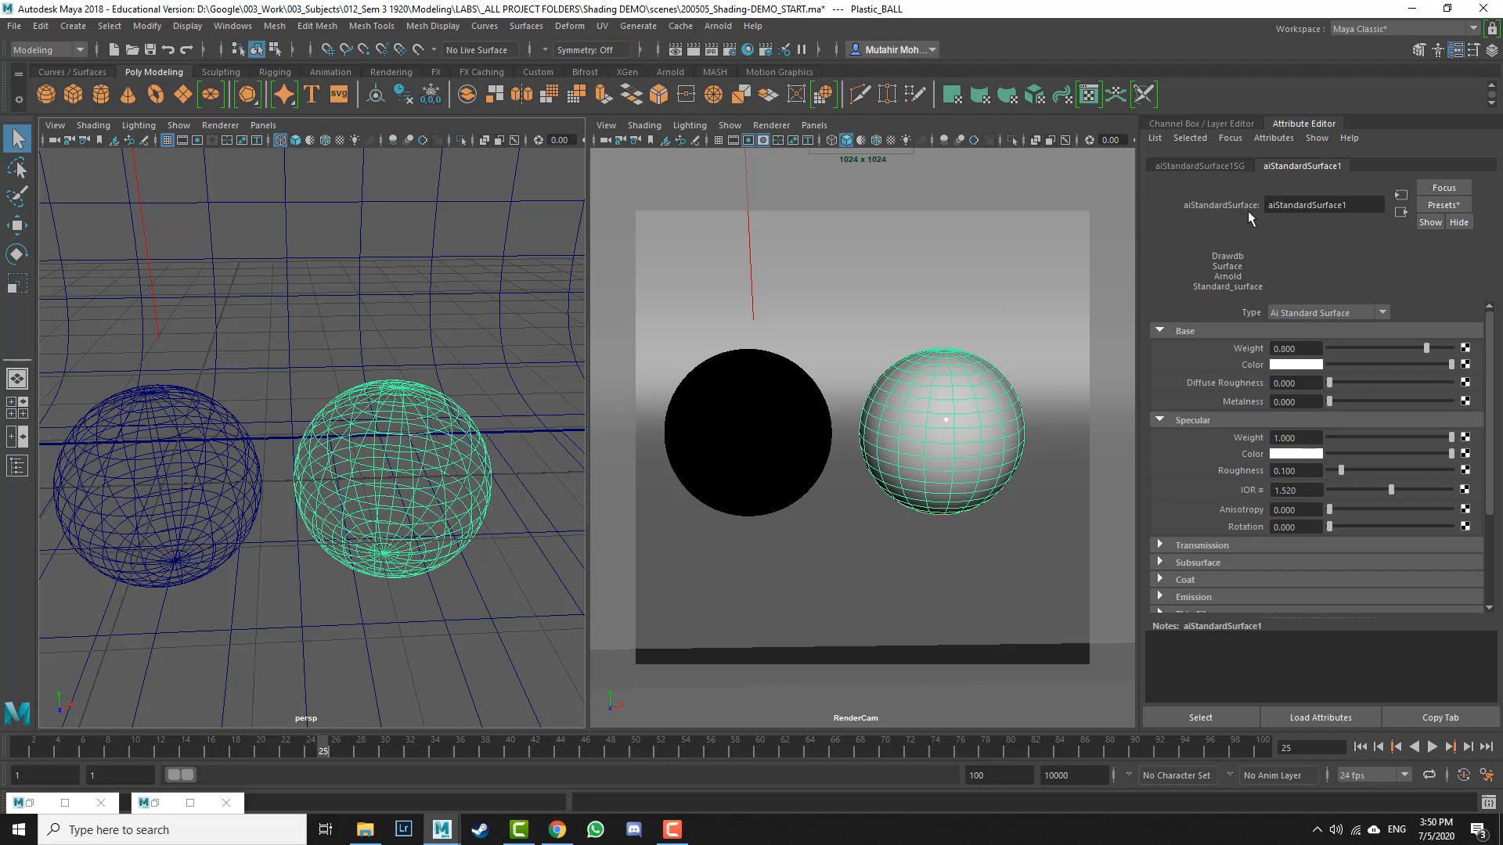
Step: Rename the new material Plastic_MAT and apply the Plastic preset to it, replacing its settings
drag(1347, 210, 1112, 205)
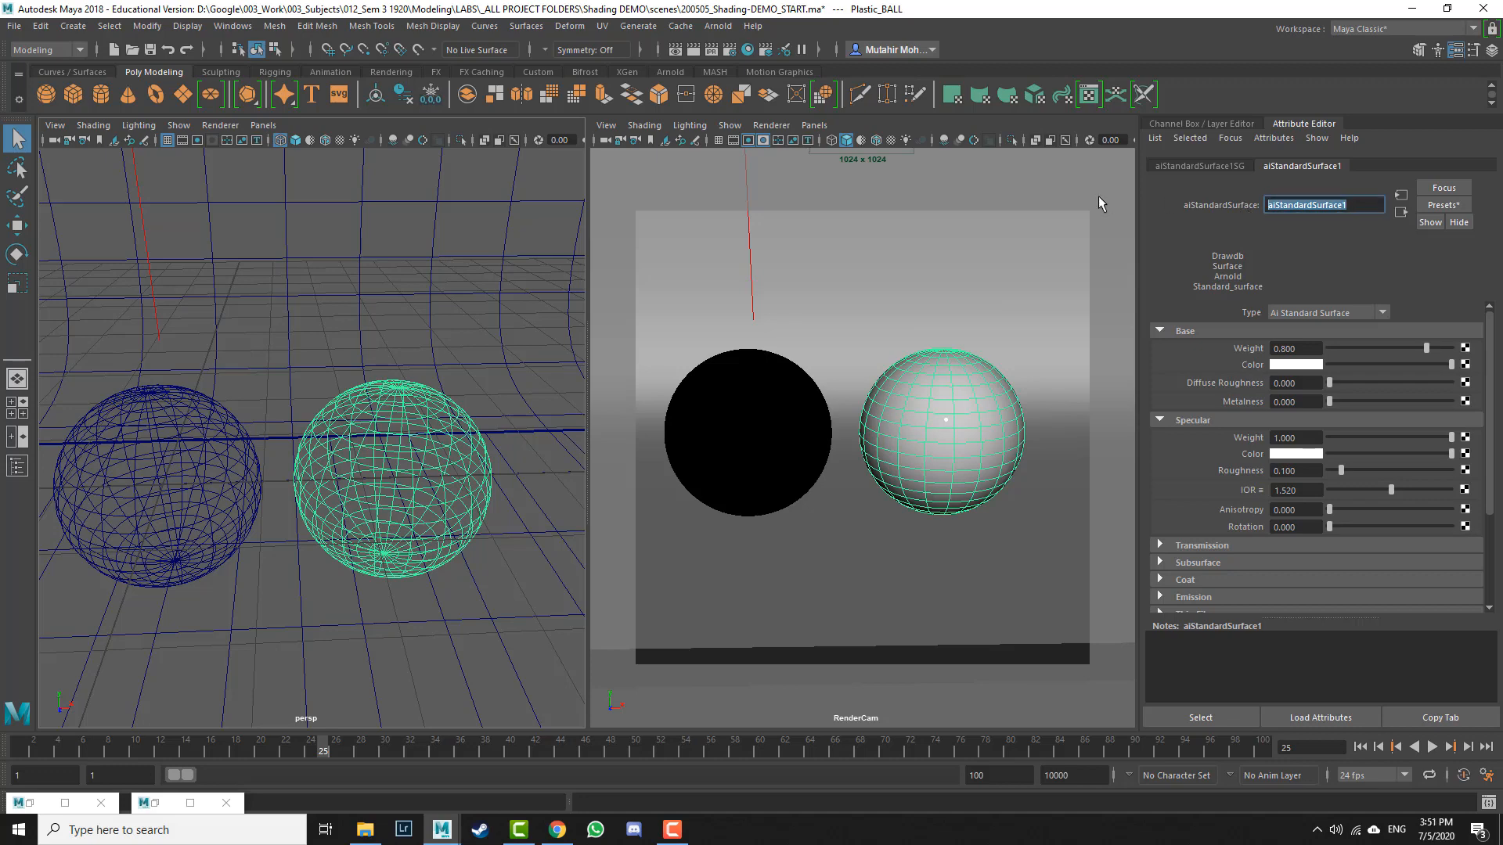
text(Plastic_MAT)
key(Return)
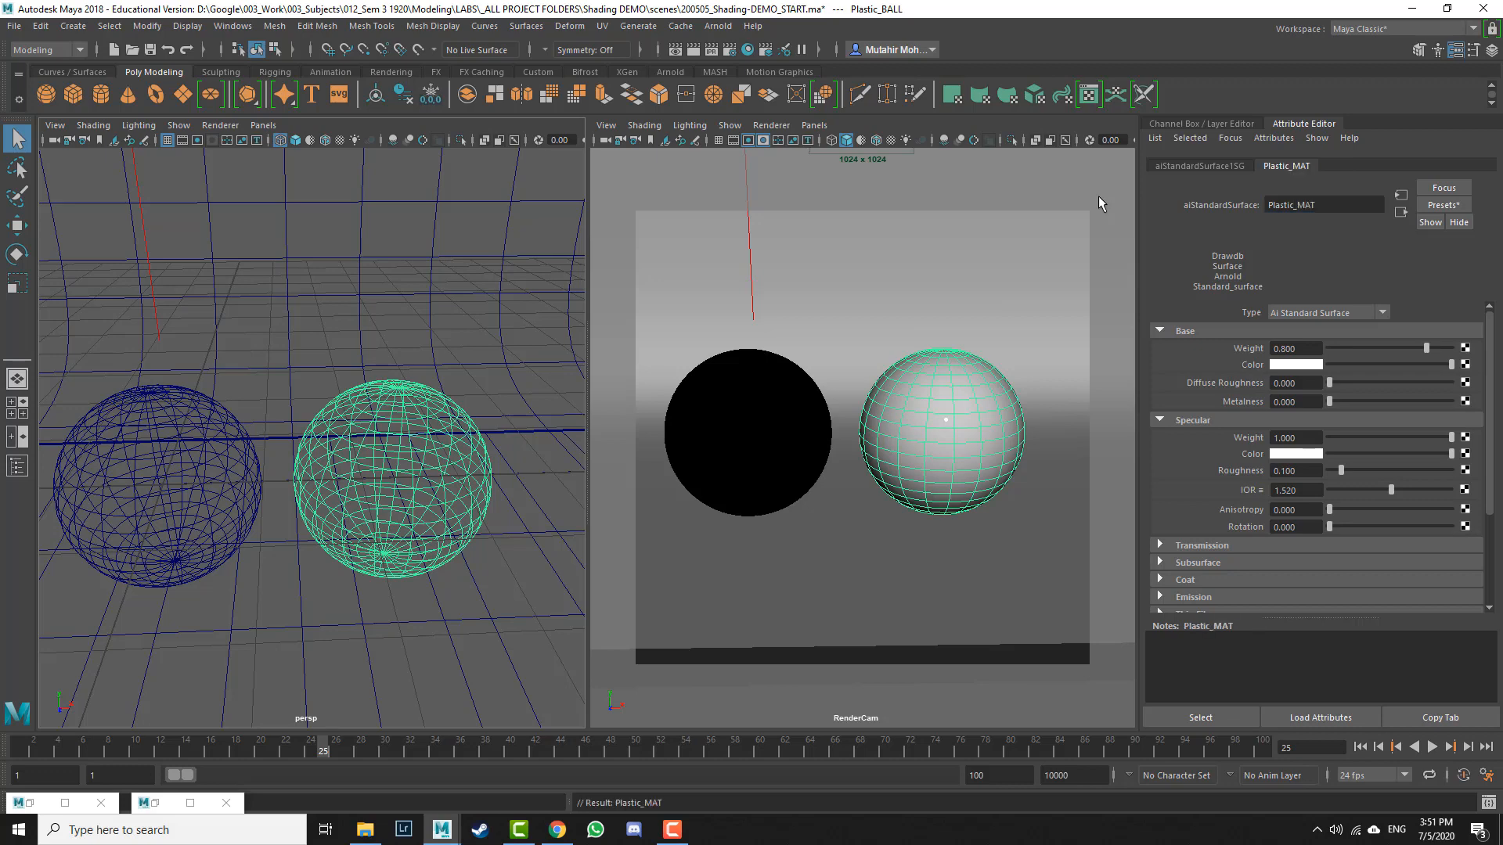
click(1449, 206)
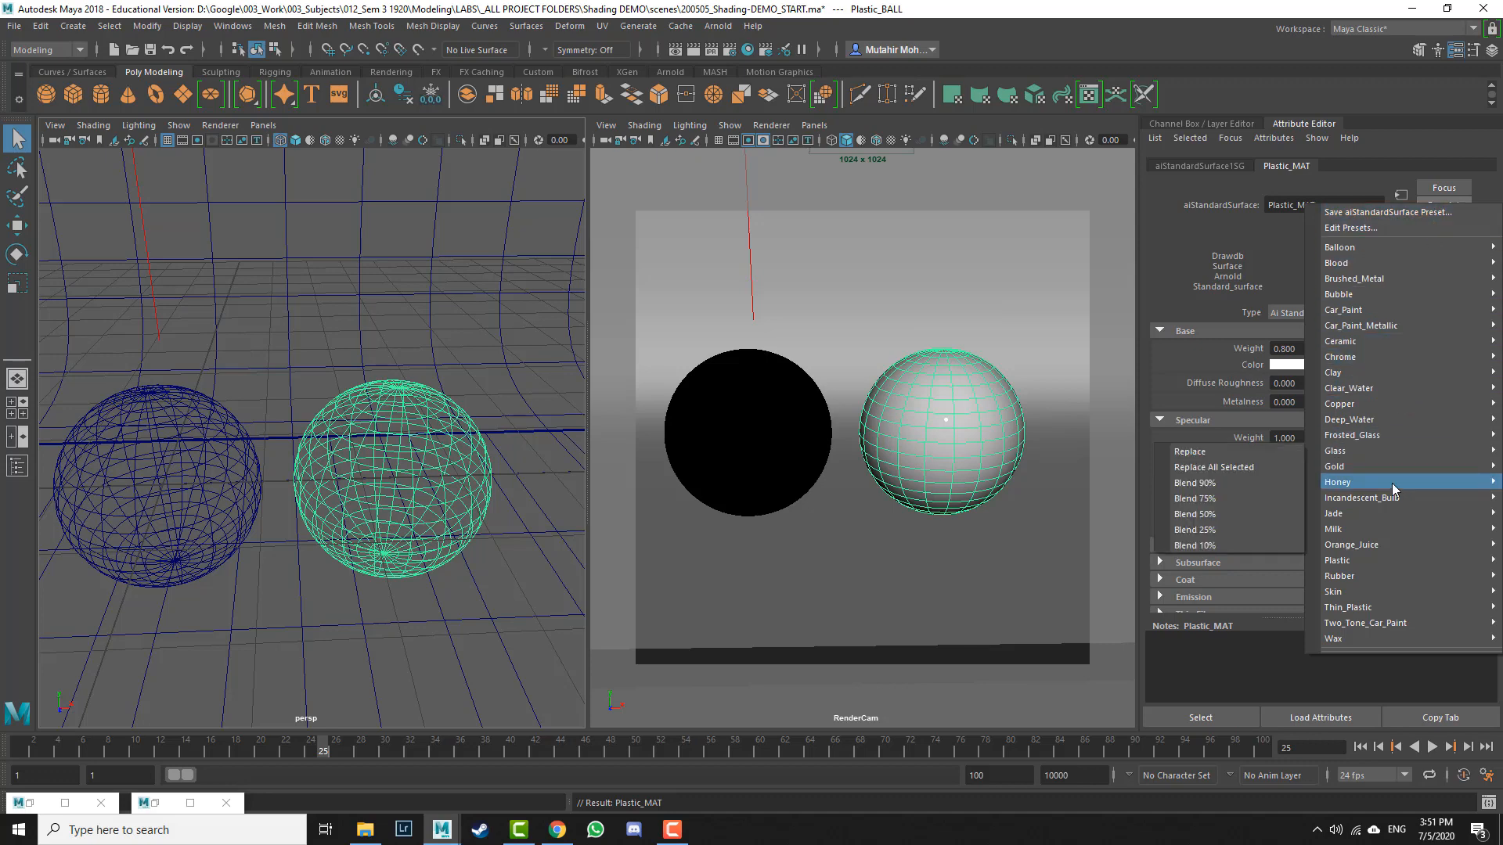
mouse_move(1370, 562)
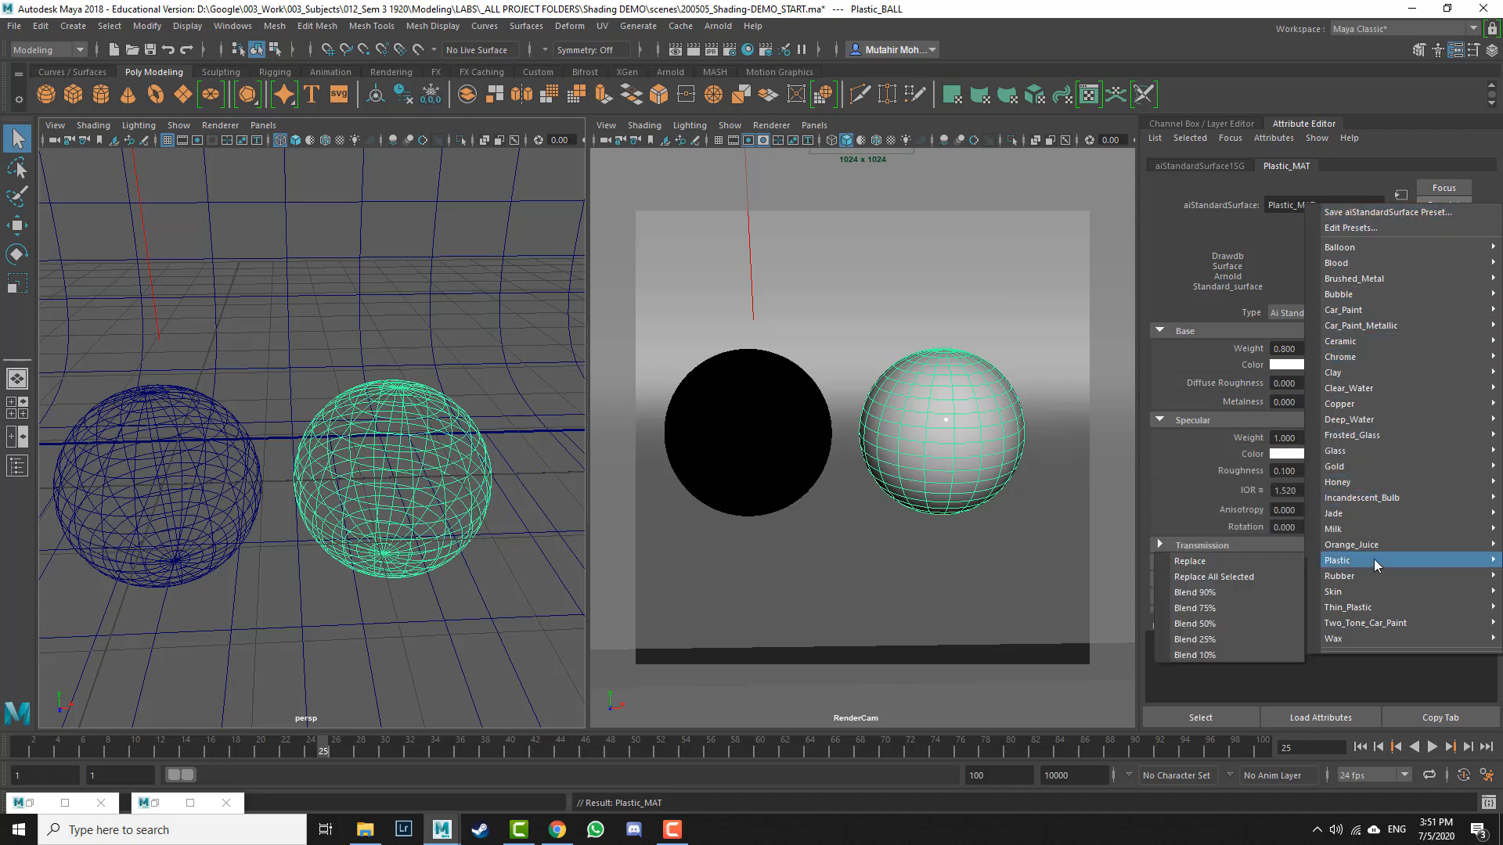
click(1262, 578)
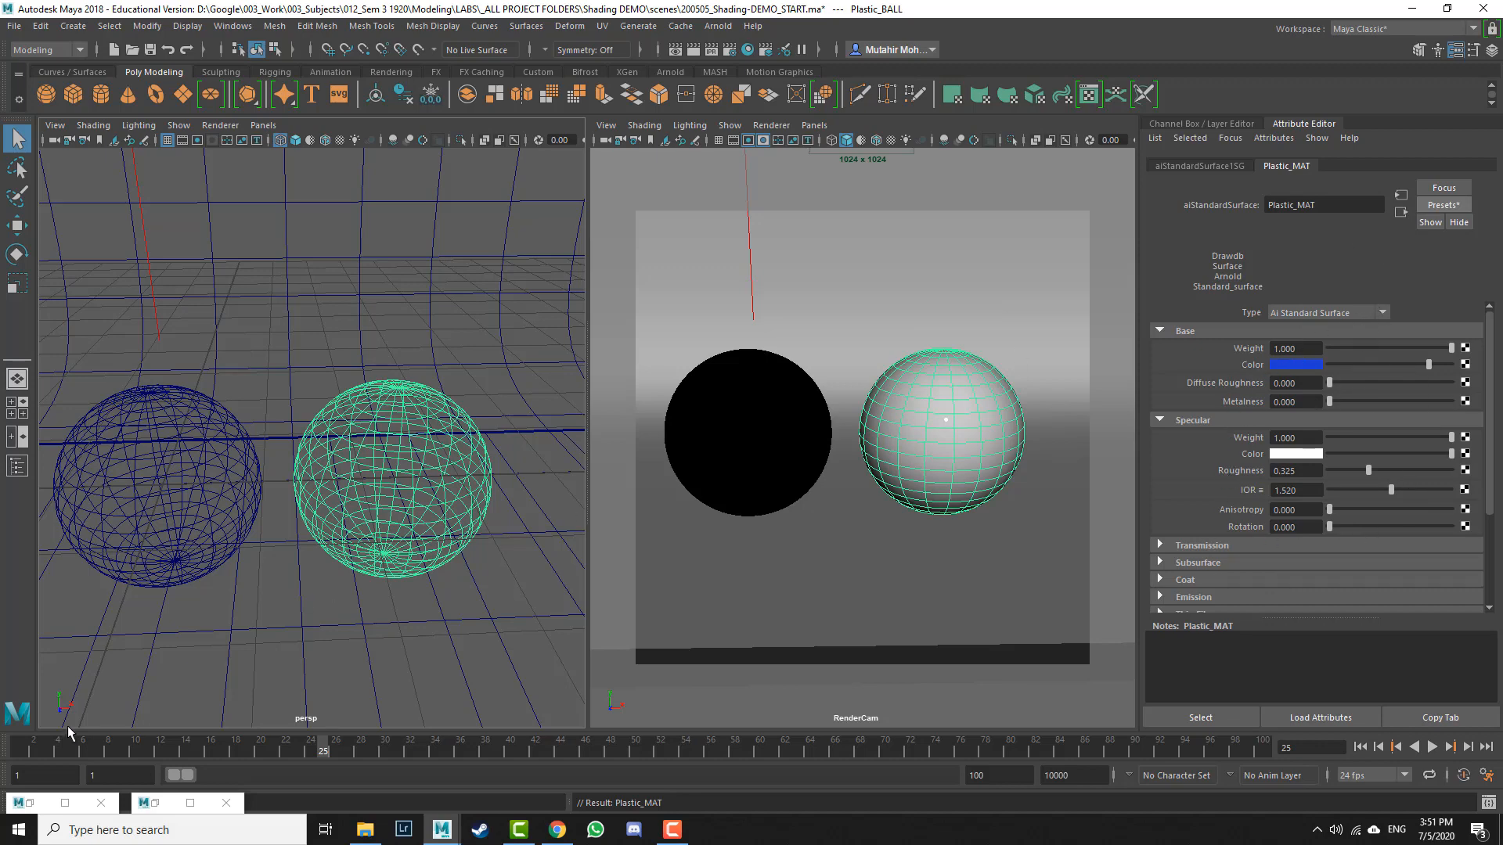
Step: Render the RenderCam view in the Arnold RenderView to preview the chrome and plastic balls
click(27, 807)
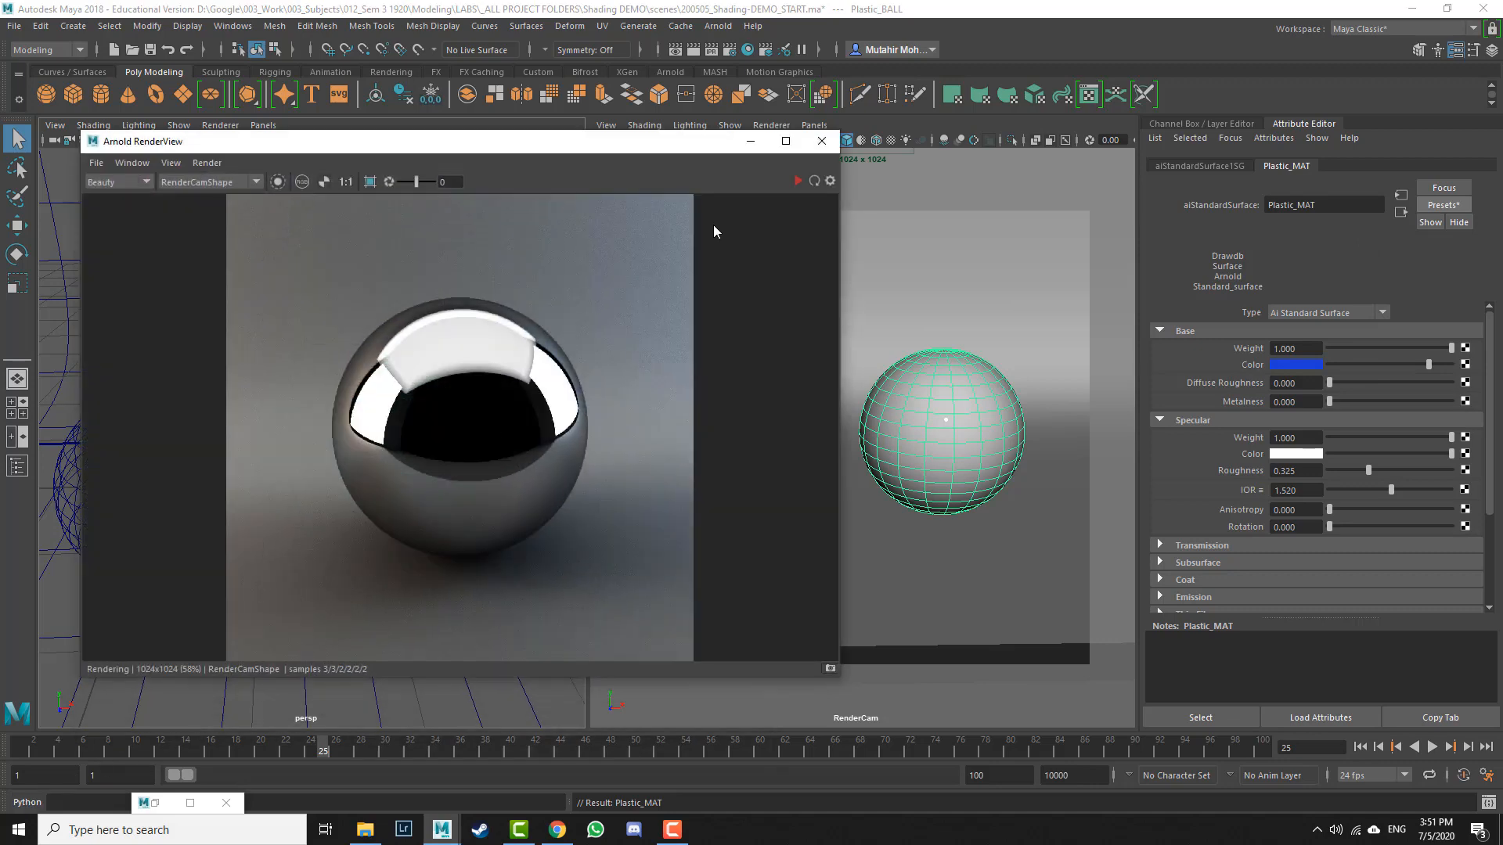
click(799, 181)
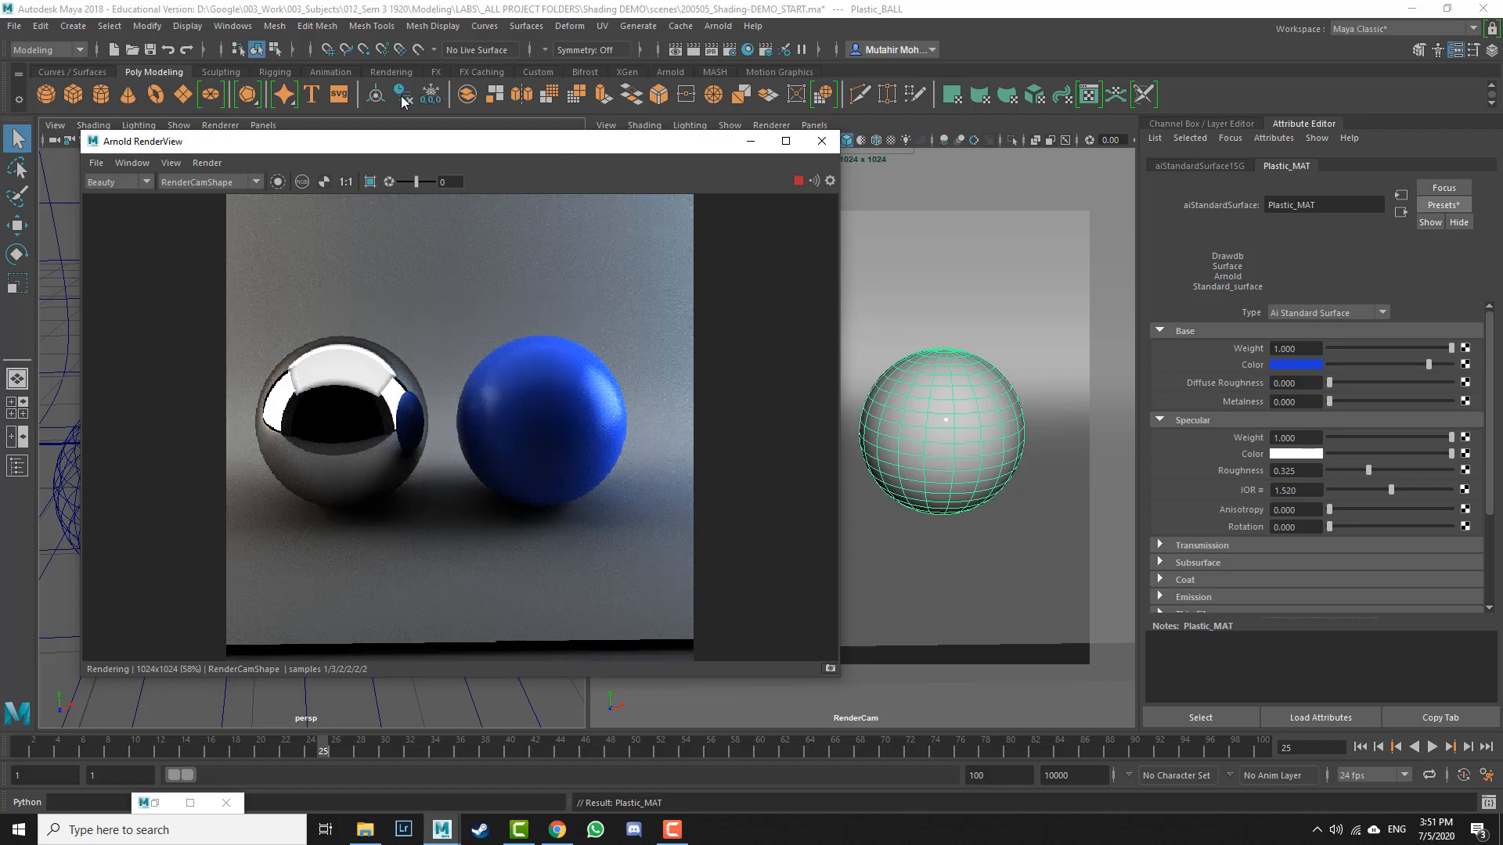
drag(574, 142, 452, 116)
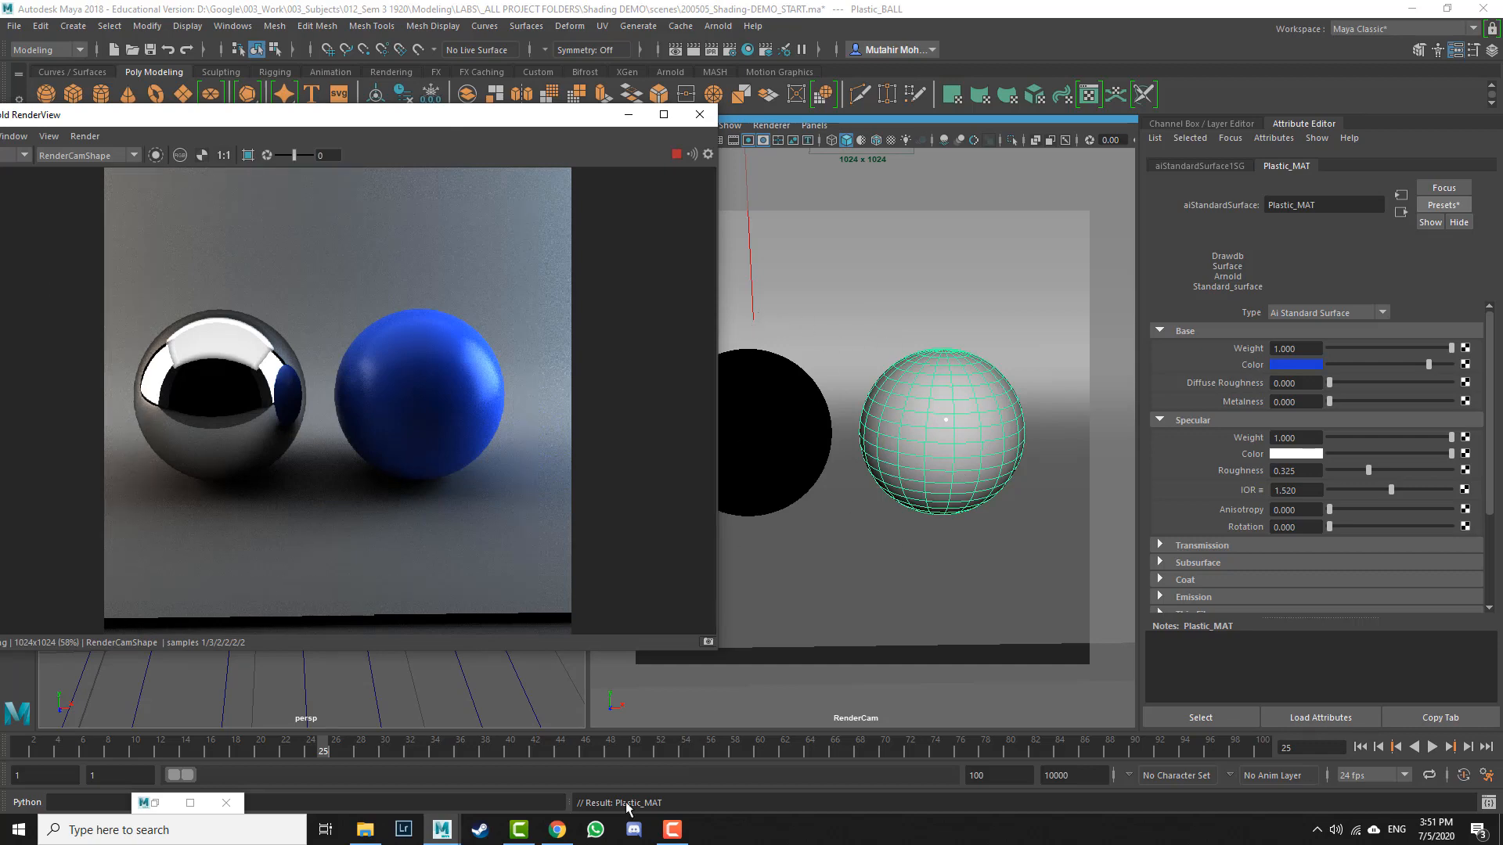
Step: Check the lab assignment instructions in the browser, then return to Maya and minimise the render window
click(552, 831)
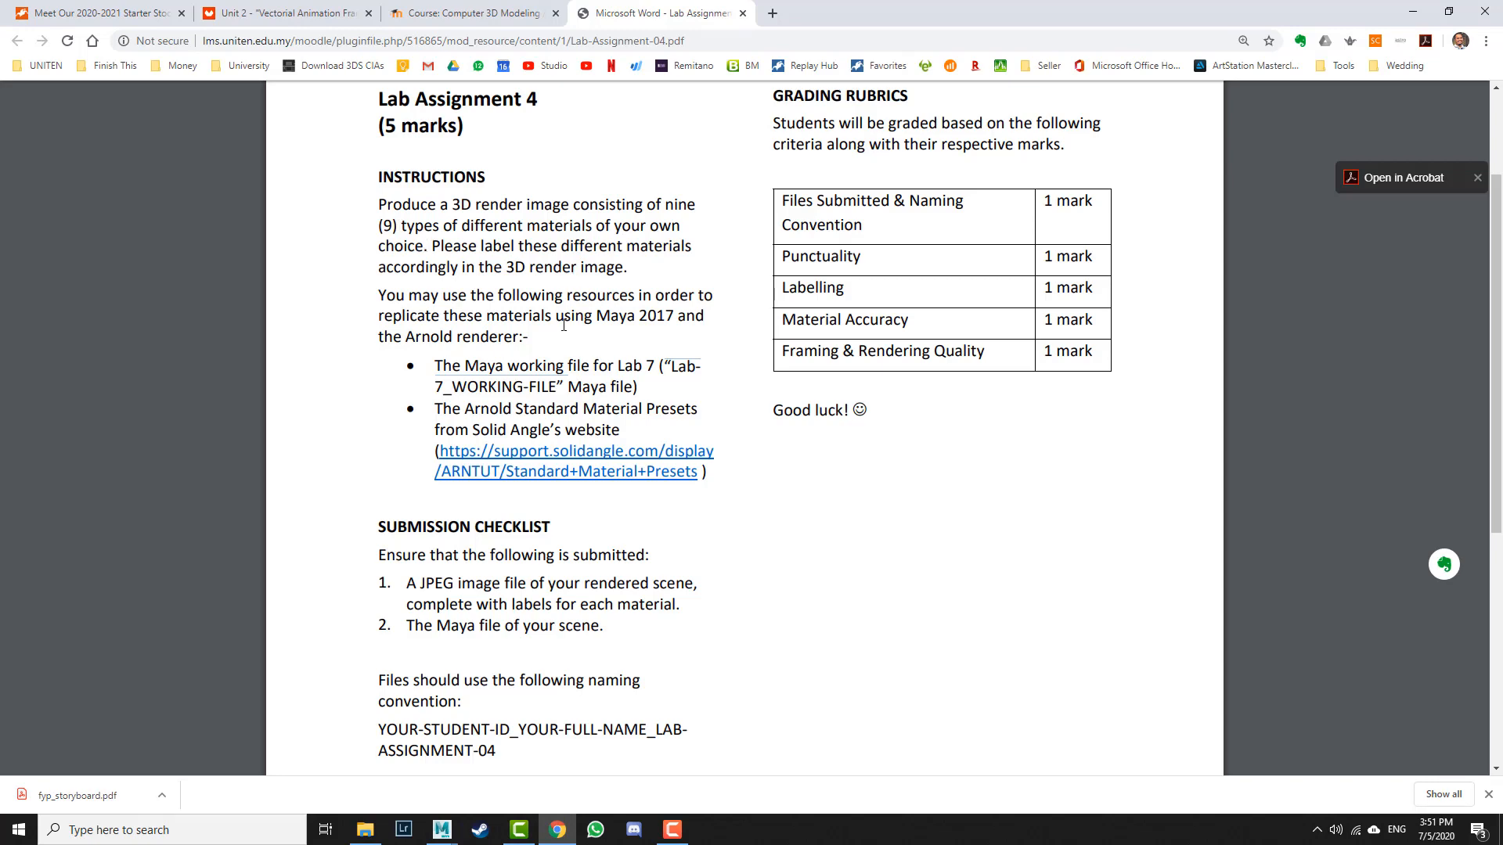
key(alt+Tab)
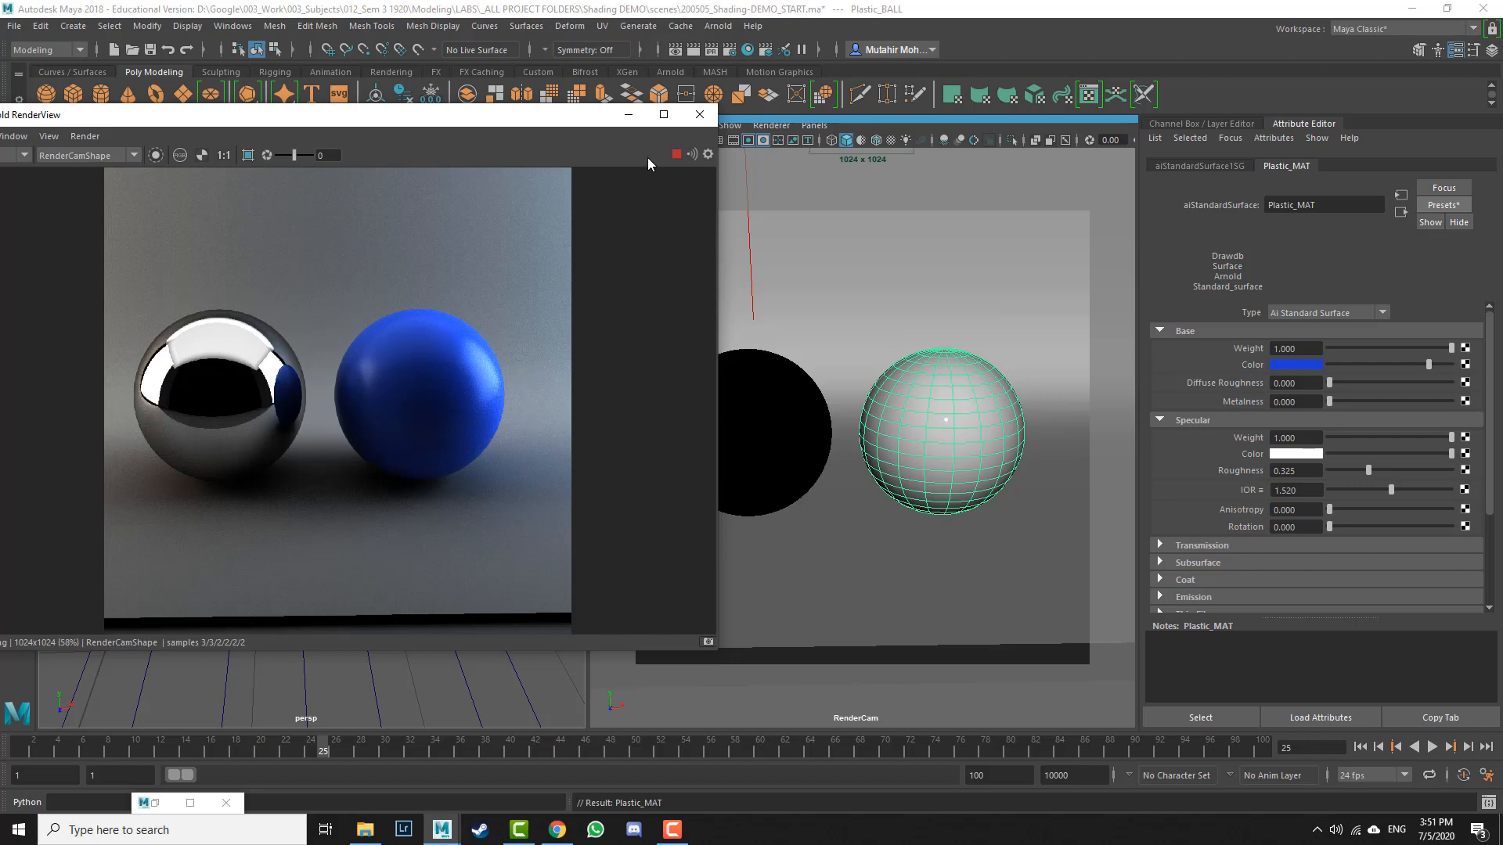
click(628, 114)
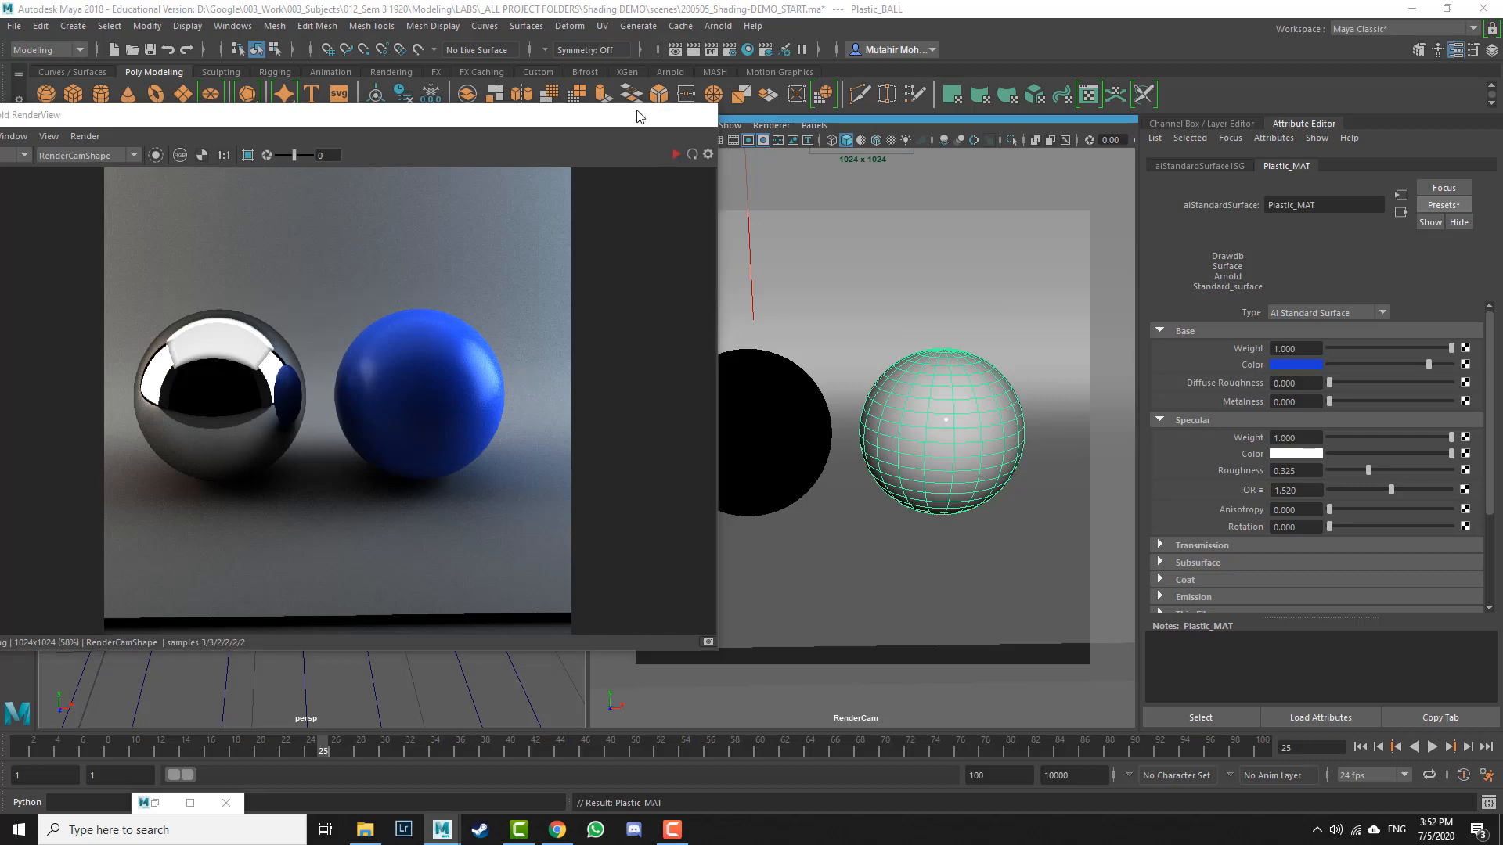
Step: Duplicate Plastic_BALL and move the copy to its right in the RenderCam view
scroll(458, 551, down, 5)
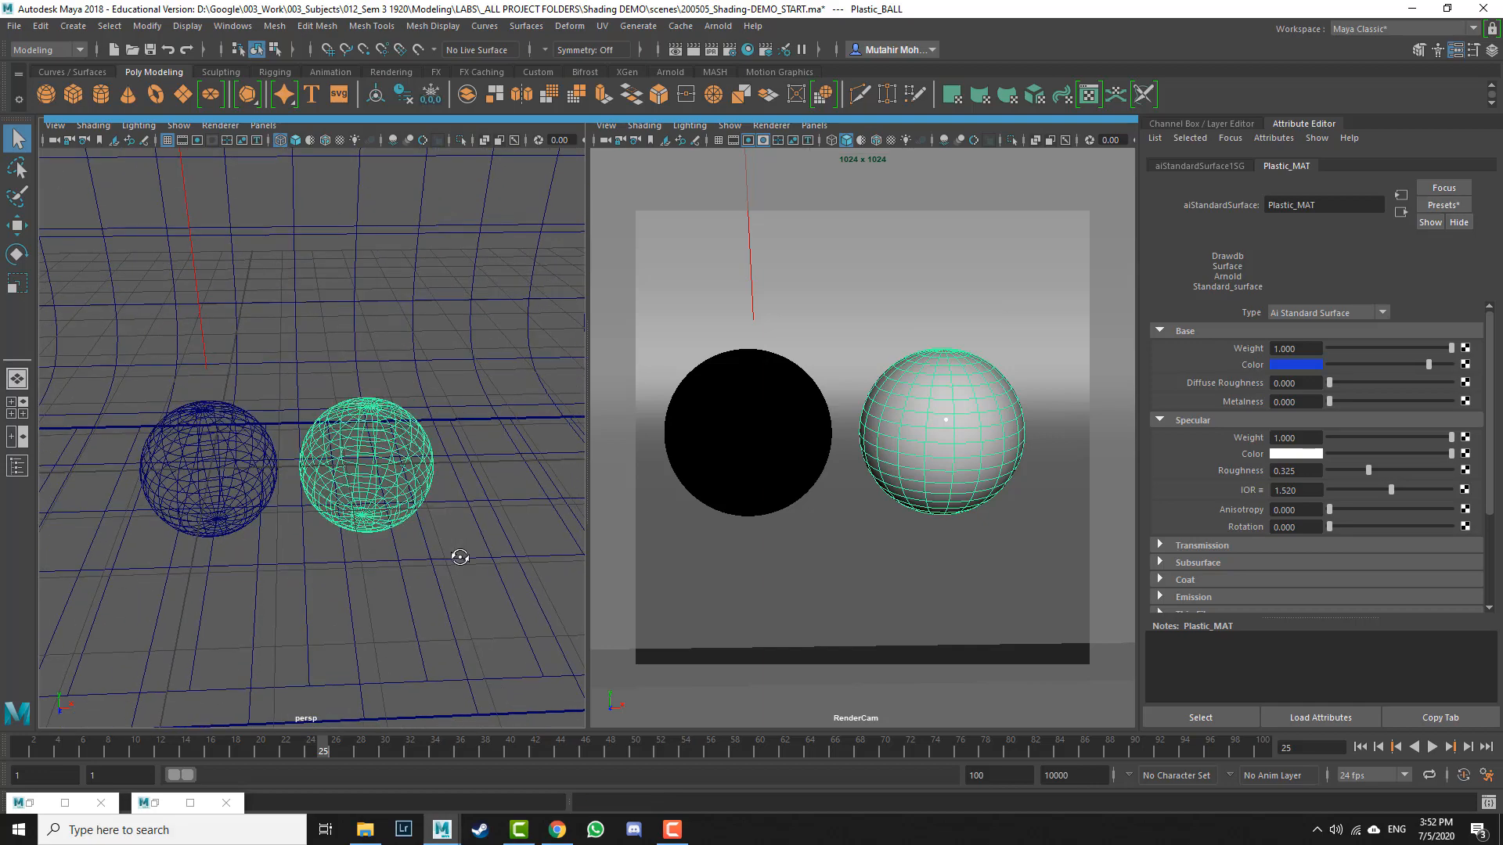
click(402, 466)
alt+middle_drag(428, 483, 363, 502)
key(w)
drag(373, 480, 539, 480)
alt+middle_drag(973, 527, 643, 524)
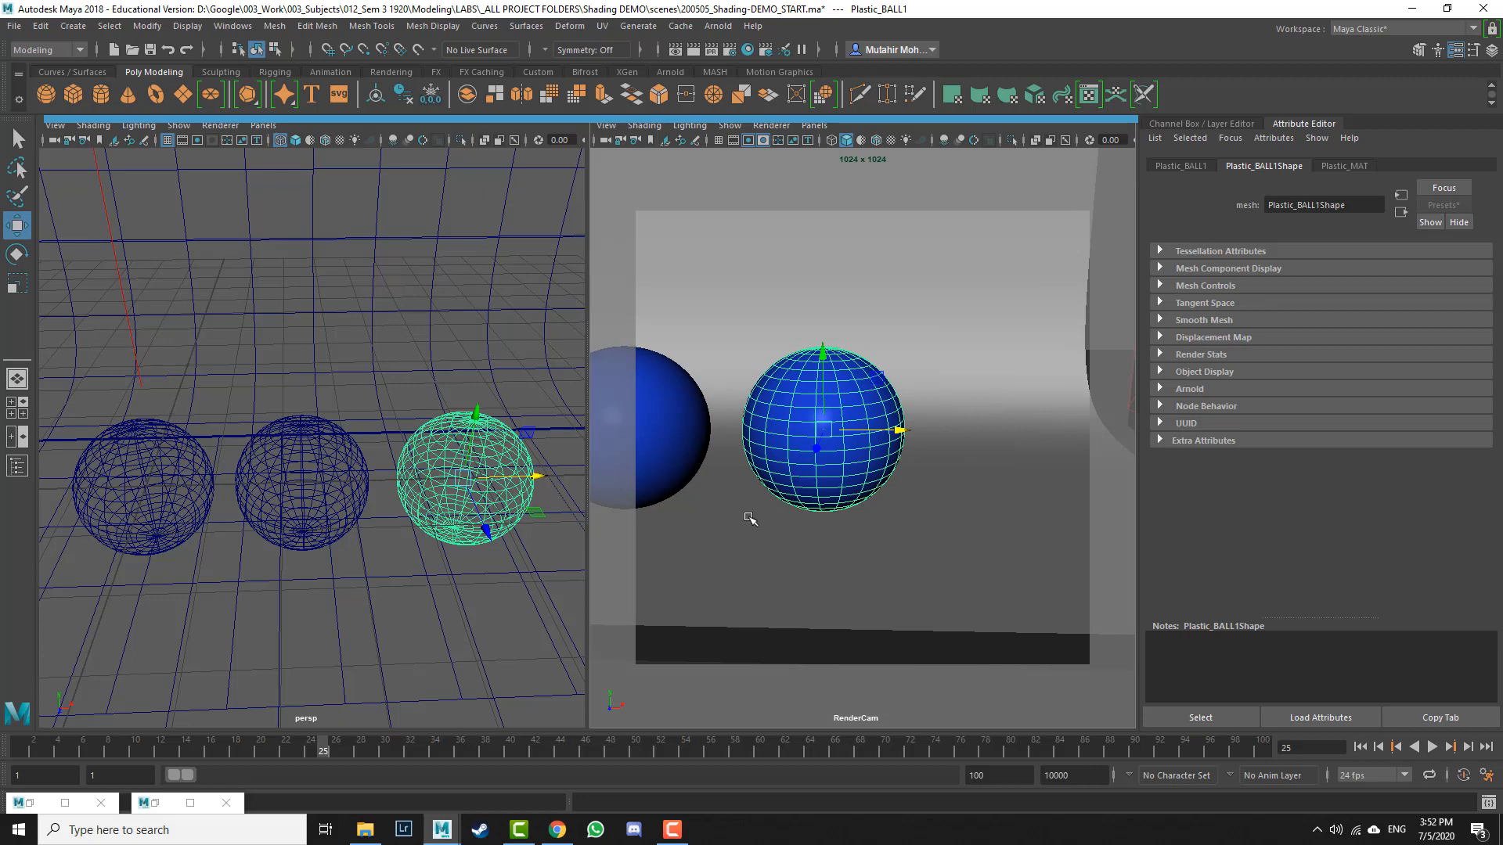
alt+middle_drag(746, 516, 767, 515)
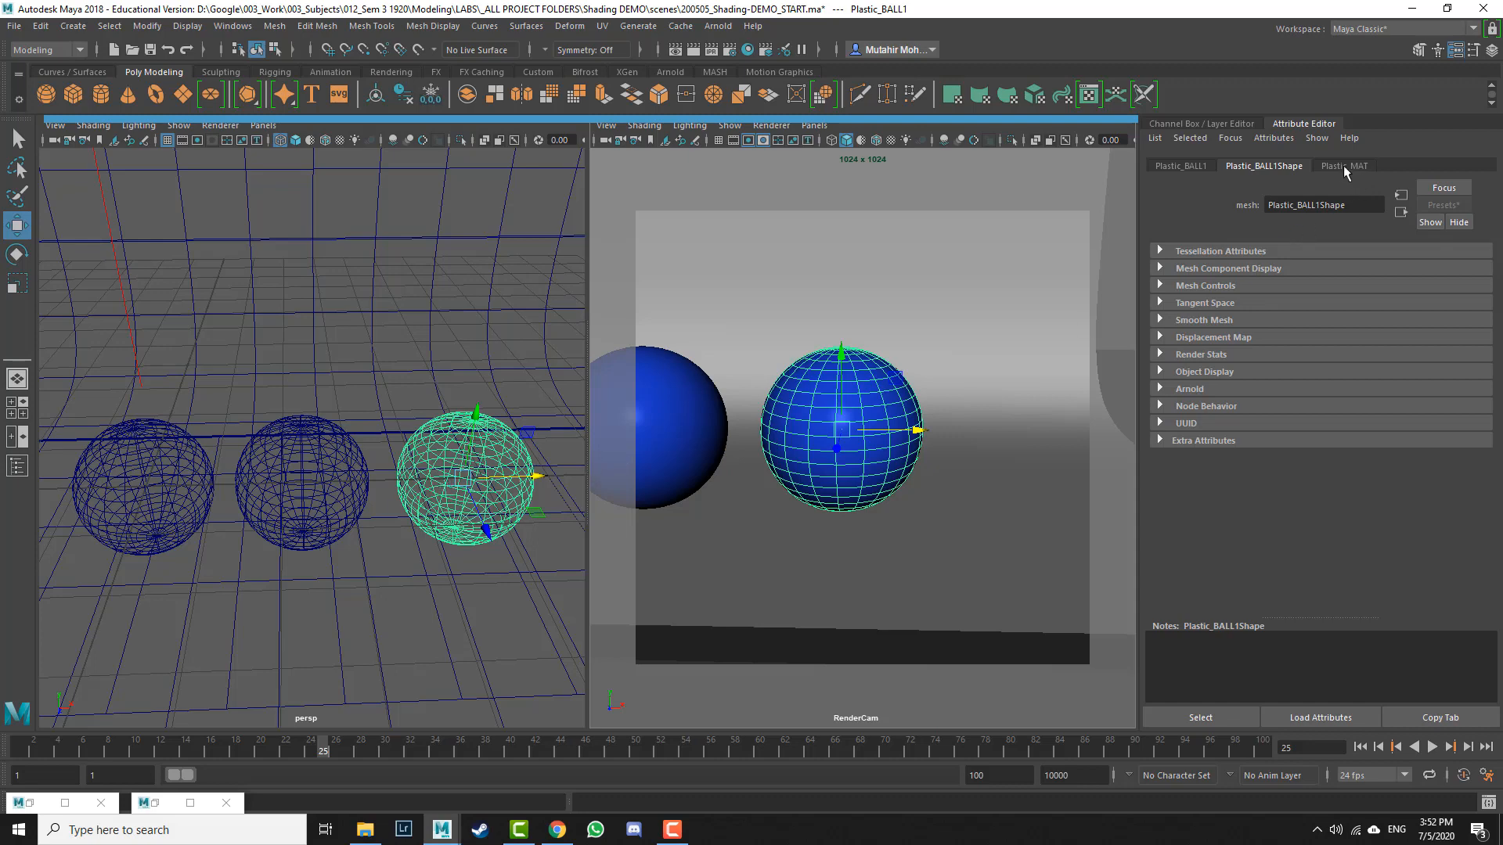
Step: In the Outliner, rename the new copy Glass_BALL and close the Outliner
key(shift+o)
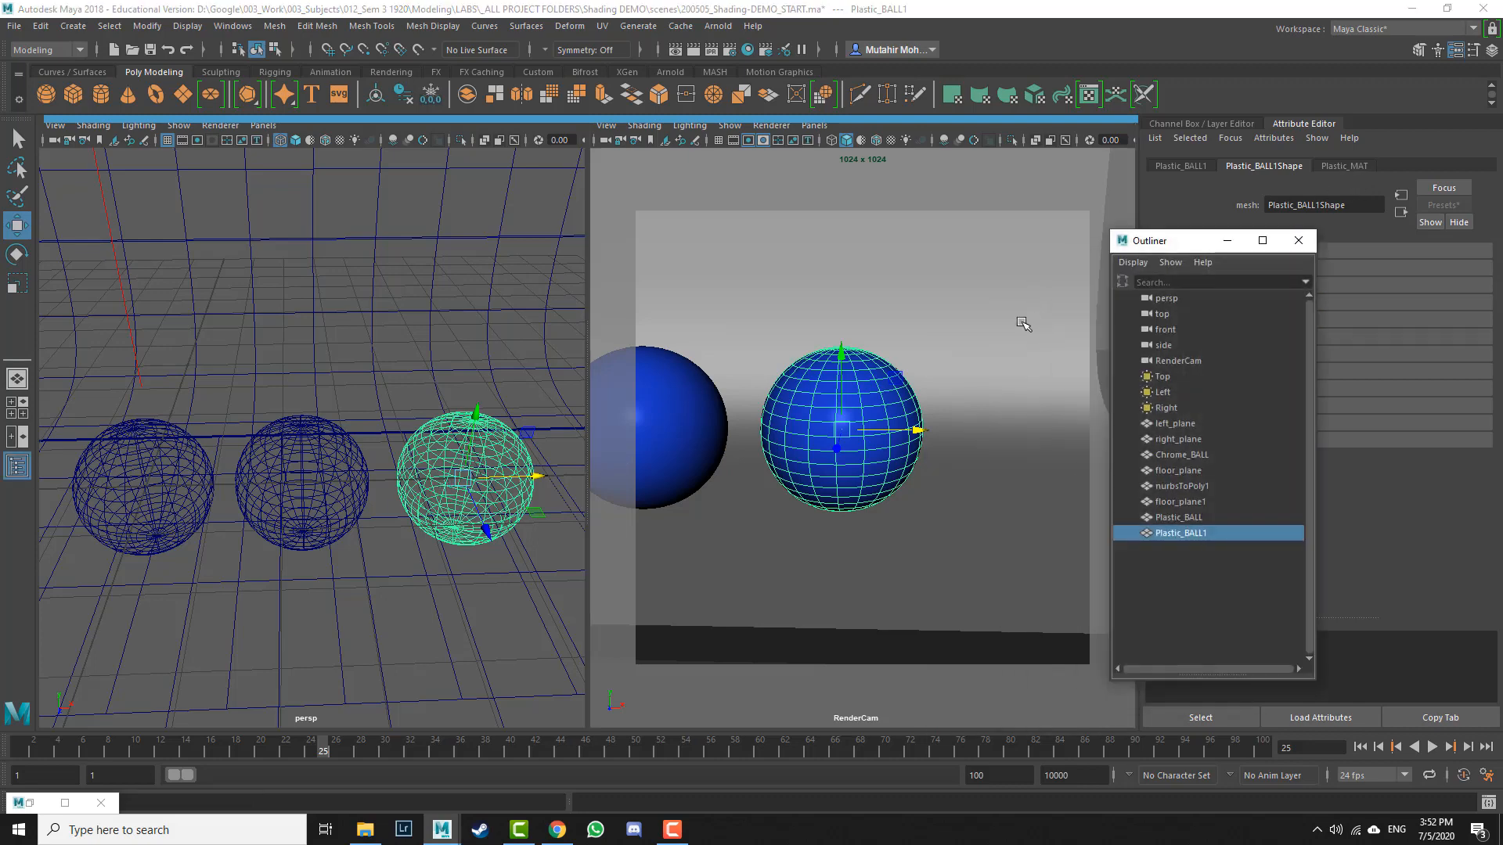
double_click(1195, 533)
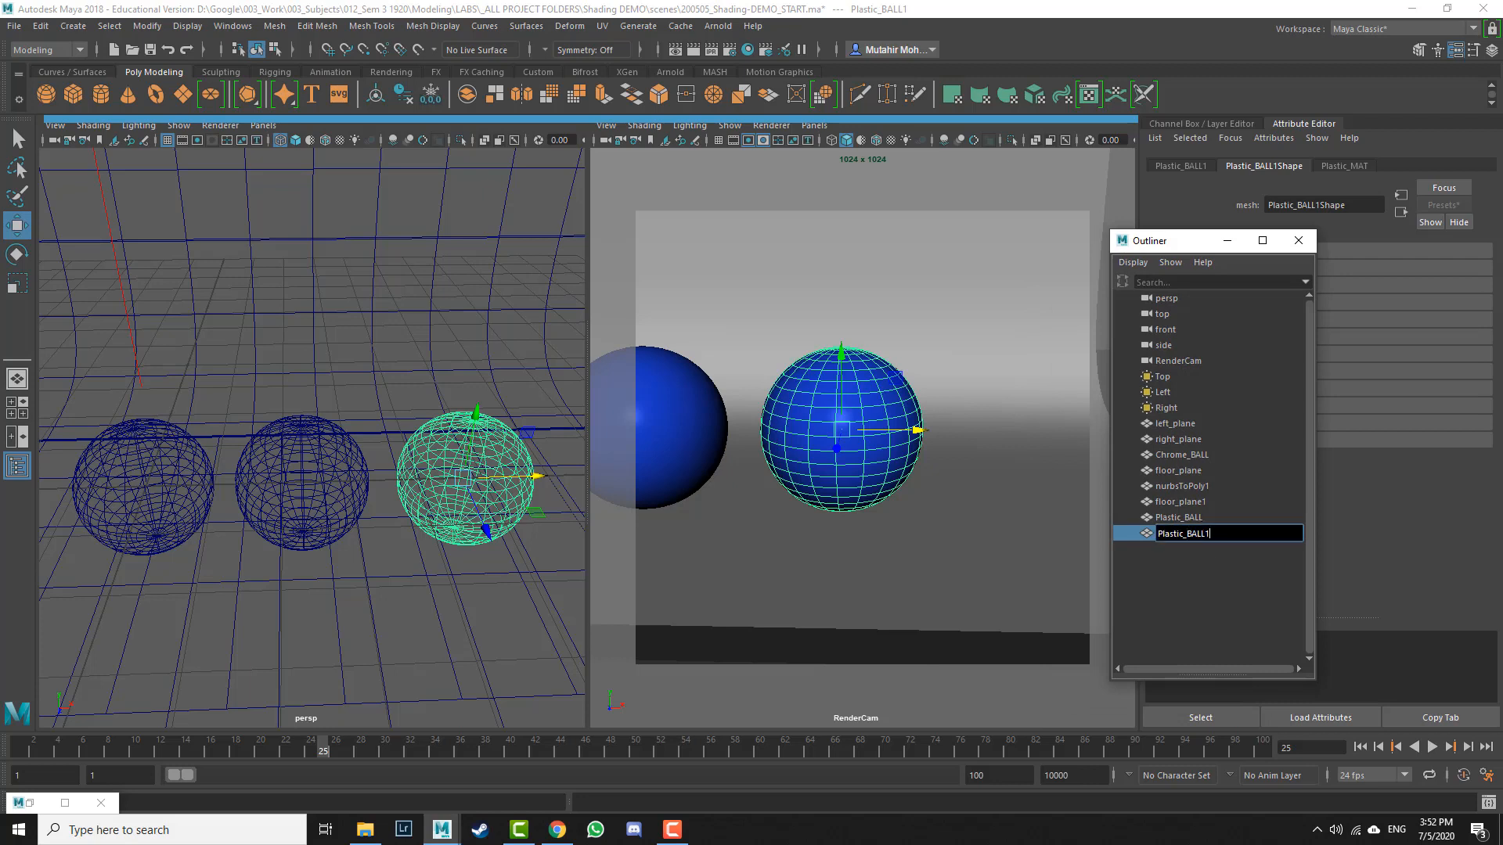
key(BackSpace)
drag(1184, 533, 1158, 534)
text(Glass)
key(Return)
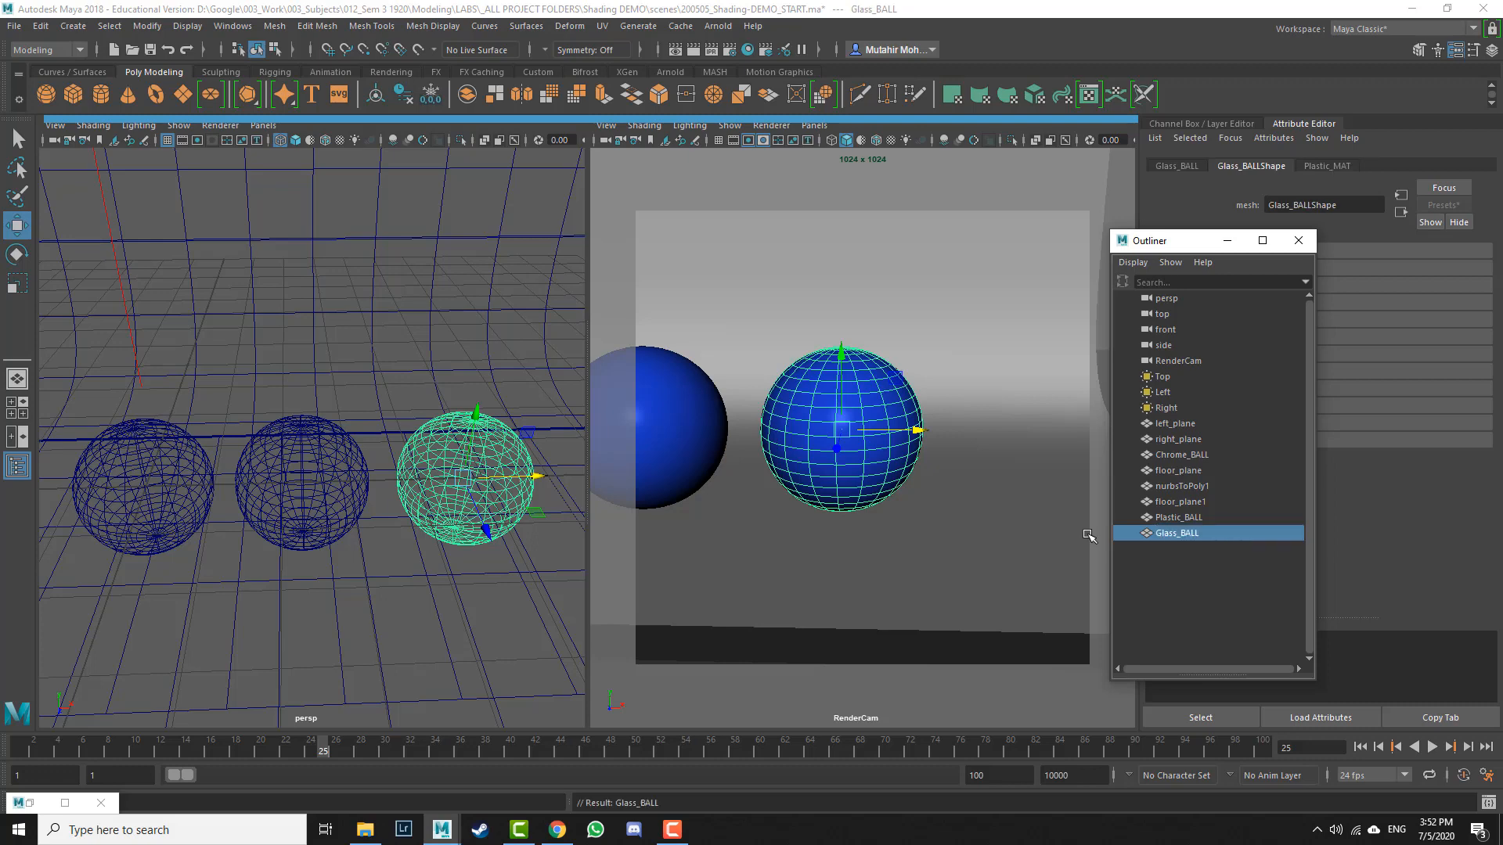
click(1300, 241)
Step: Assign Glass_BALL a new Arnold aiStandardSurface material
click(1329, 166)
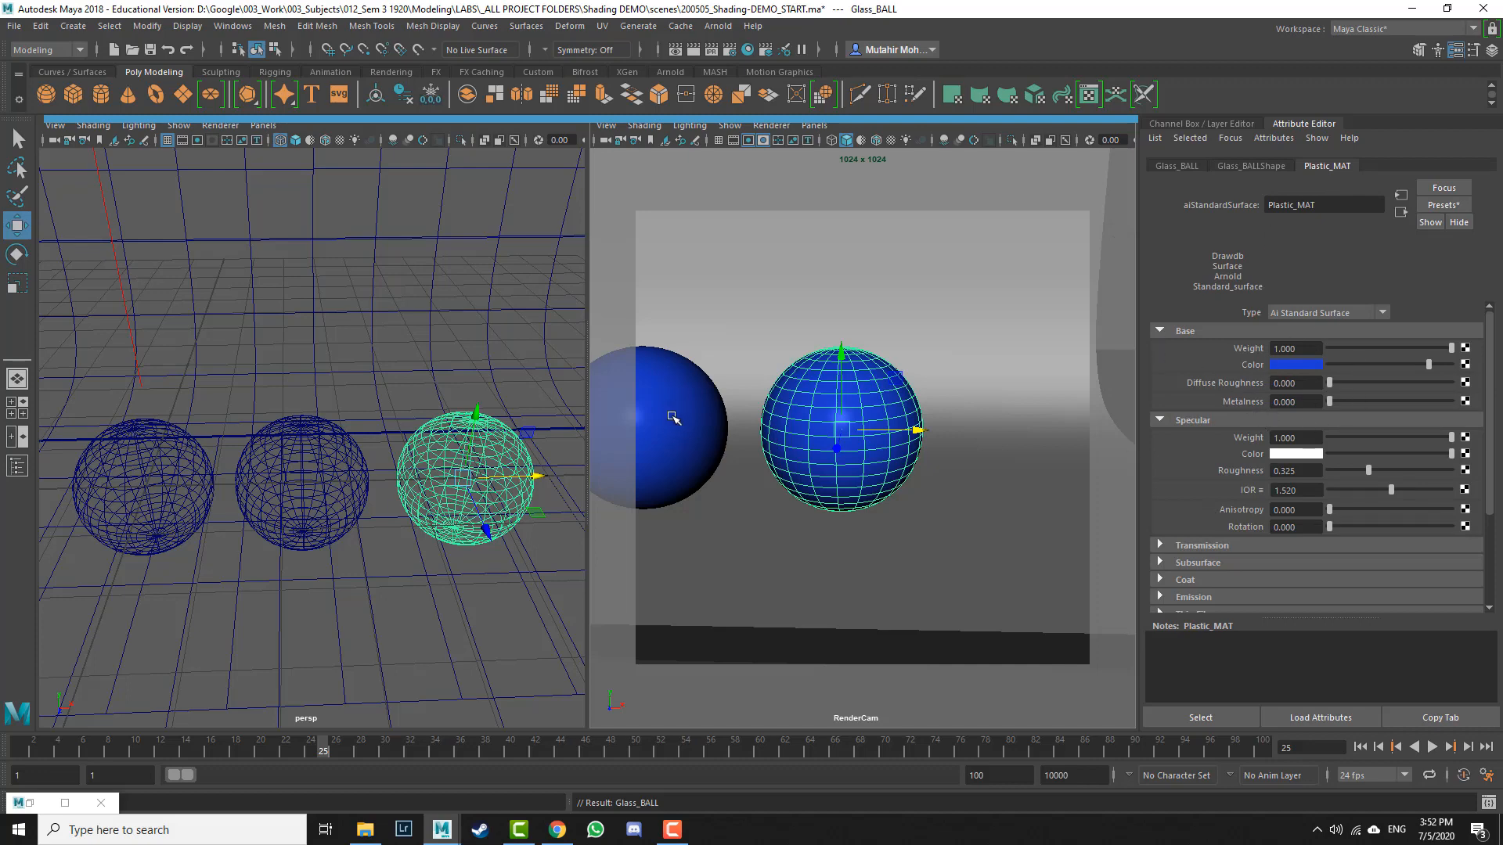
right_click(473, 468)
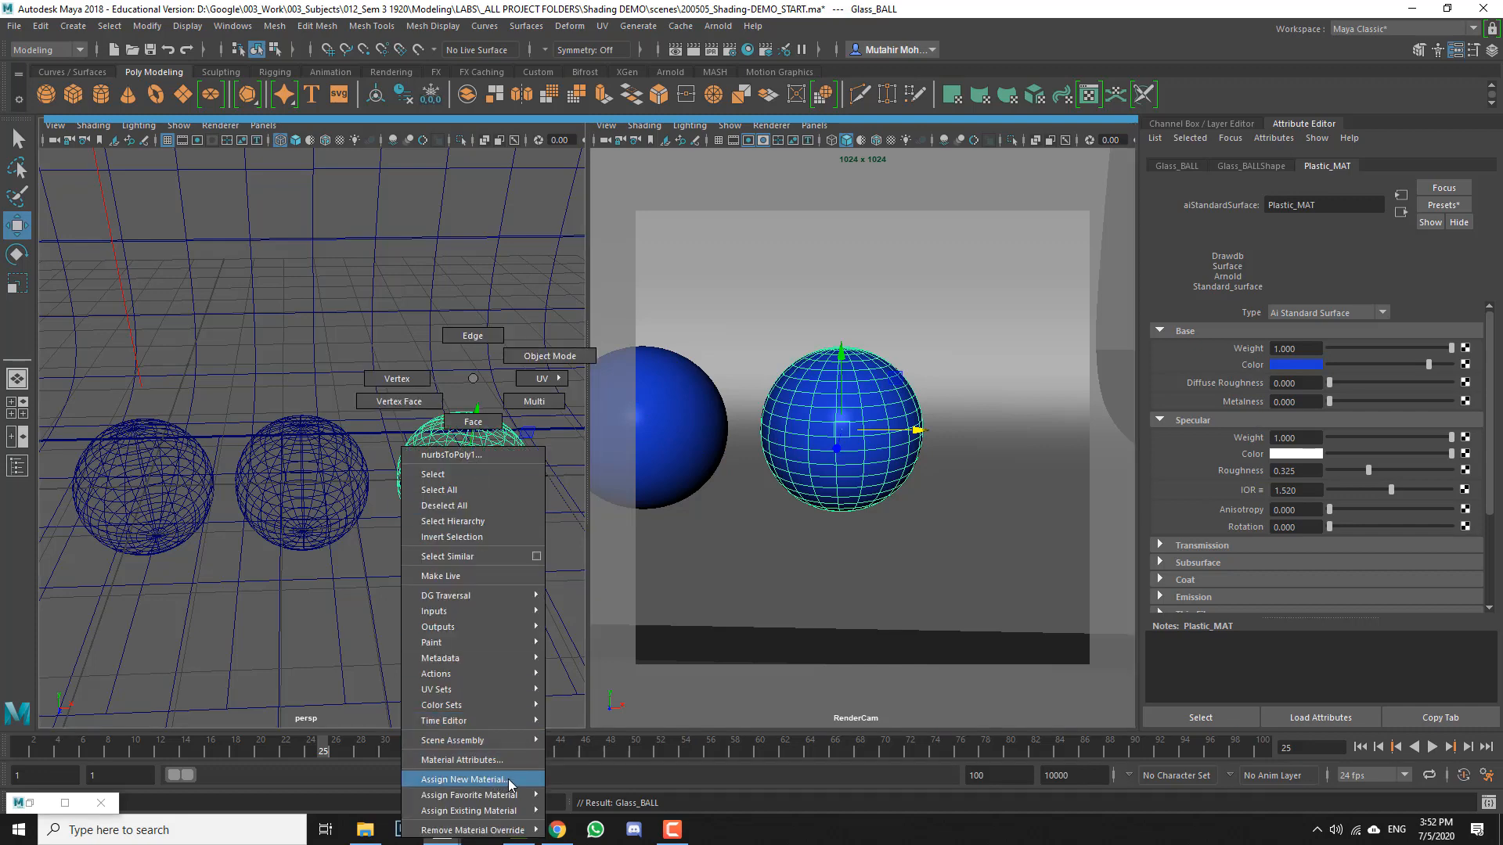
right_drag(508, 783, 552, 348)
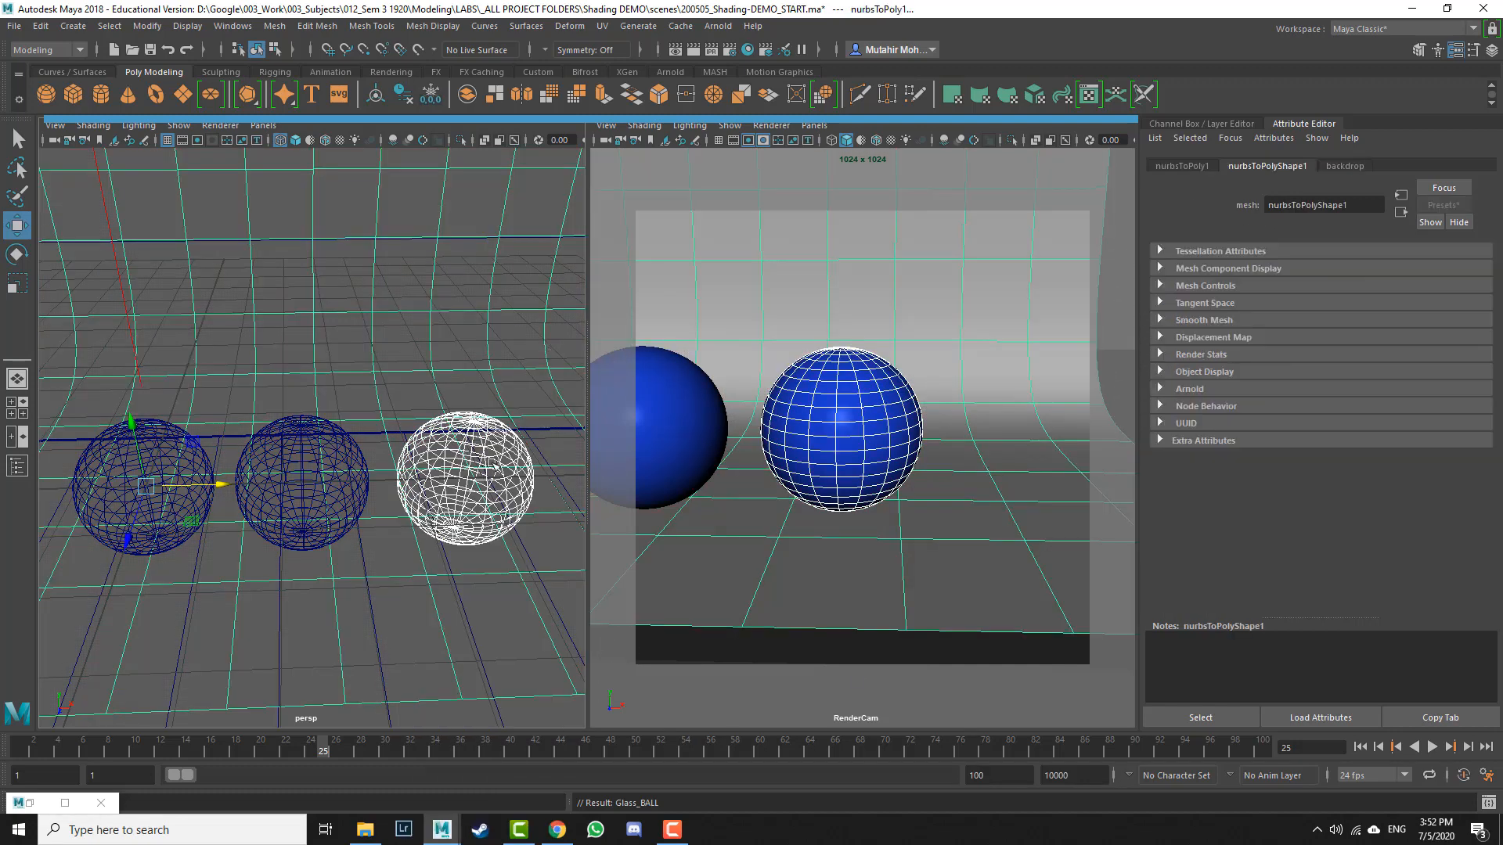
click(552, 349)
click(492, 451)
right_drag(492, 454, 499, 787)
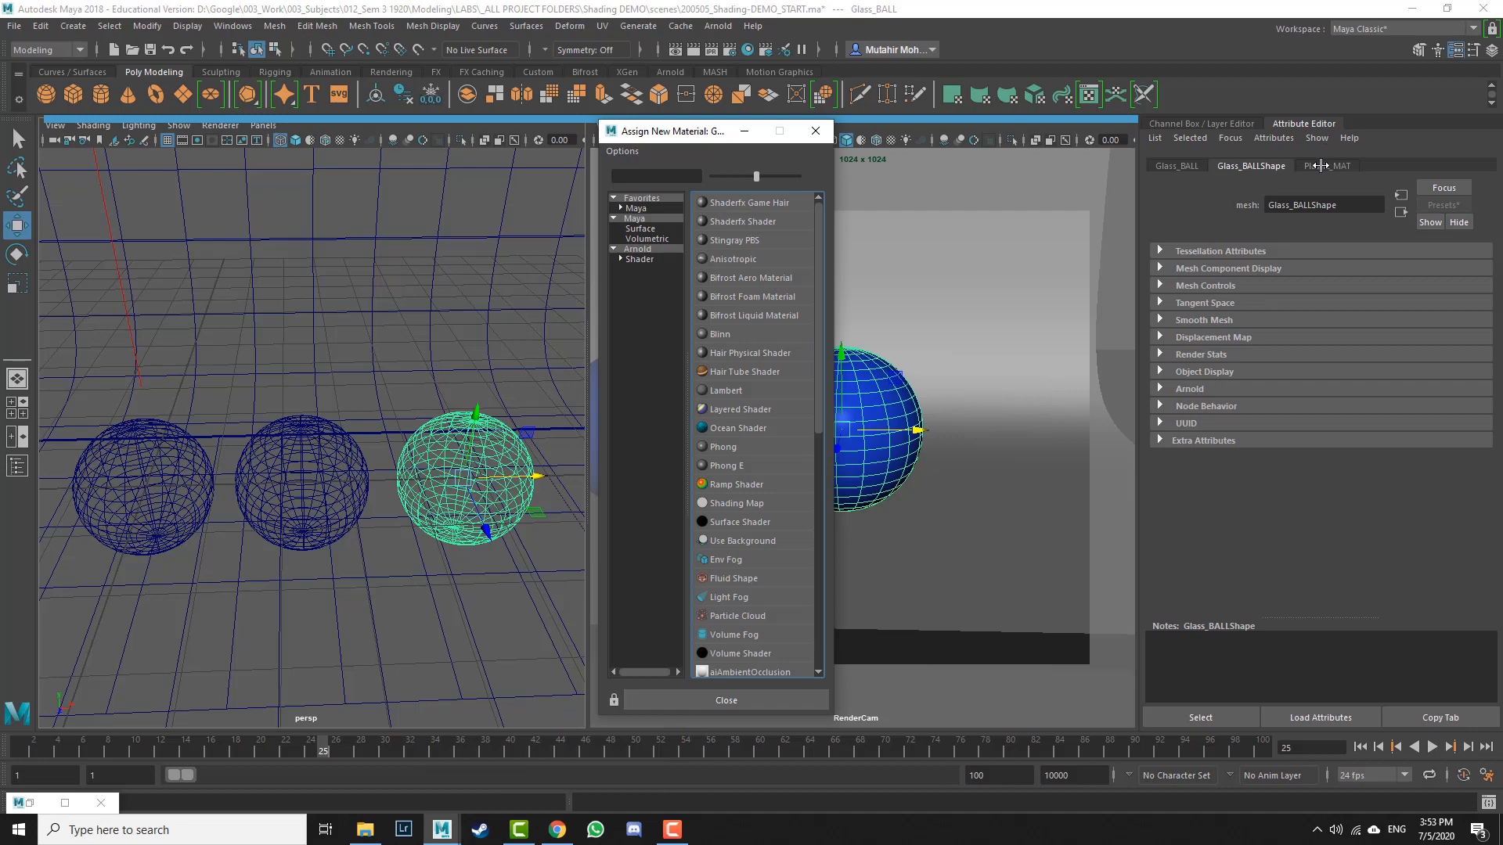
click(1327, 166)
click(686, 133)
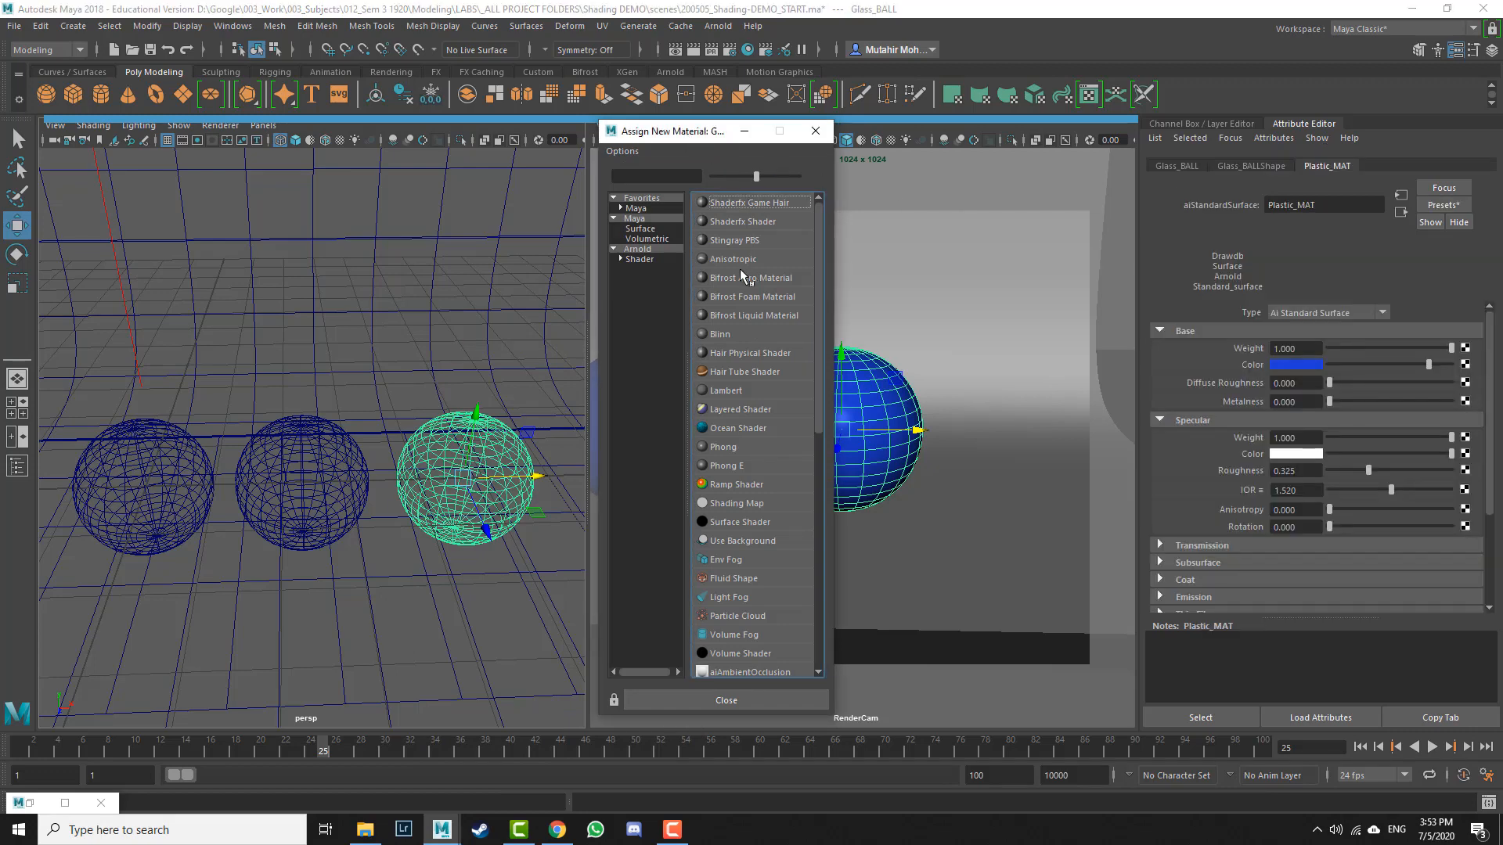
click(640, 260)
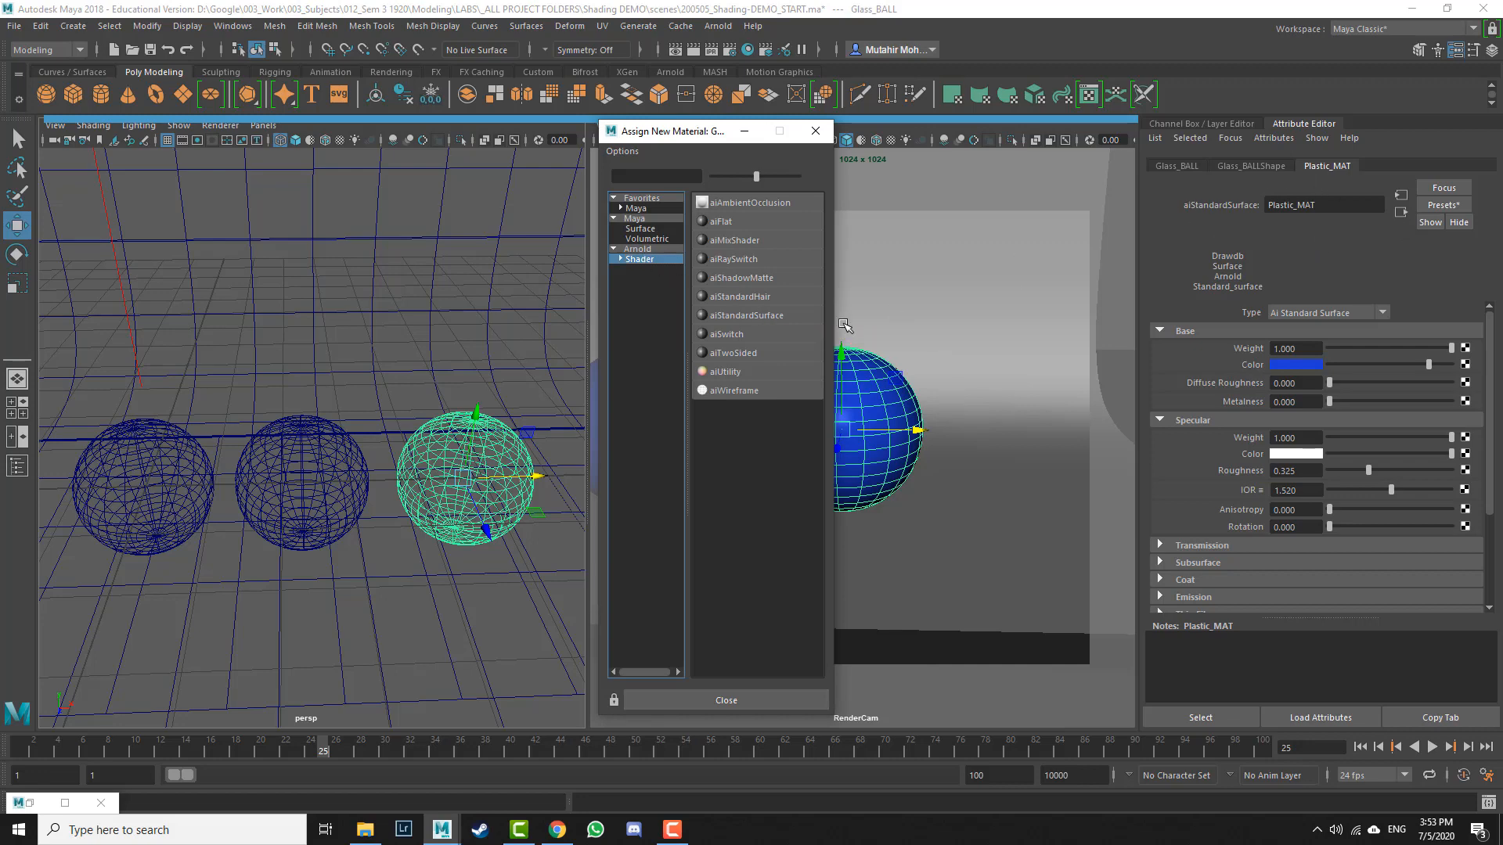
click(771, 315)
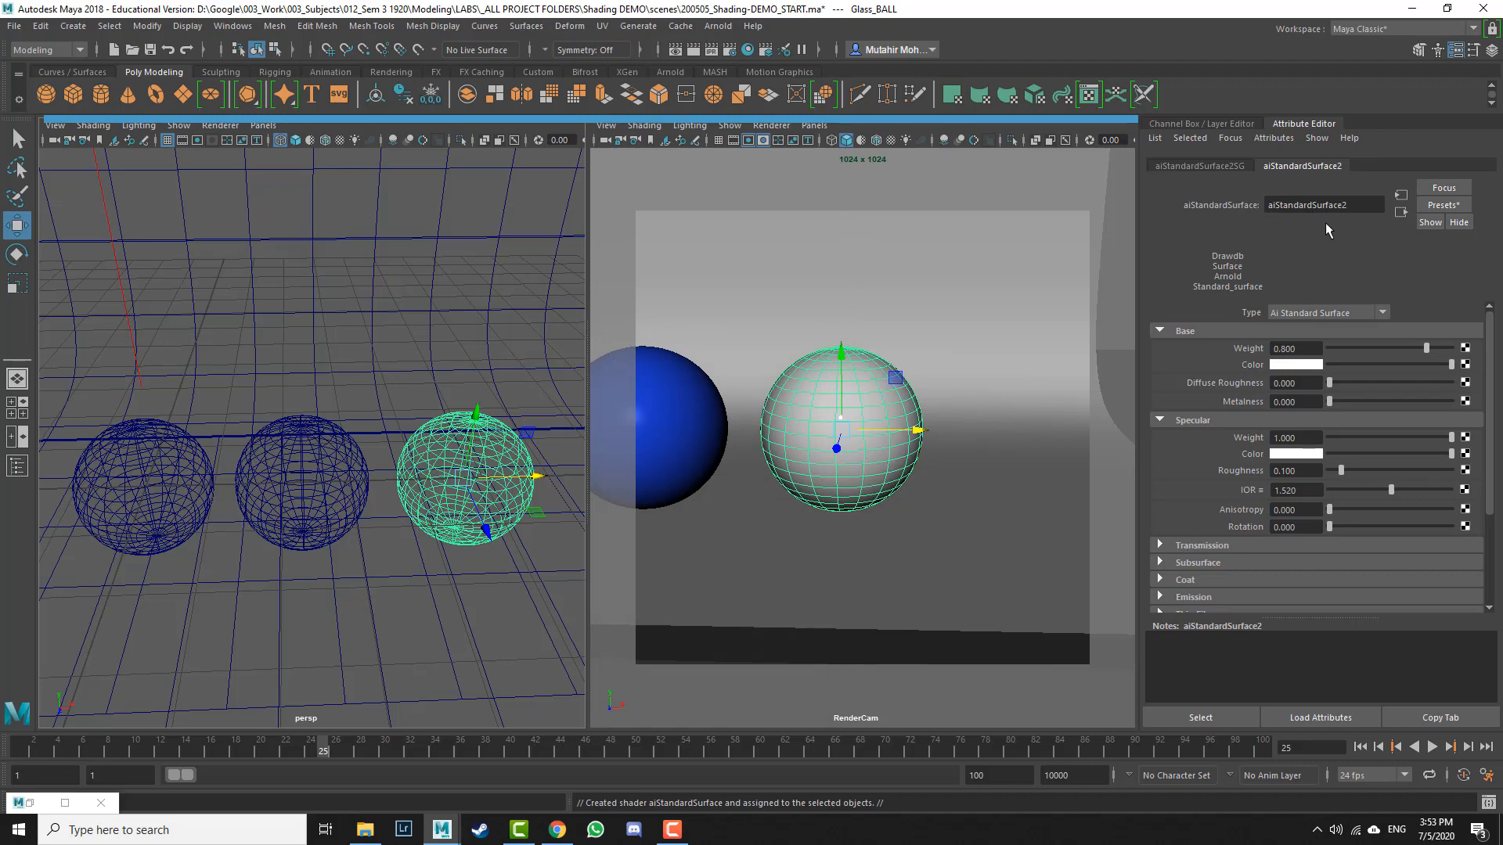
Step: Apply the Glass preset to the new material, replacing settings on all selected objects
click(1440, 206)
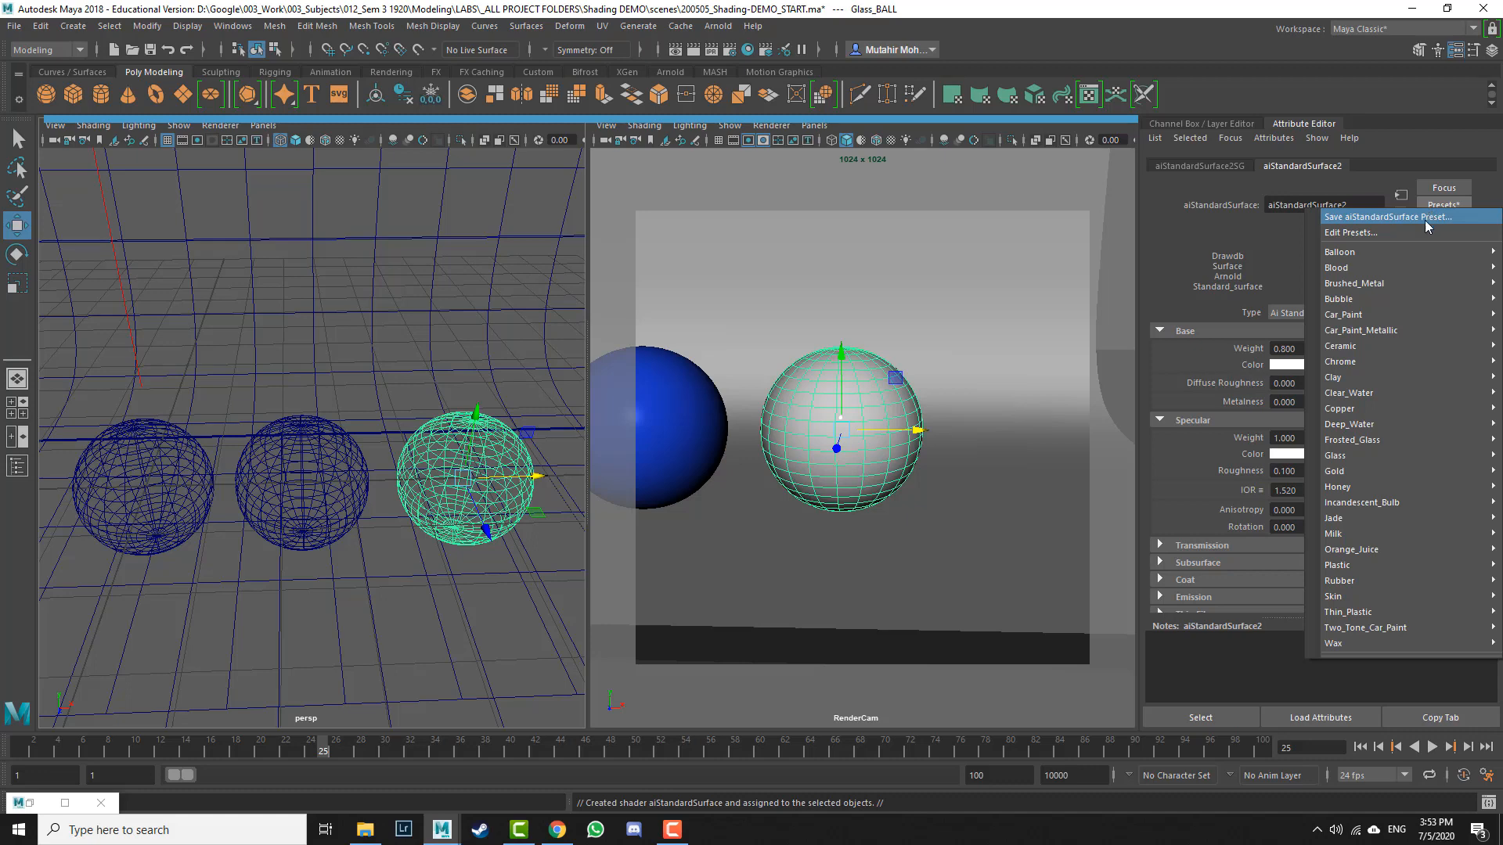
mouse_move(1420, 453)
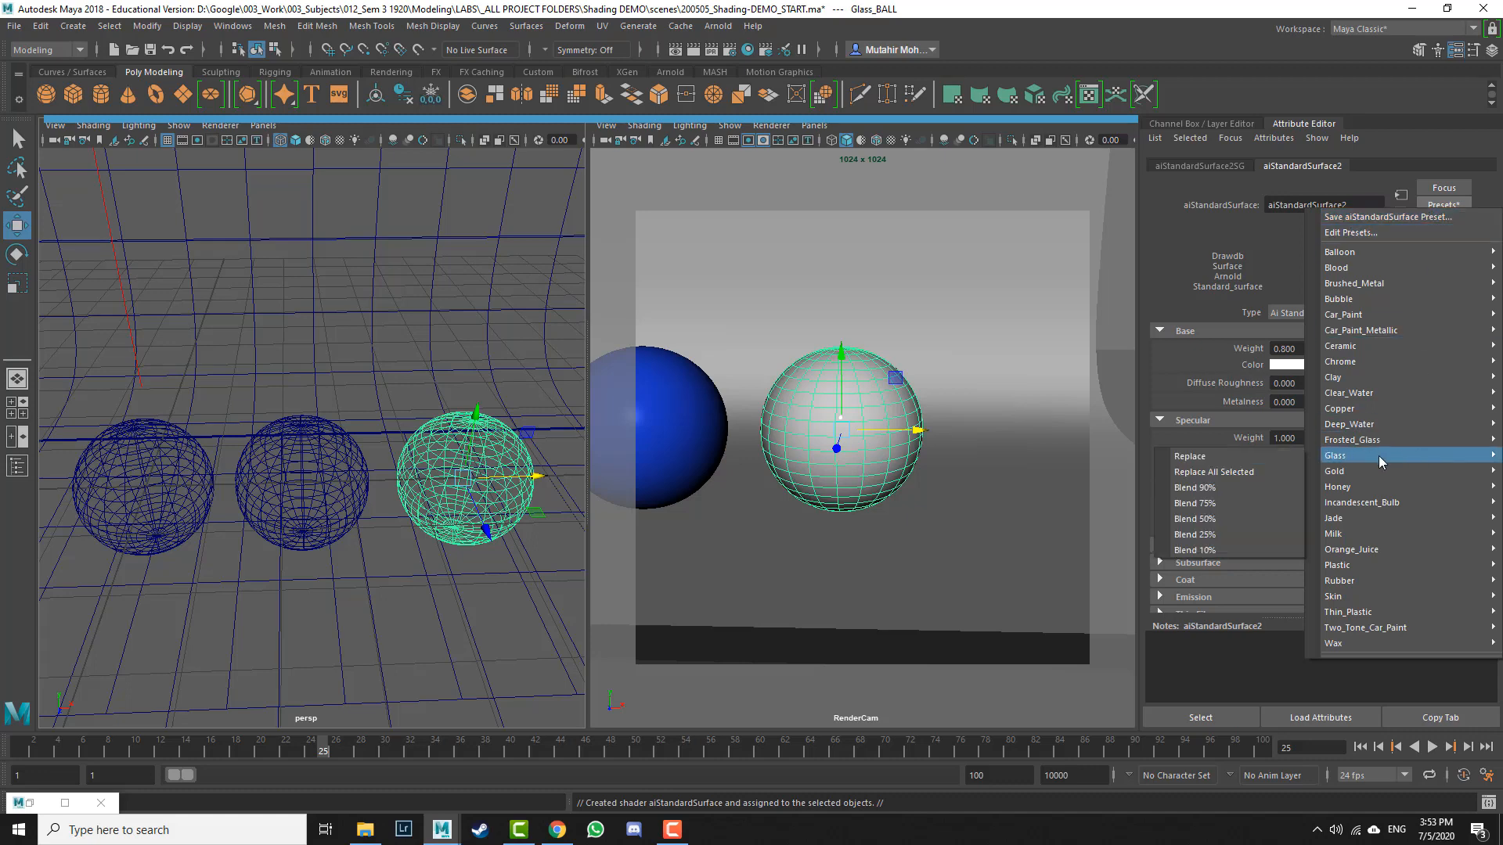
click(1230, 473)
click(885, 513)
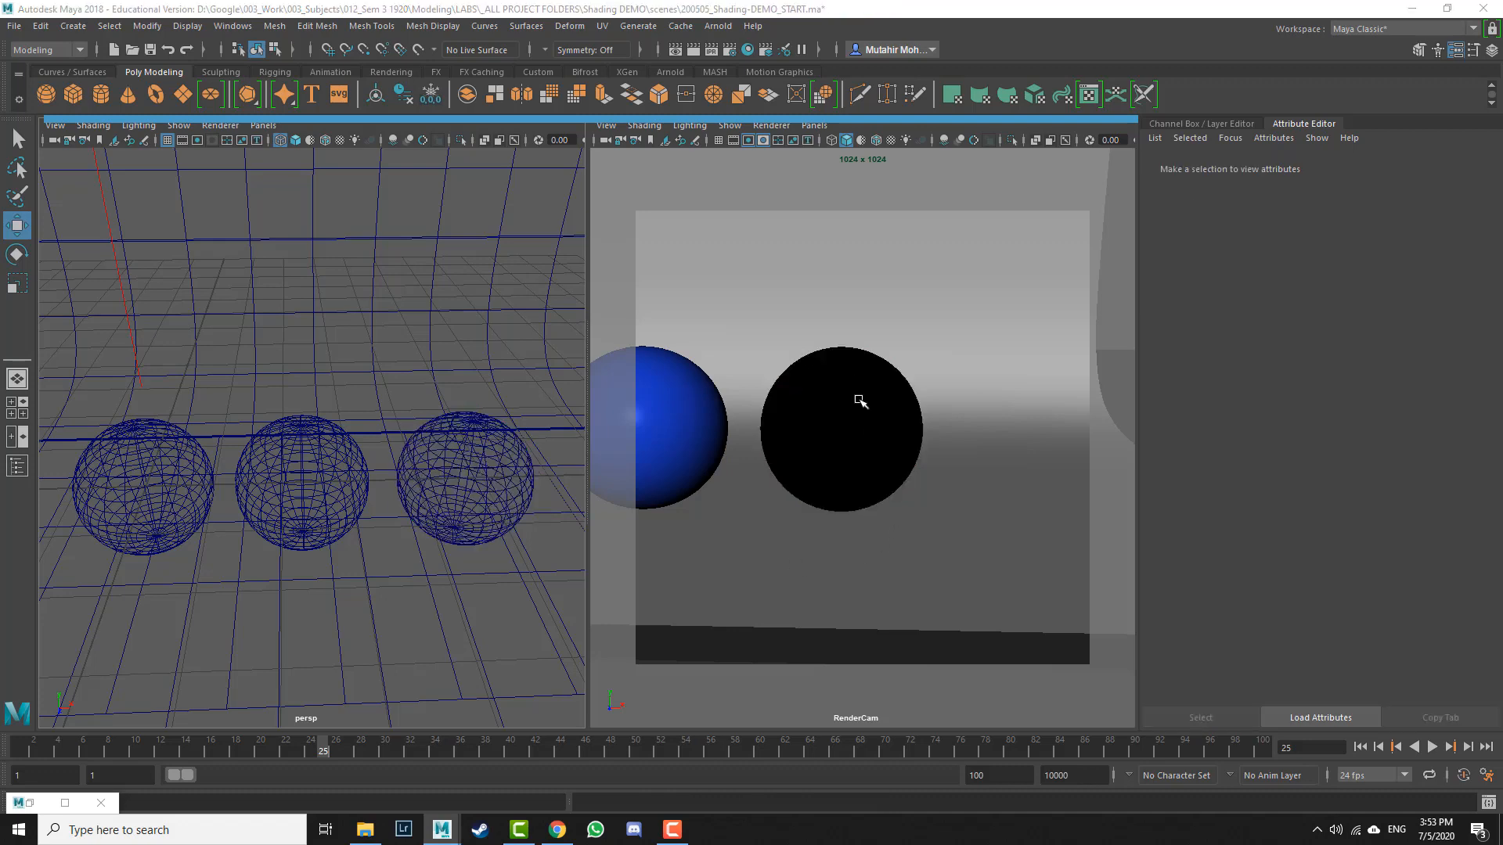
Step: Reselect Glass_BALL and rename its material Glass_MAT
click(505, 486)
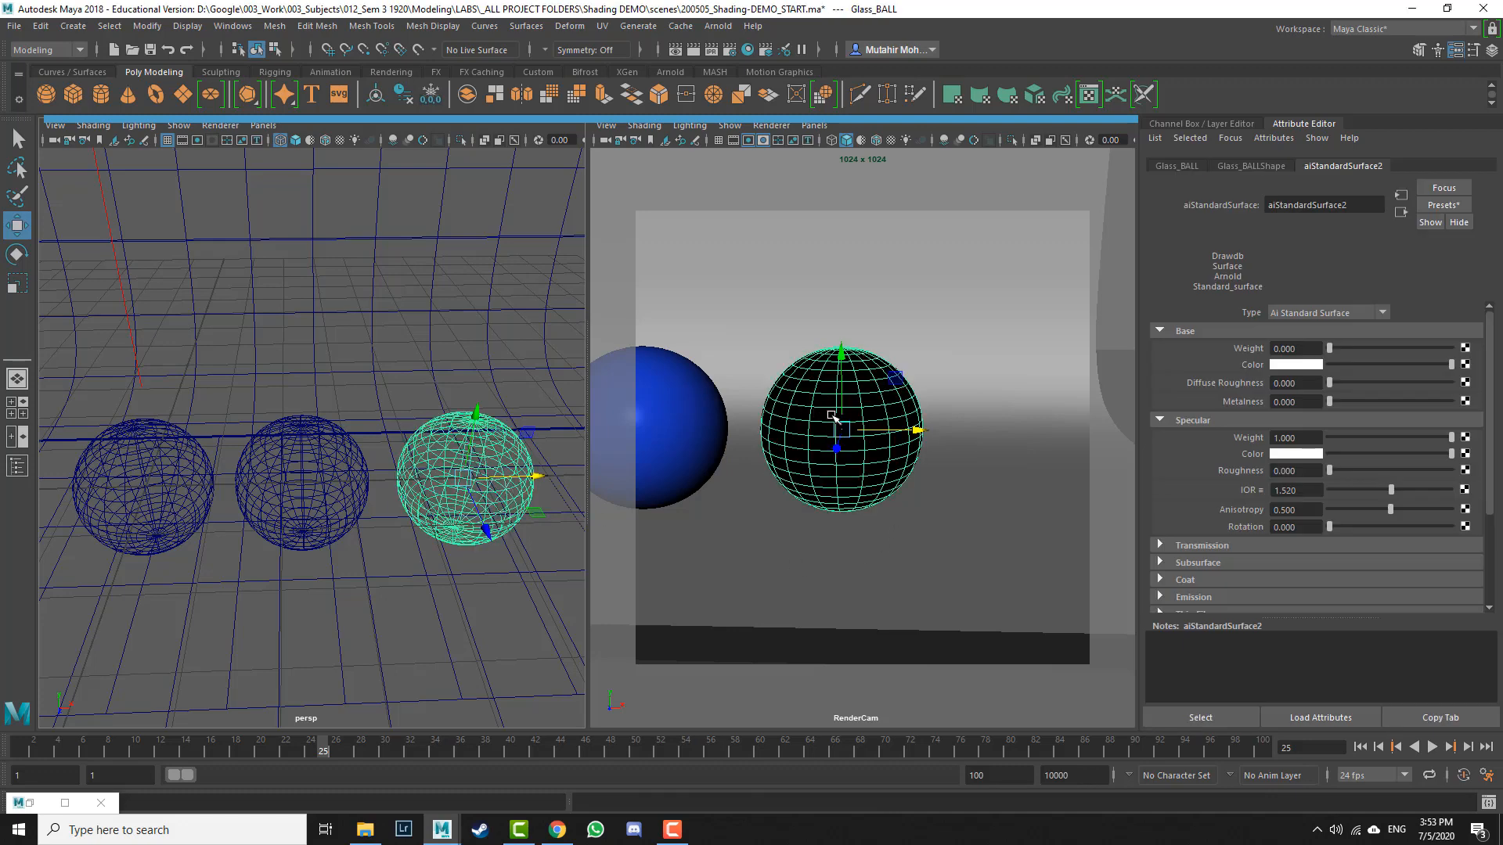
key(q)
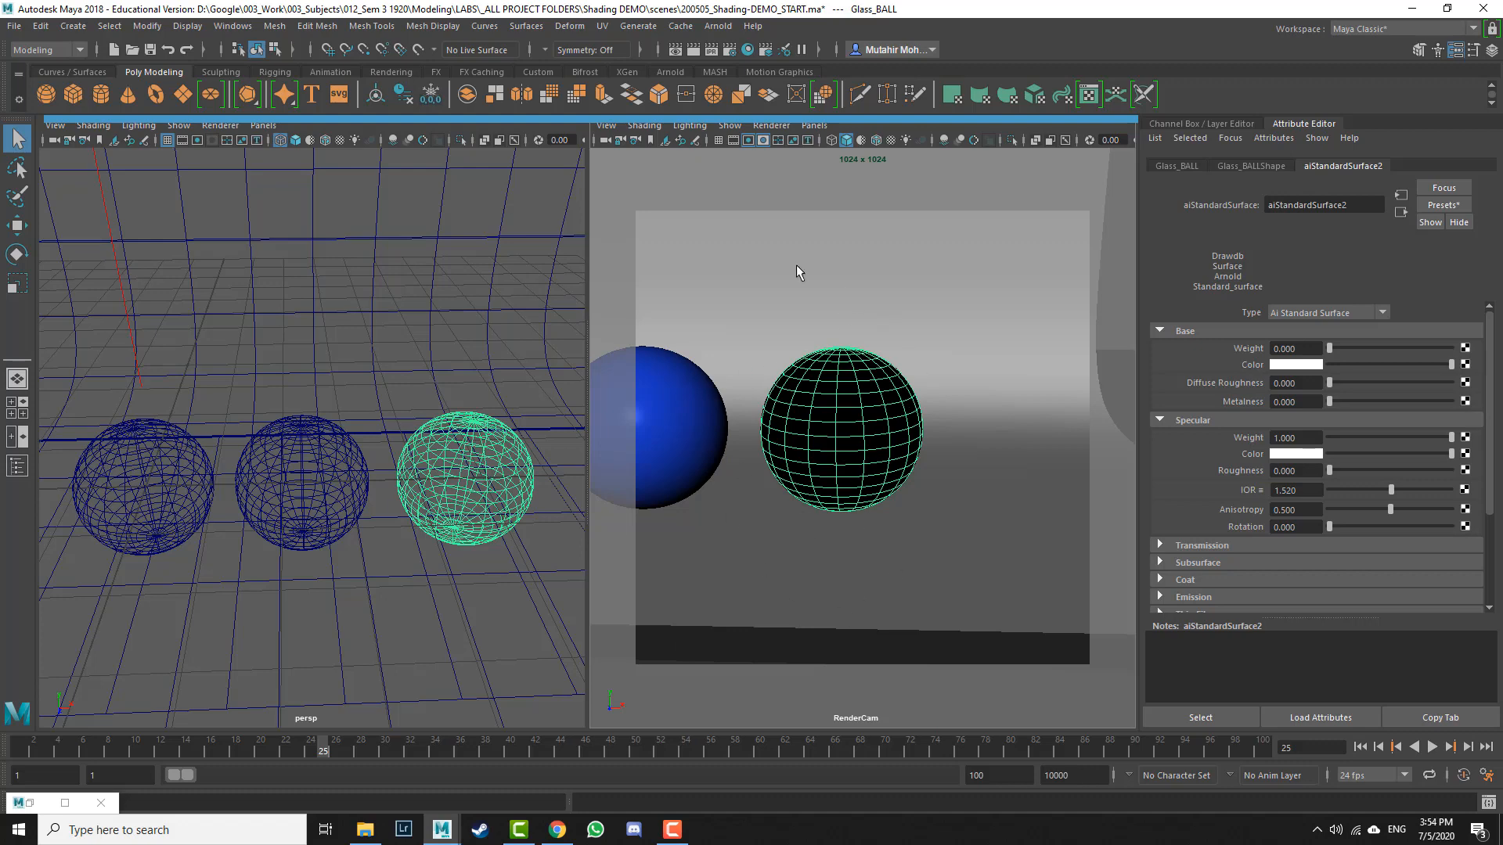
double_click(1363, 210)
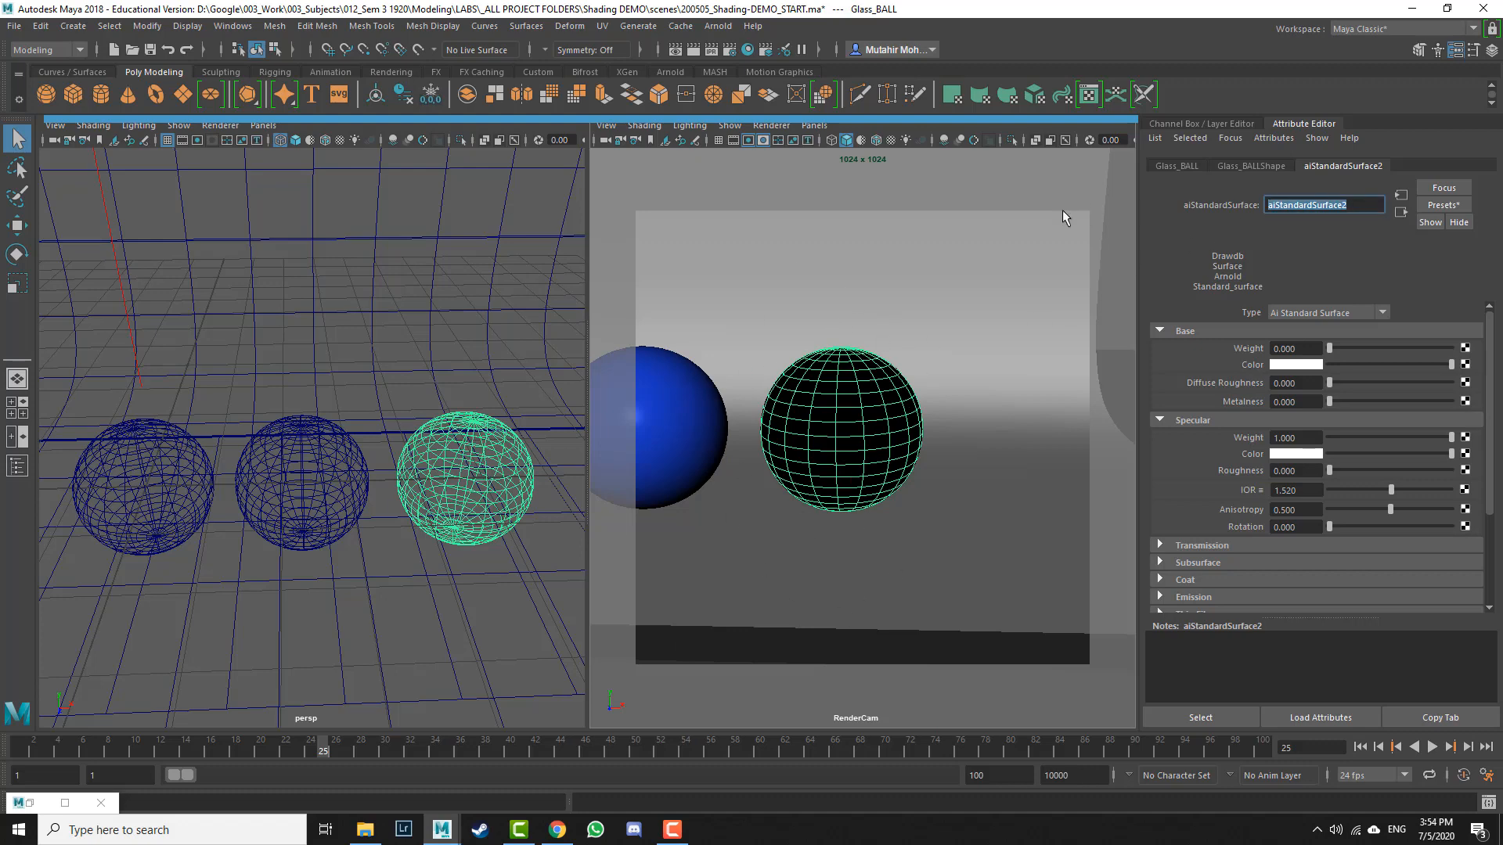
text(Glass_MAT)
key(Return)
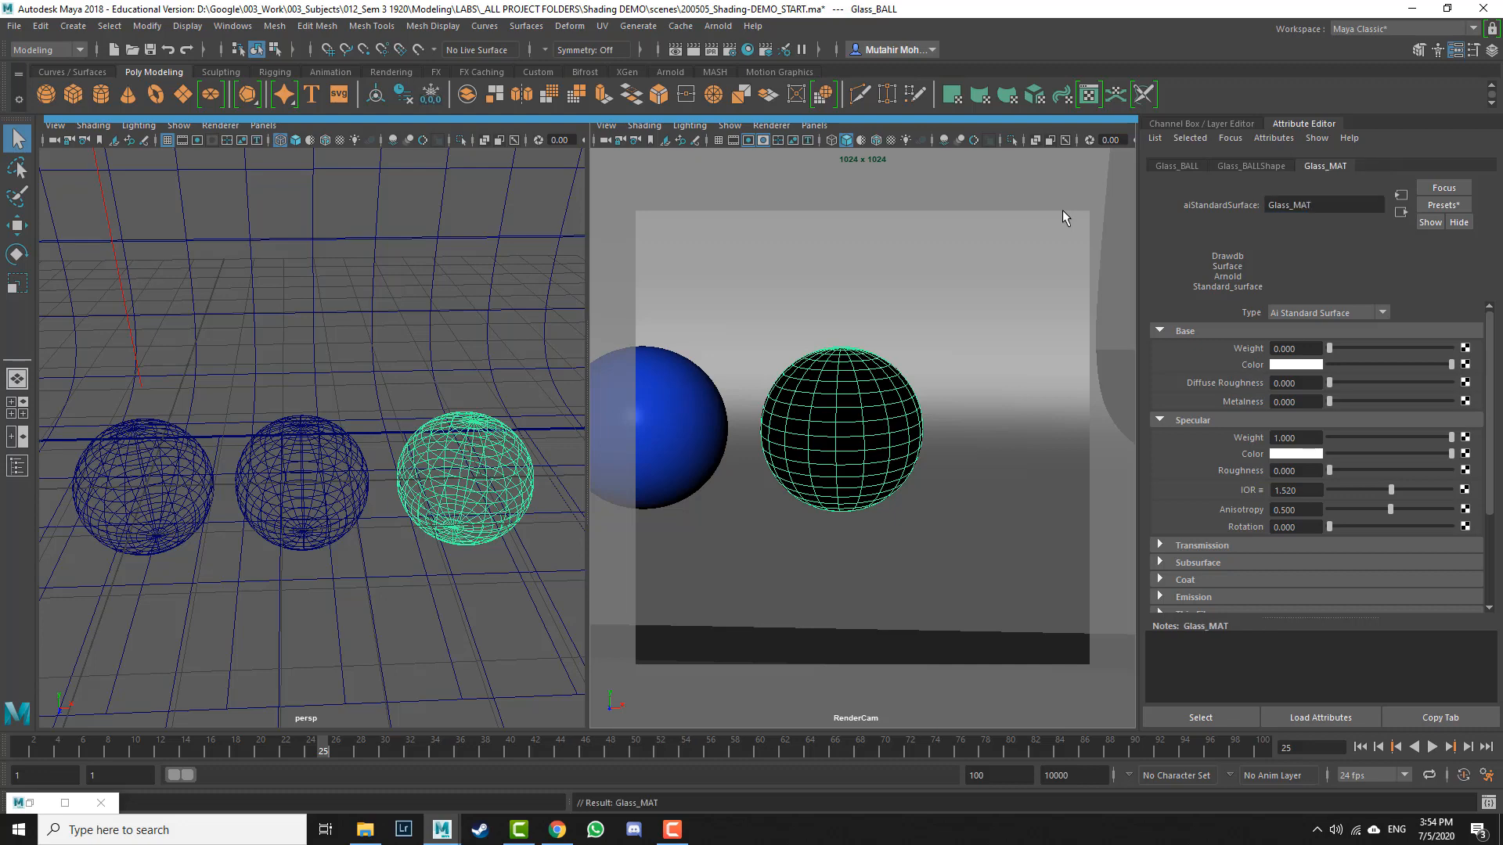
Step: Re-render the RenderCam view in the Arnold RenderView
click(30, 803)
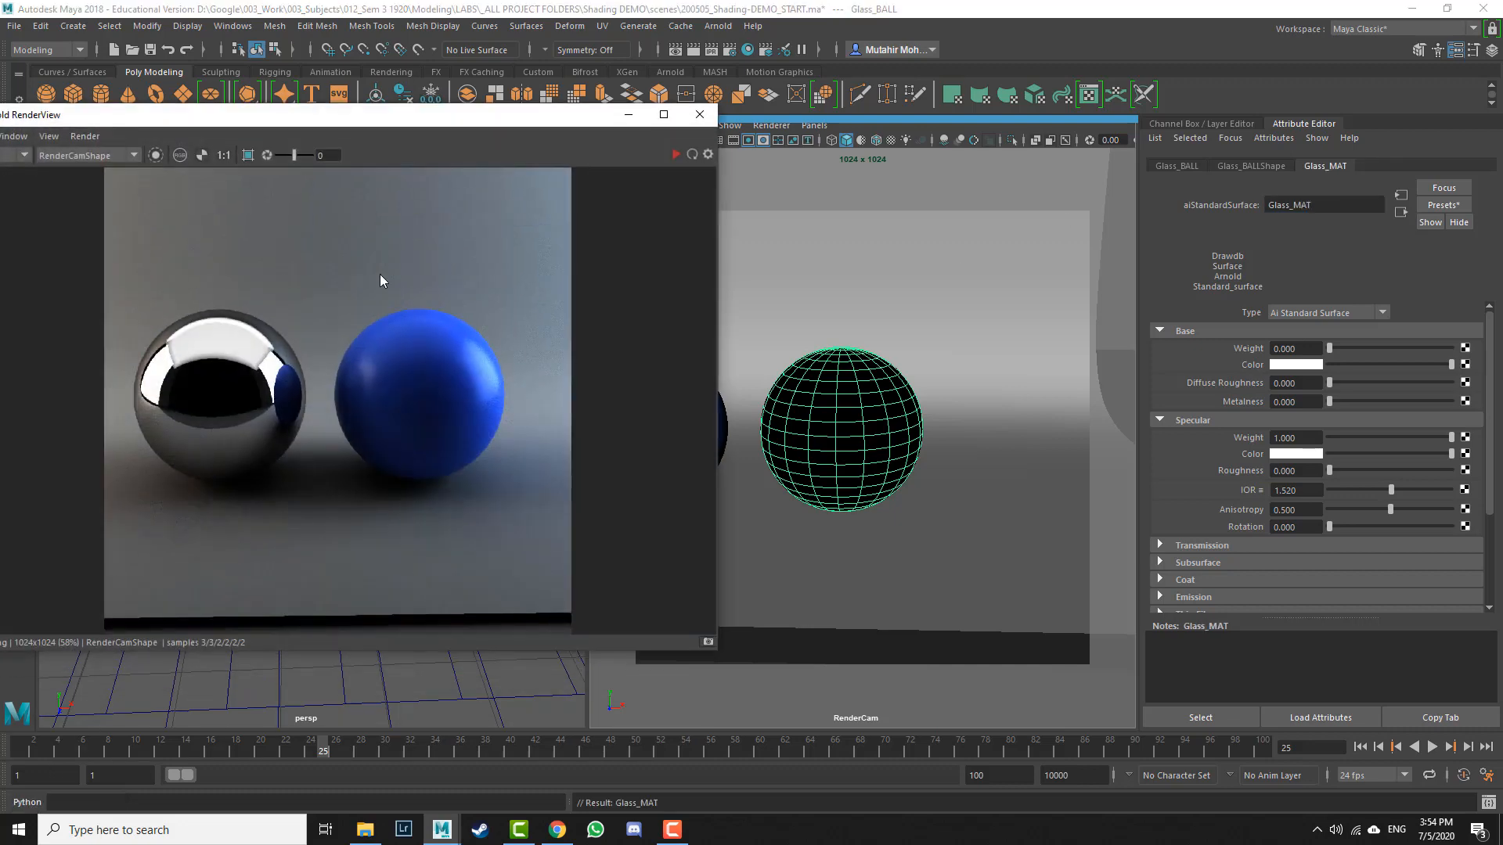
click(673, 154)
drag(420, 118, 543, 124)
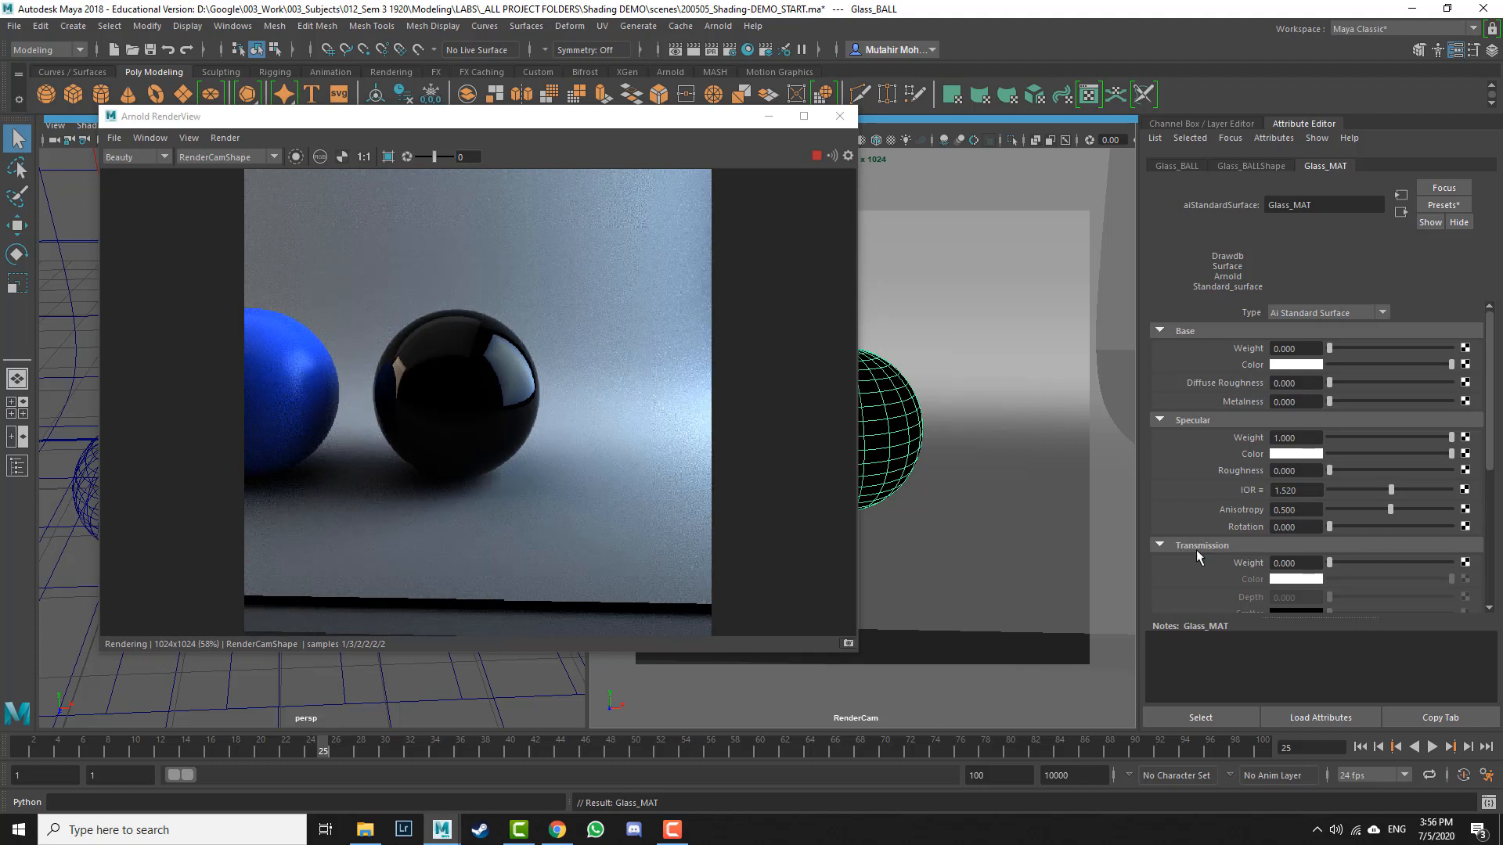
Step: Set Glass_MAT's Transmission Weight to 1
scroll(1194, 547, down, 3)
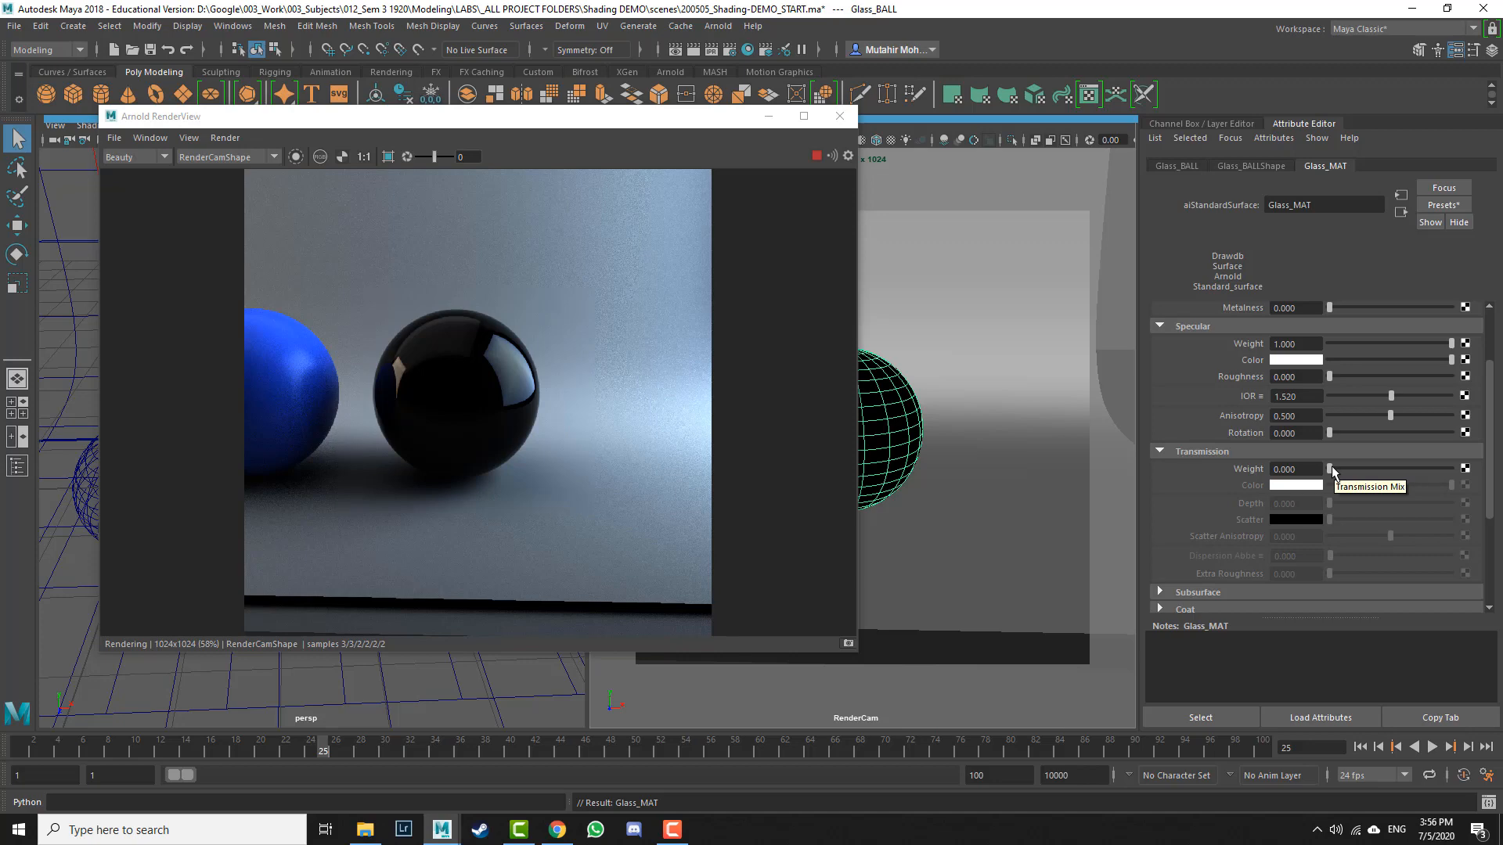
drag(1331, 468, 1455, 471)
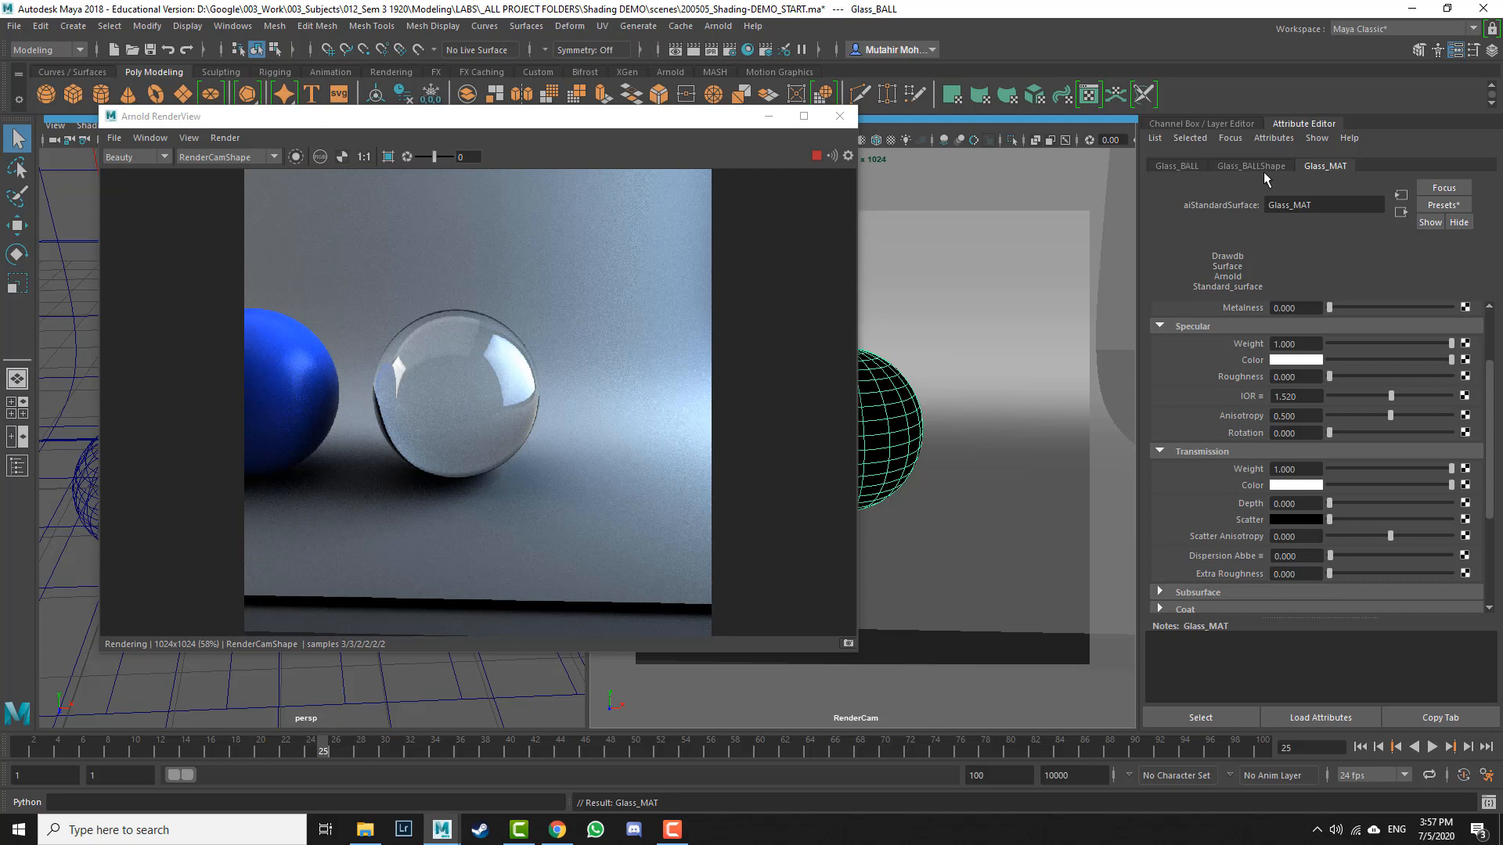
Step: Turn off Opaque in Glass_BALL's Arnold shape attributes, toggling it on and off to compare the render
click(1266, 166)
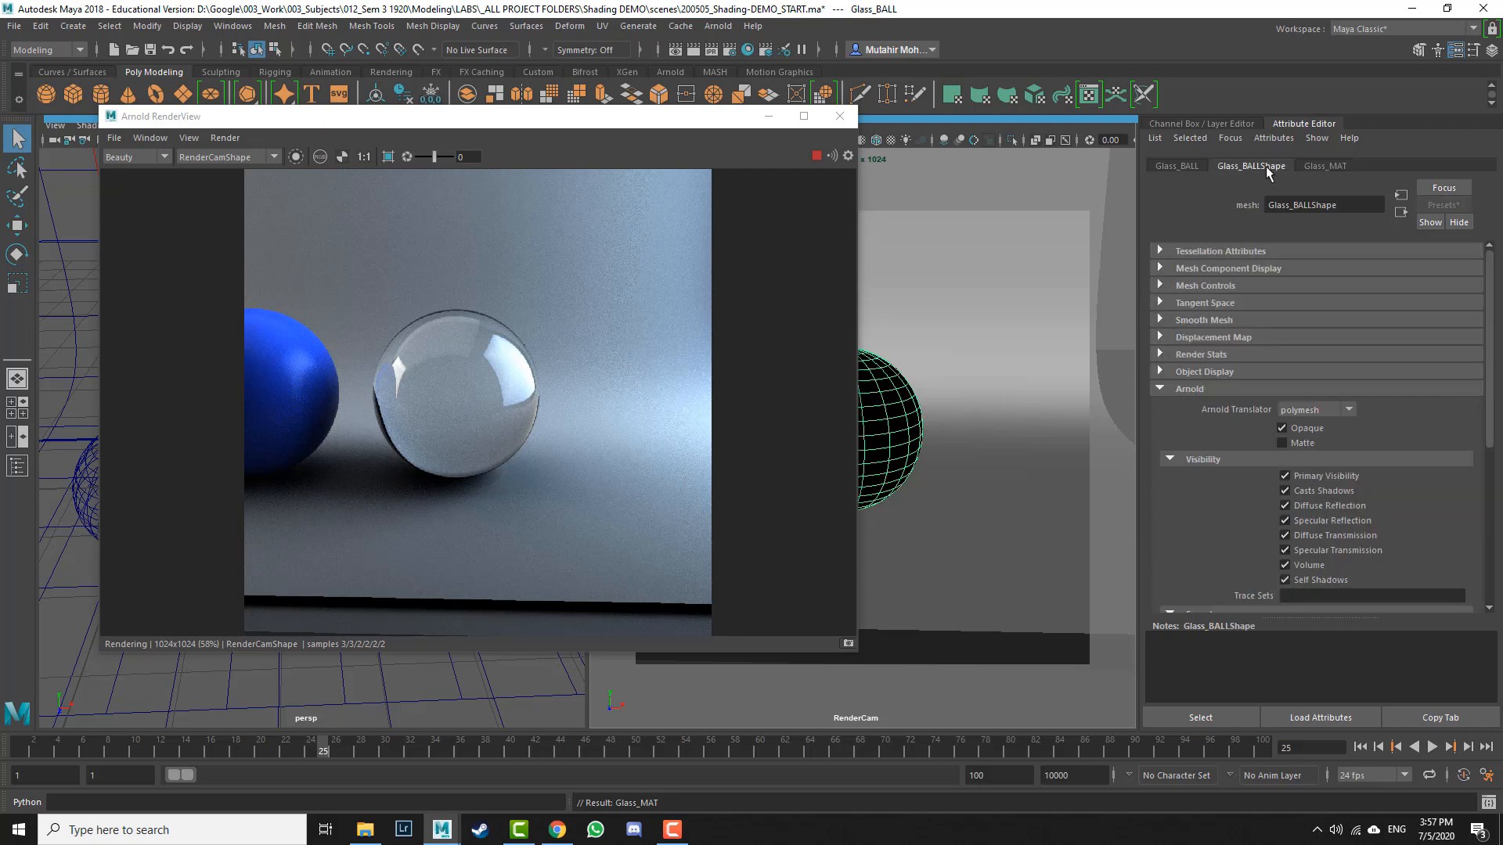
click(1283, 428)
click(1323, 166)
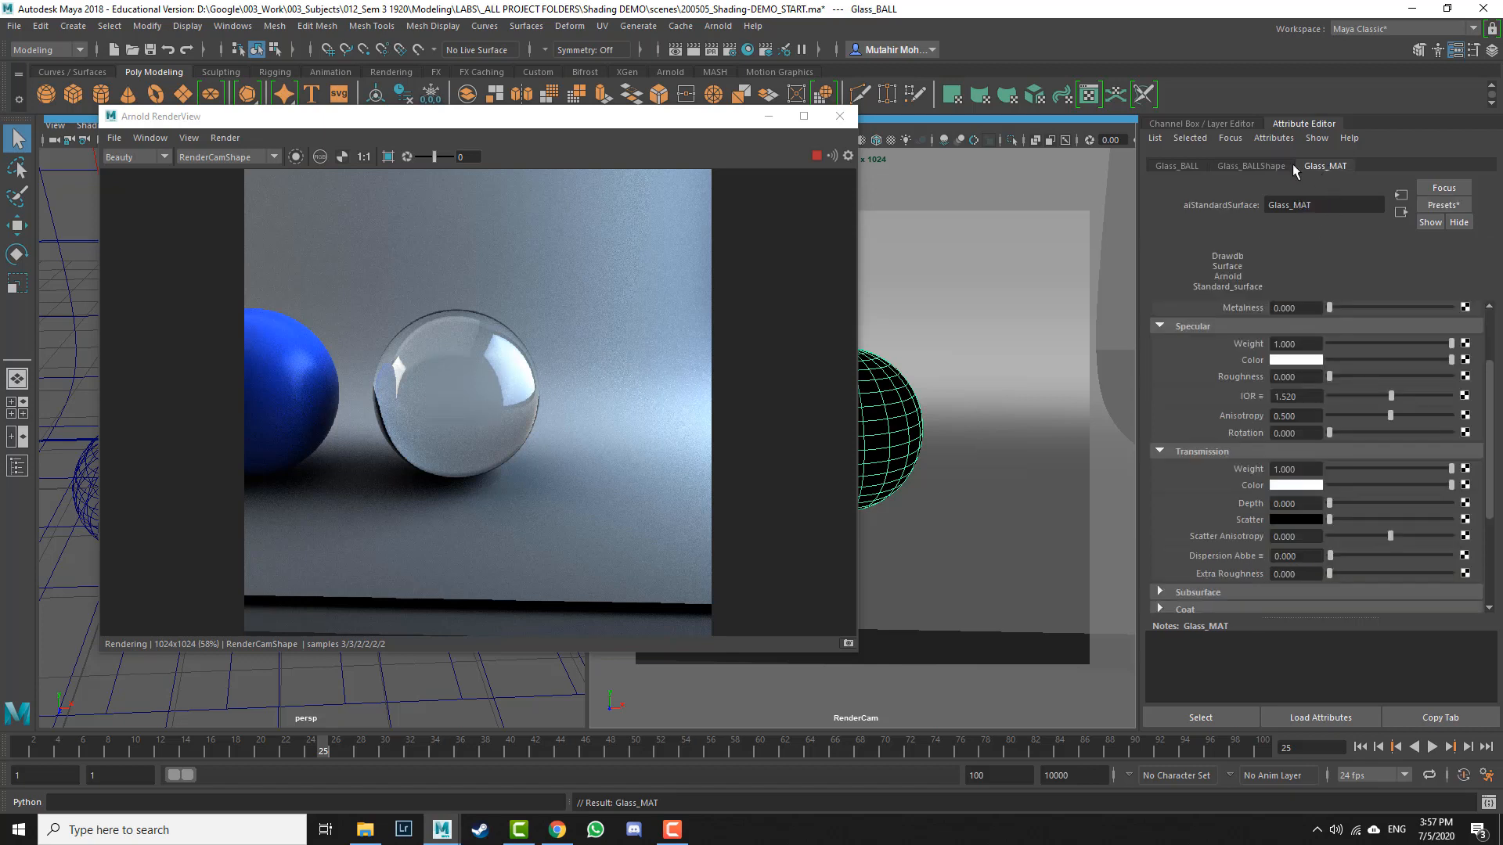
click(1248, 167)
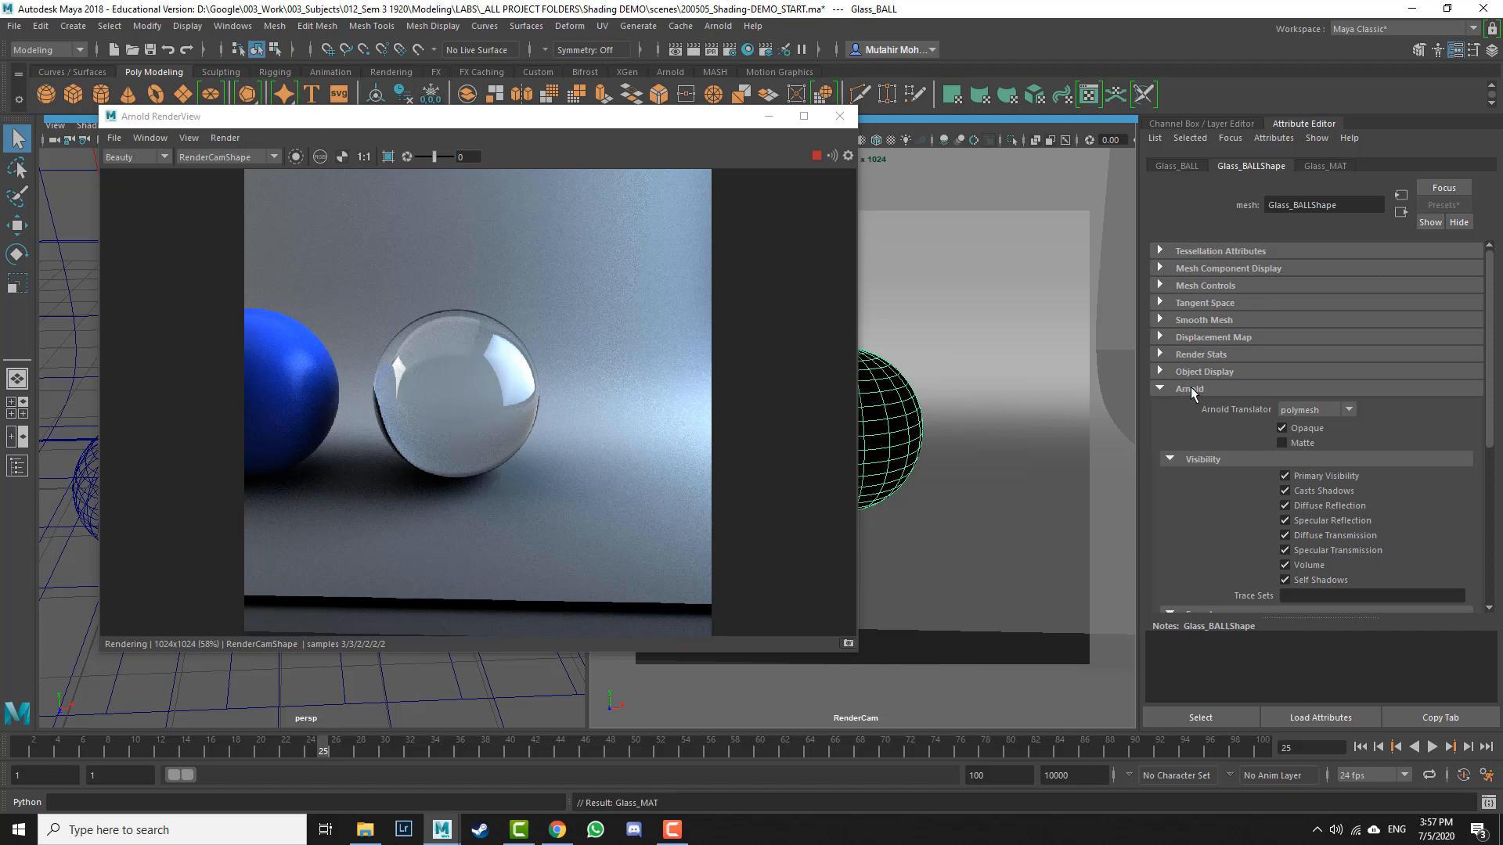
click(1282, 428)
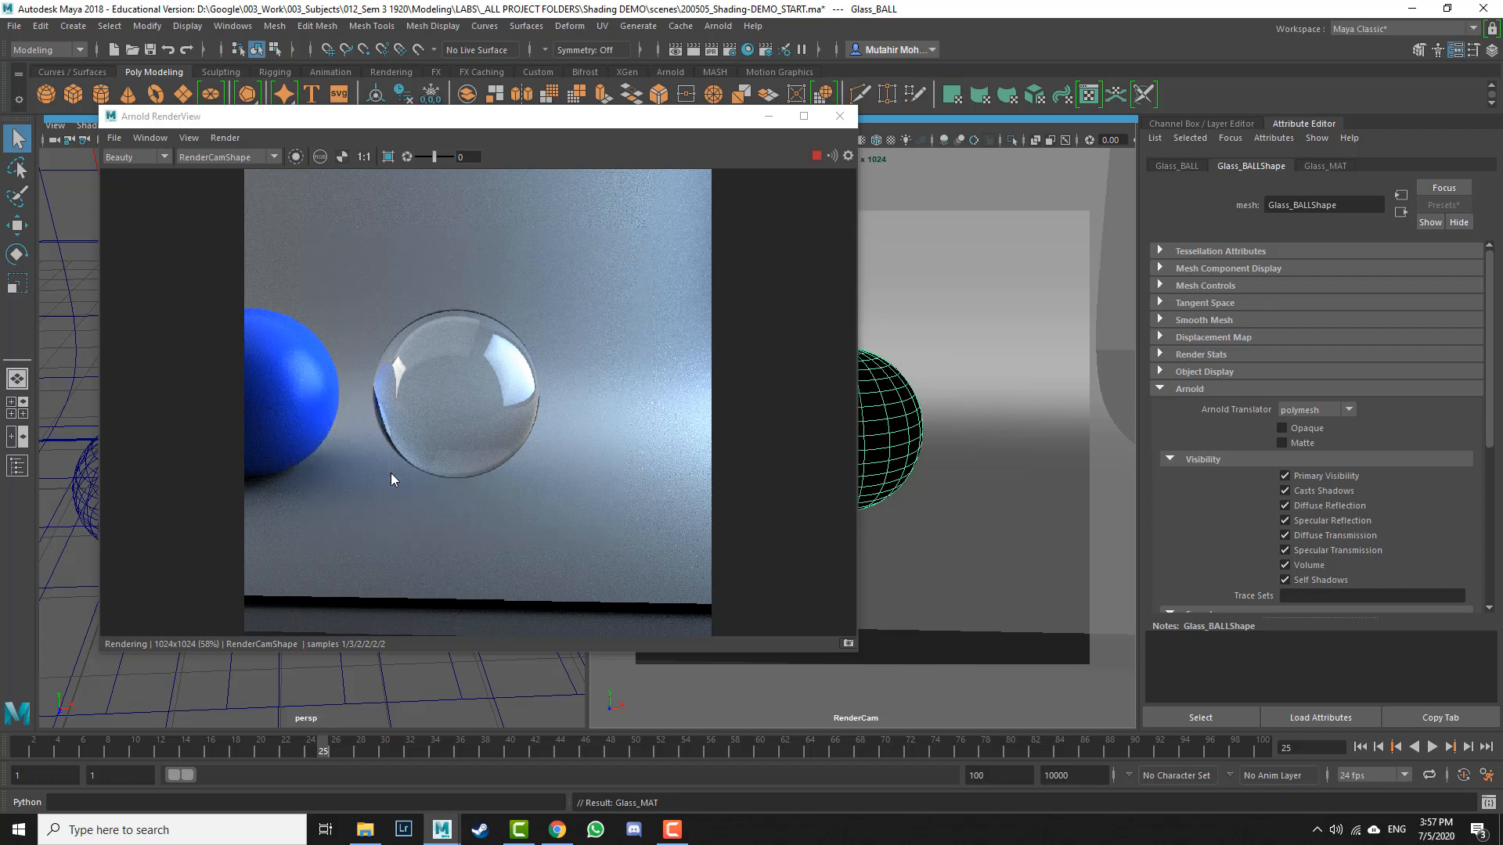
click(1283, 428)
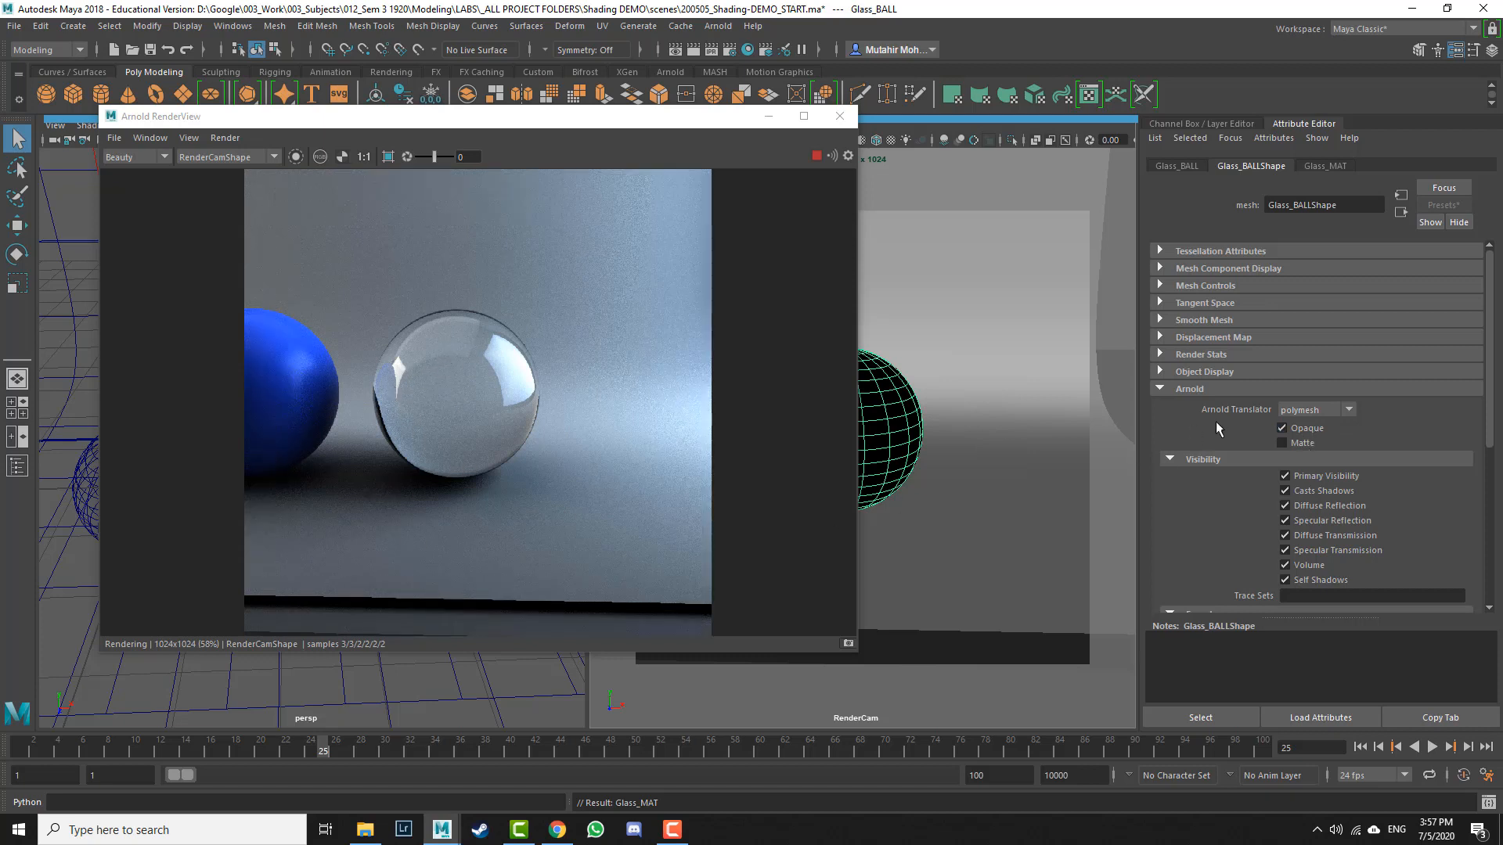
click(1282, 428)
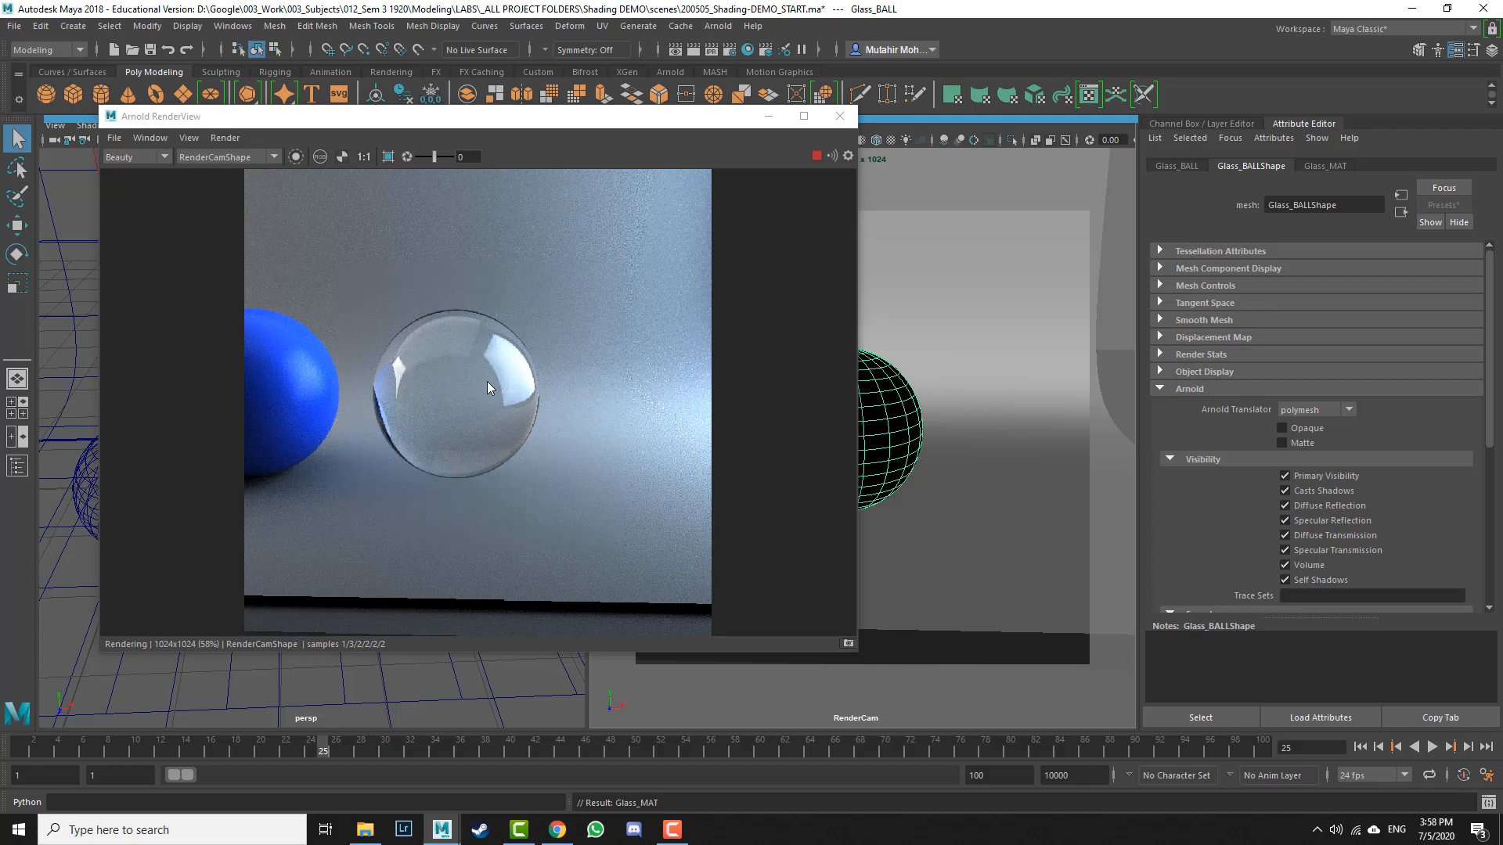
Step: Experiment with Glass_MAT's Transmission Weight and Specular Weight values while watching the render
click(1329, 166)
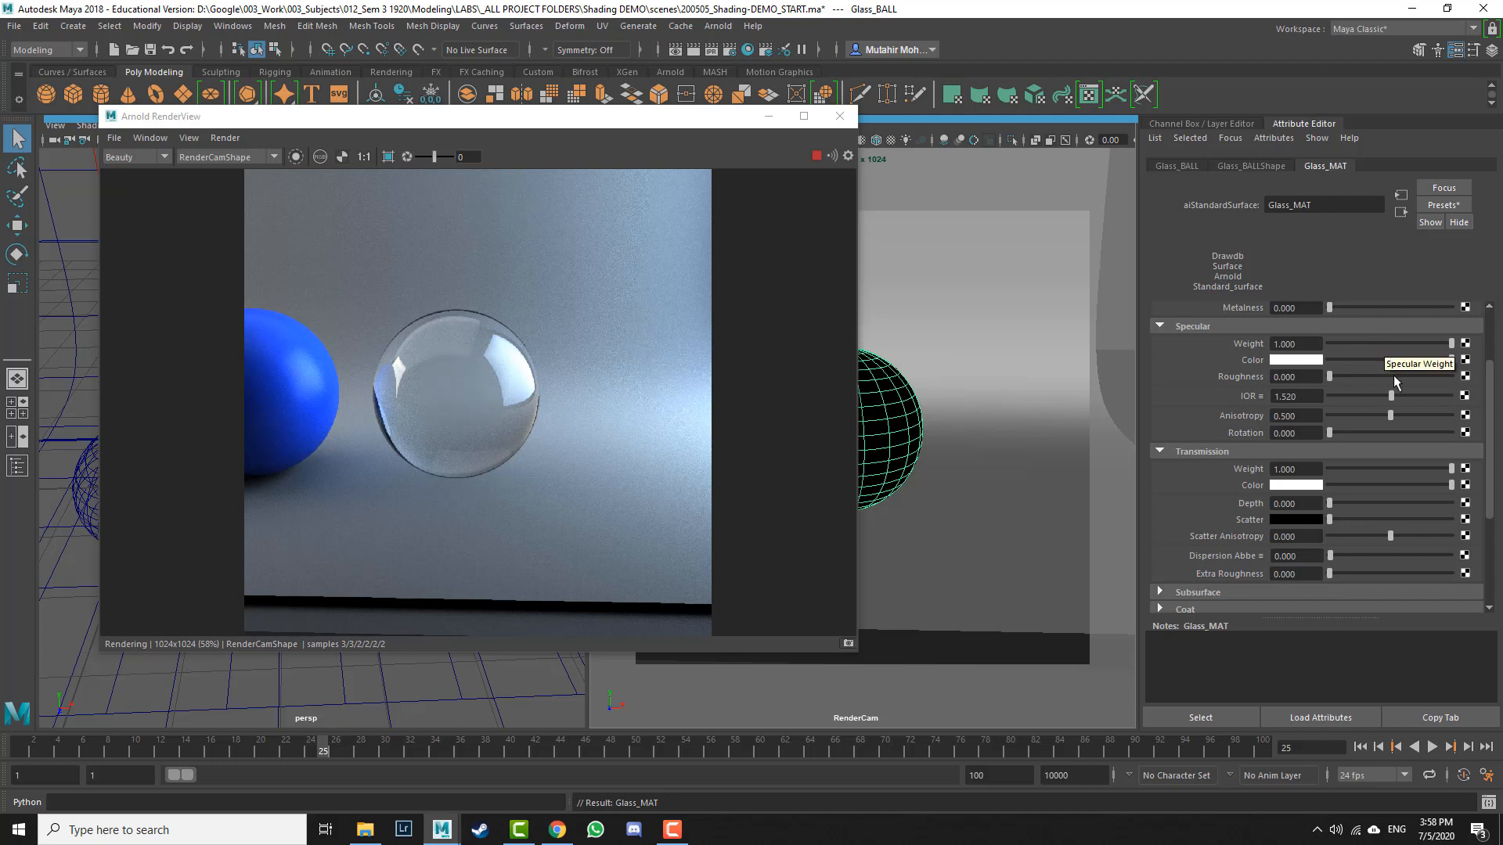
click(1409, 467)
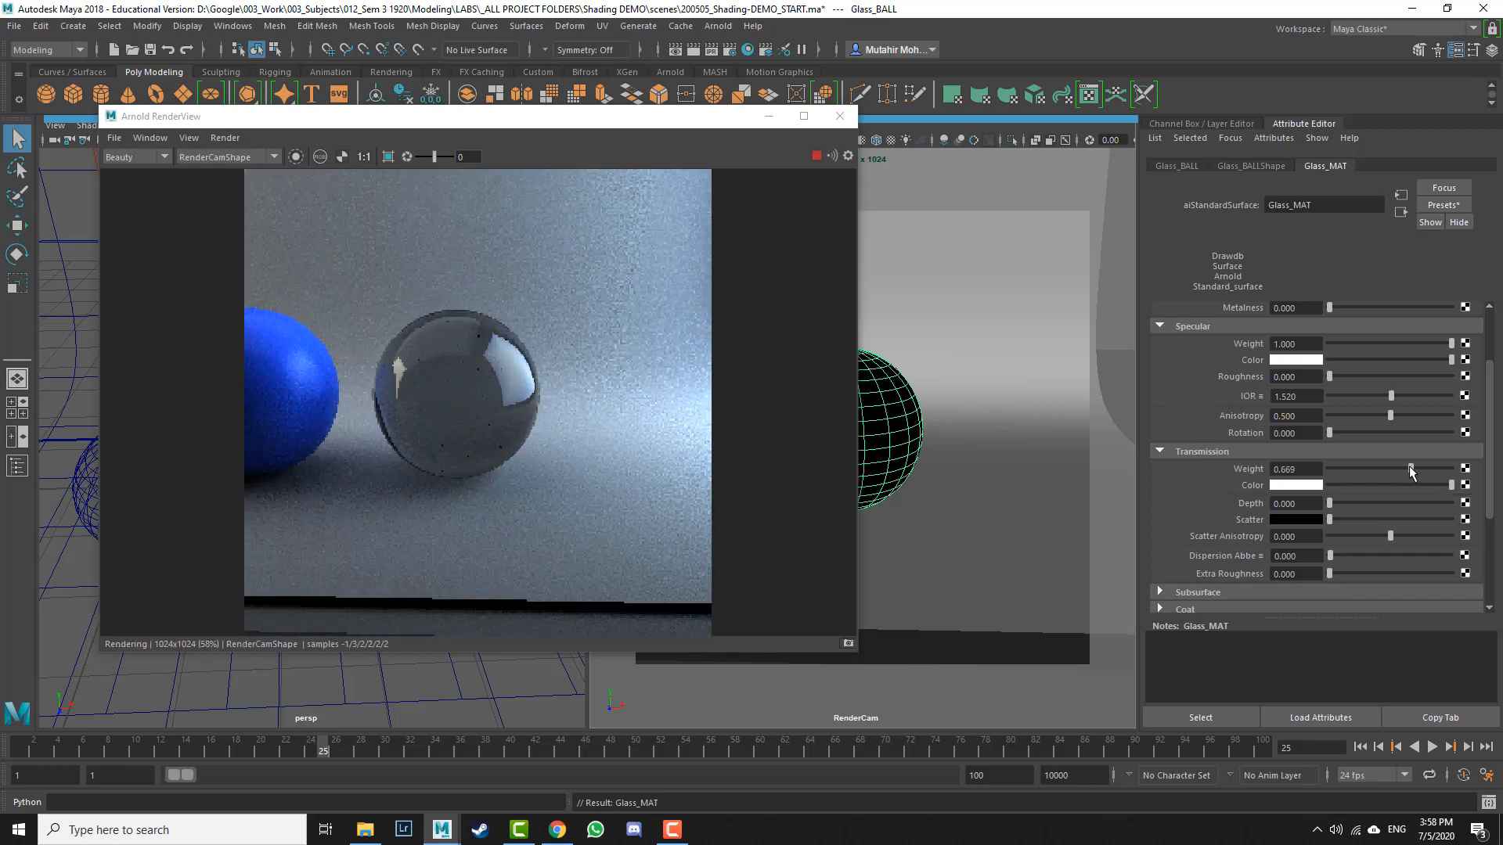
click(1438, 468)
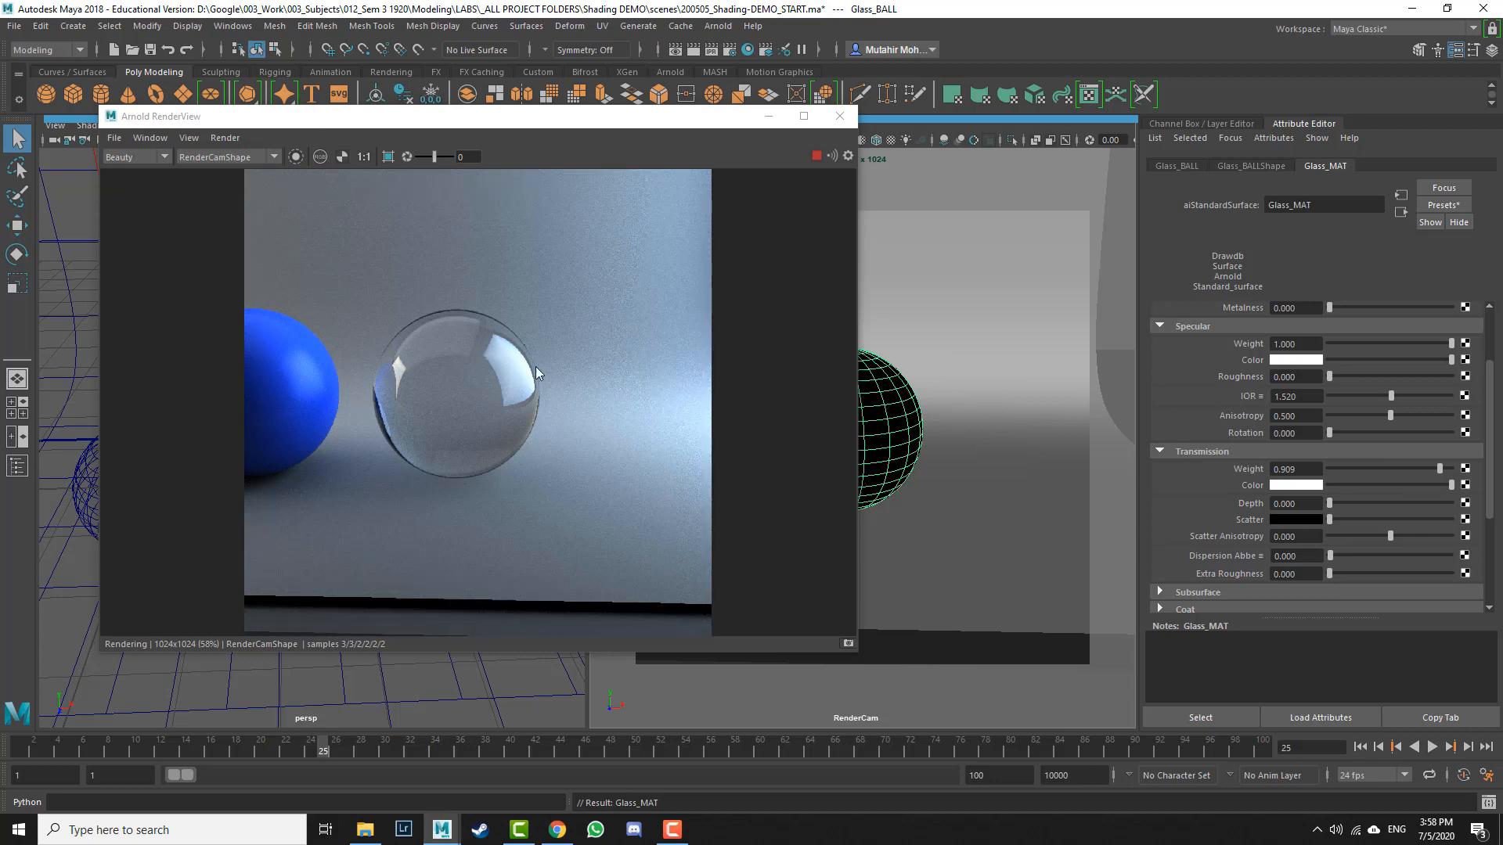
click(1414, 343)
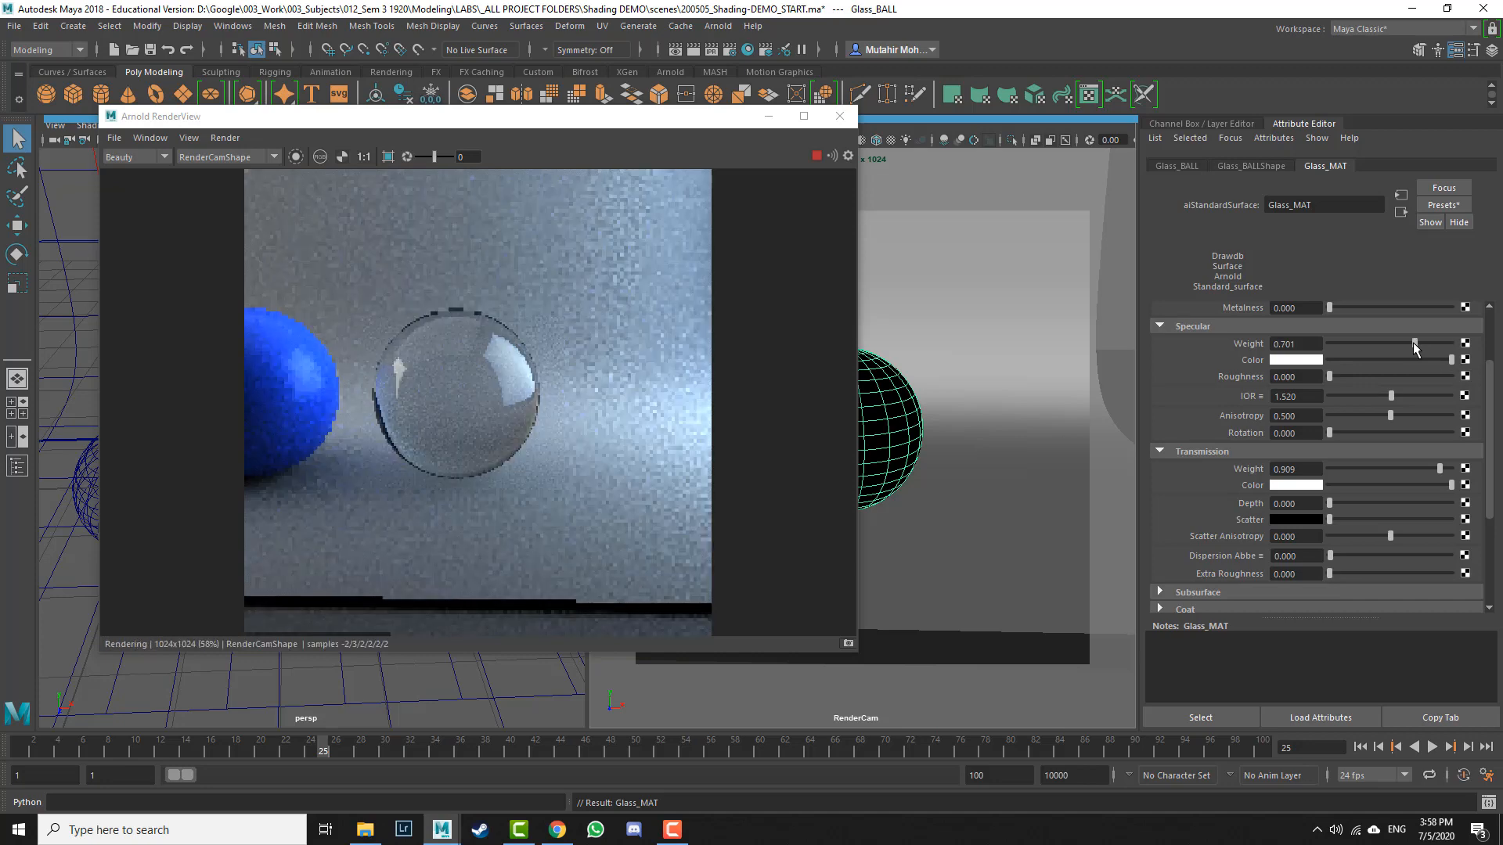
click(1350, 343)
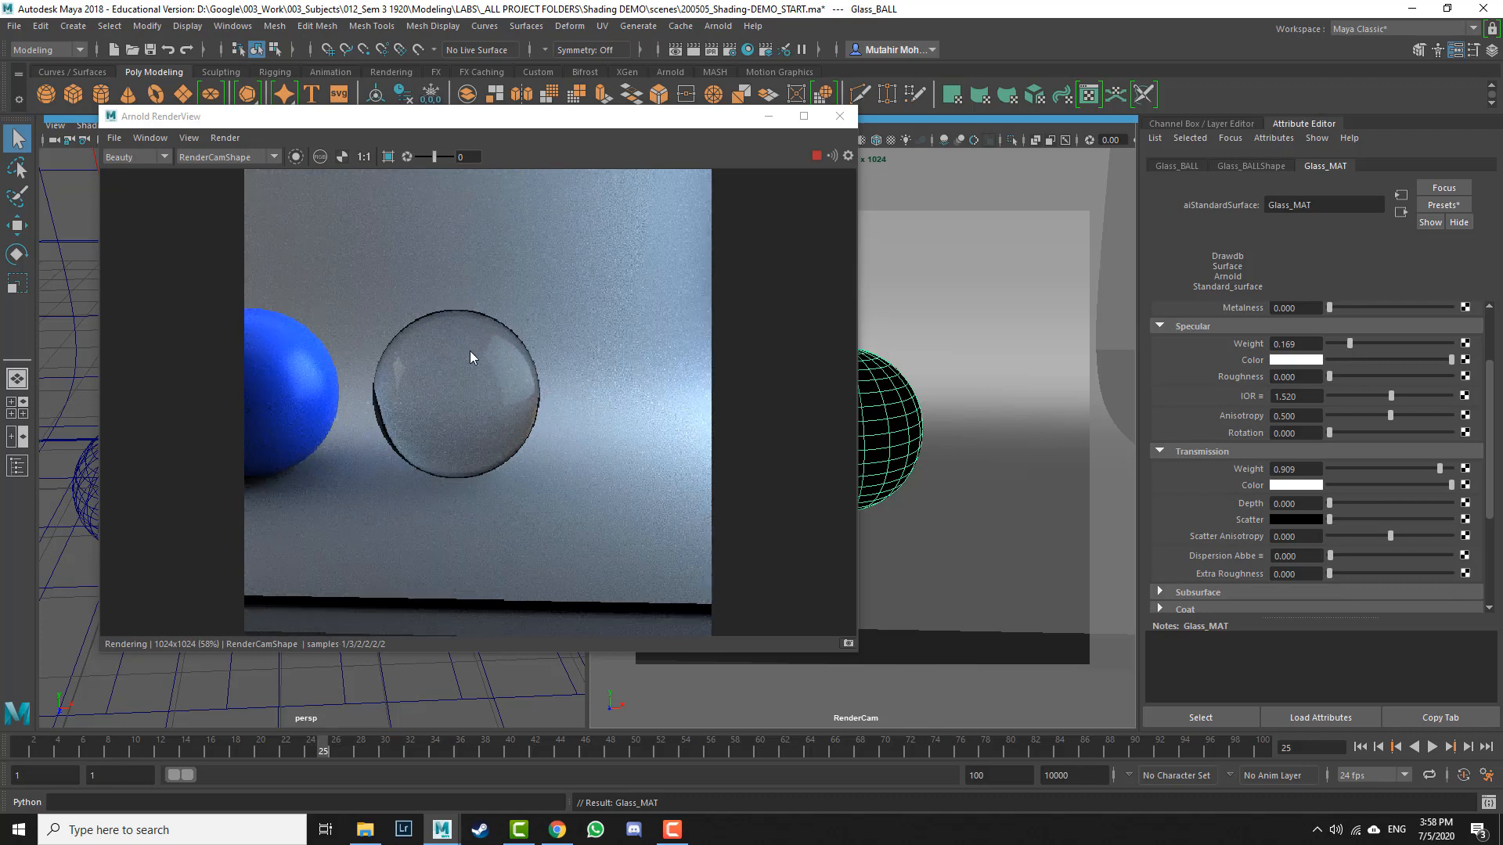
click(1386, 344)
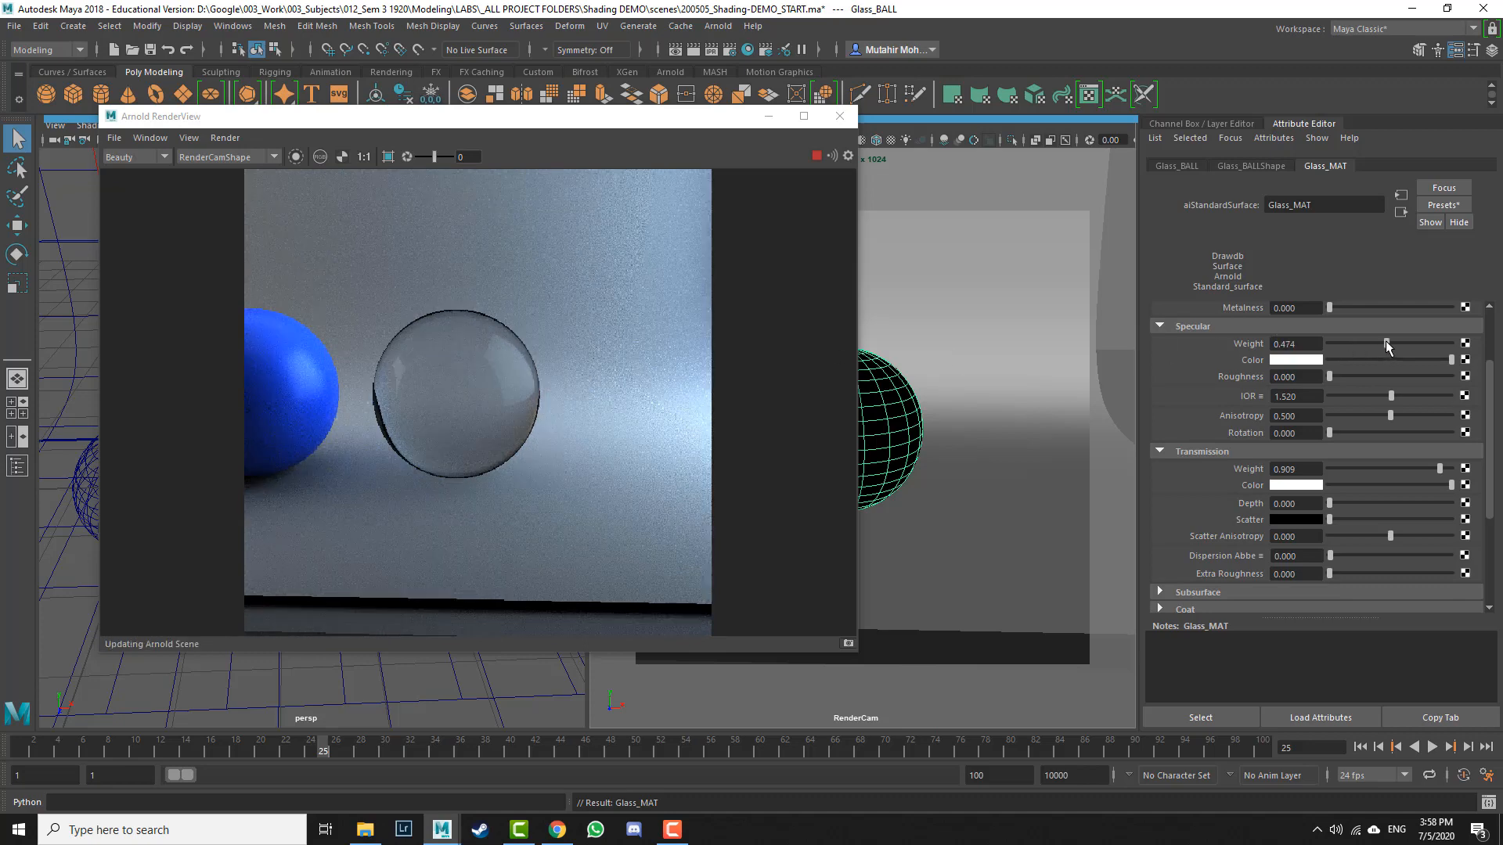
click(1450, 344)
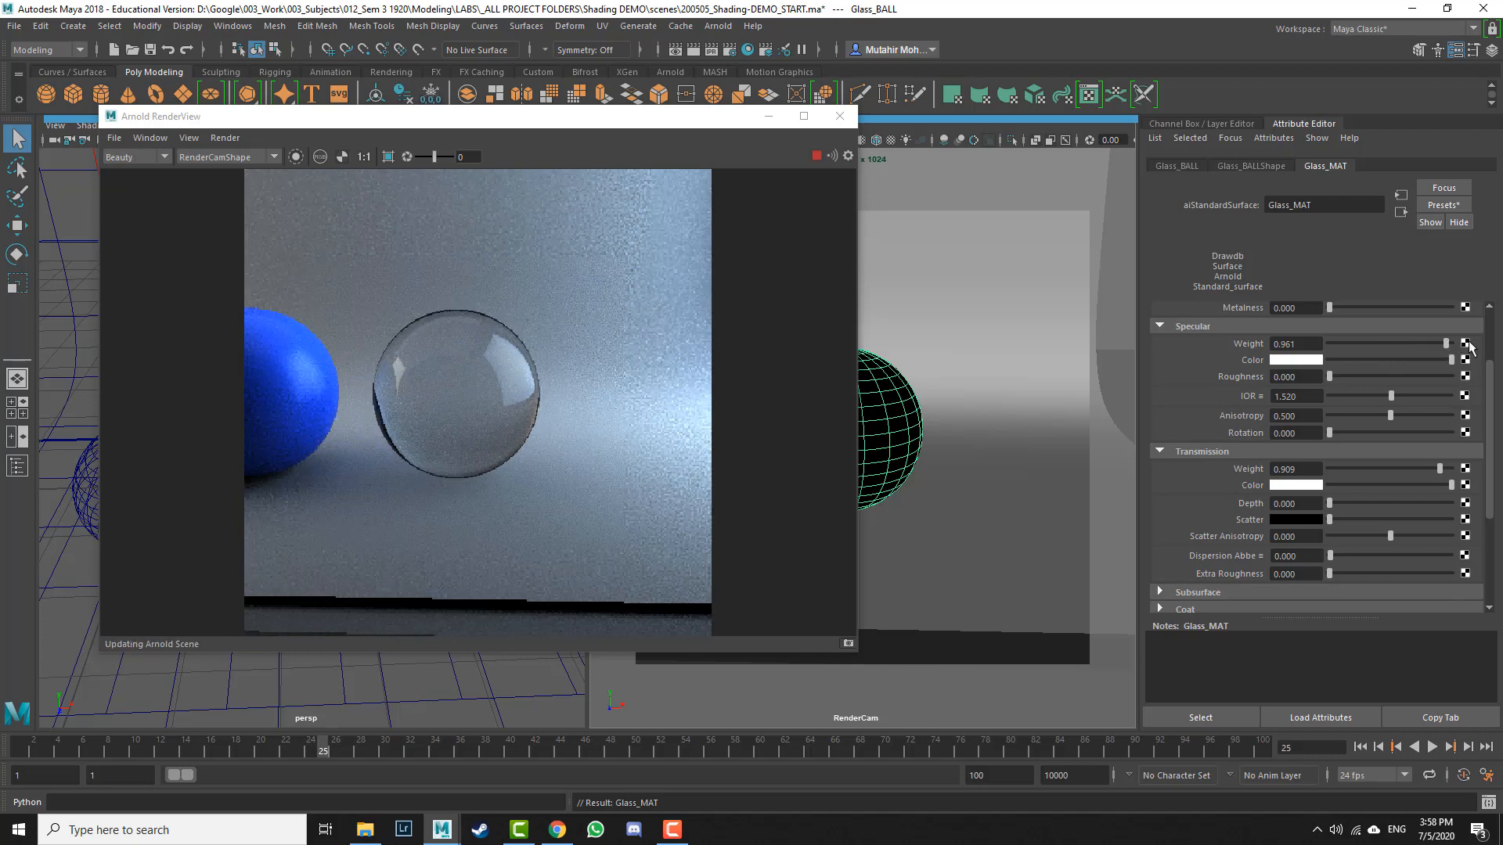
click(1451, 469)
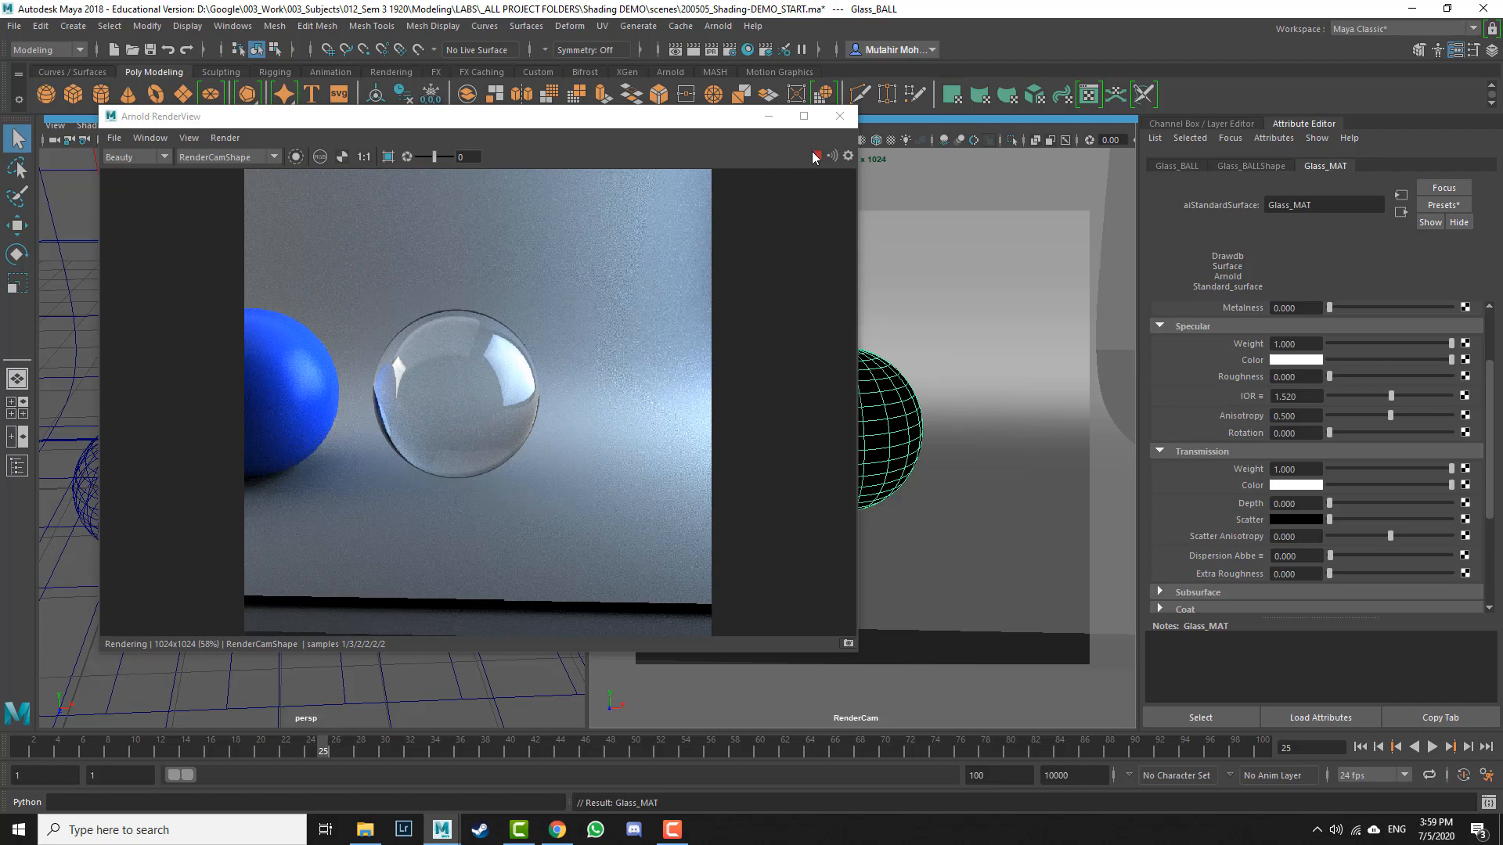
Step: Duplicate Glass_BALL and move the copy up in front of the render camera
click(768, 115)
alt+drag(285, 403, 318, 416)
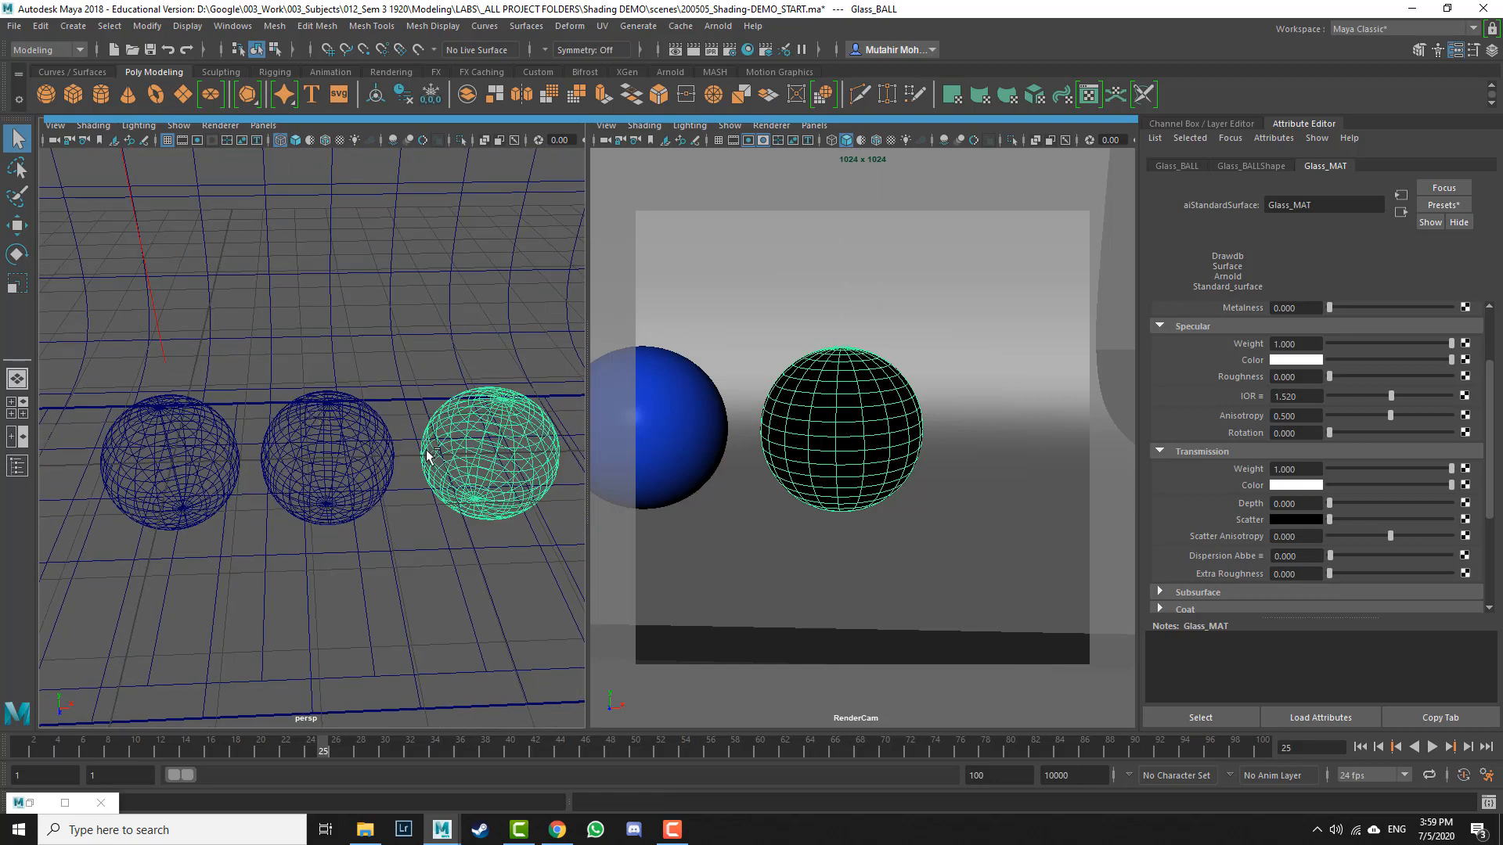
key(ctrl+d)
key(w)
drag(504, 495, 266, 407)
key(f)
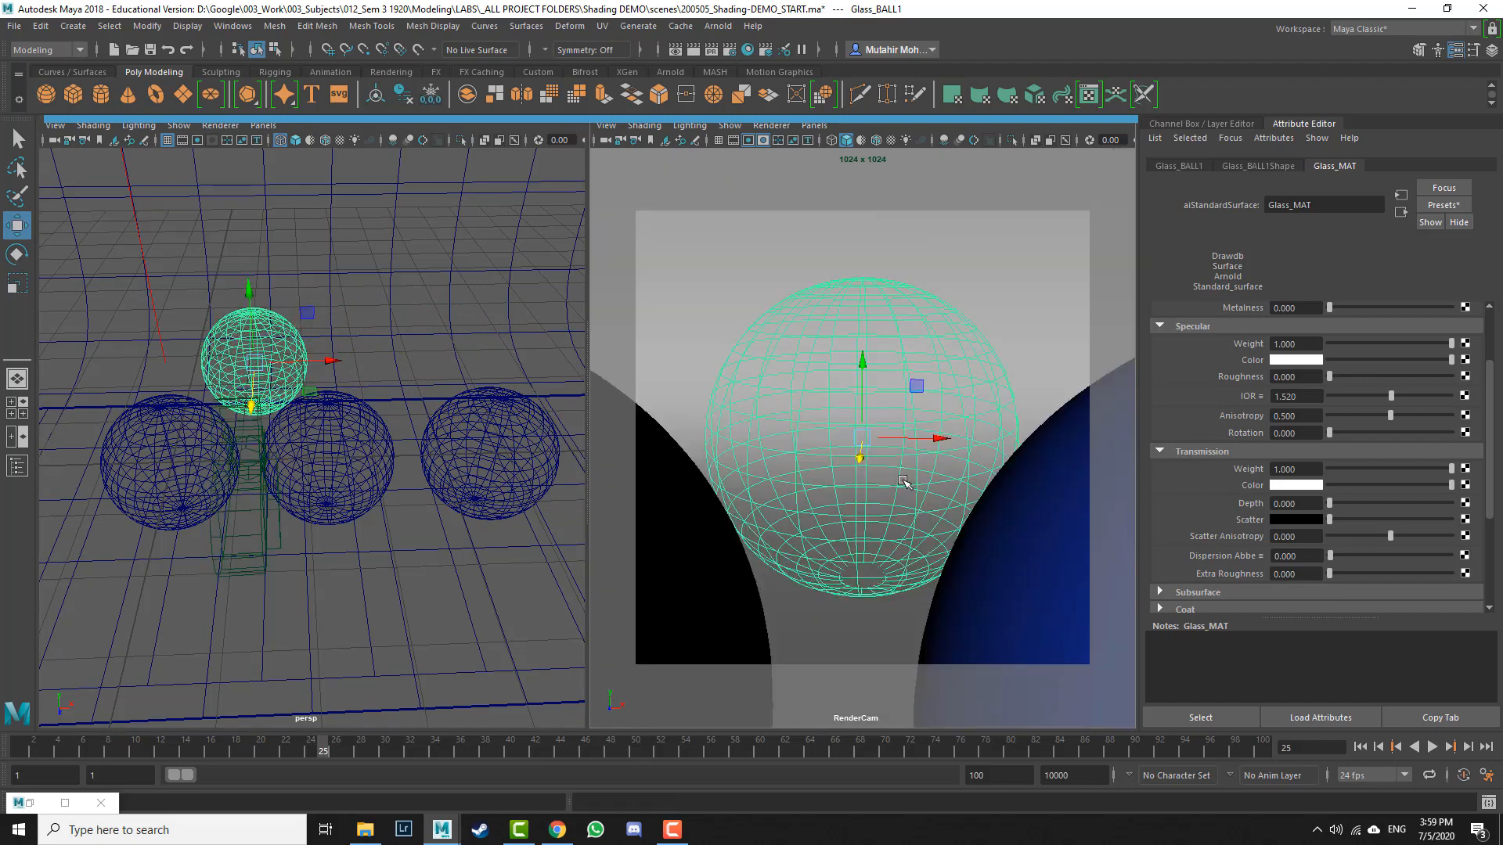
drag(330, 360, 325, 360)
alt+middle_drag(933, 561, 957, 565)
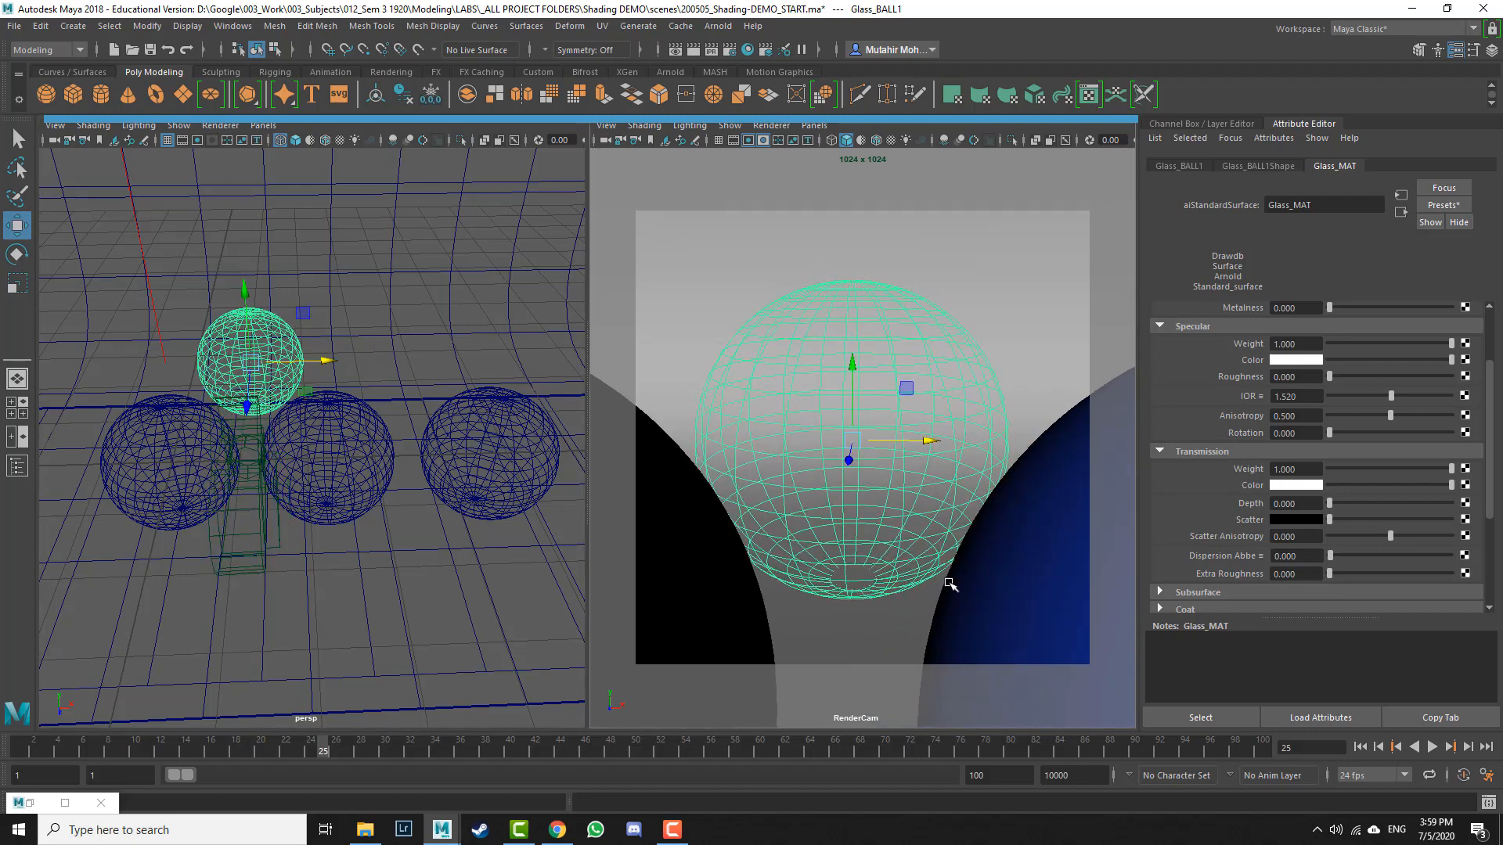
alt+drag(935, 537, 950, 566)
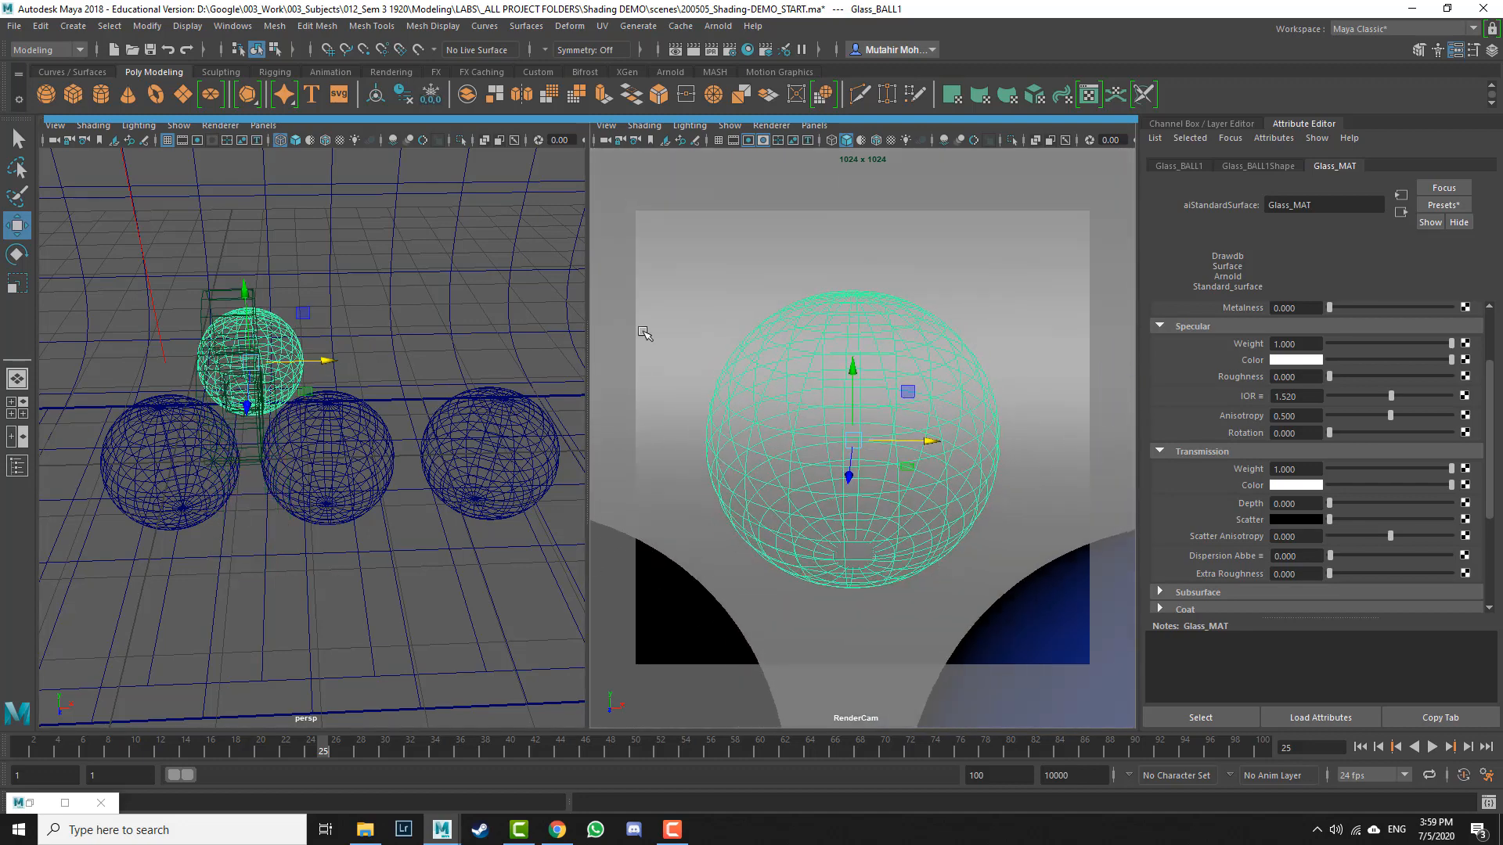
key(q)
Step: Rename the duplicated ball Incandescent_BALL
key(shift+o)
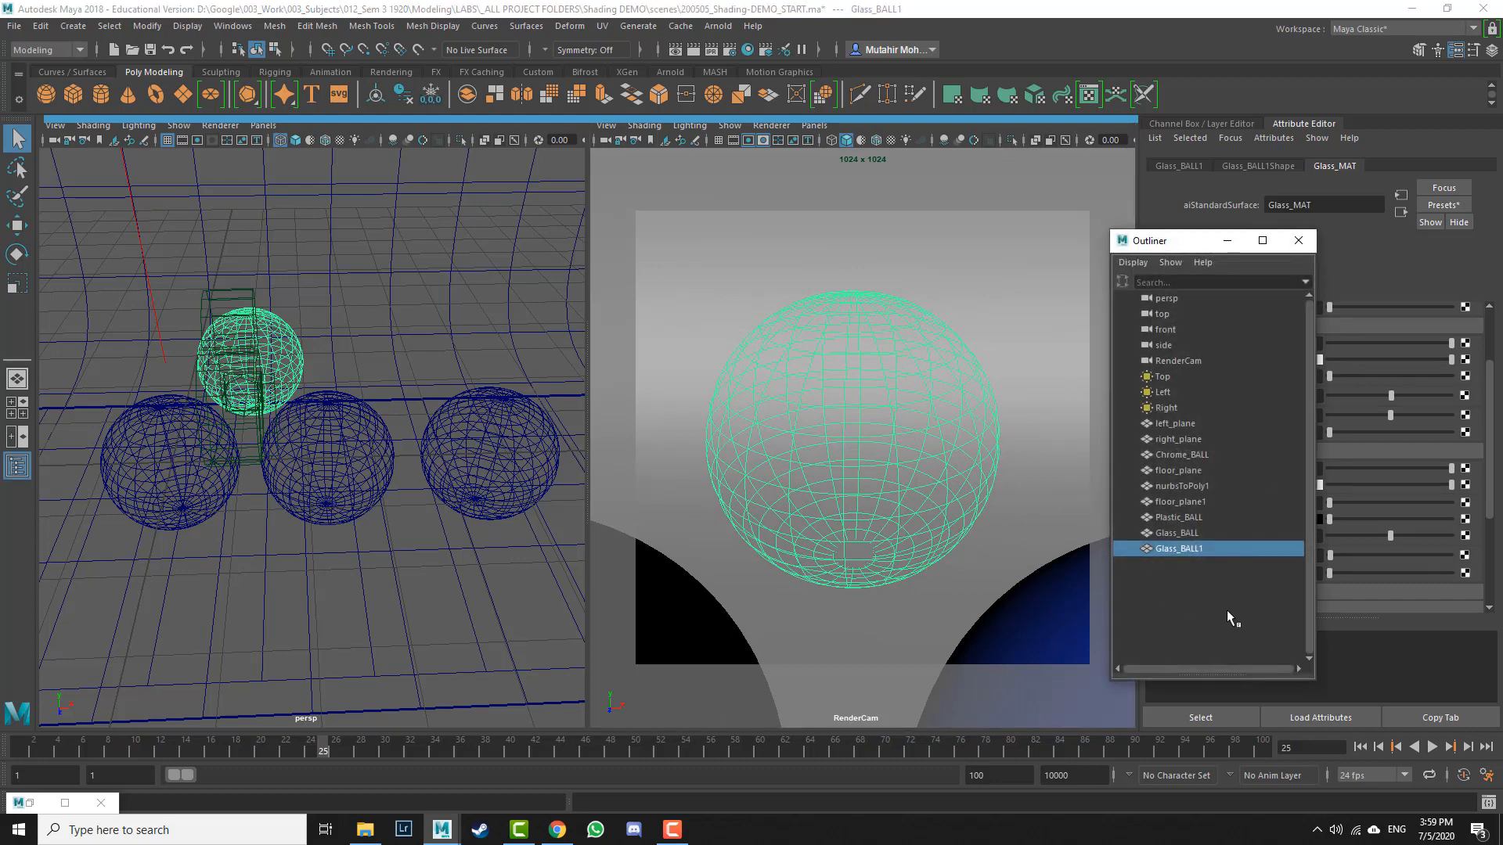
click(513, 468)
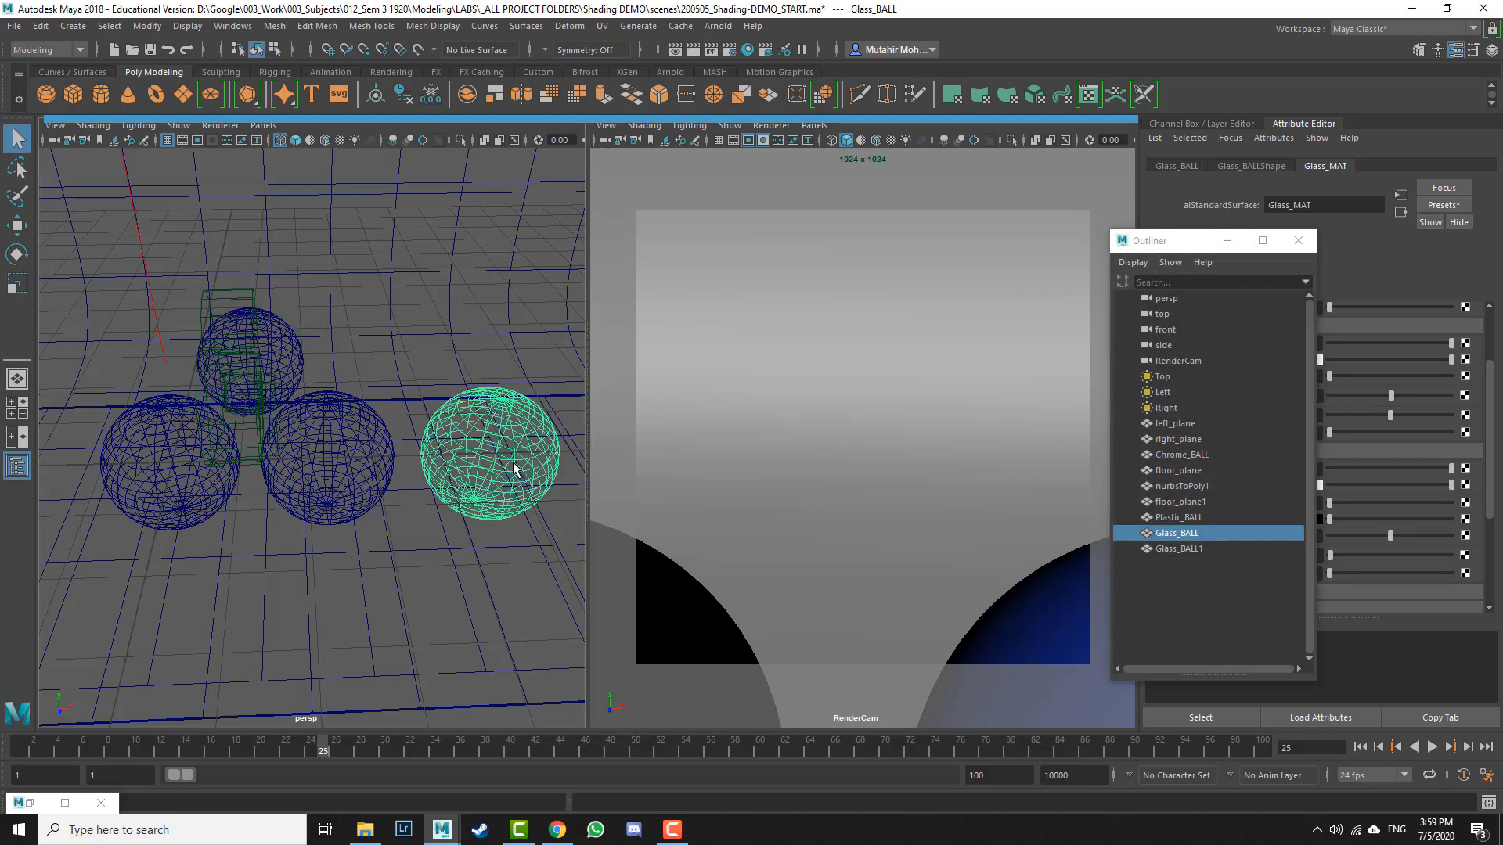
click(1183, 548)
double_click(1172, 549)
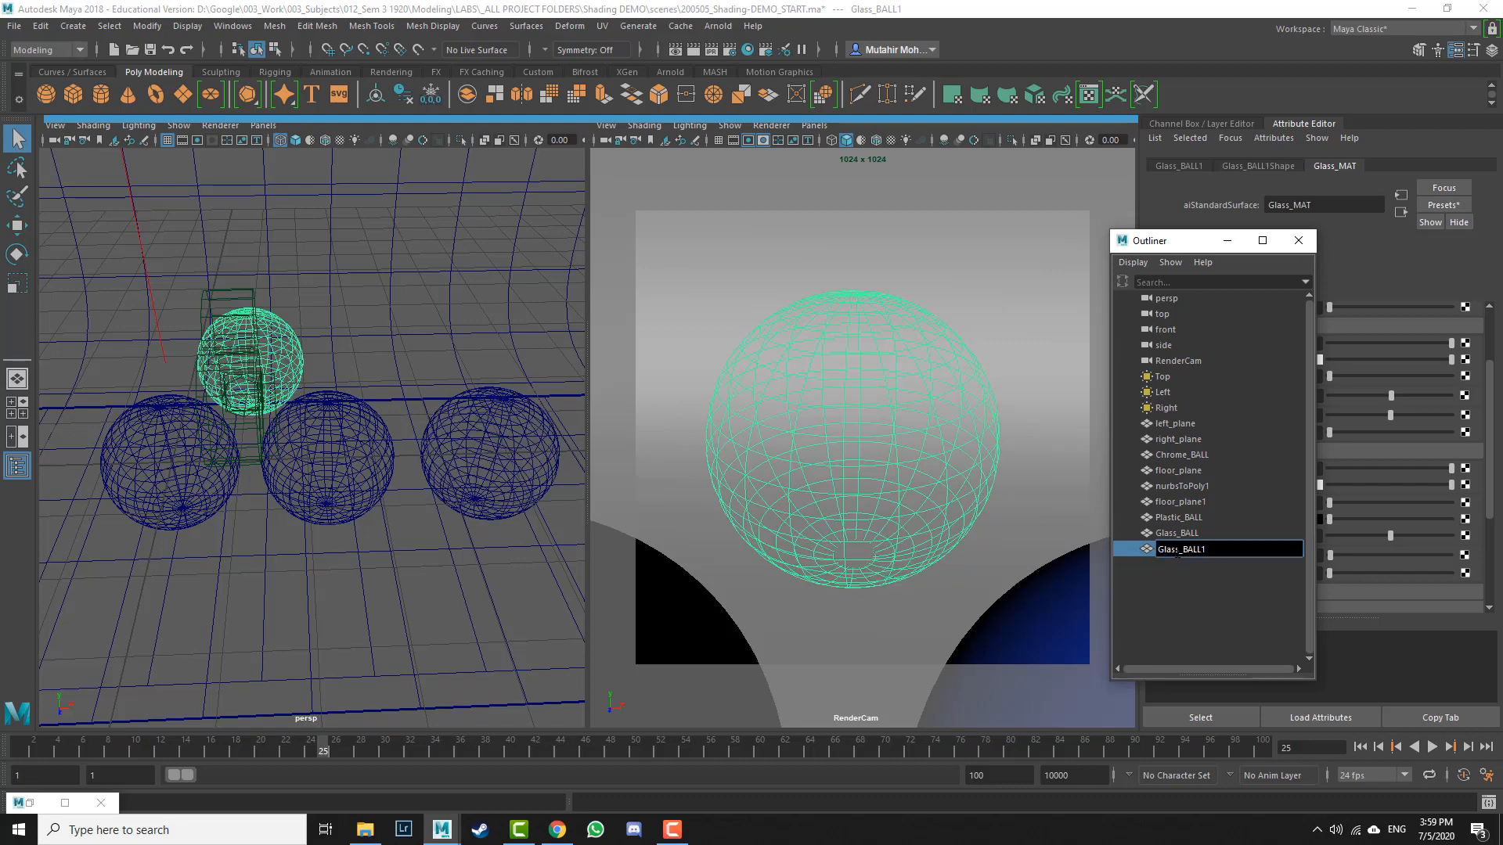
drag(1180, 550, 1049, 547)
text(Incandescent)
key(End)
key(BackSpace)
key(Return)
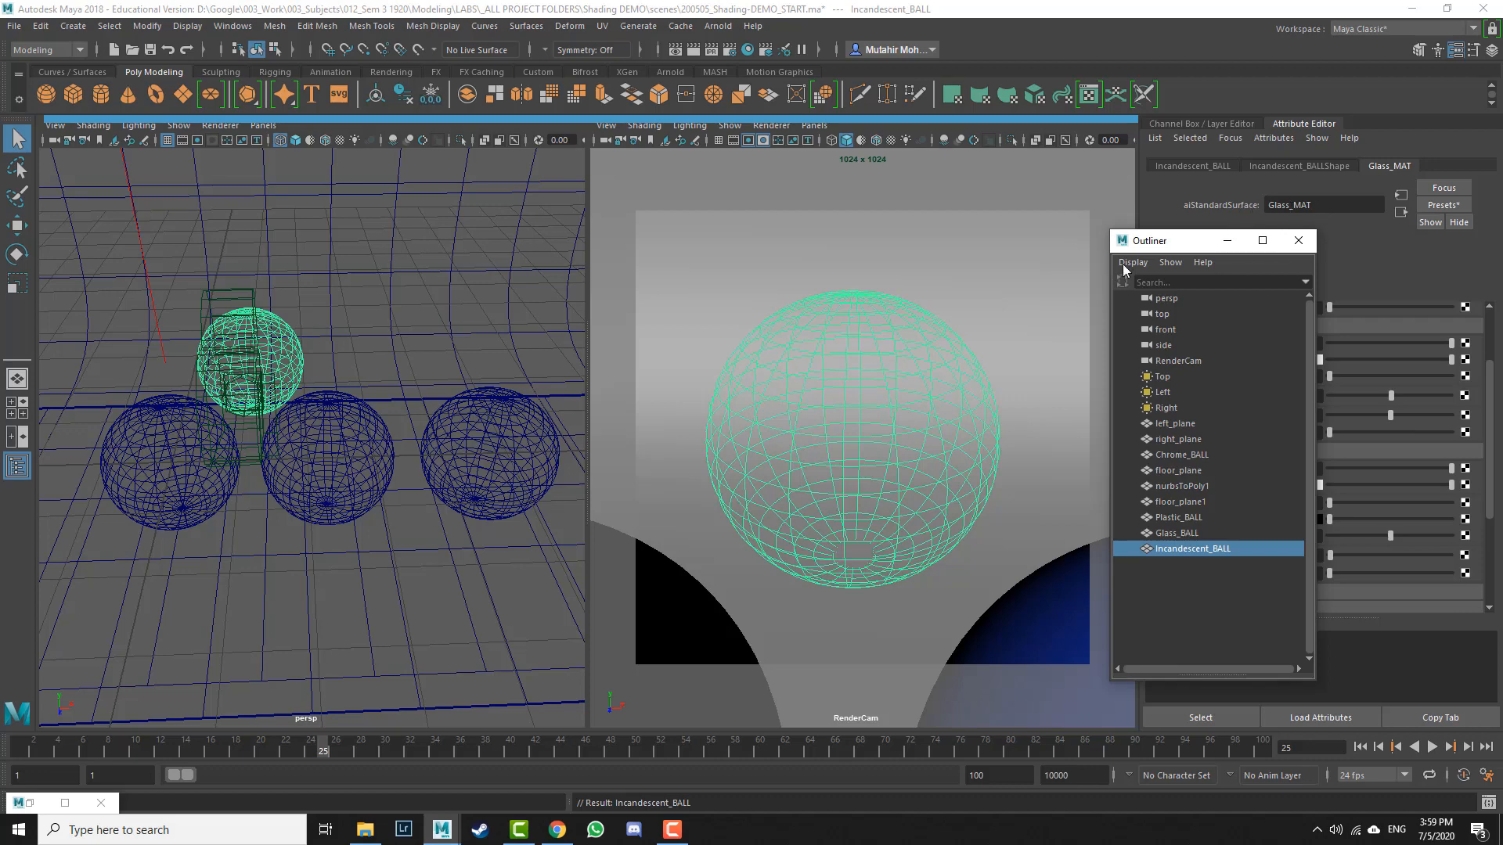
Step: Assign a new Arnold aiStandardSurface material to Incandescent_BALL
right_drag(273, 344, 308, 749)
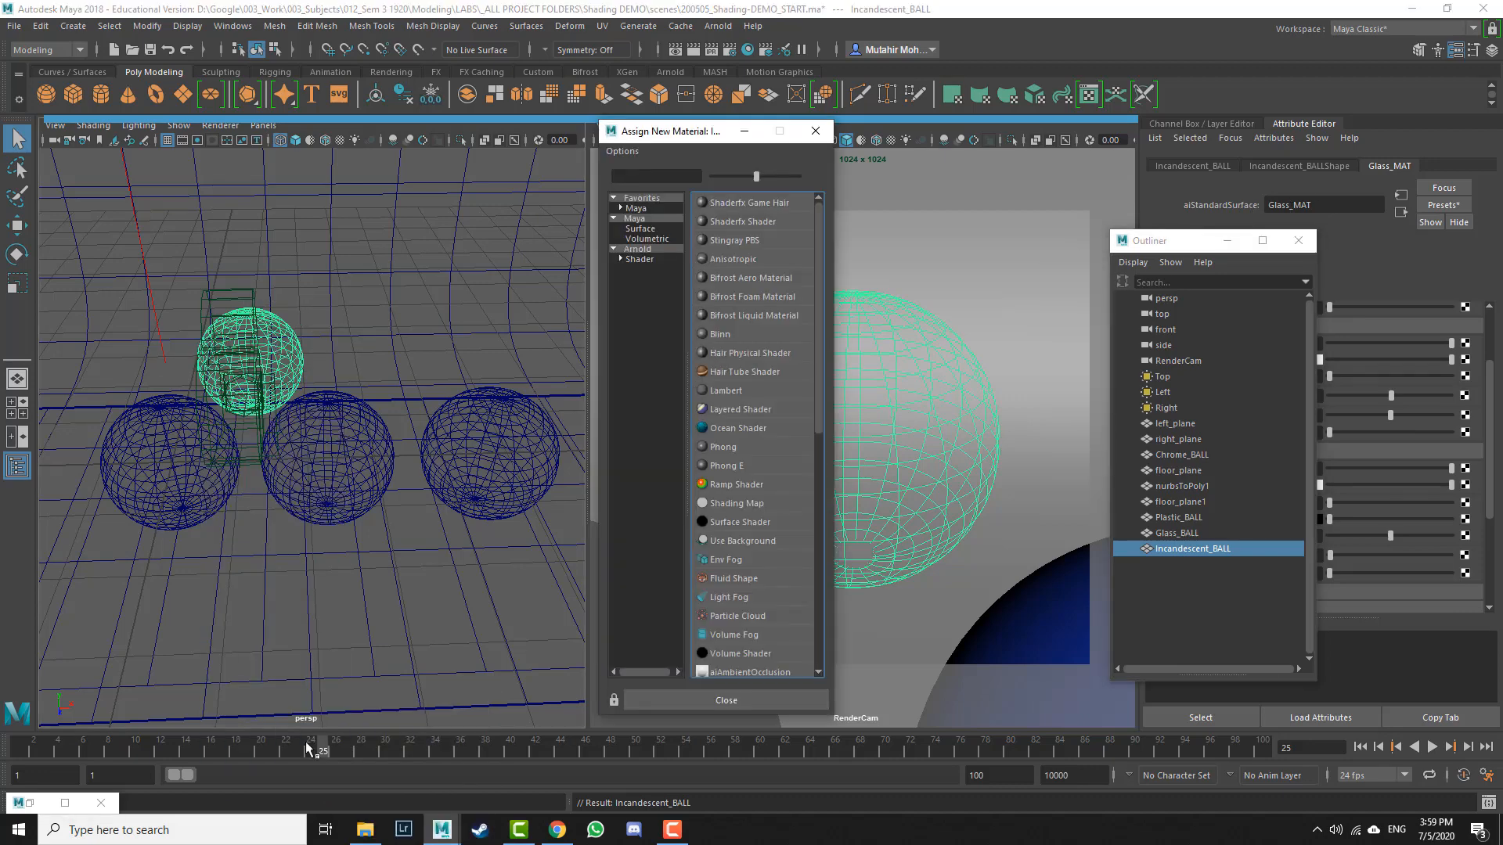
click(656, 260)
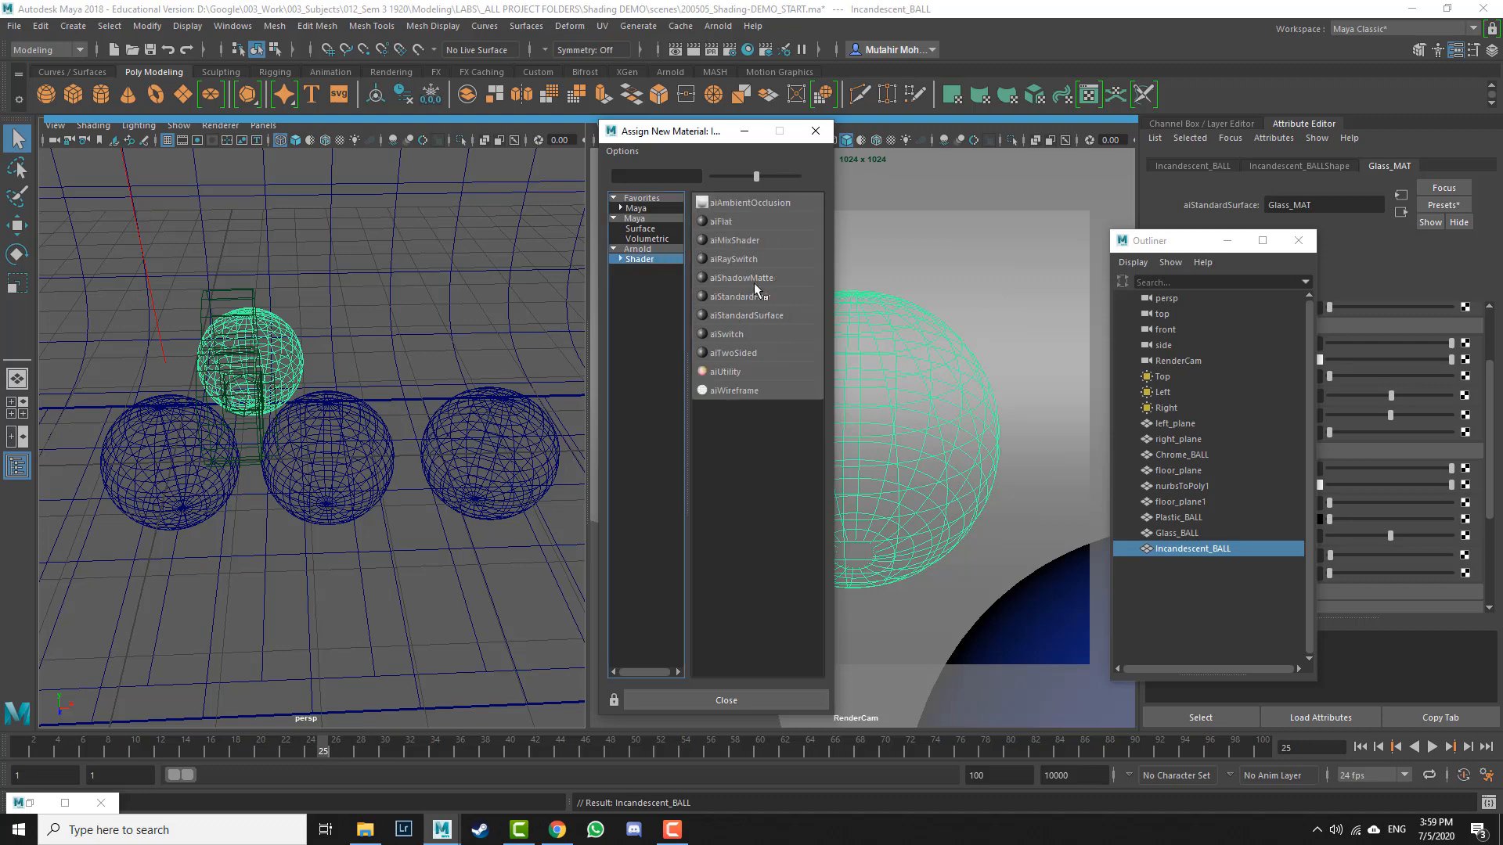
click(747, 316)
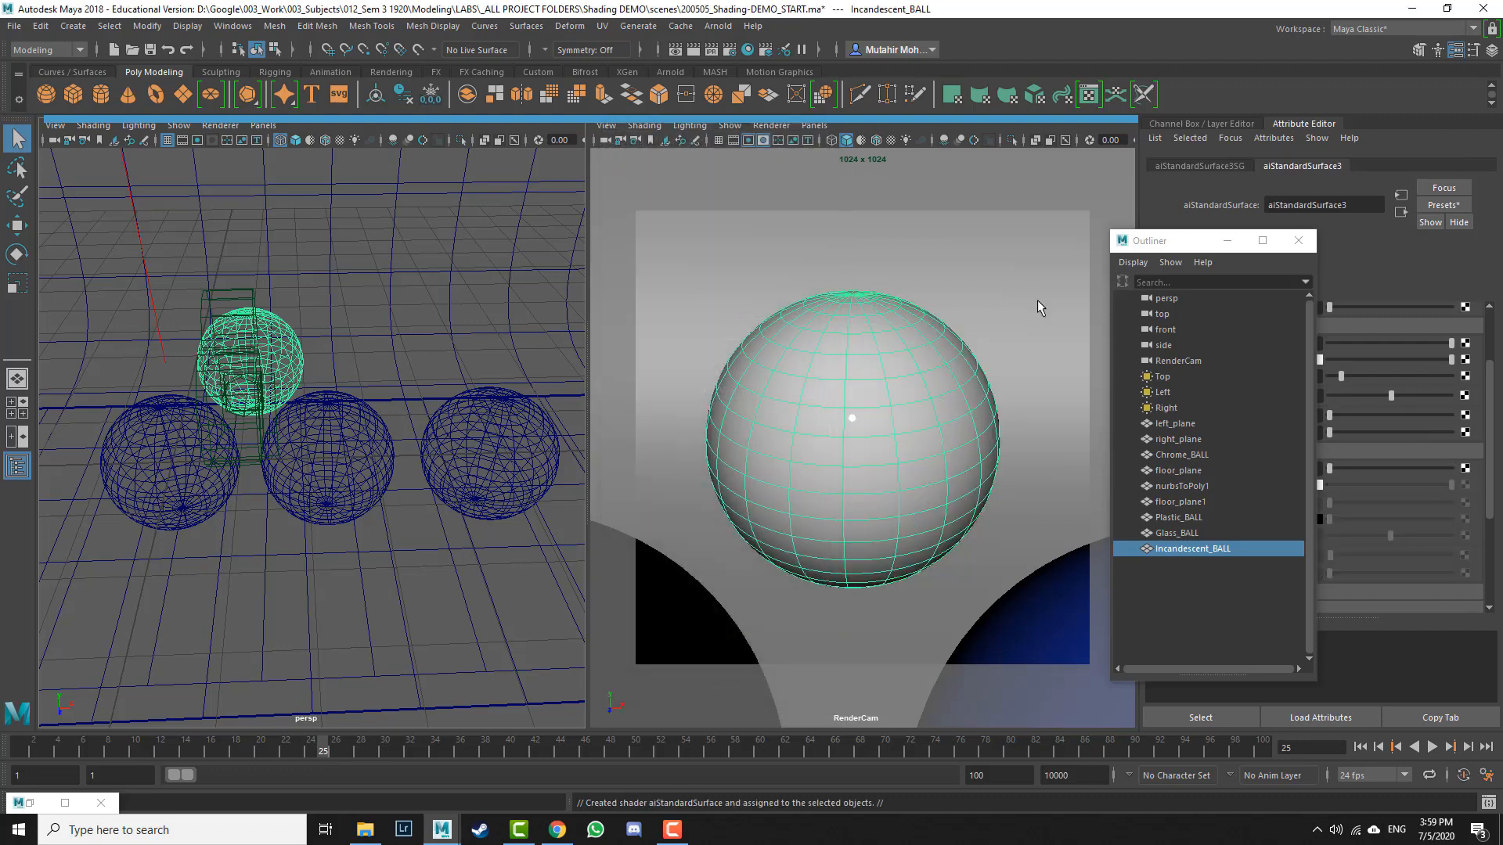
click(1296, 248)
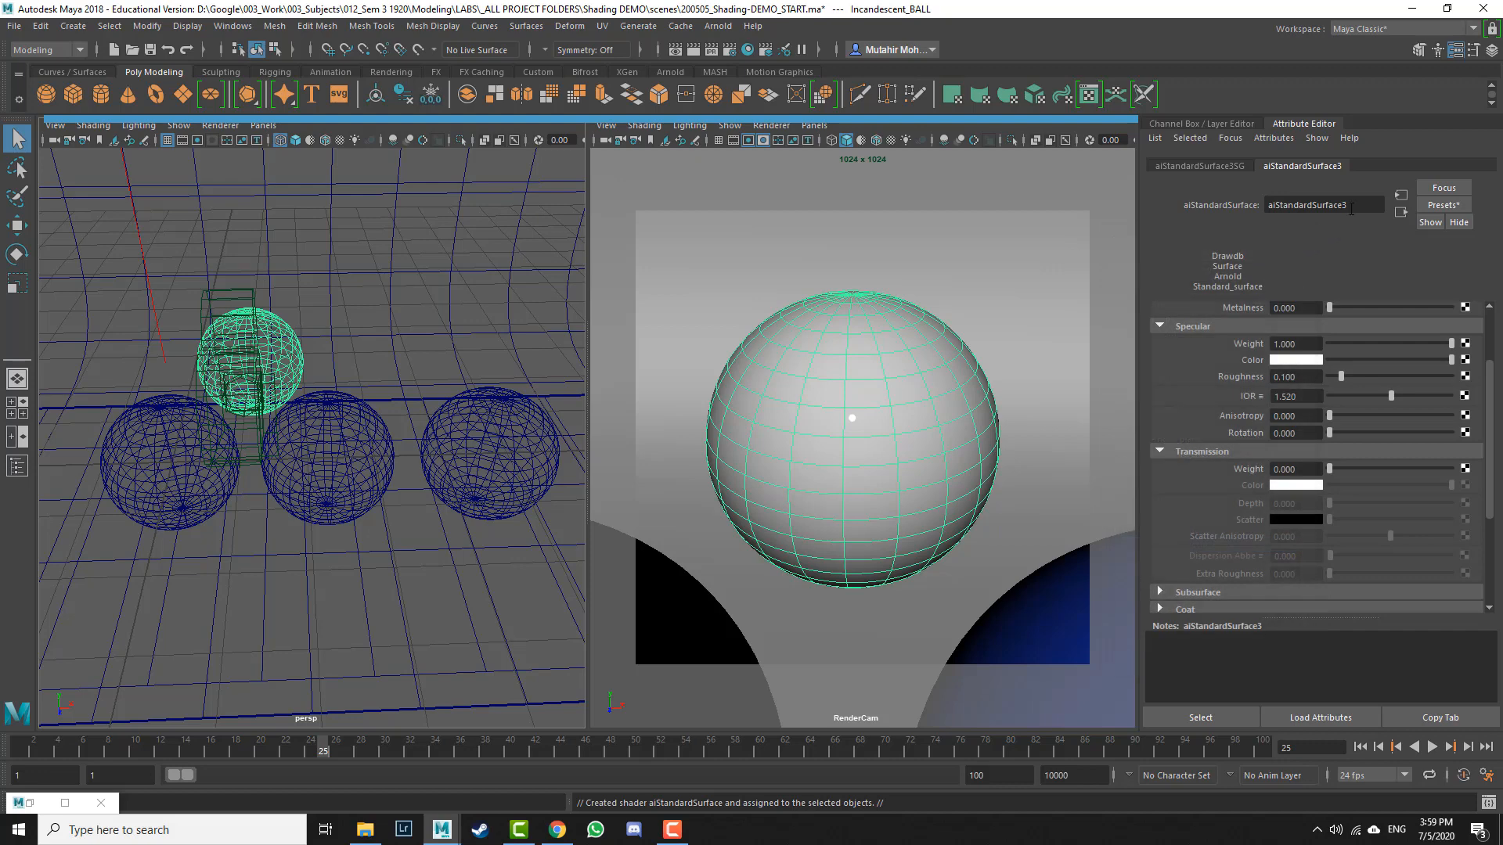
drag(1360, 206, 1196, 208)
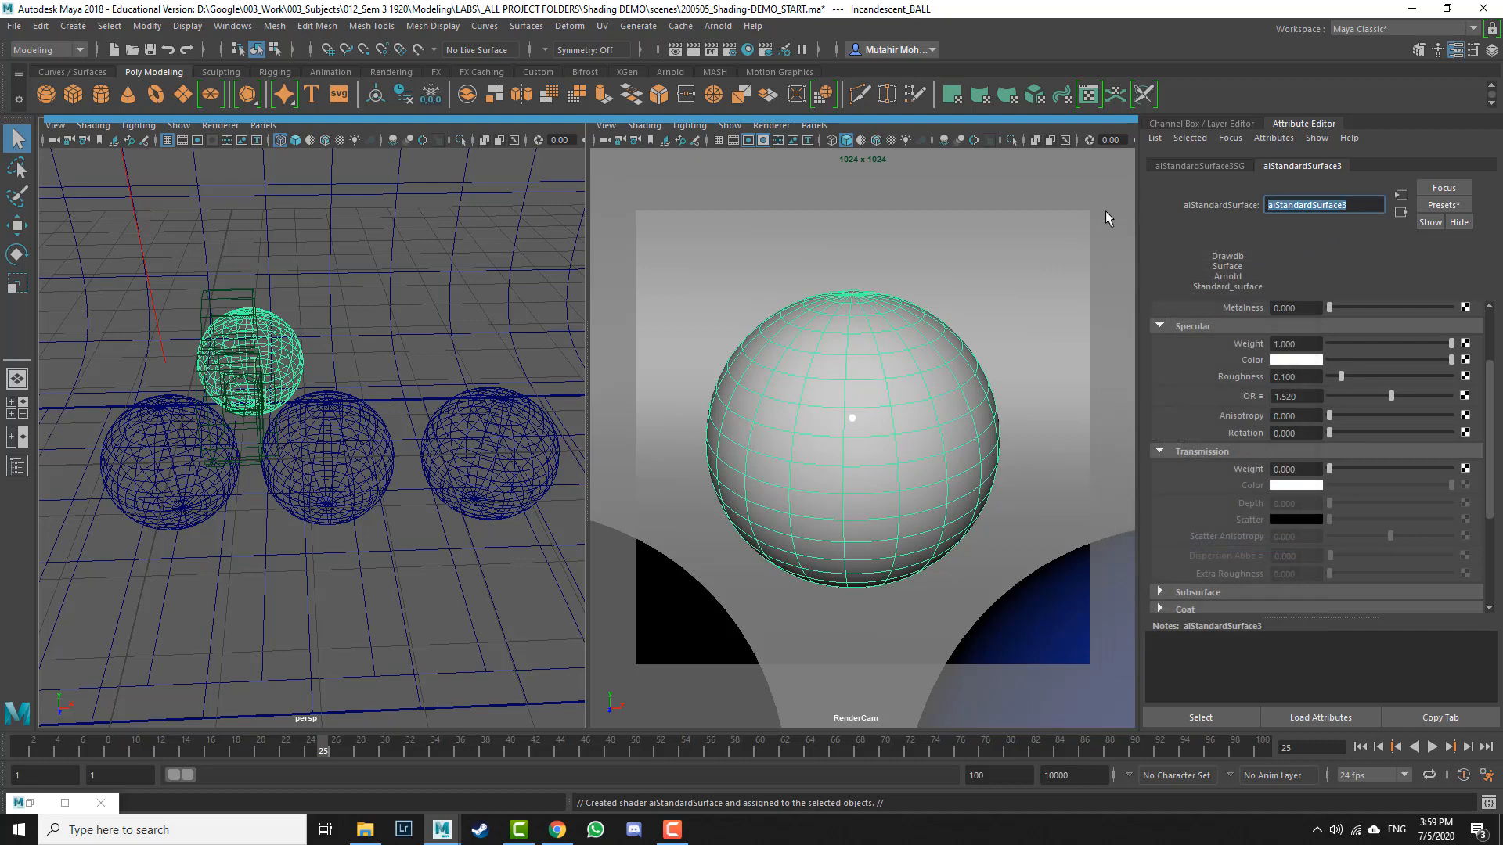
text(1)
key(ctrl+z)
click(942, 185)
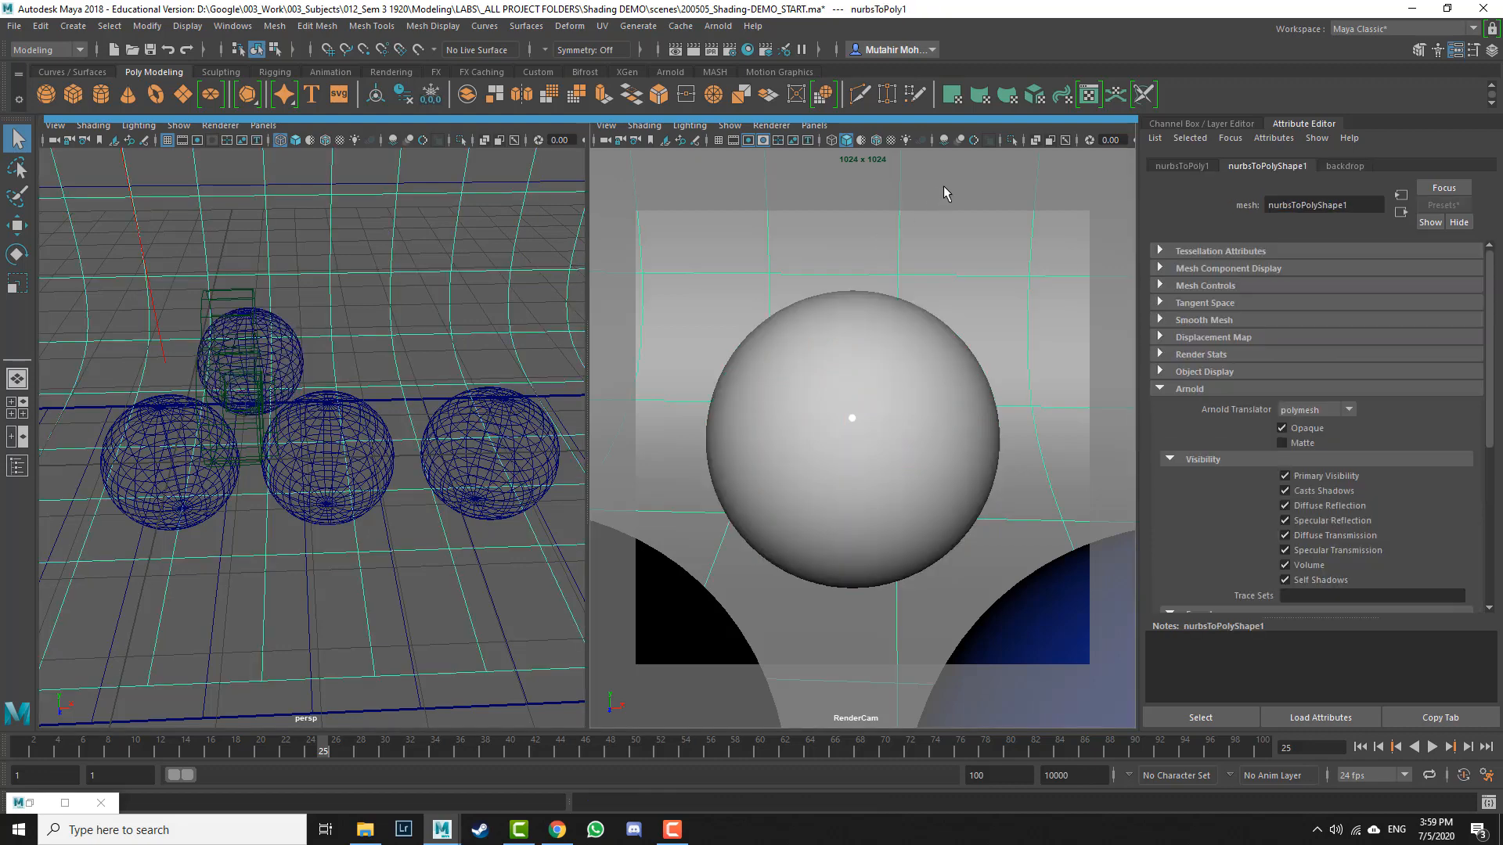
Step: Reselect Incandescent_BALL and rename its new material Incandescent_MAT
key(shift+o)
click(1210, 548)
double_click(1210, 548)
key(ctrl+c)
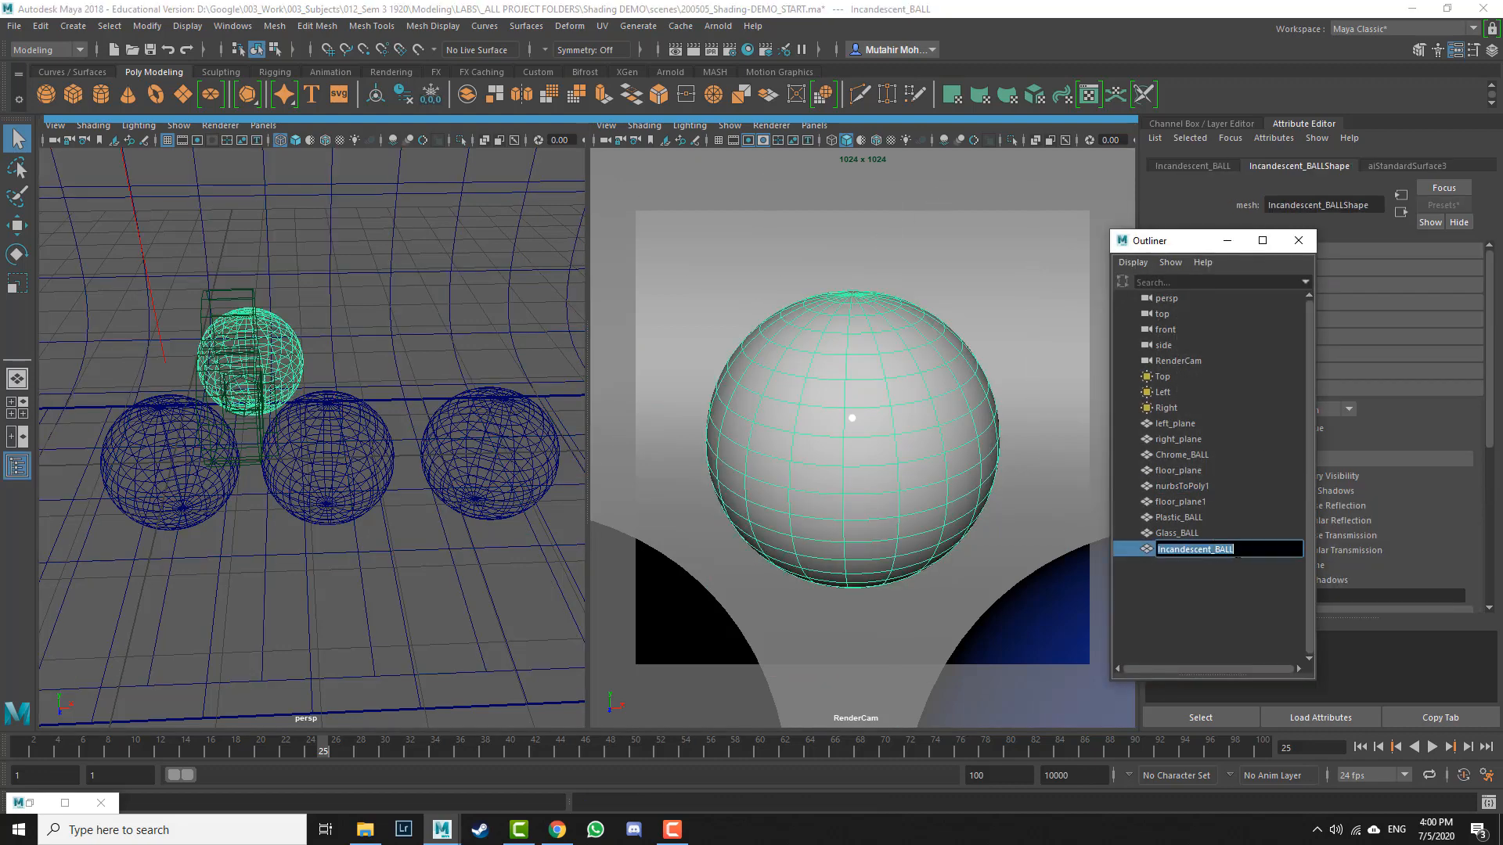
click(1313, 207)
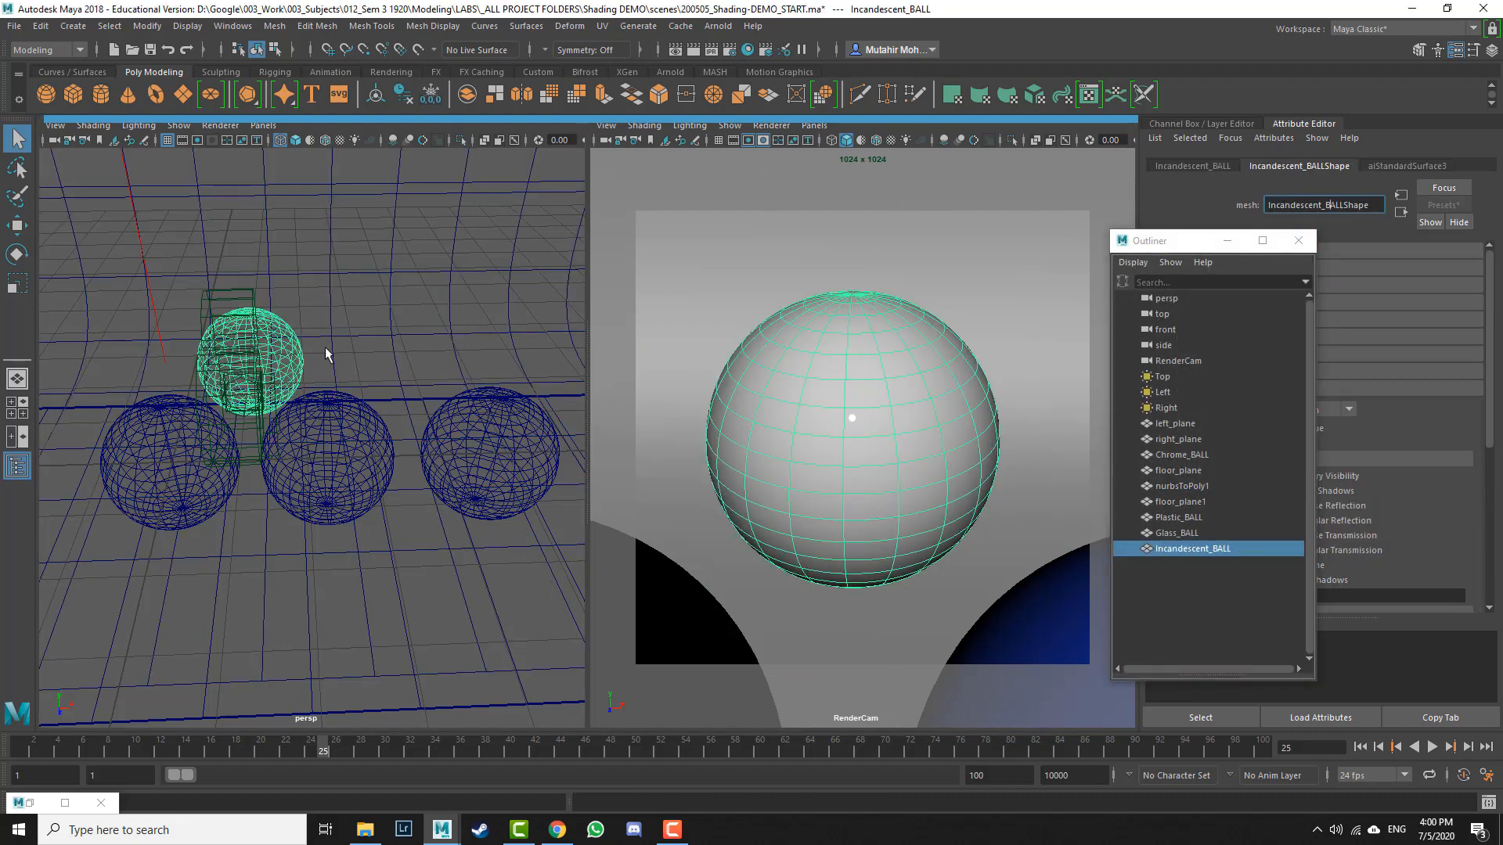
click(297, 347)
click(1428, 167)
drag(1361, 205, 1161, 206)
key(ctrl+v)
key(shift+Left)
key(shift+Left)
key(shift+Left)
key(shift+Left)
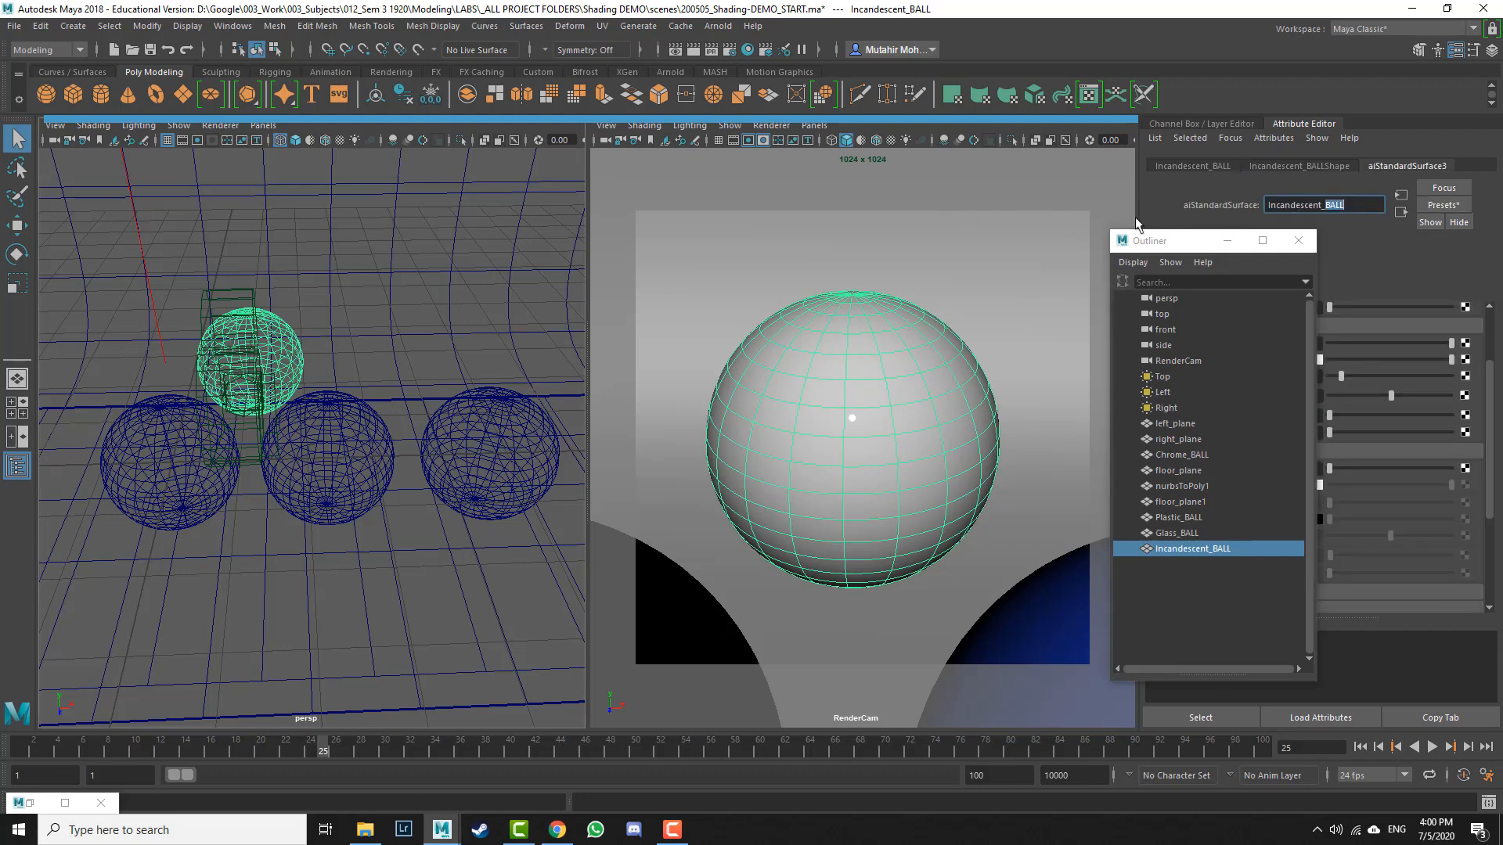
text(MAT)
key(Return)
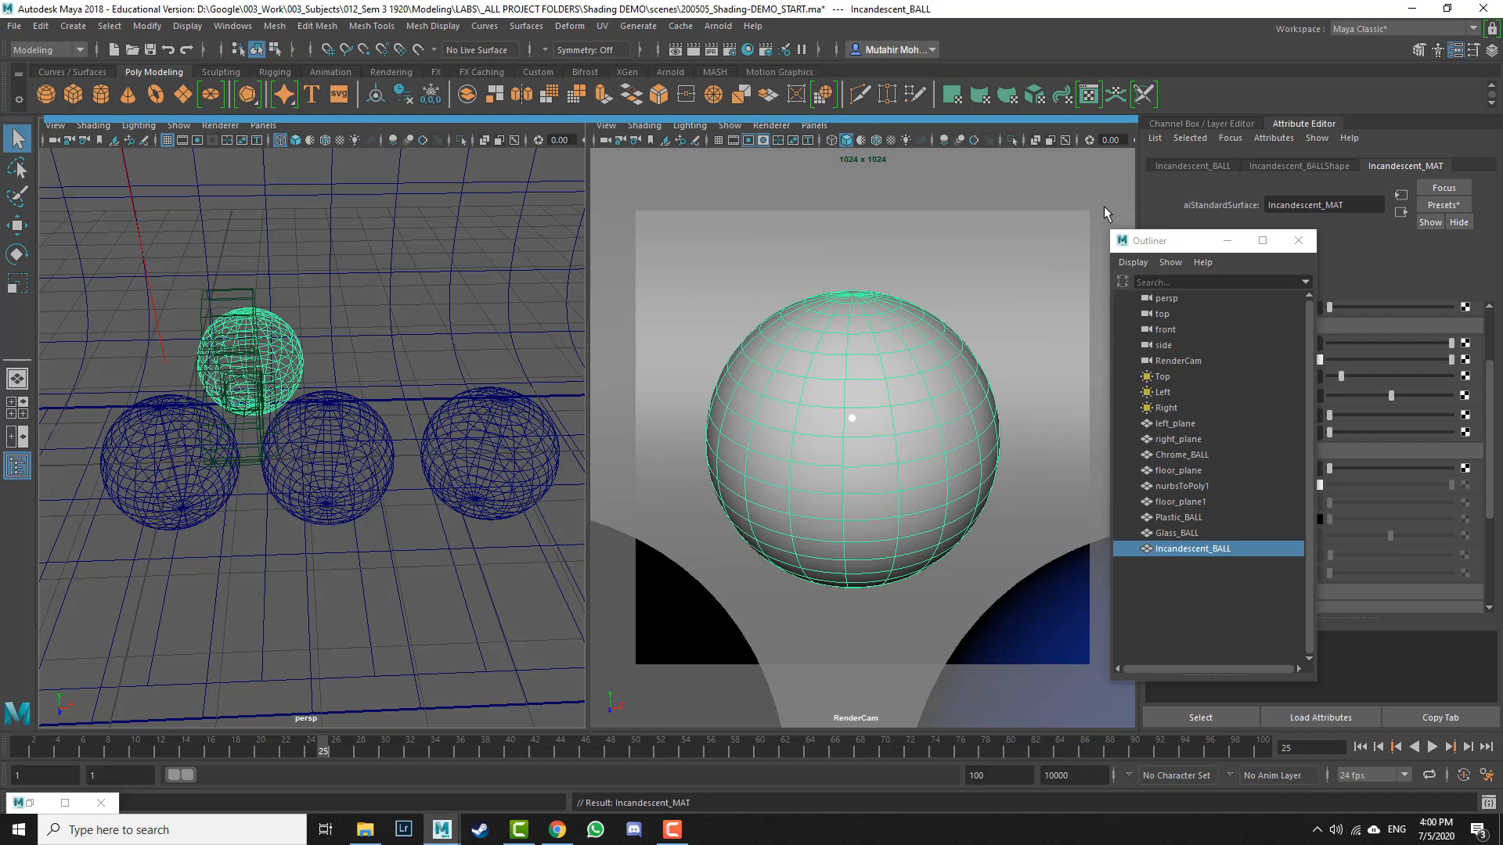
Step: Apply the Incandescent_Bulb preset to Incandescent_MAT, replacing all selected
click(1297, 240)
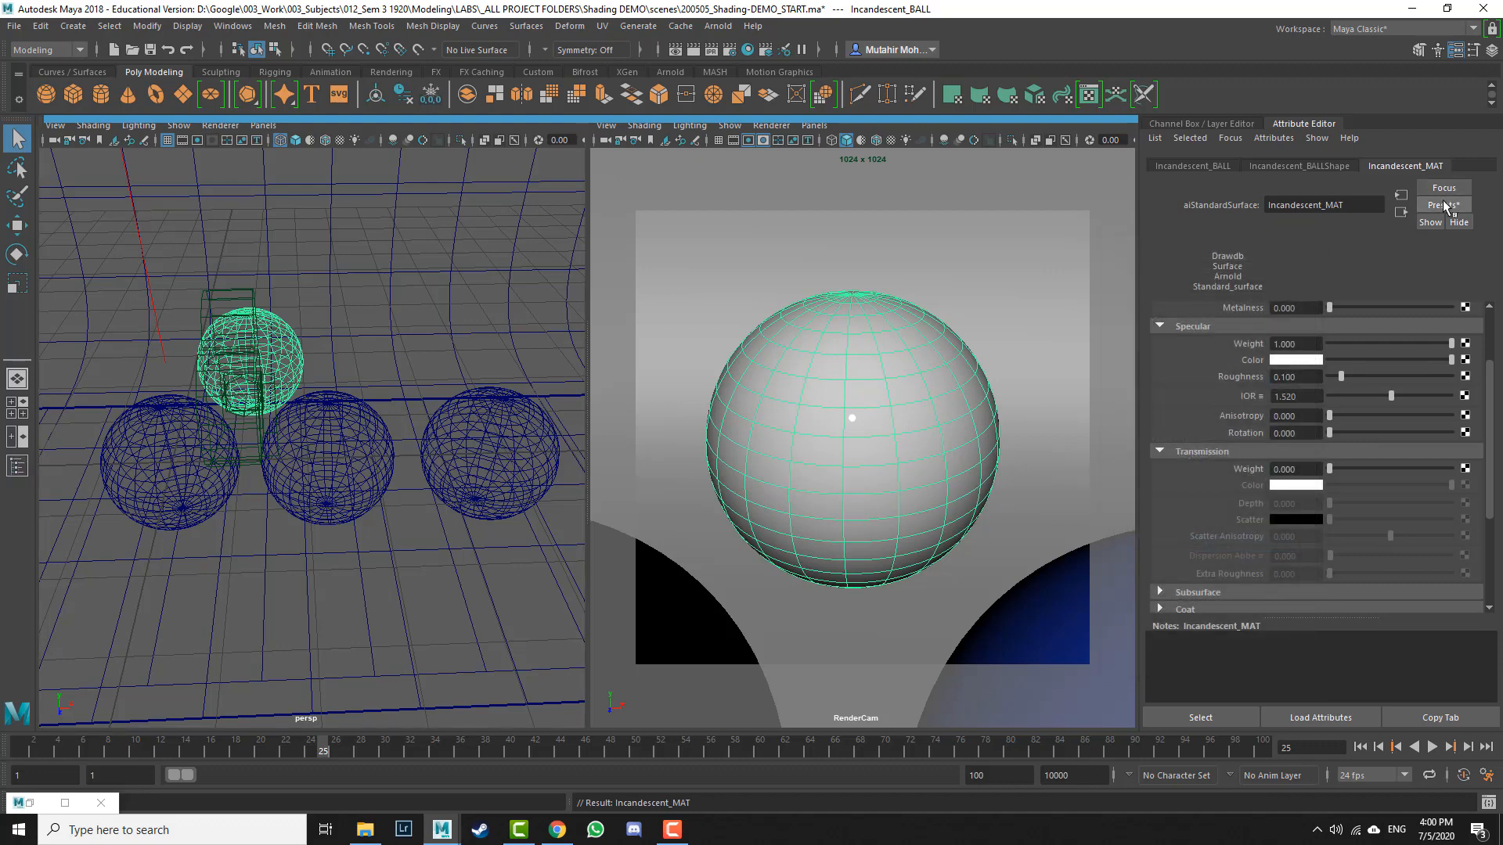
click(1444, 206)
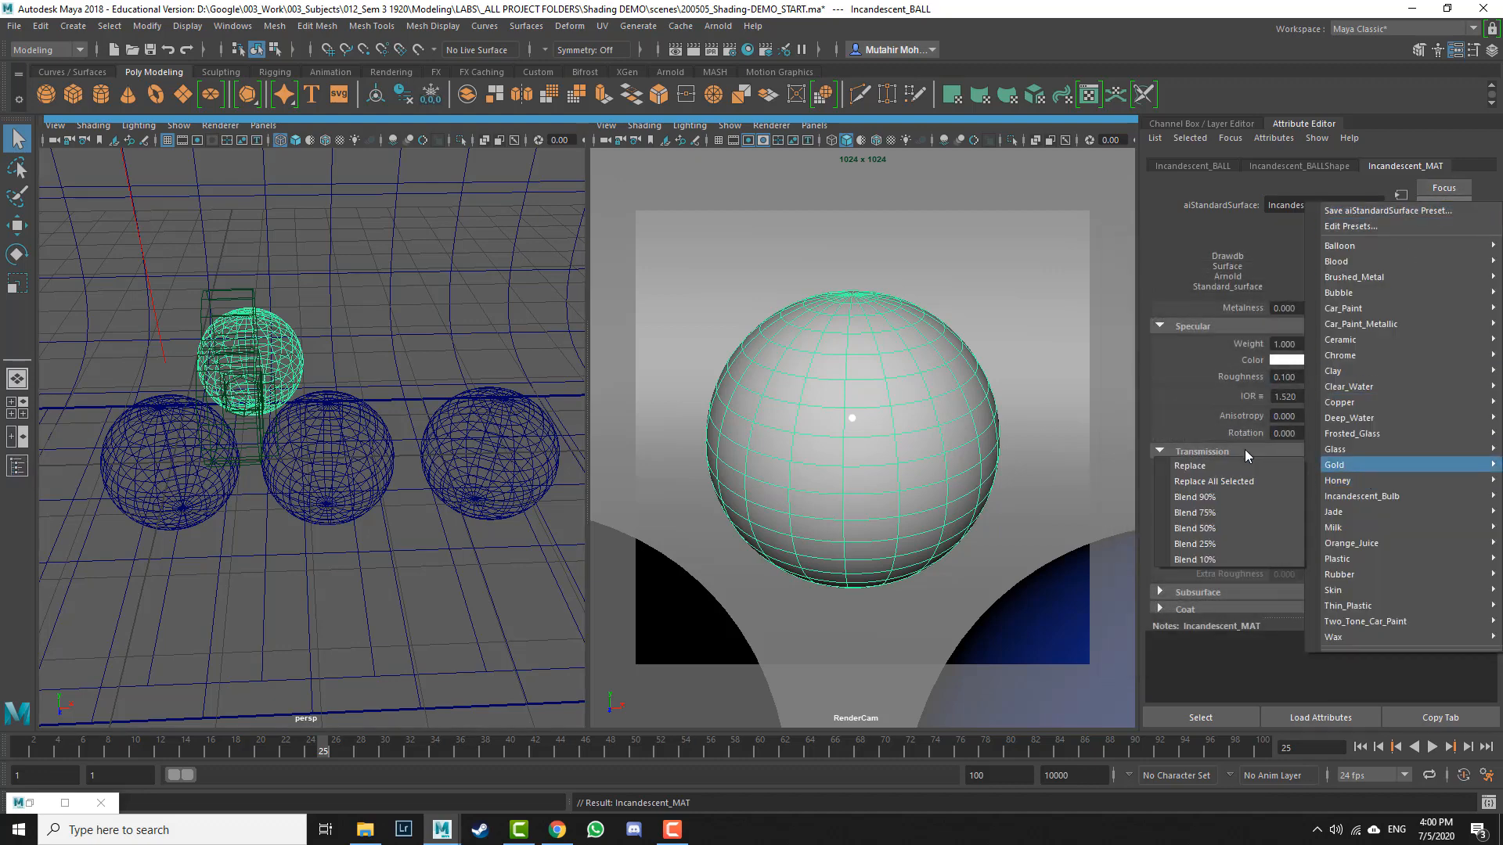
mouse_move(1370, 496)
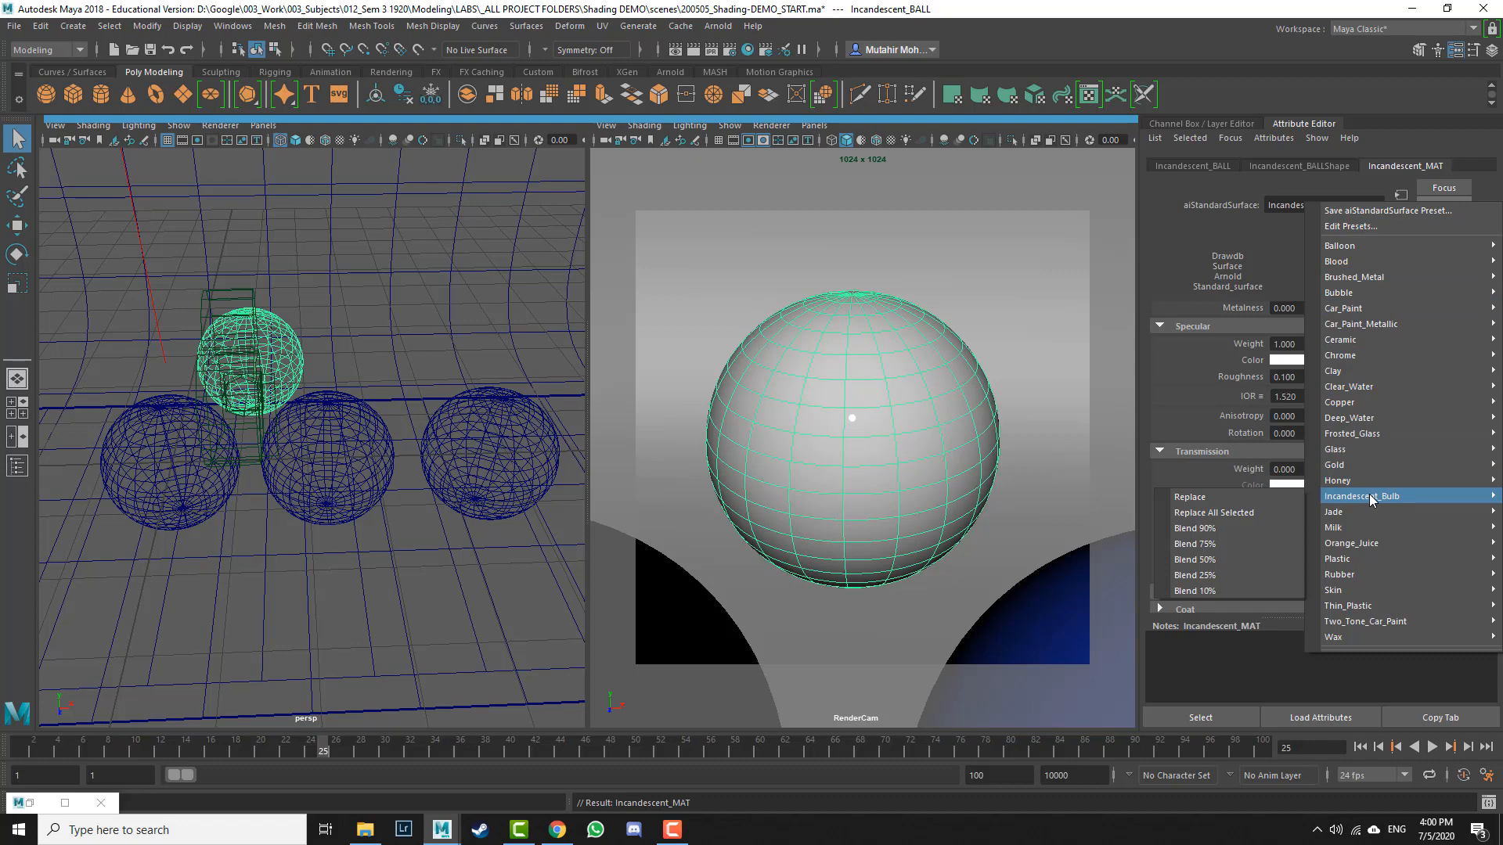
click(1278, 512)
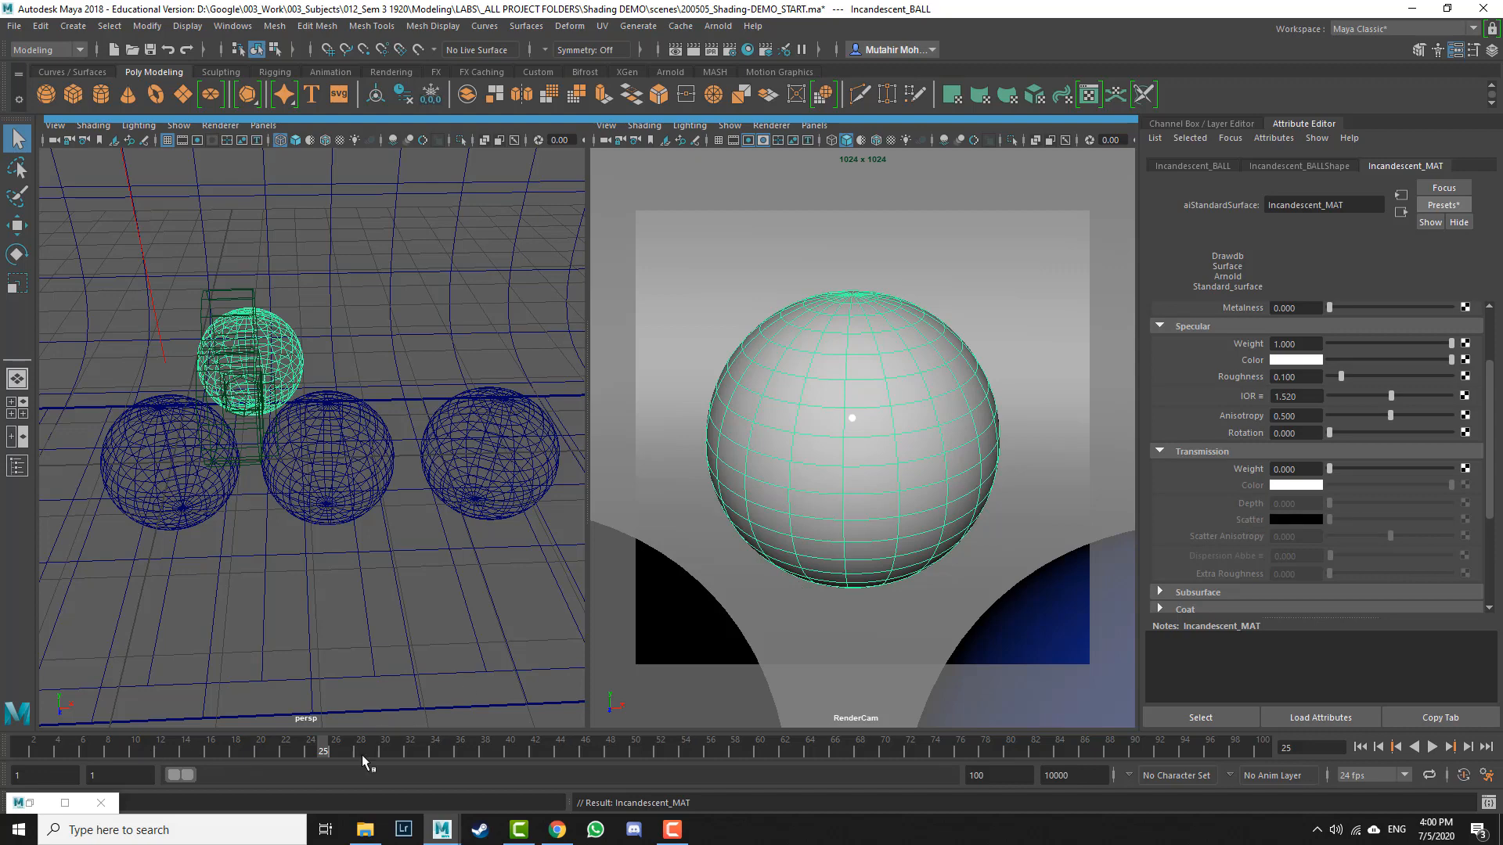
click(1443, 205)
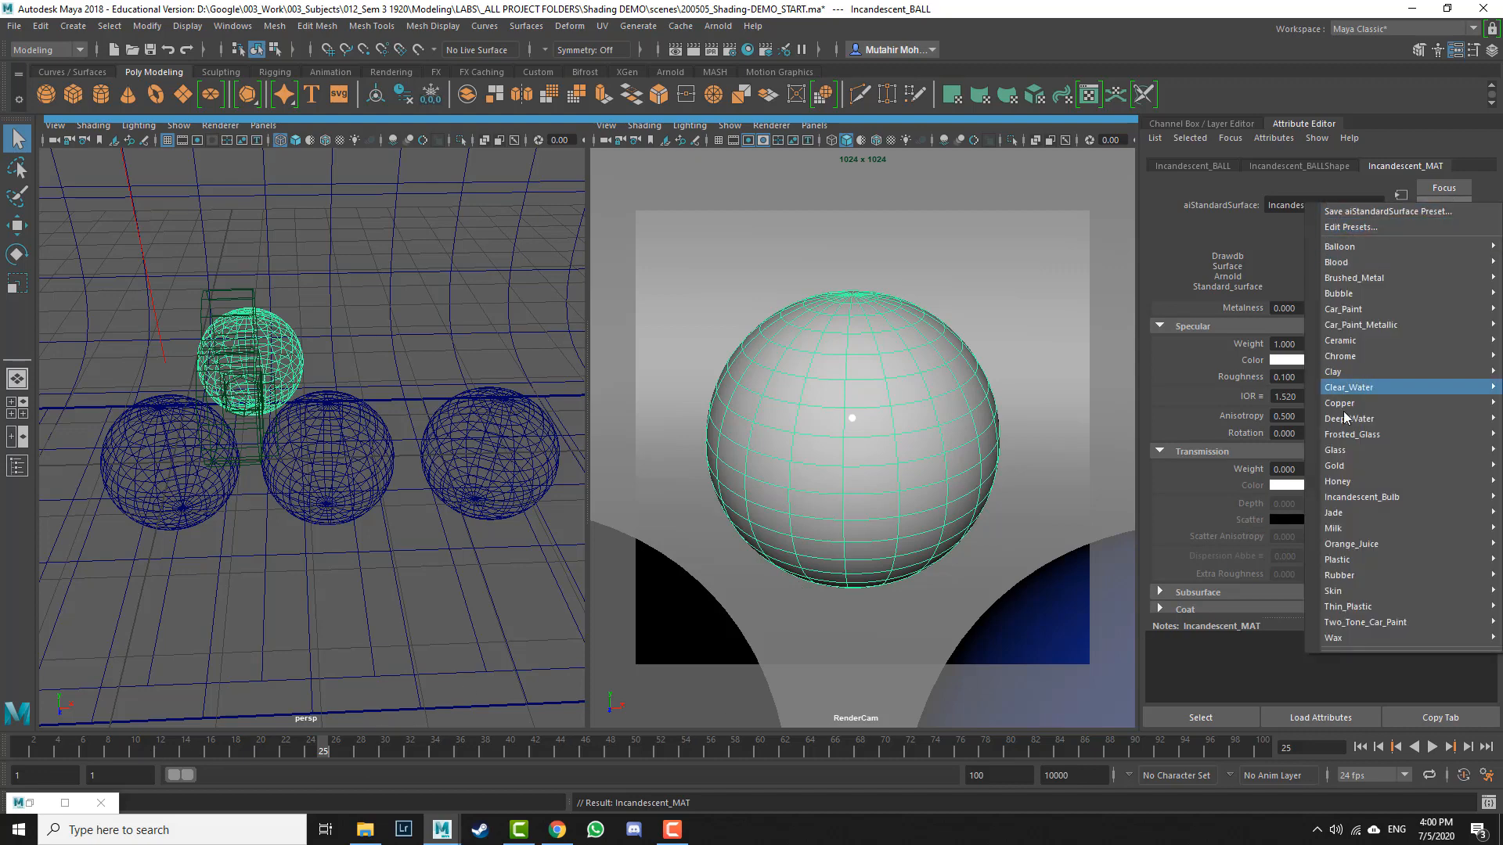
click(1213, 519)
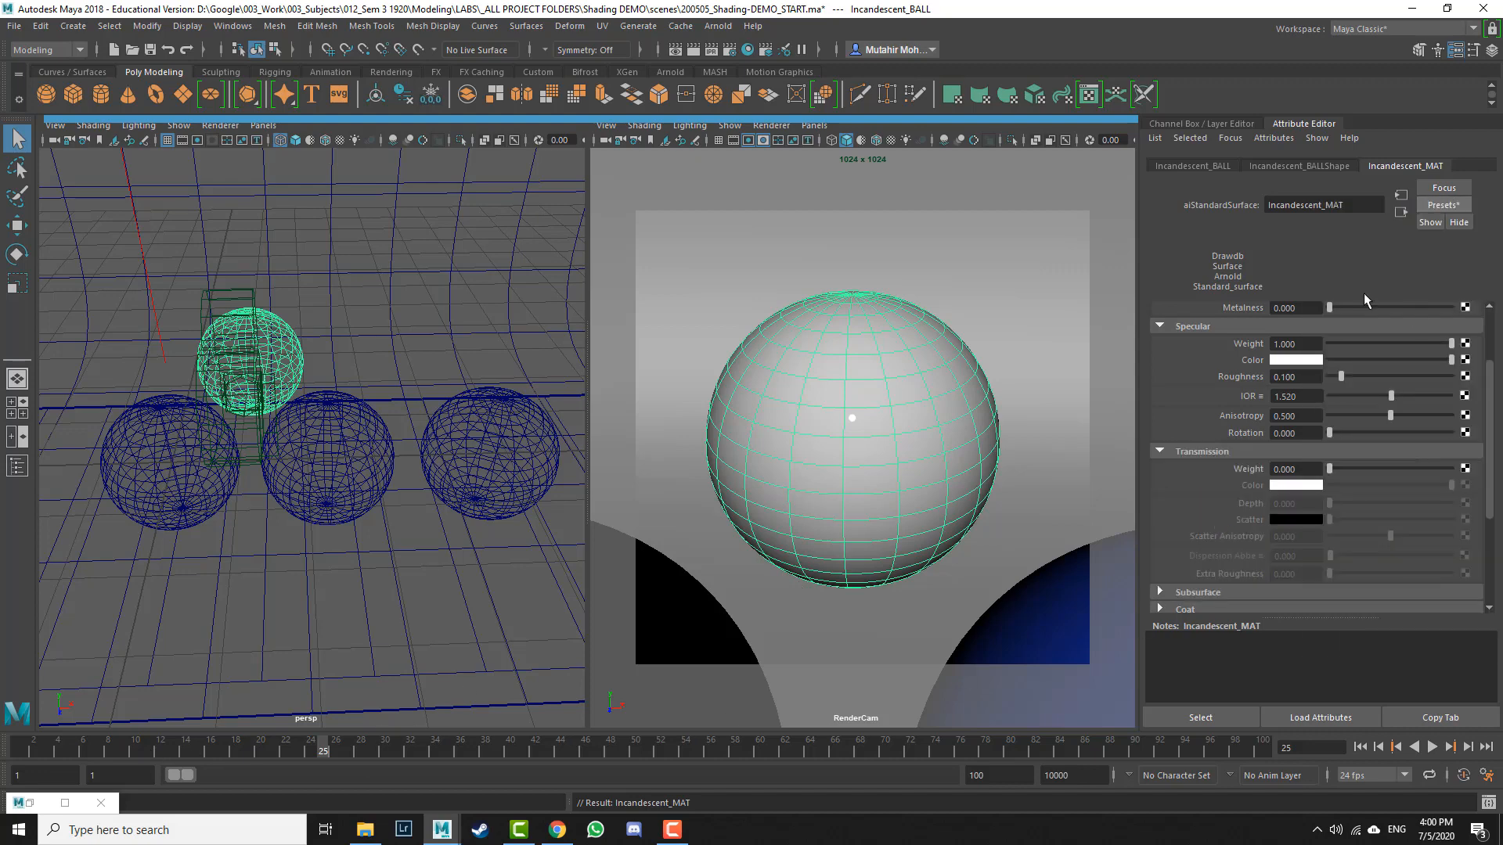
Step: Open the Arnold RenderView and start an interactive render of the RenderCam view
click(30, 802)
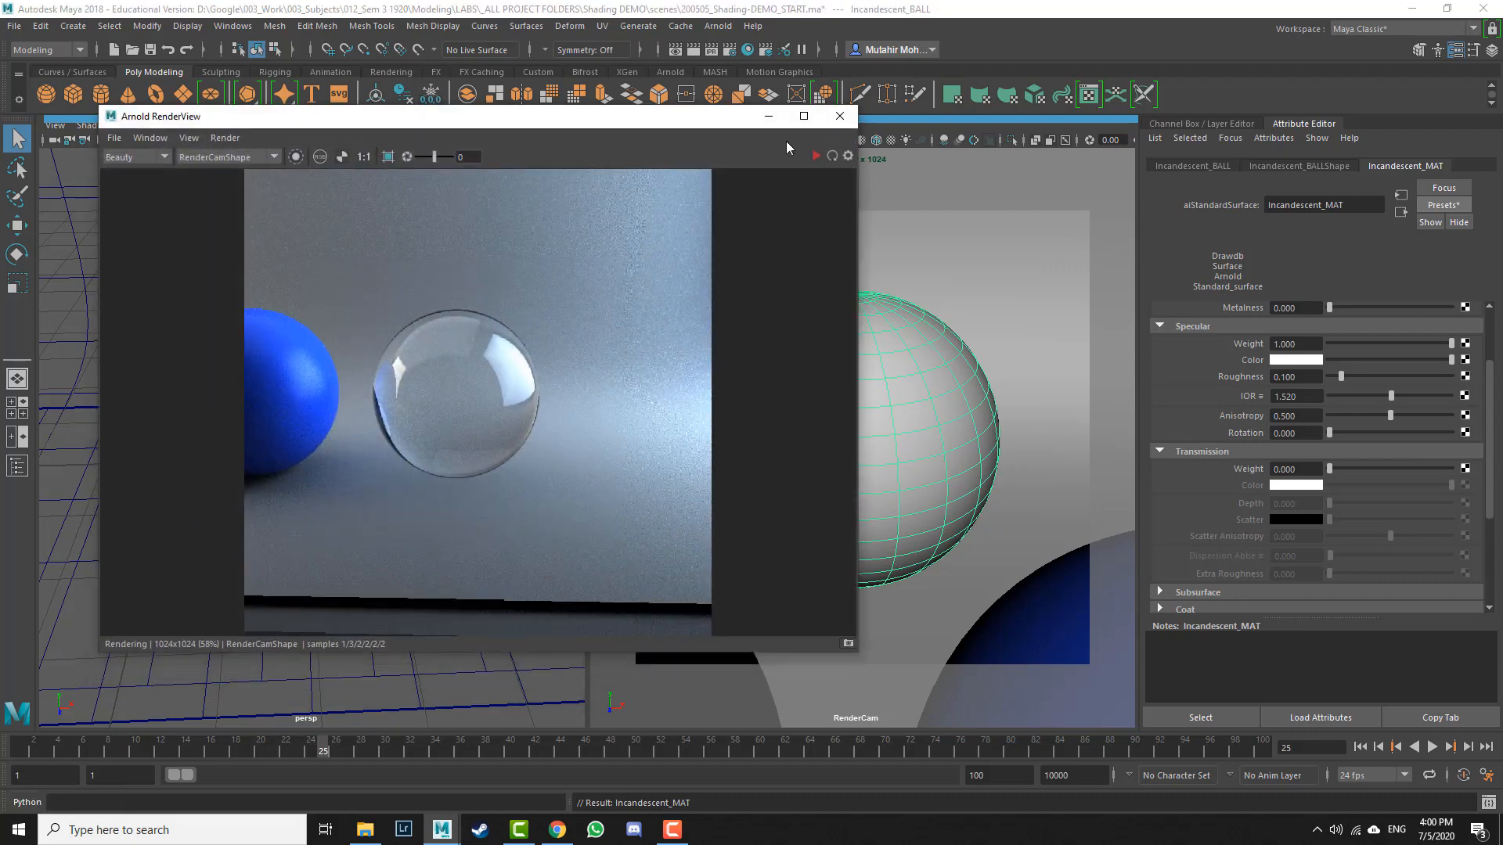
click(818, 157)
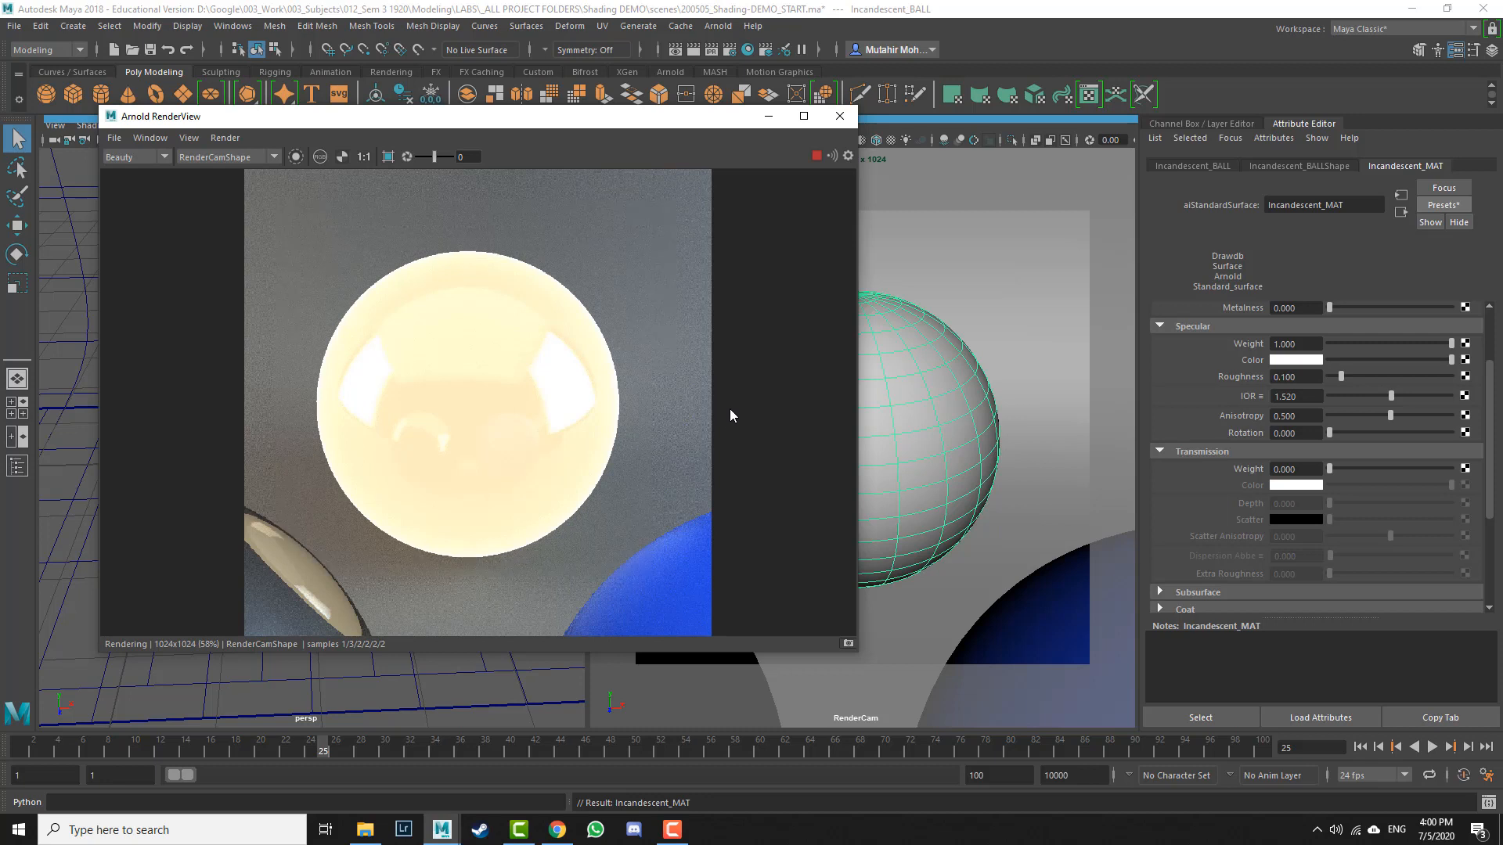
Step: Stop the render and set the ball shape's Arnold Translator to mesh_light
click(1331, 163)
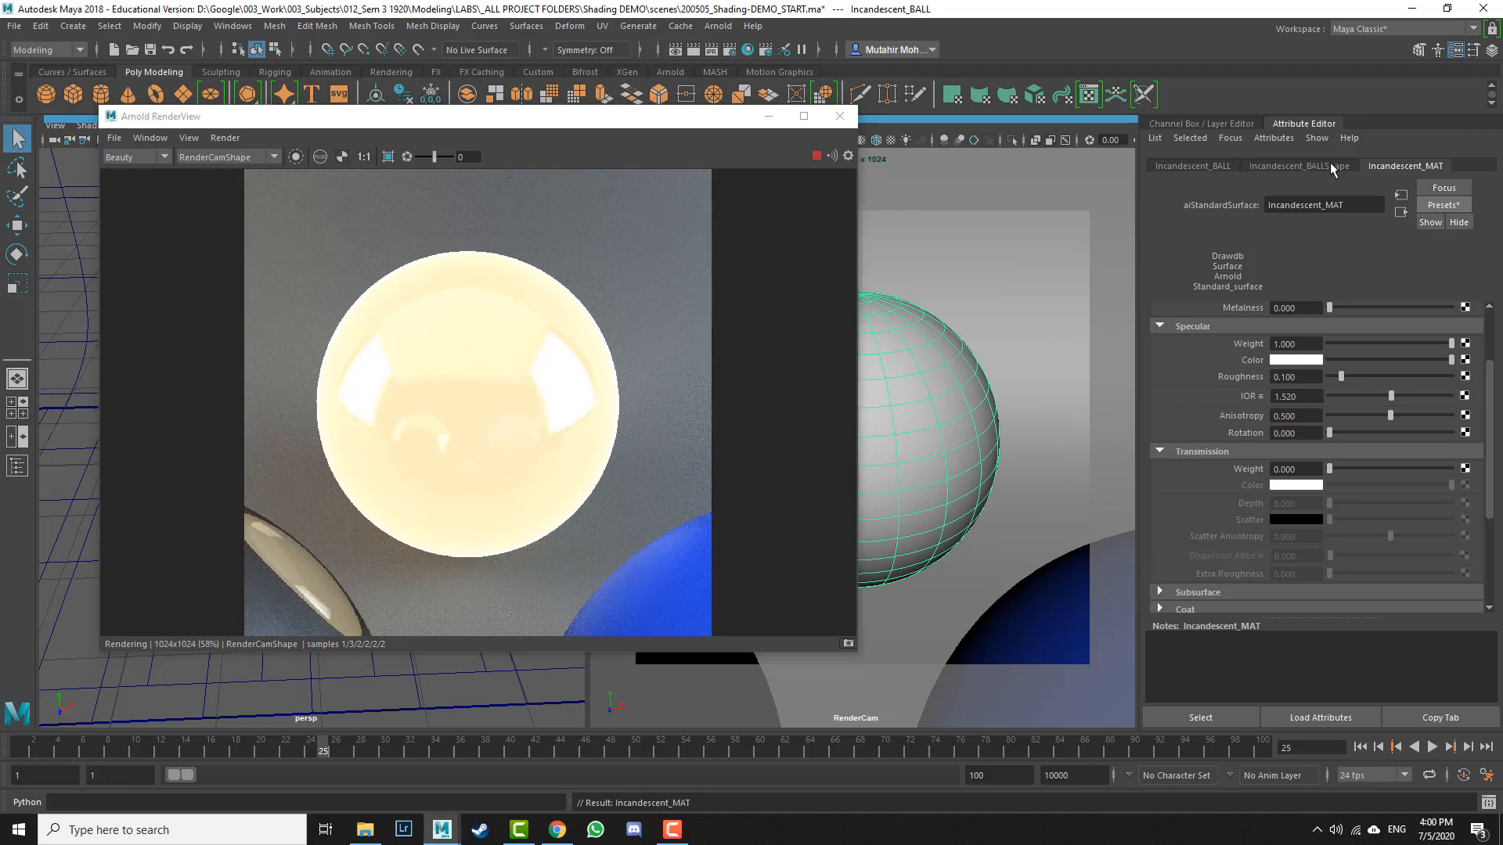
click(814, 156)
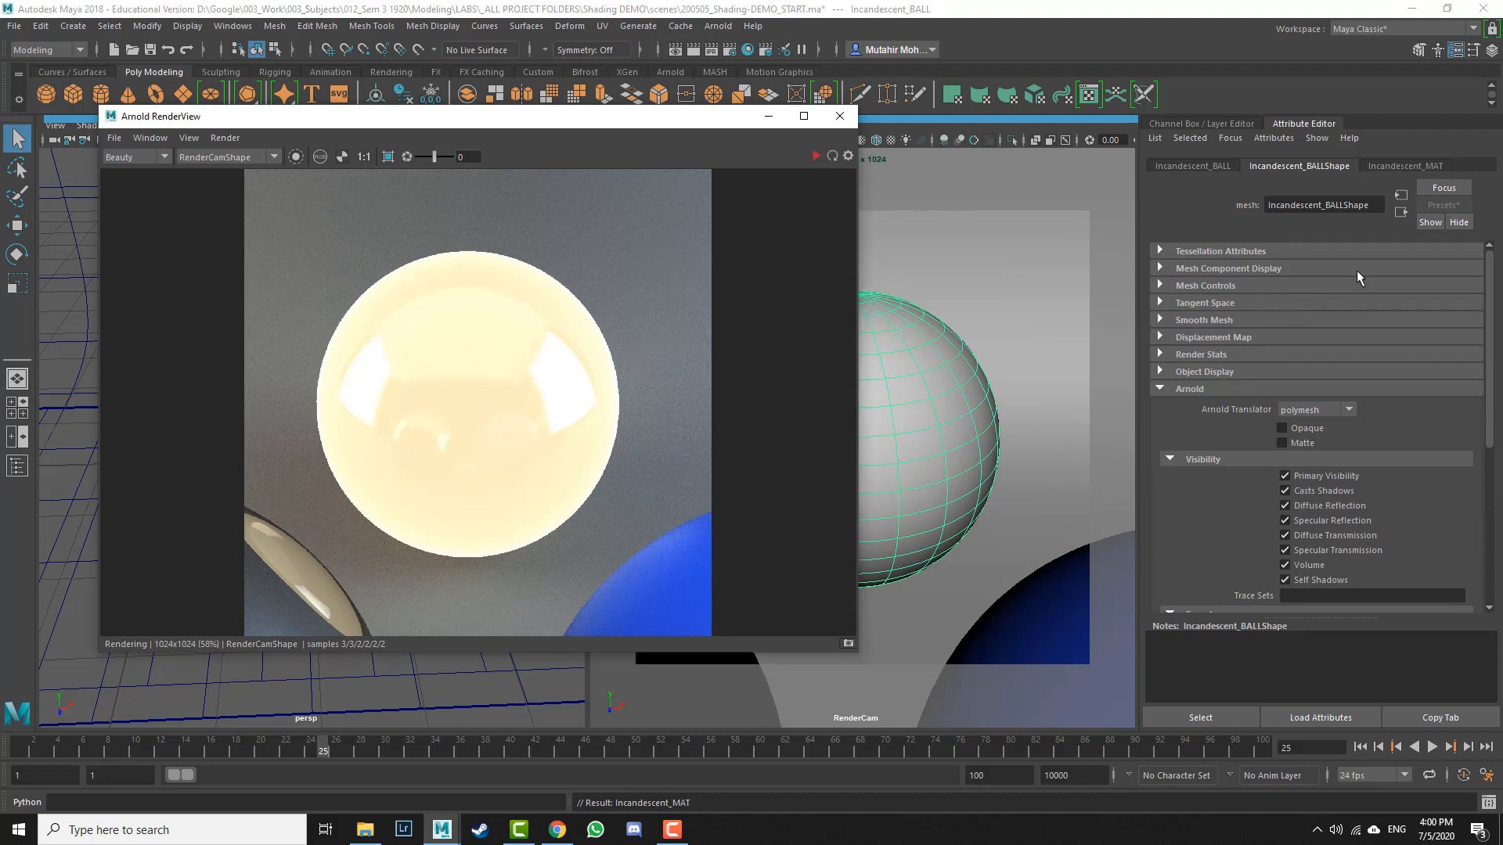
click(1352, 411)
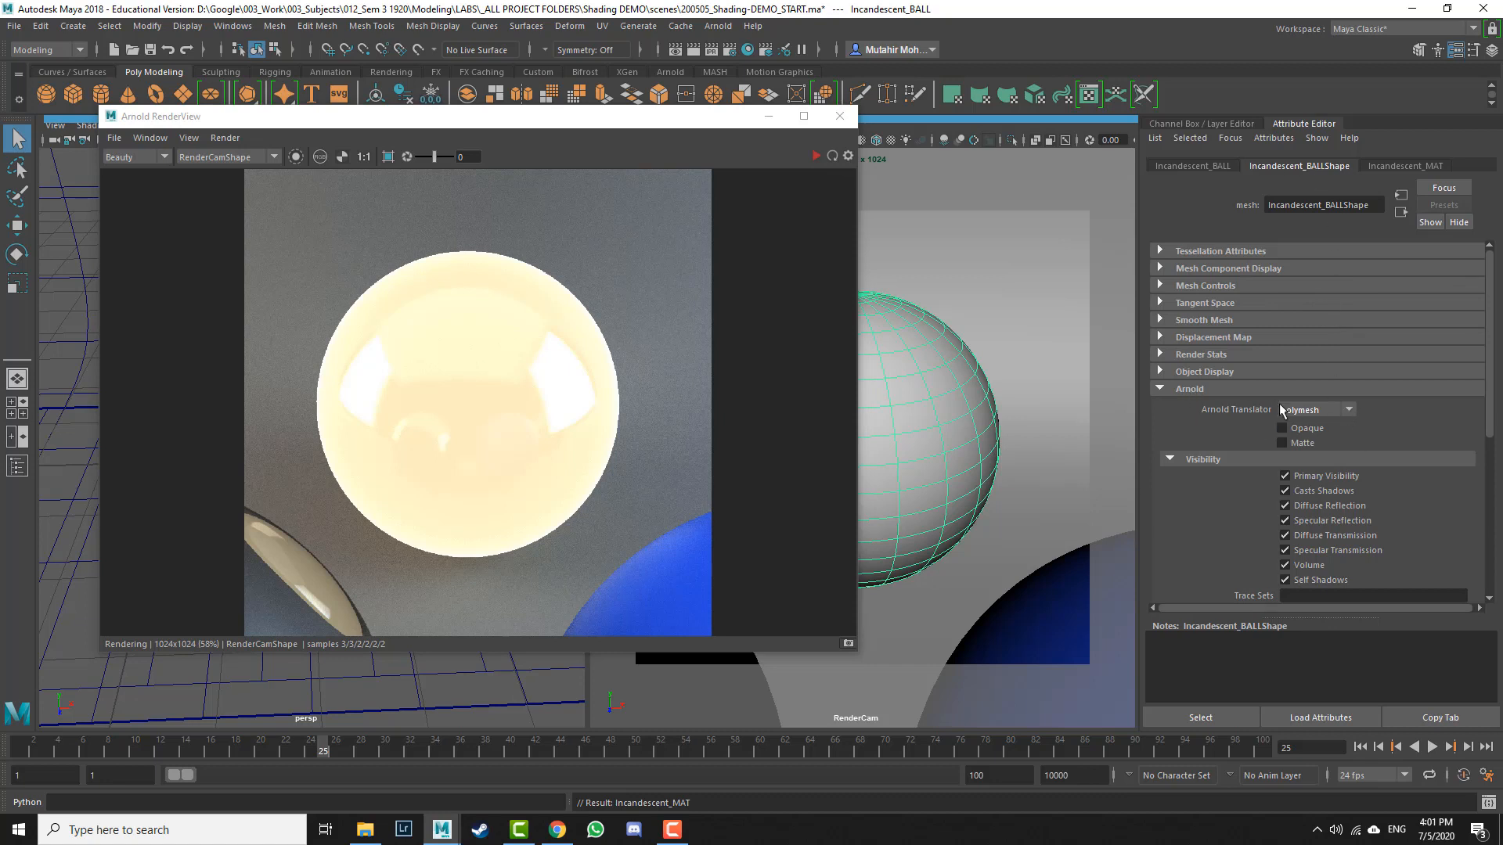
click(1308, 408)
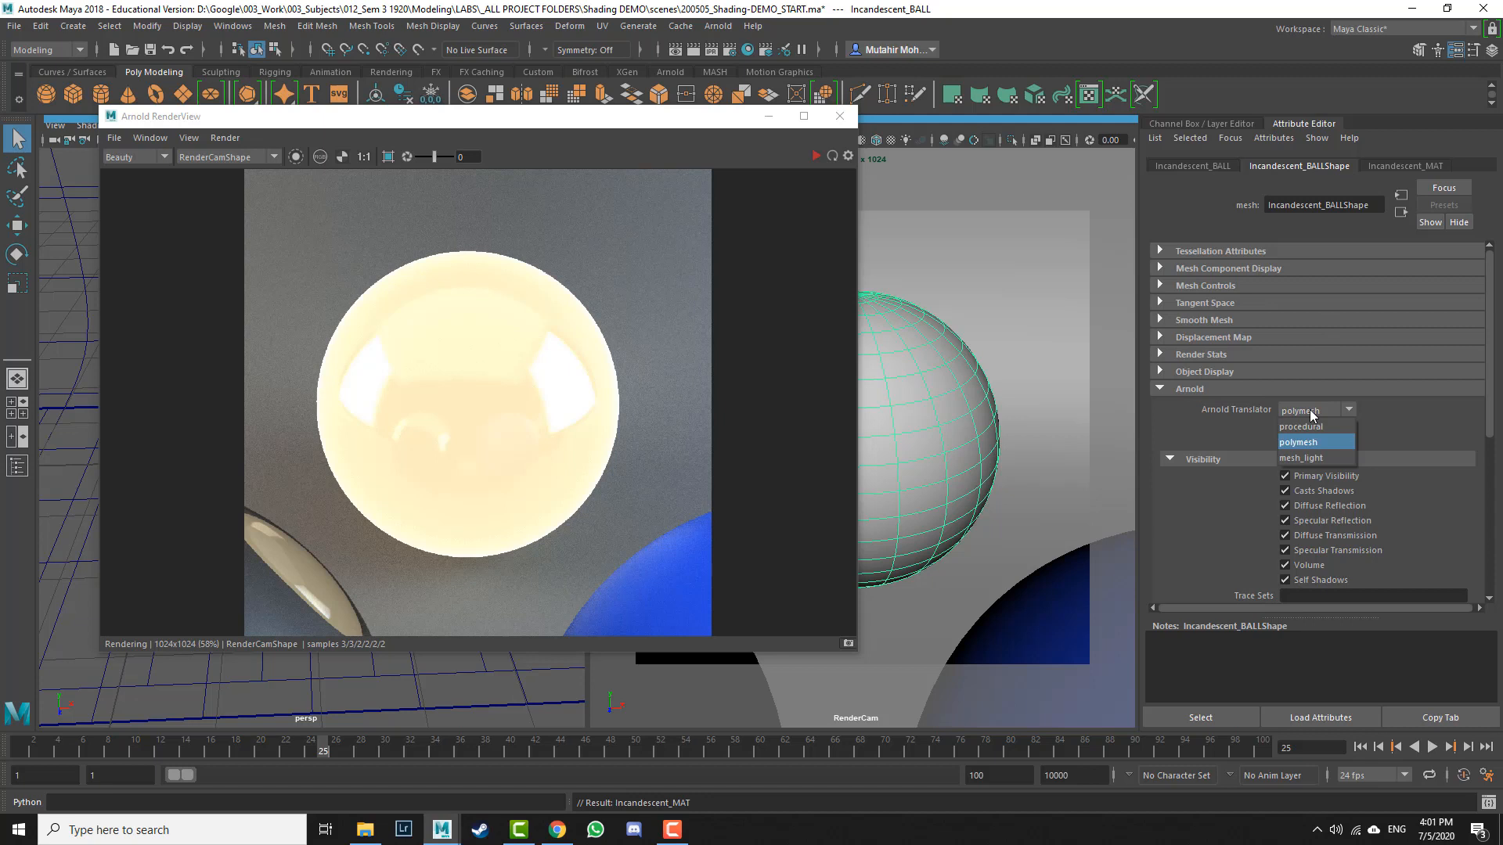
click(1309, 459)
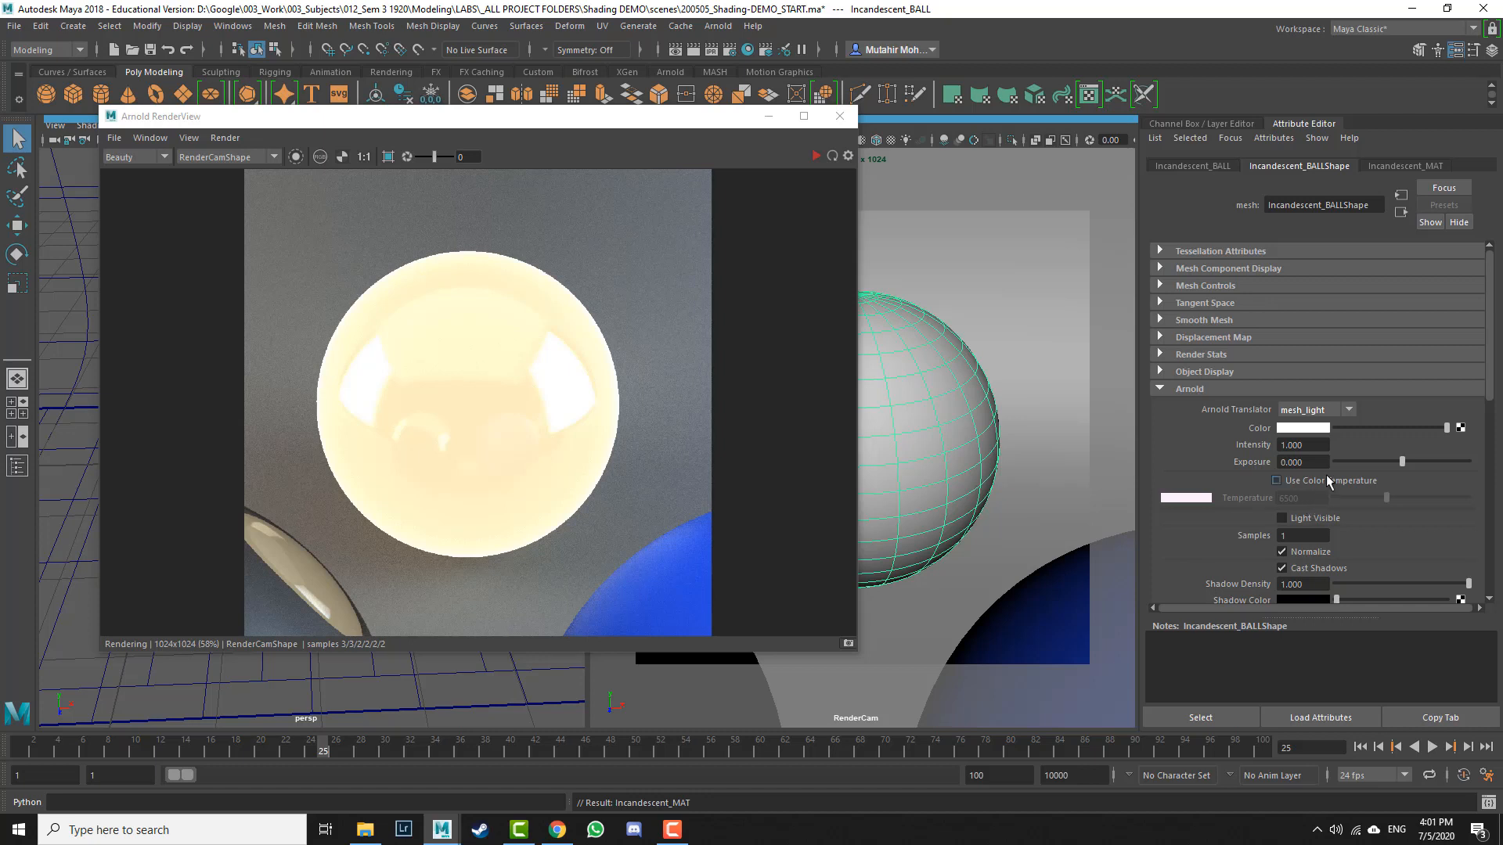
Step: Restart the render, set the mesh light's Exposure to 1 and enable Light Visible
click(1316, 467)
click(814, 156)
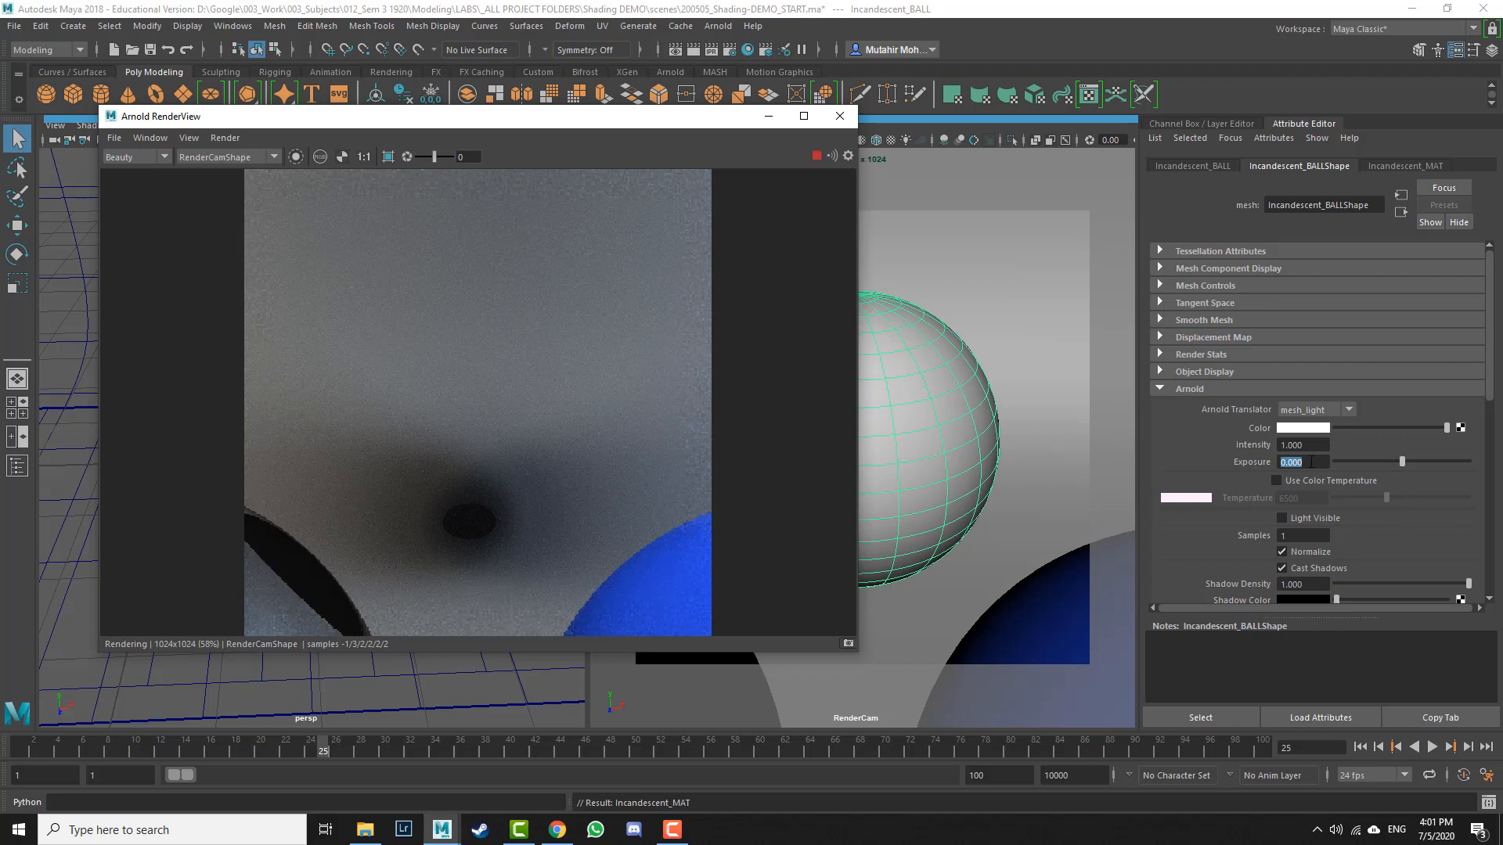
text(1)
key(Return)
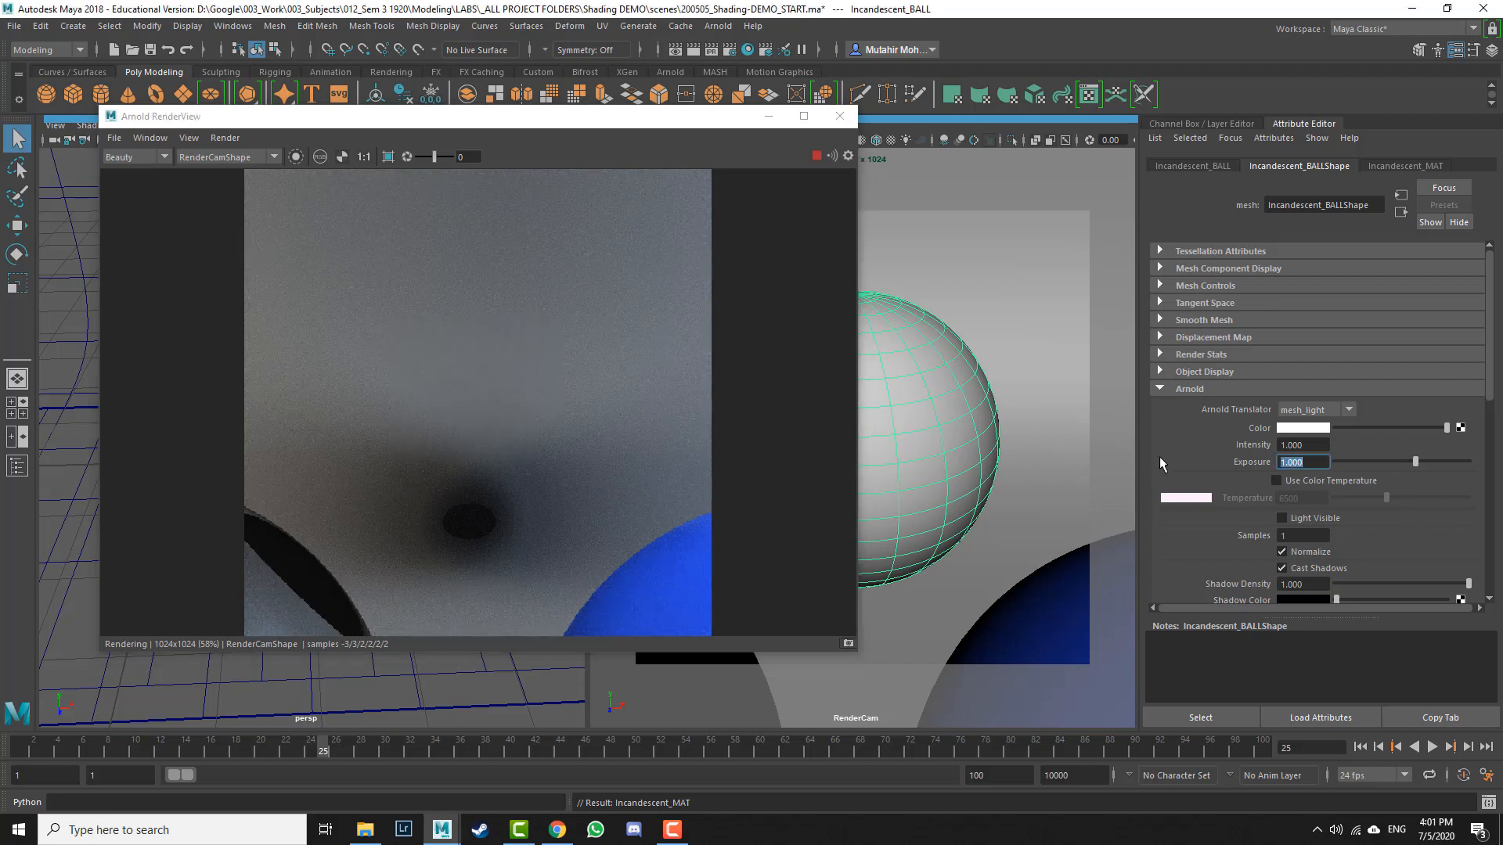
click(1303, 517)
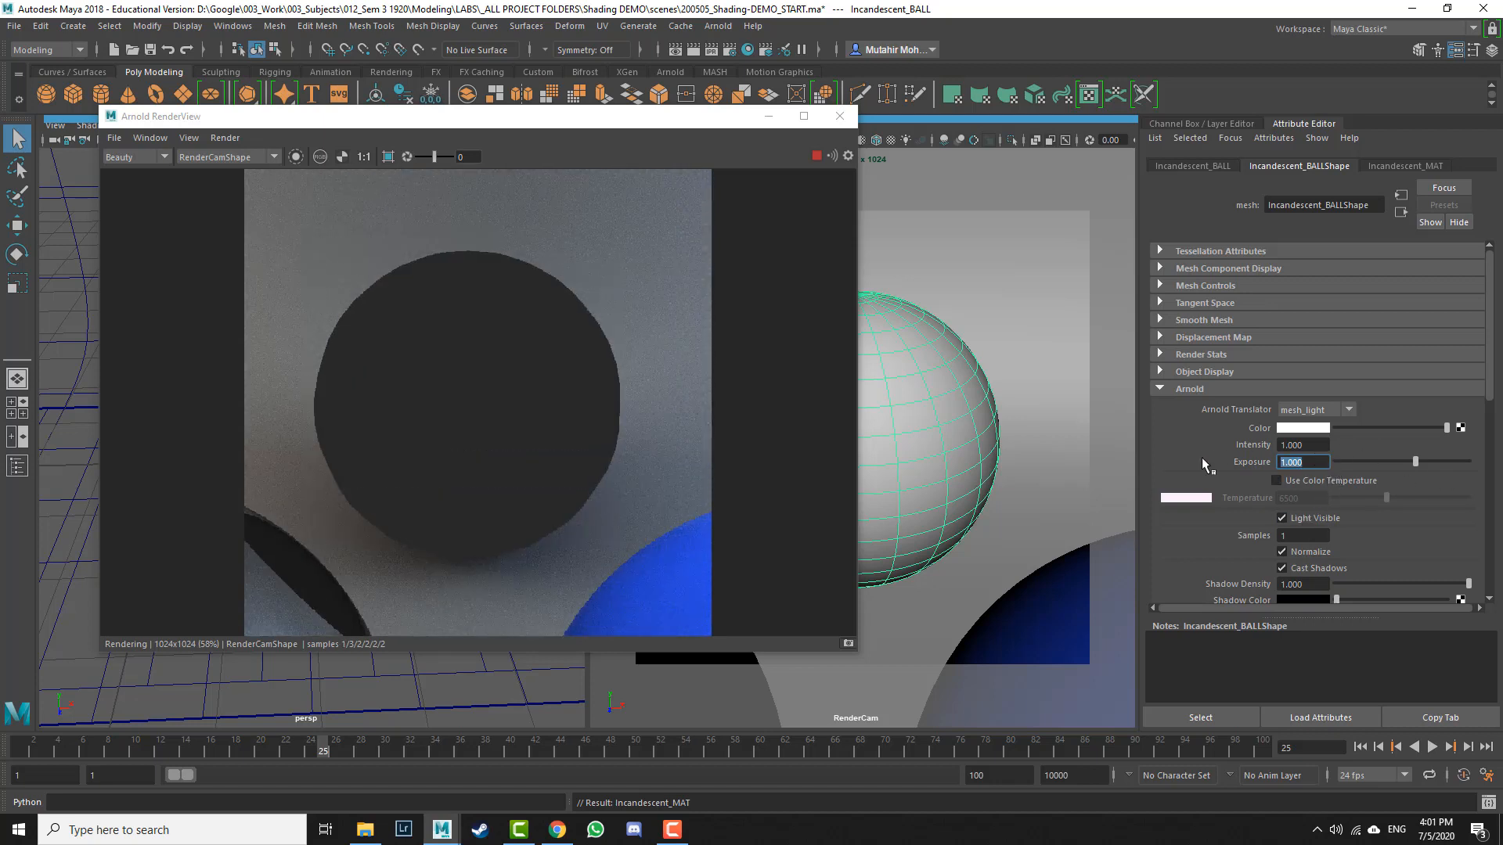
Step: Test several Exposure values on the mesh light, finishing with an Exposure of 6
text(5)
key(Return)
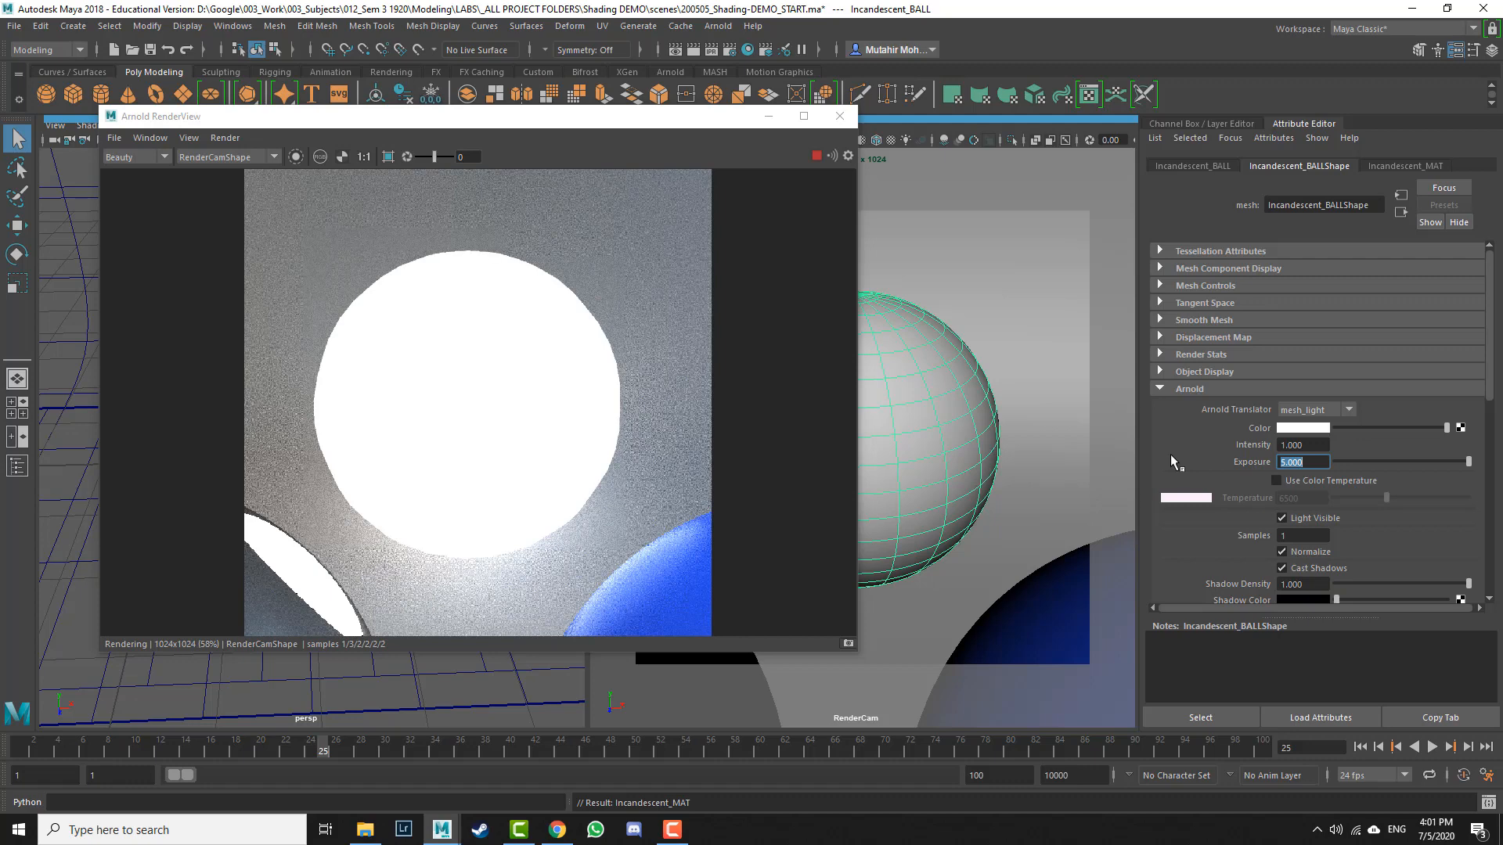
text(2)
key(Return)
text(3)
key(Return)
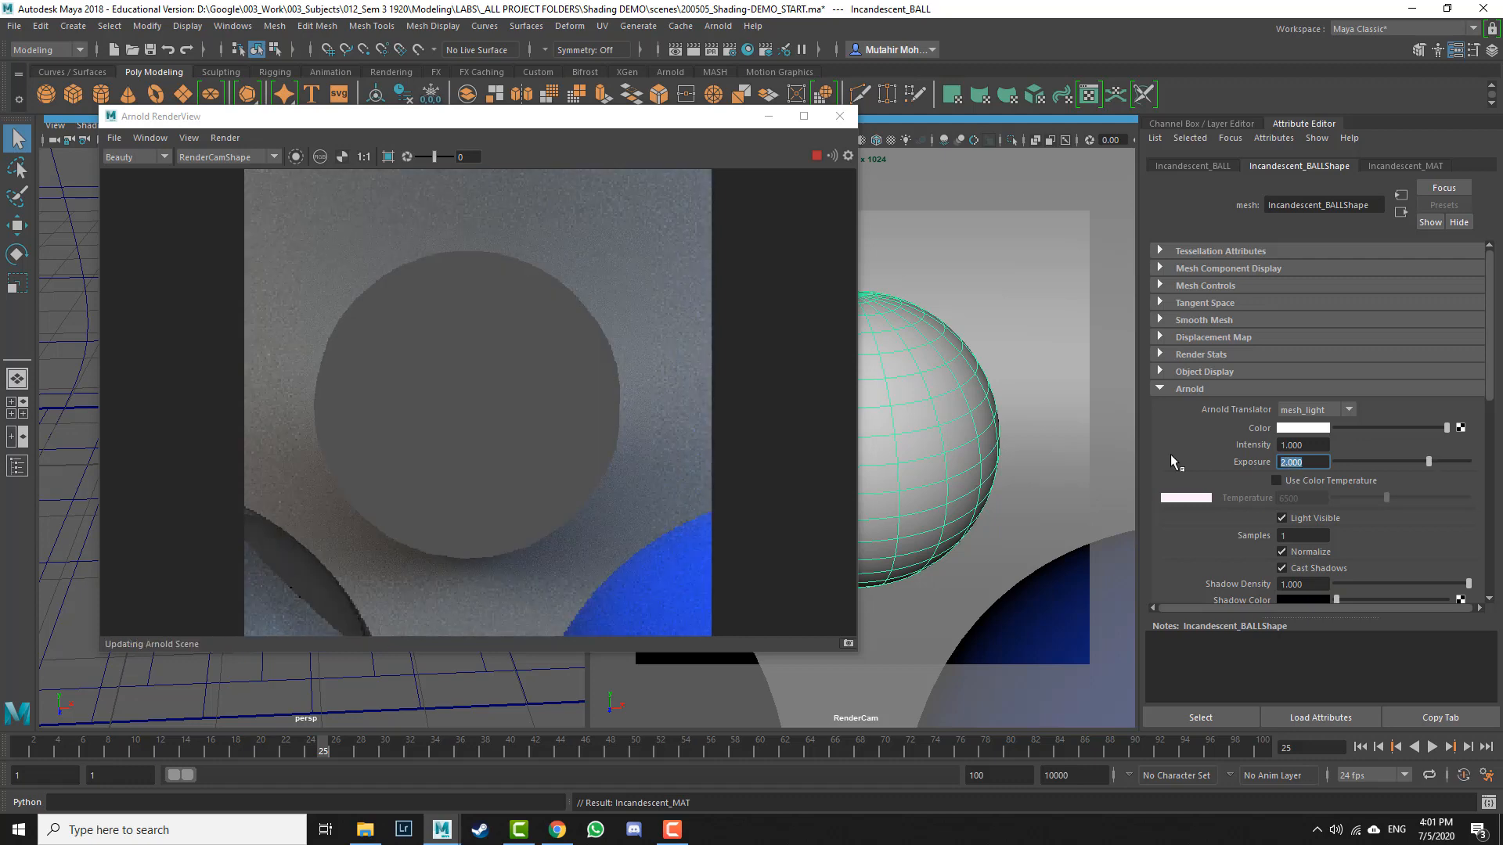
text(4)
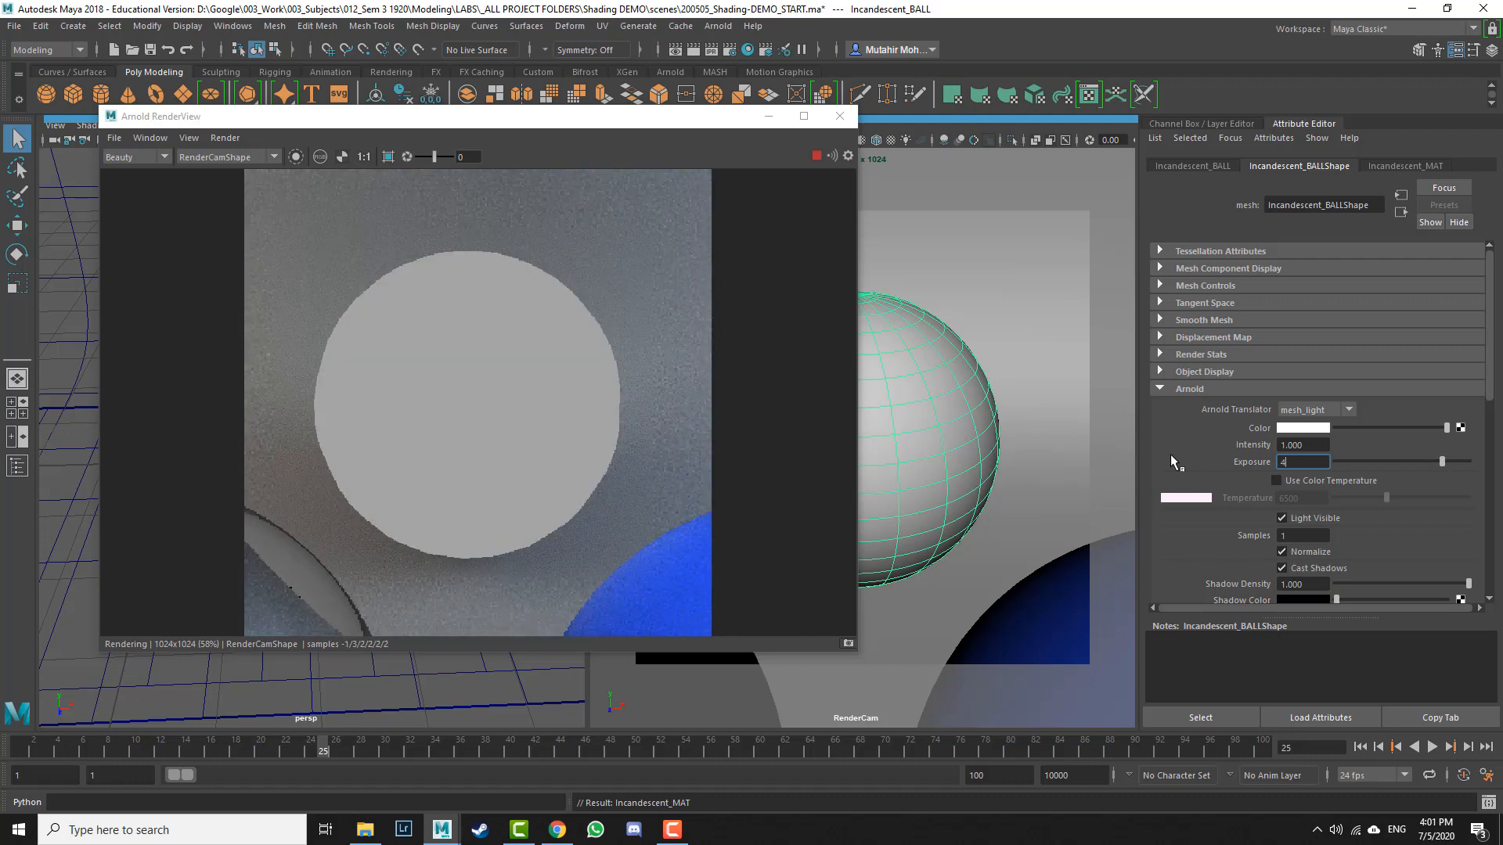
key(Return)
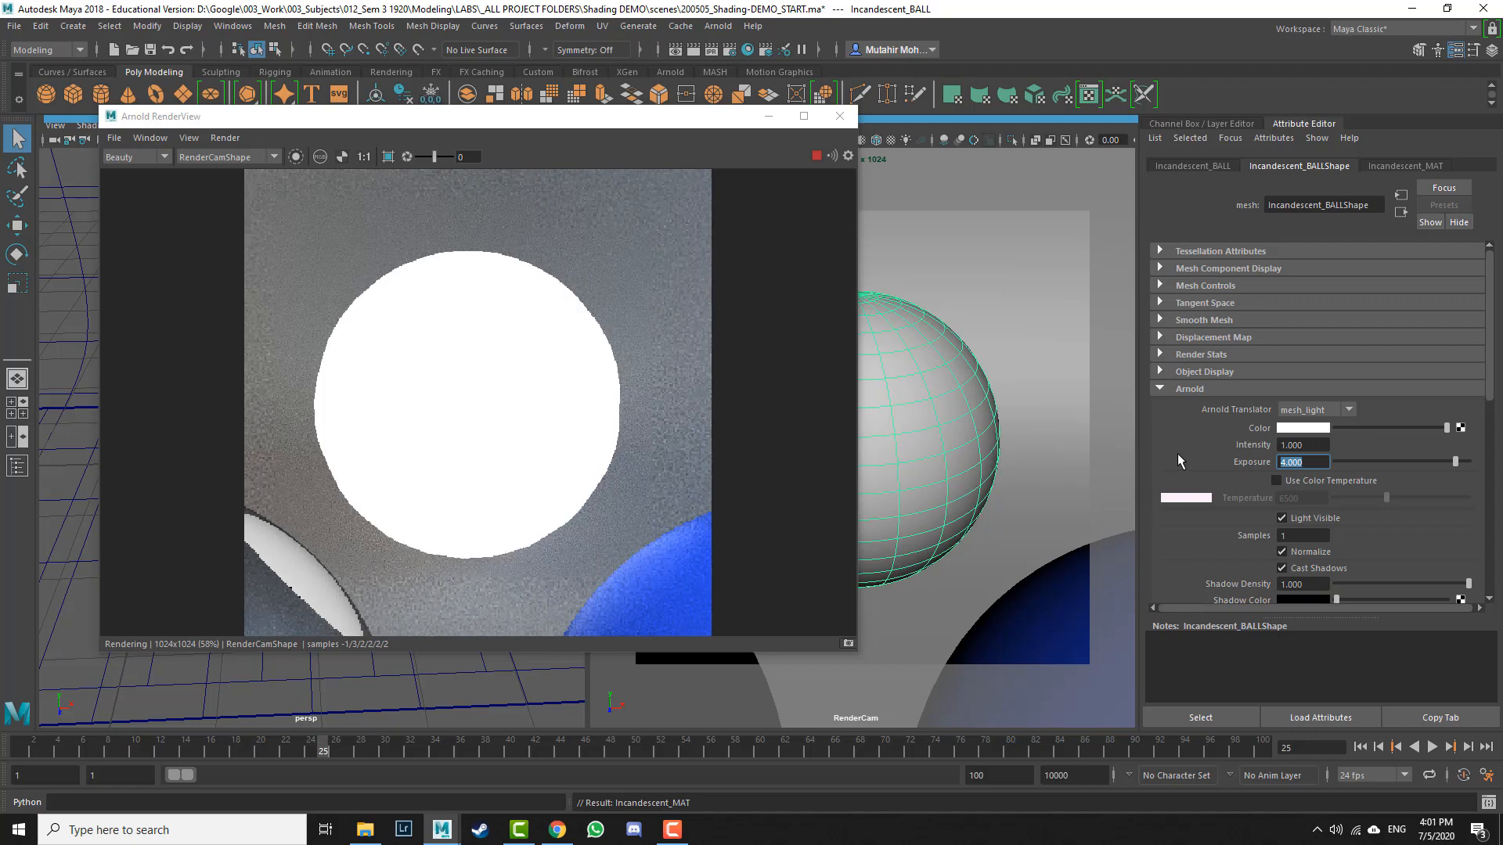
text(5)
key(Return)
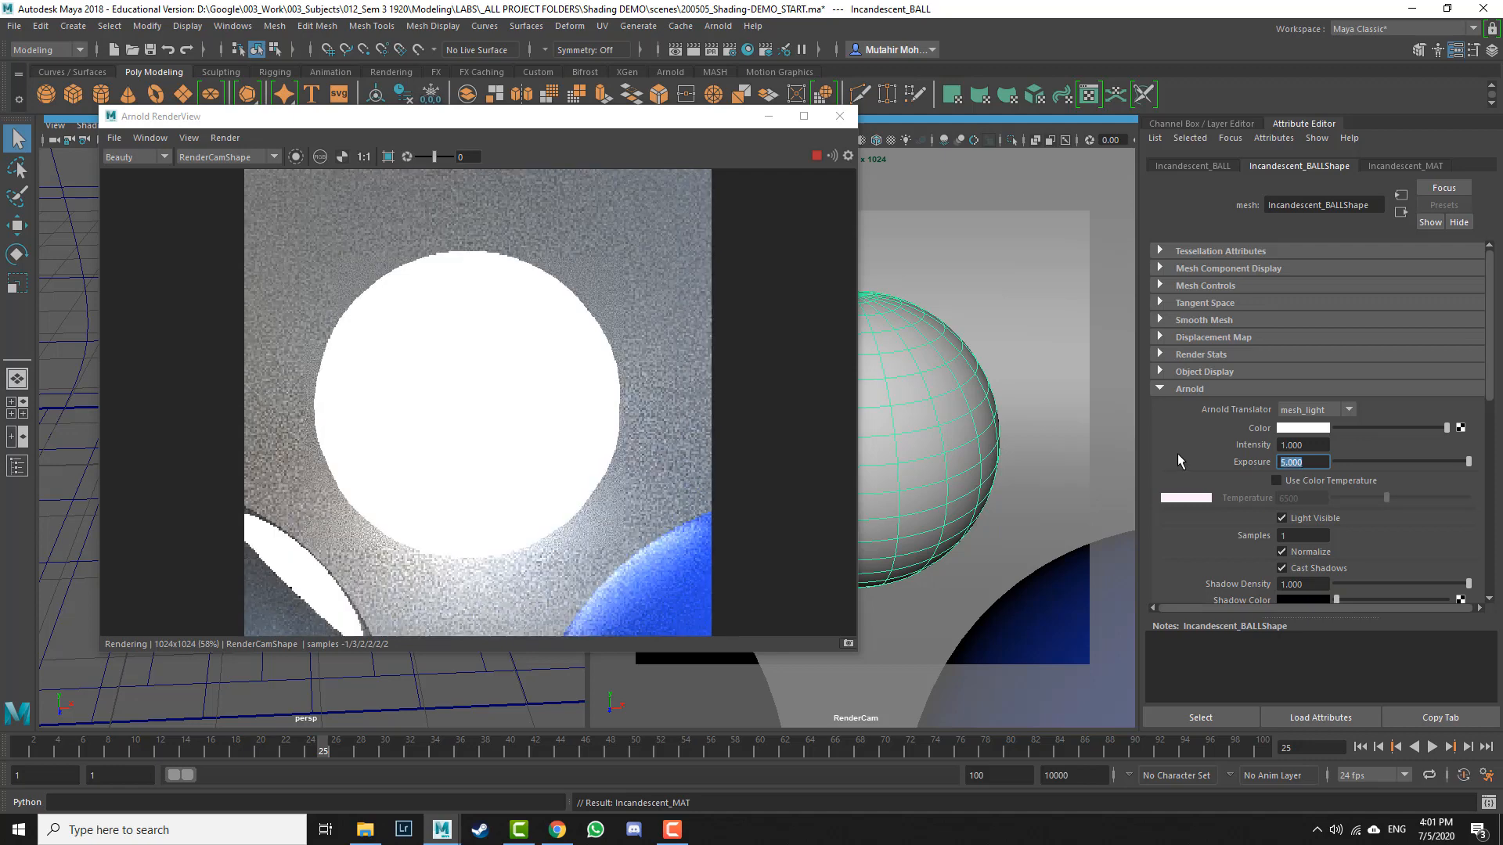
text(6)
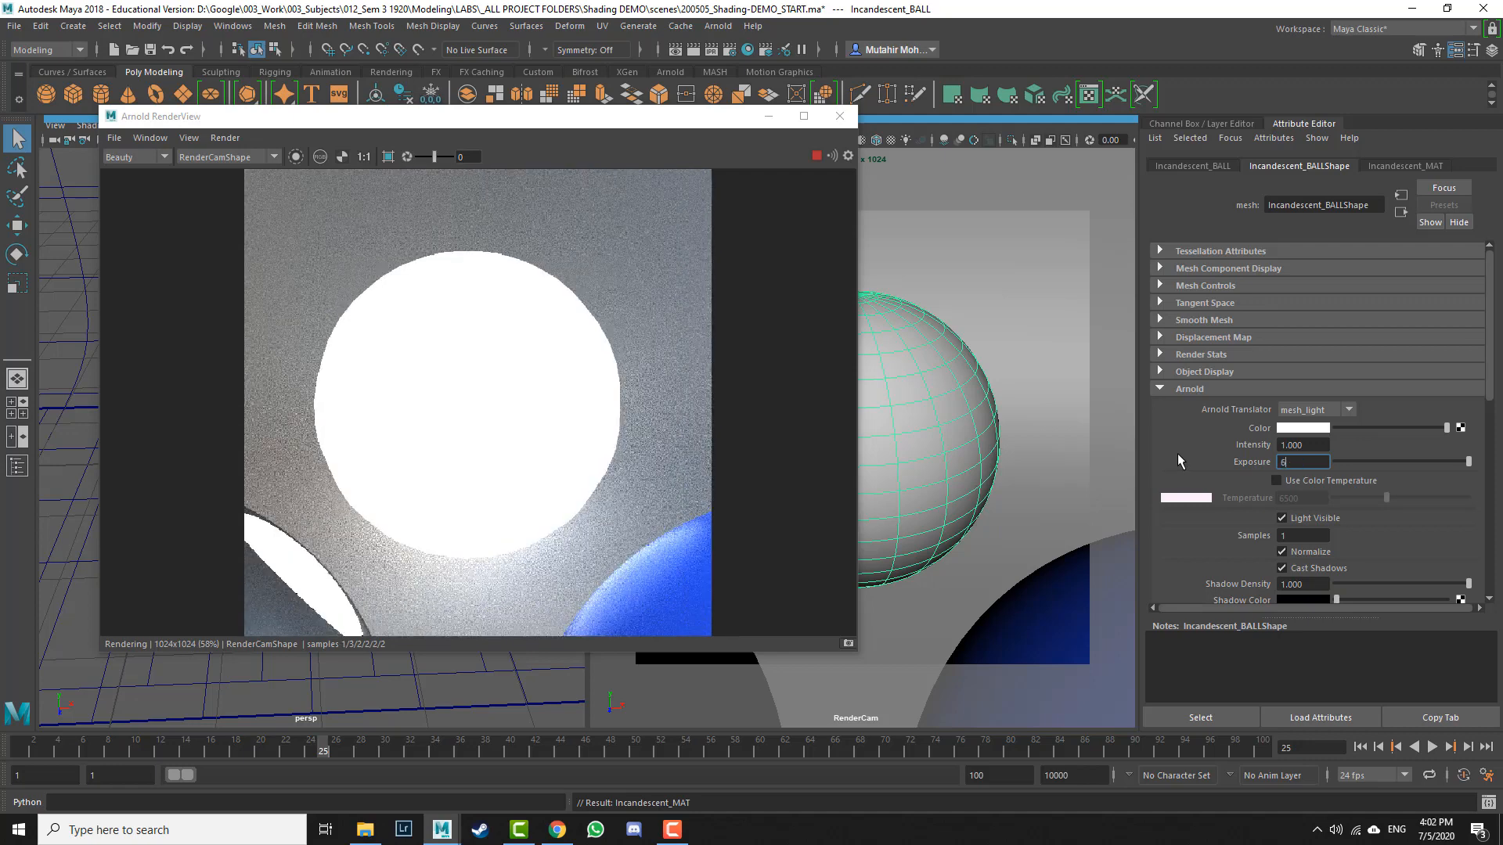
key(Return)
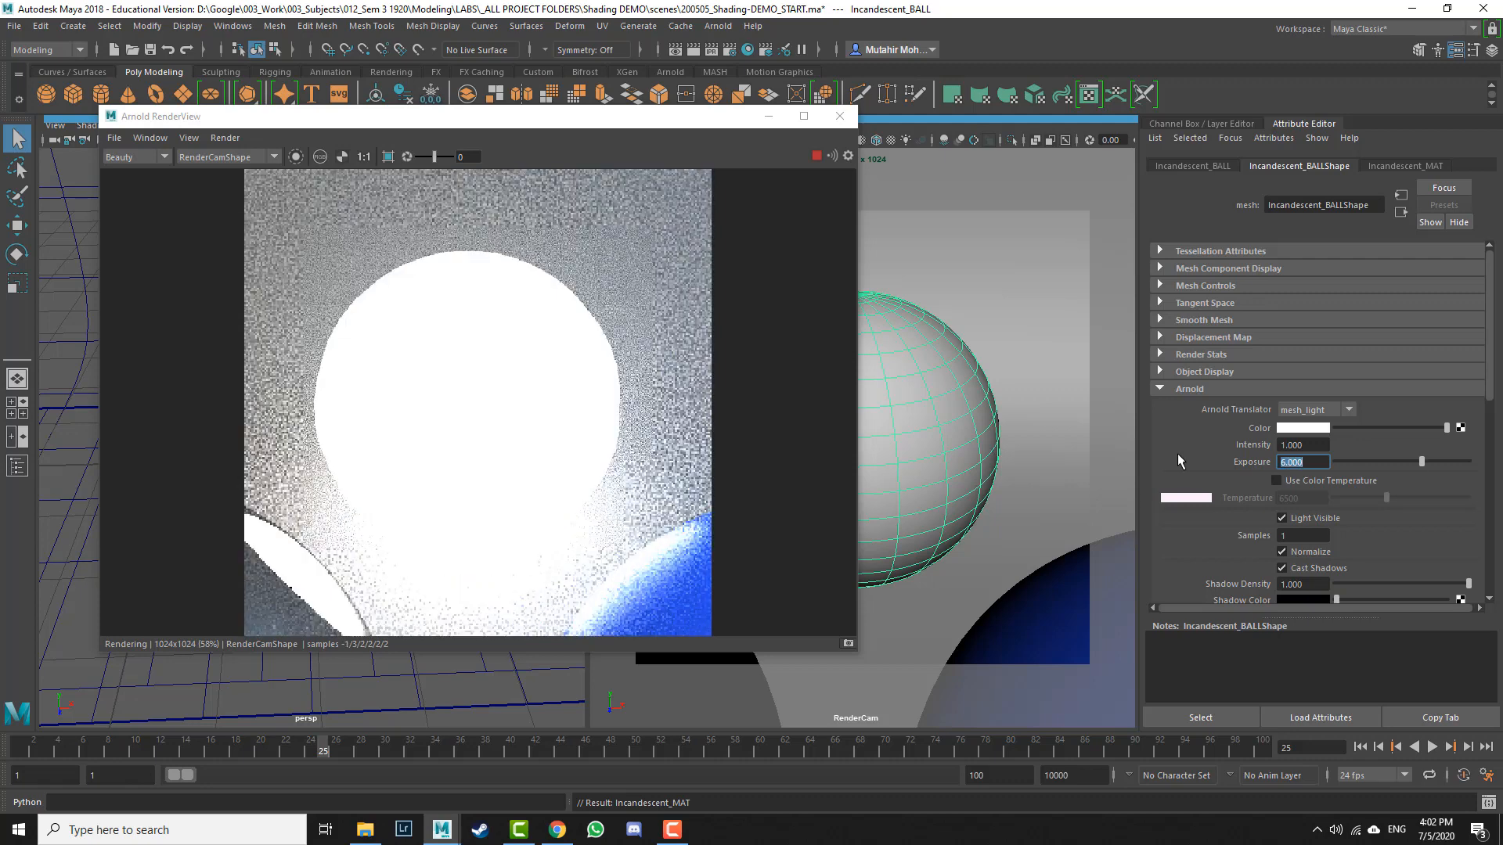
Step: Pull the RenderCam back out to frame all the balls and re-render the scene
click(816, 156)
click(767, 117)
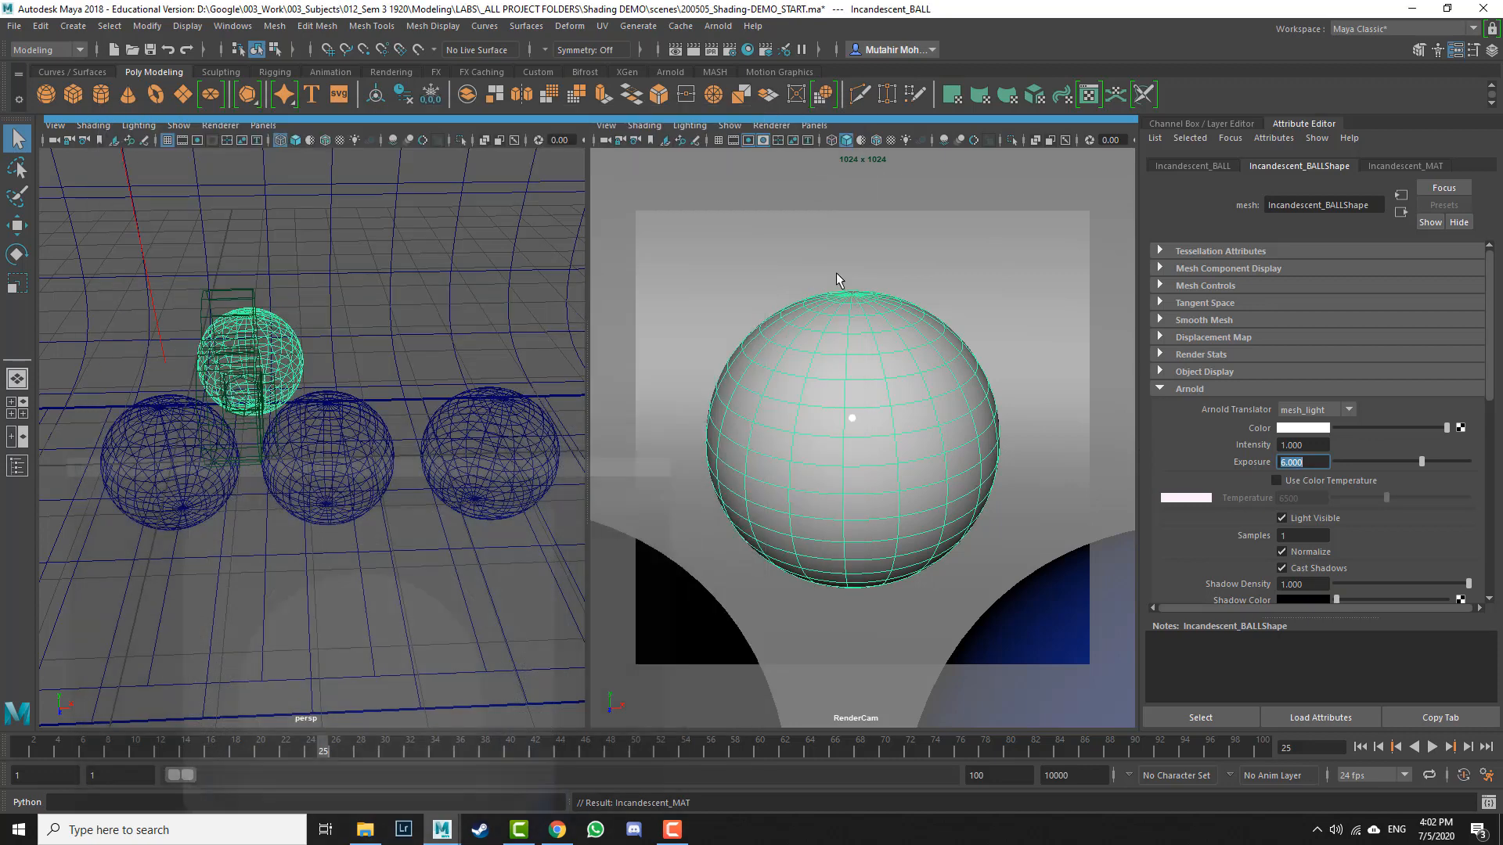
scroll(900, 548, down, 3)
mouse_move(911, 412)
alt+right_down()
mouse_move(909, 392)
mouse_move(910, 418)
alt+right_up()
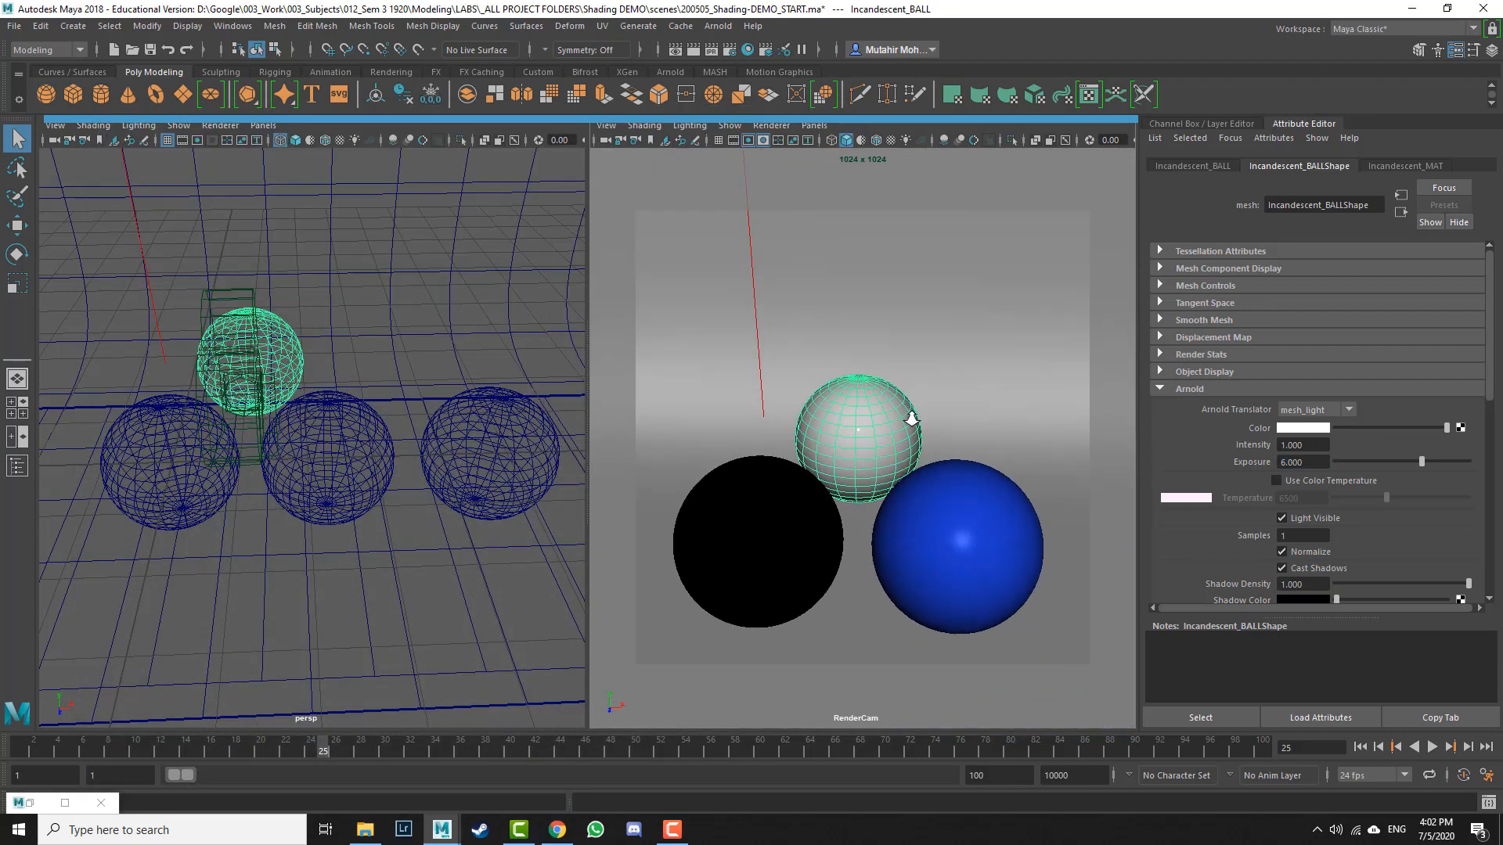
click(65, 803)
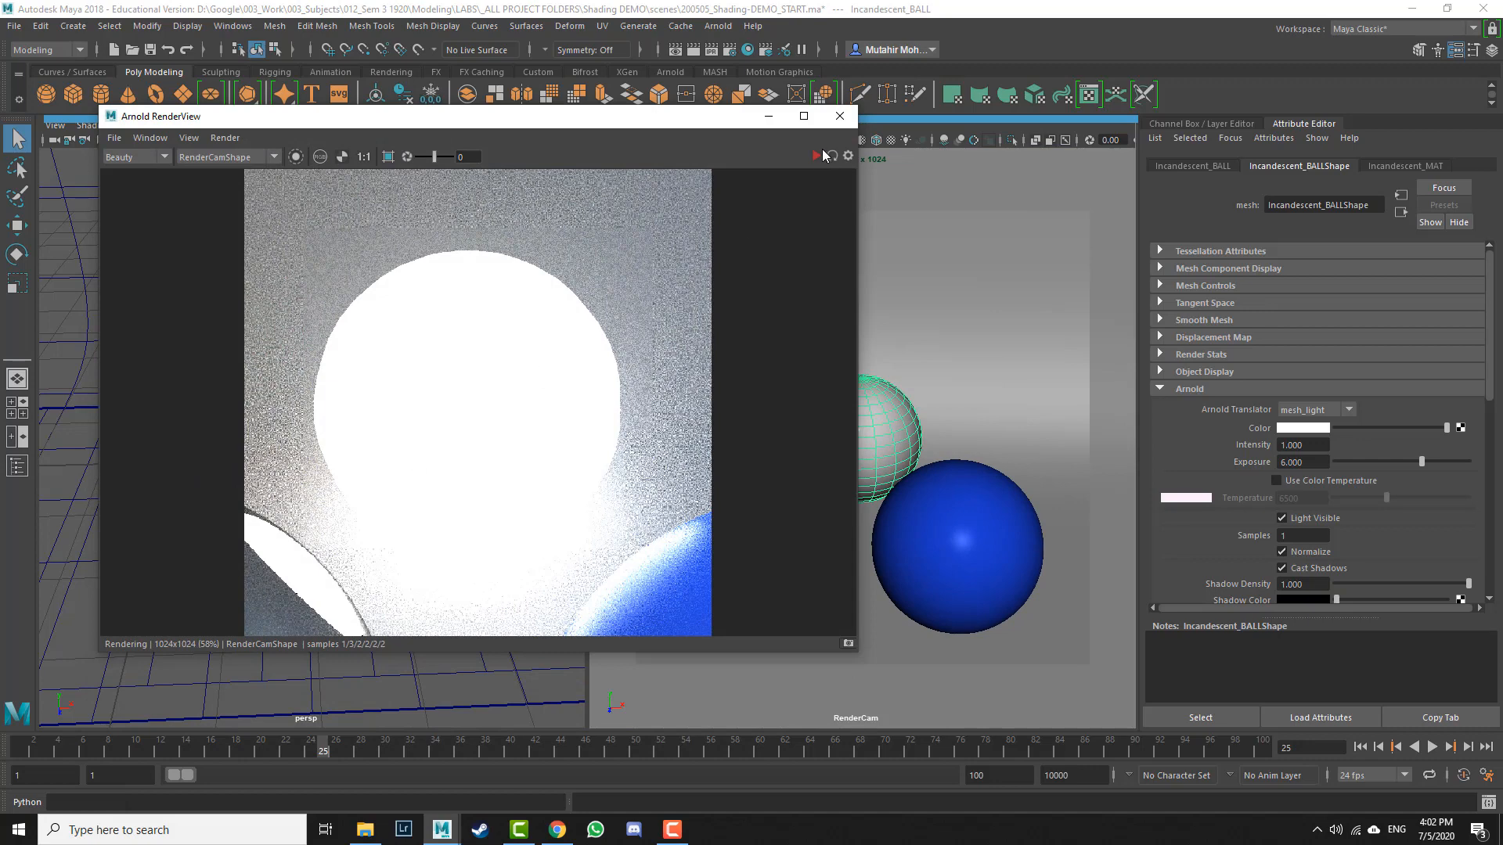
click(823, 156)
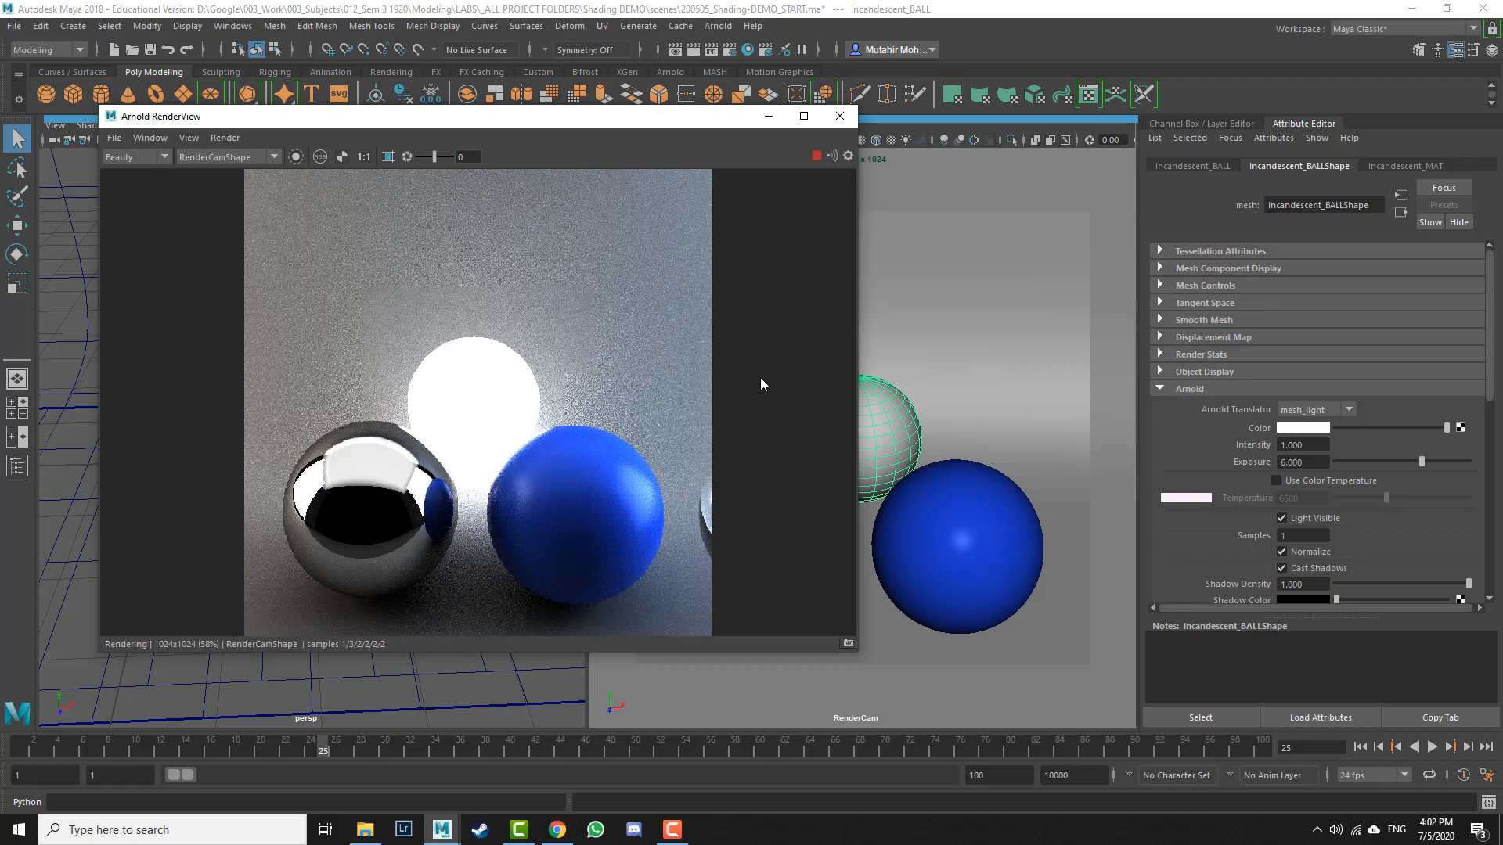
Step: Tint the mesh light's color a warm yellow-orange in the color picker
click(1314, 432)
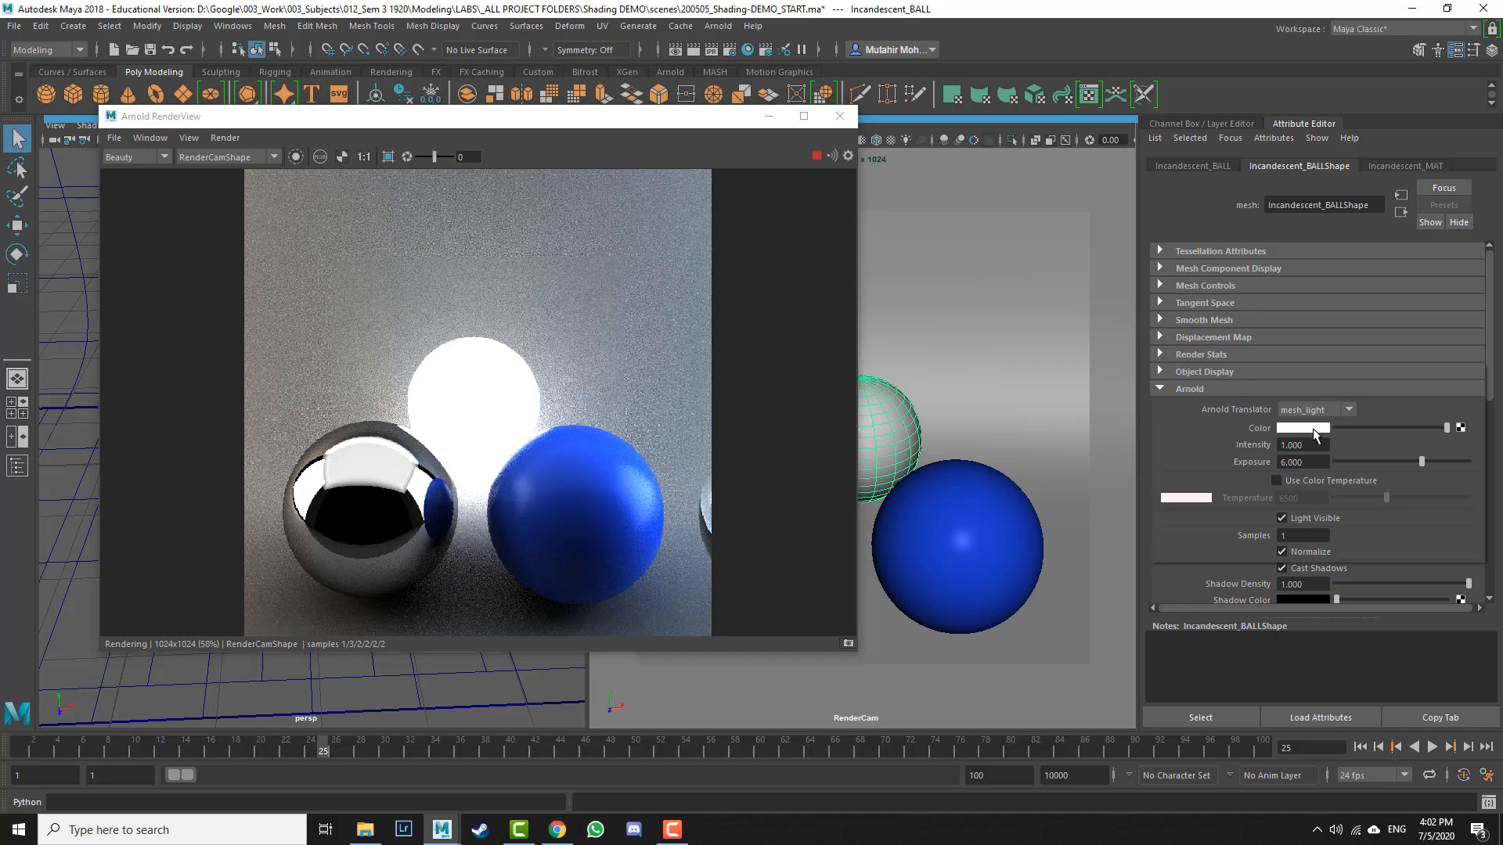
click(1314, 430)
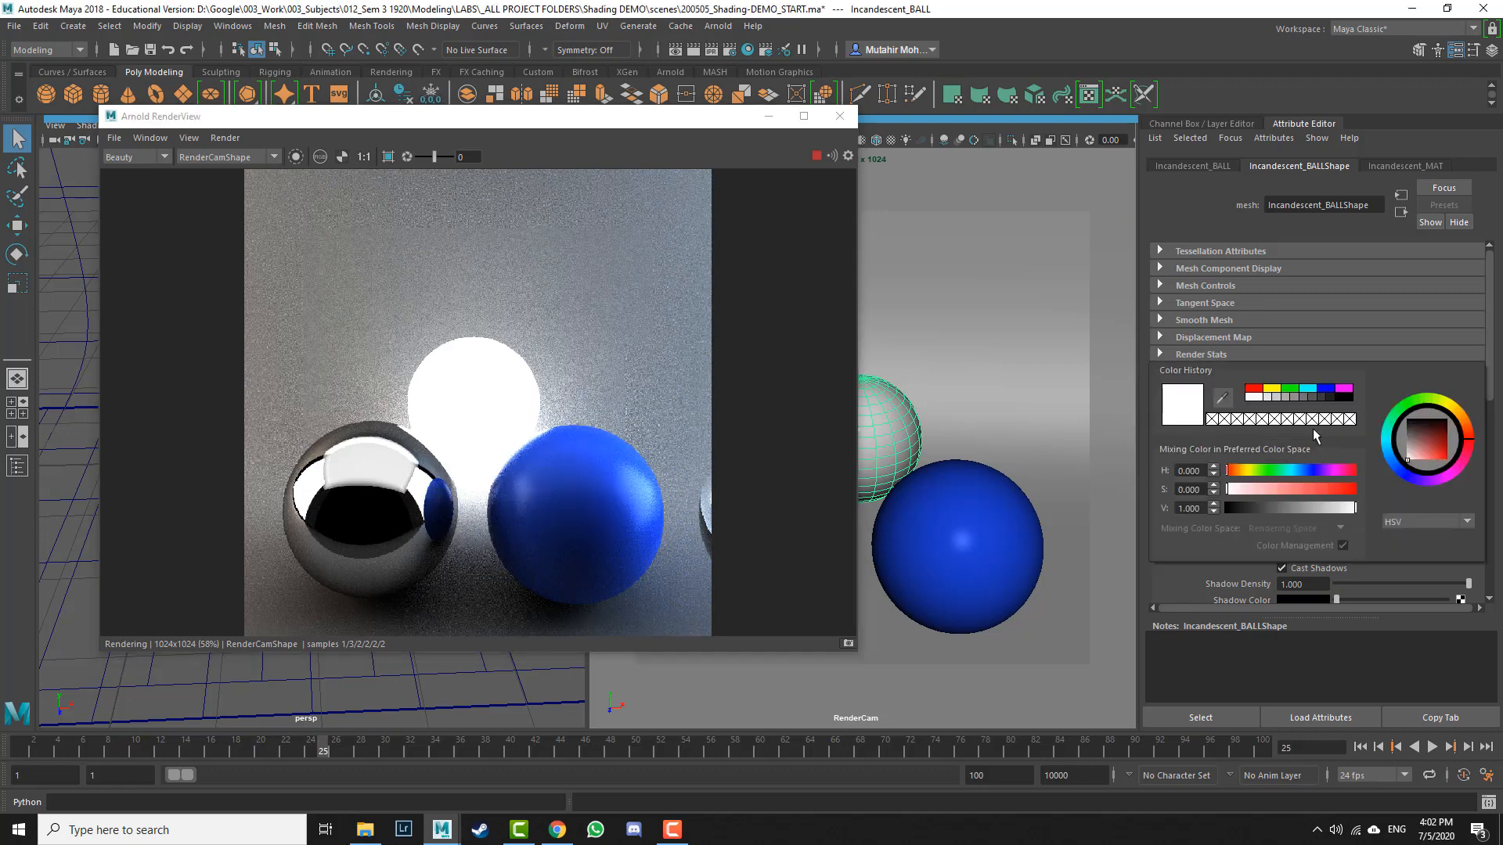
click(1270, 388)
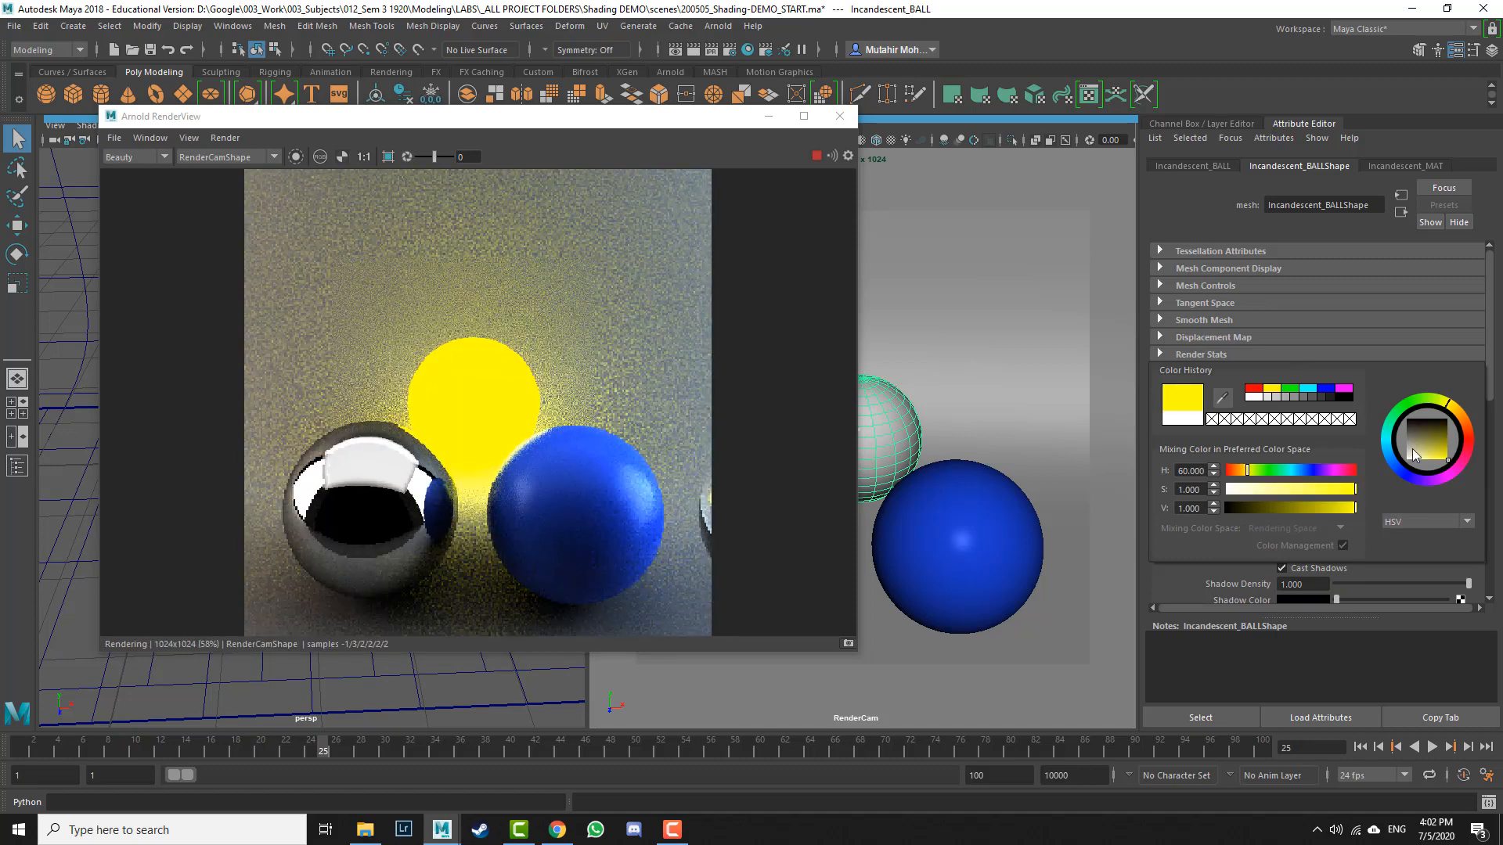
click(1327, 490)
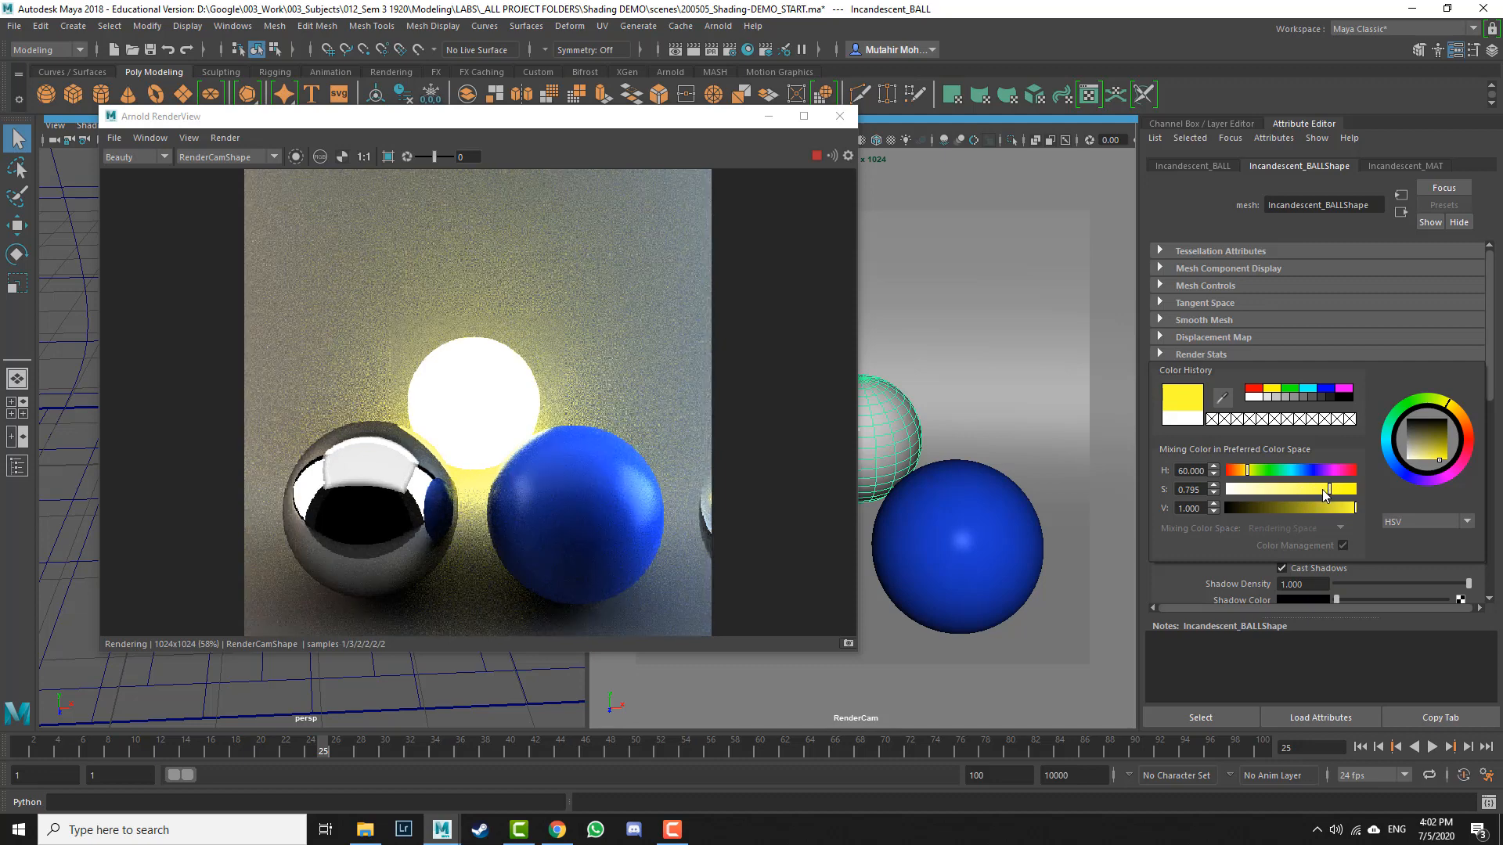
click(1455, 408)
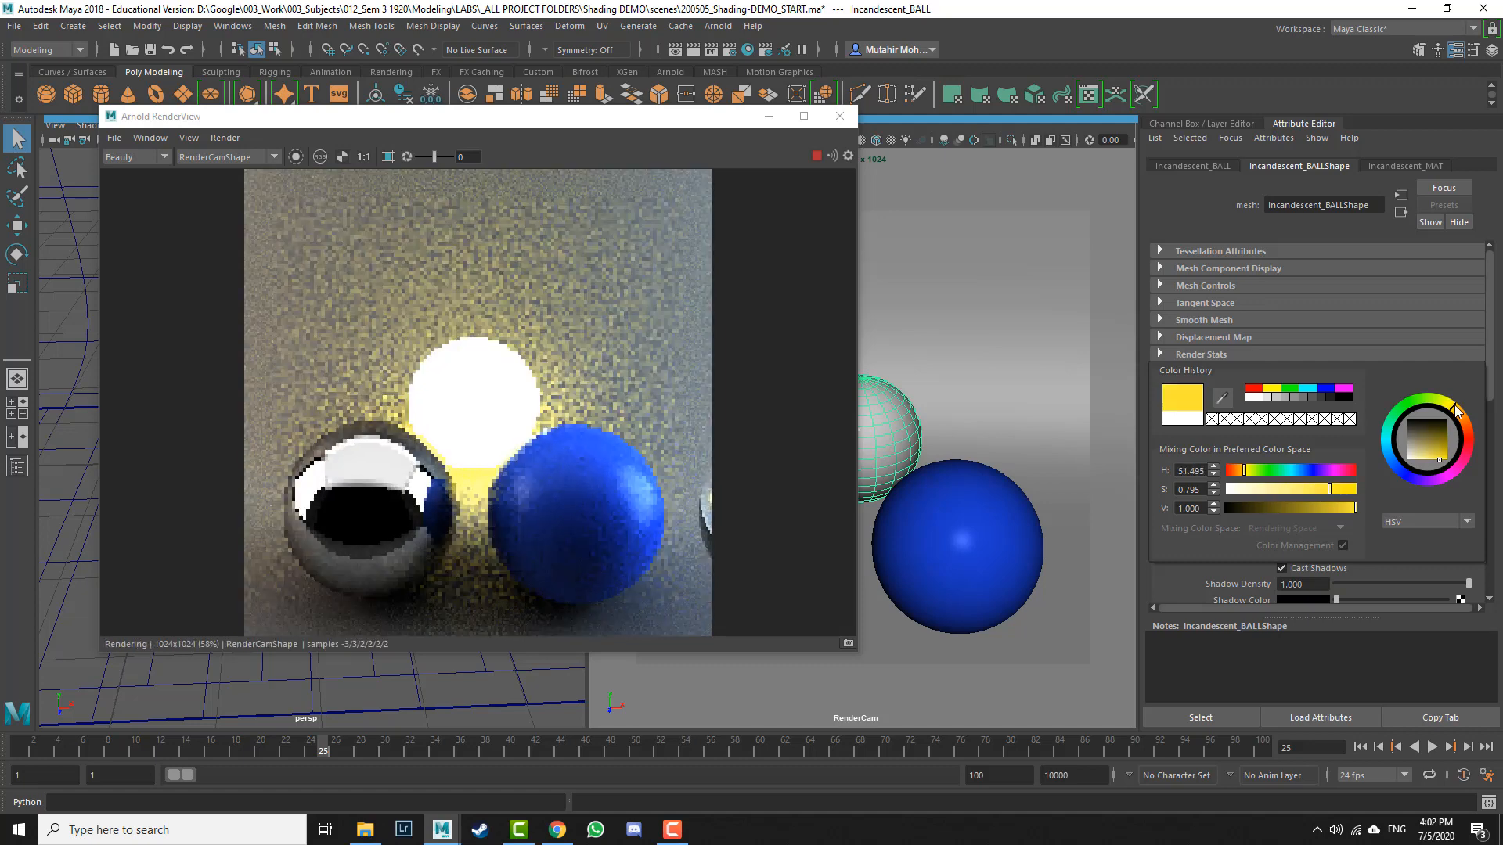
click(1457, 412)
click(1461, 417)
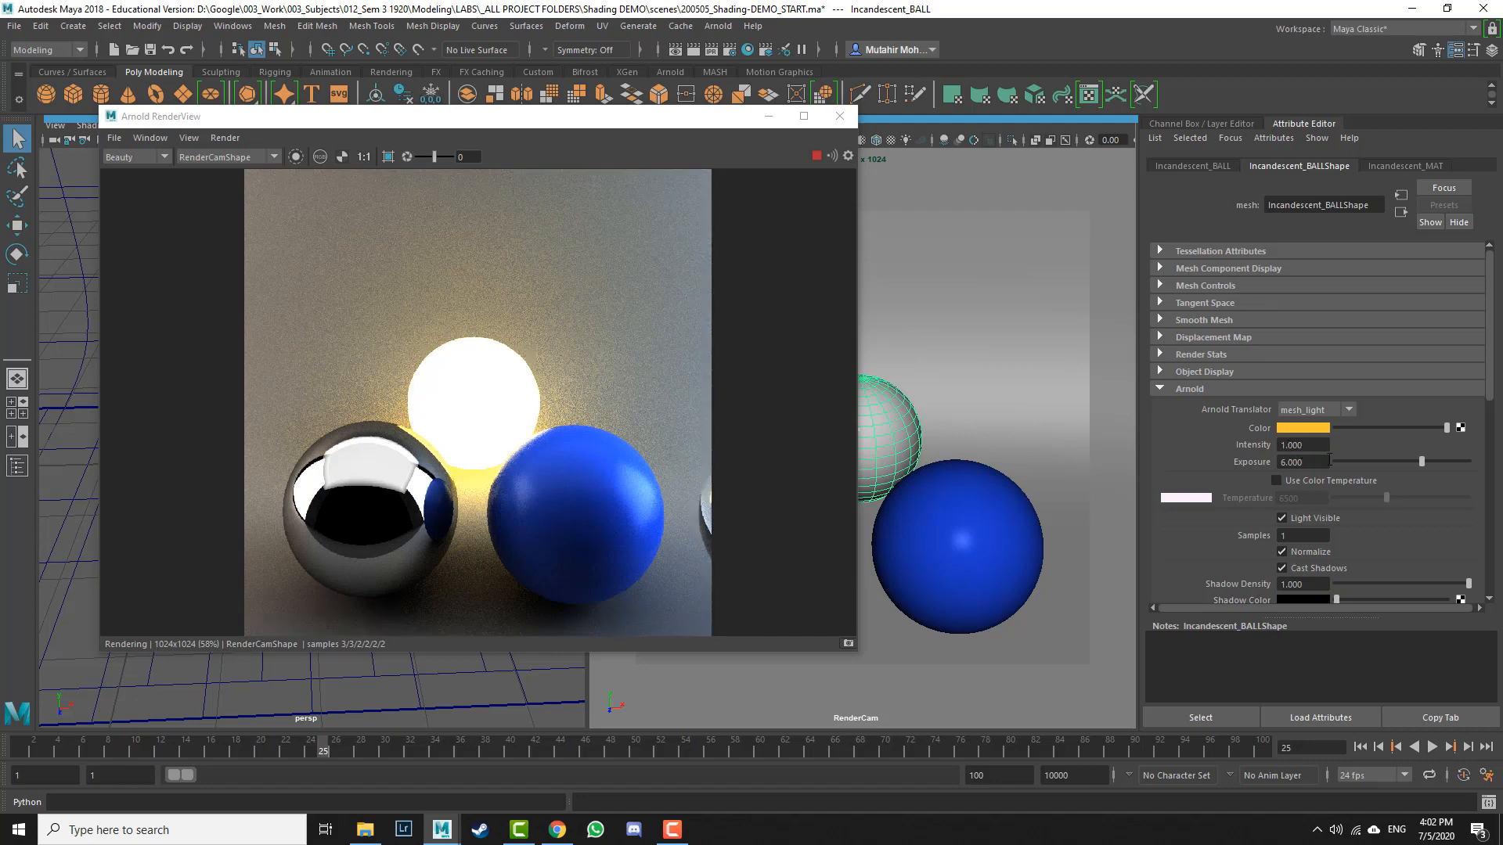
drag(1329, 460, 1257, 467)
click(515, 374)
drag(516, 368, 656, 502)
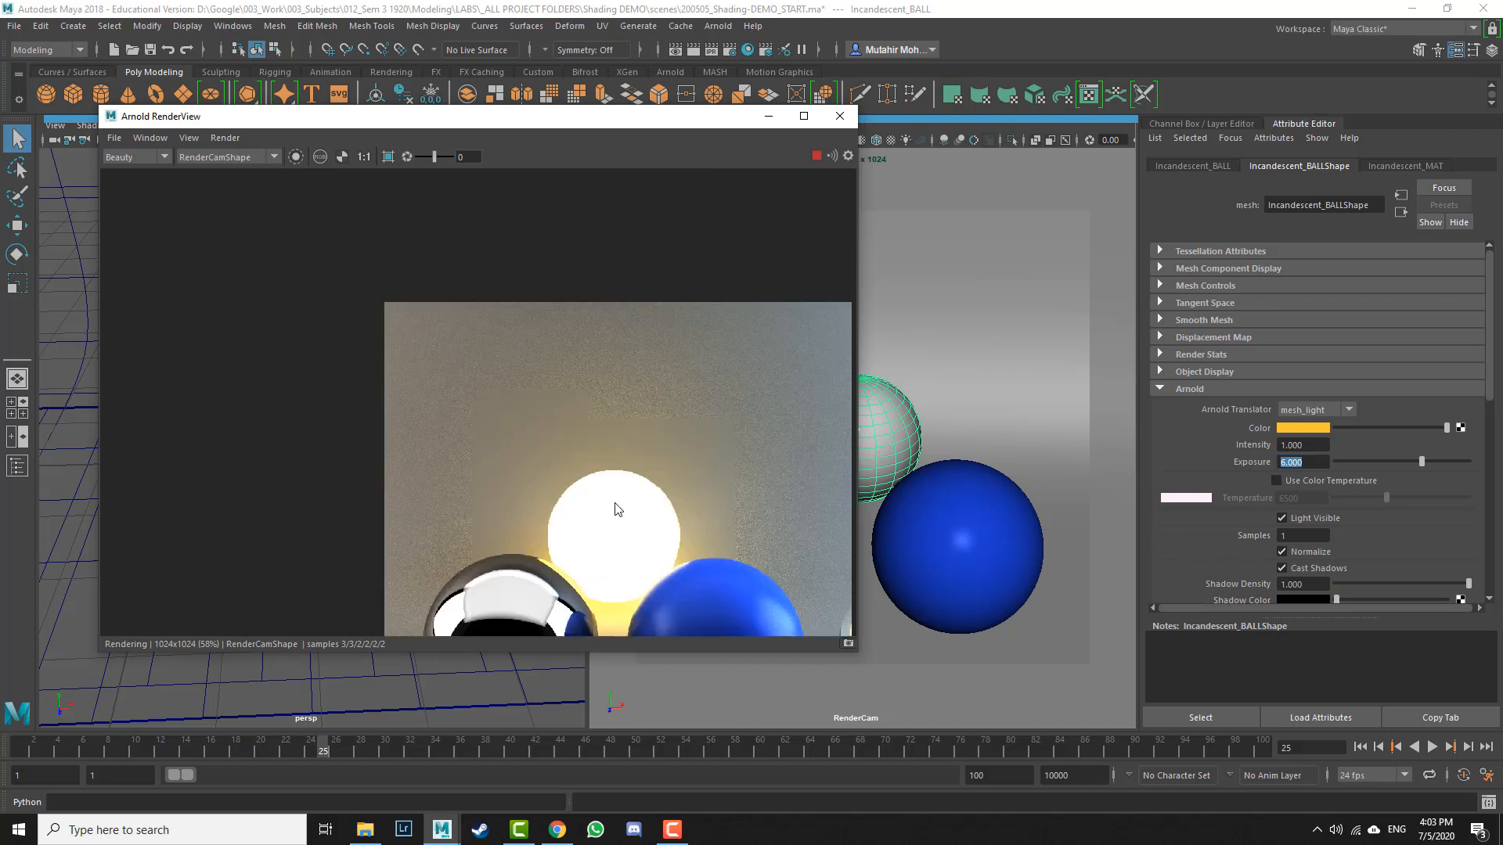
key(f)
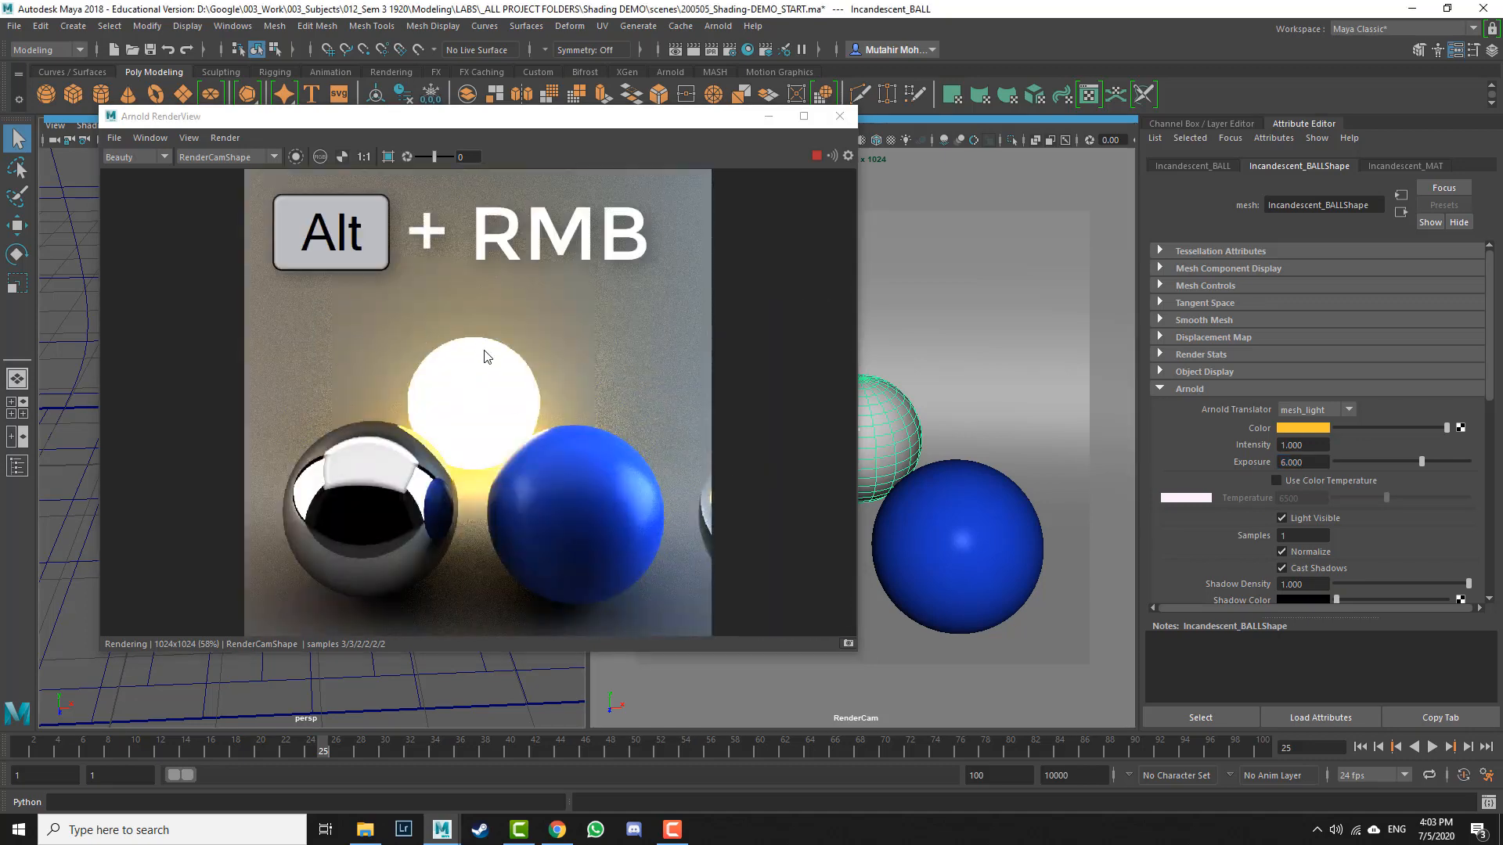
Step: Raise the mesh light's Samples, trying 2 and then 3
click(510, 396)
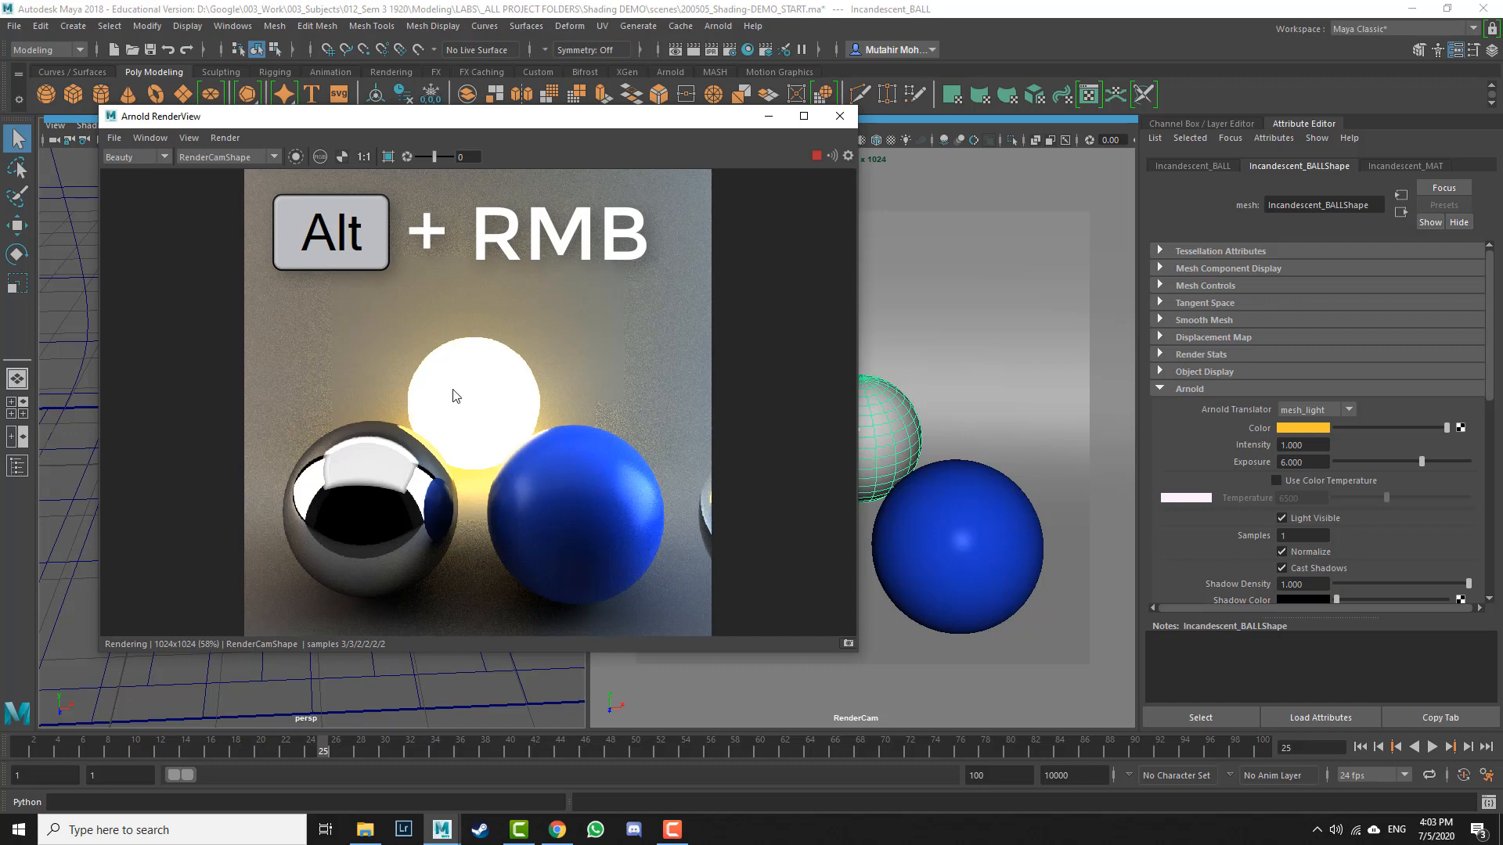
alt+right_drag(455, 395, 590, 283)
alt+right_drag(517, 345, 731, 383)
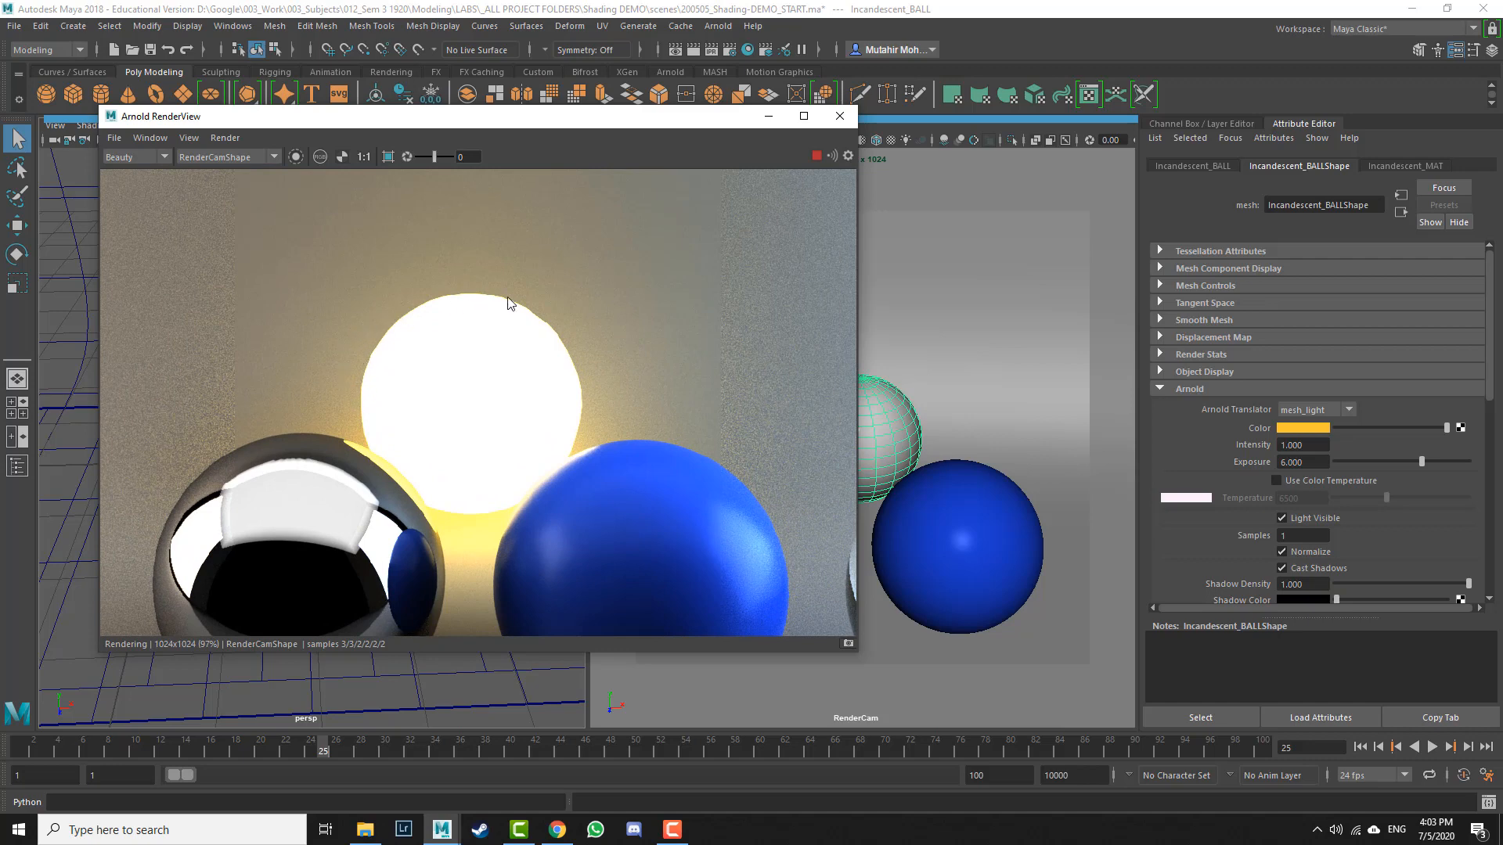
alt+right_drag(510, 302, 651, 354)
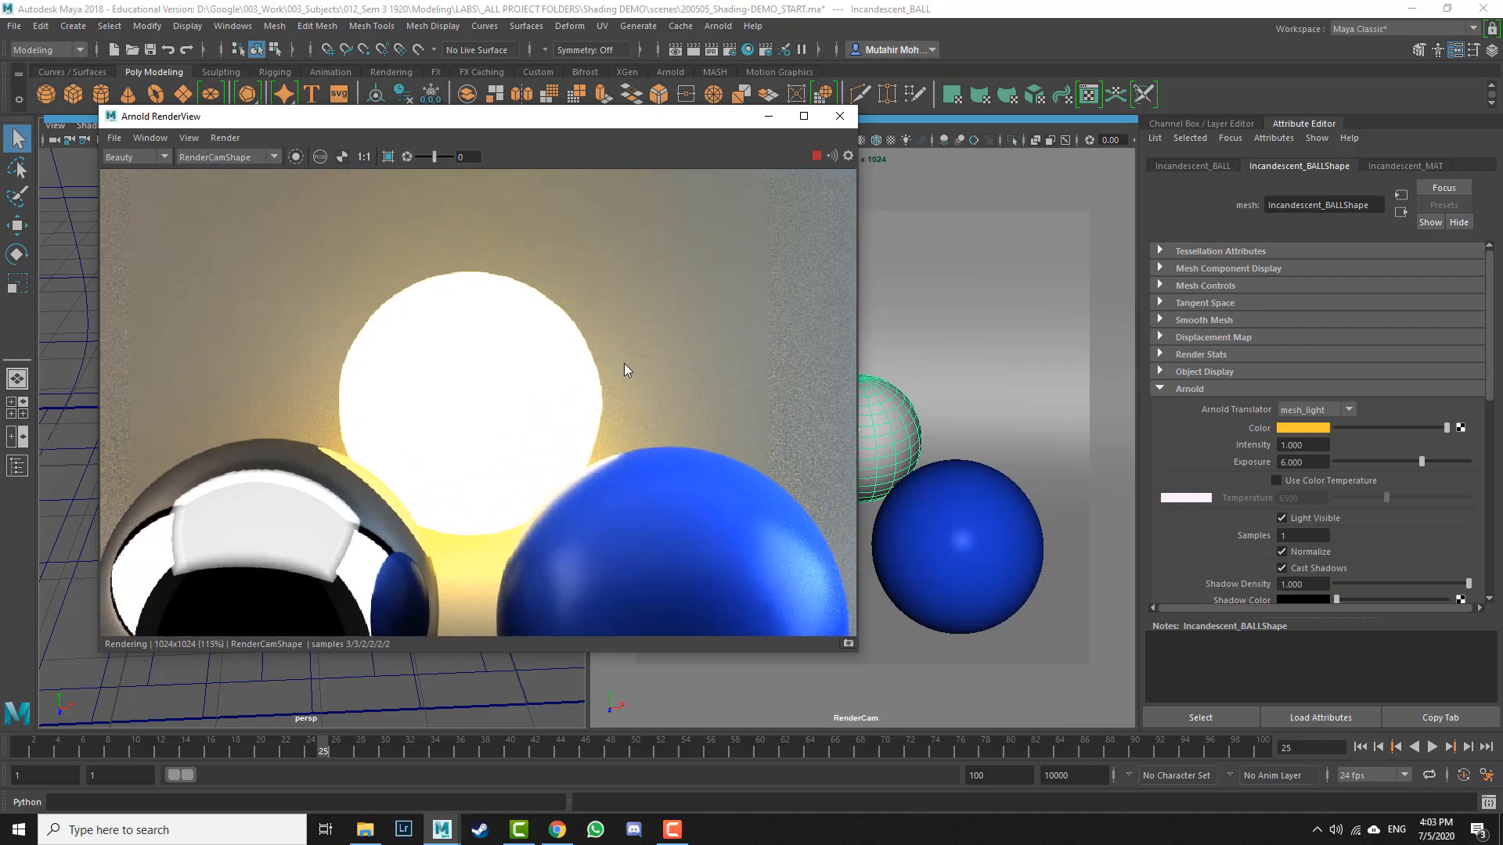
click(1296, 537)
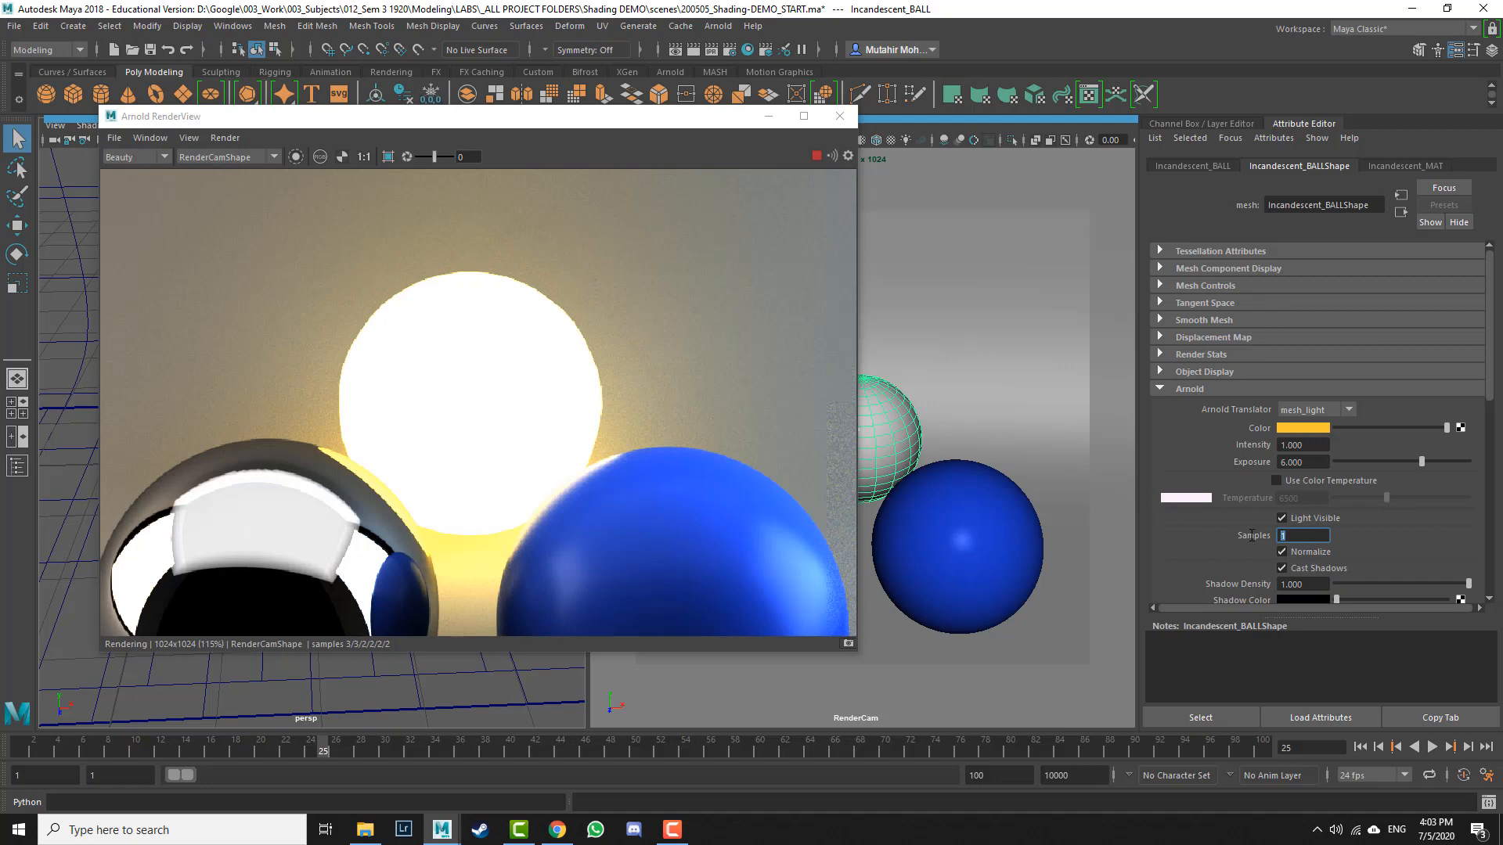
text(2)
key(Return)
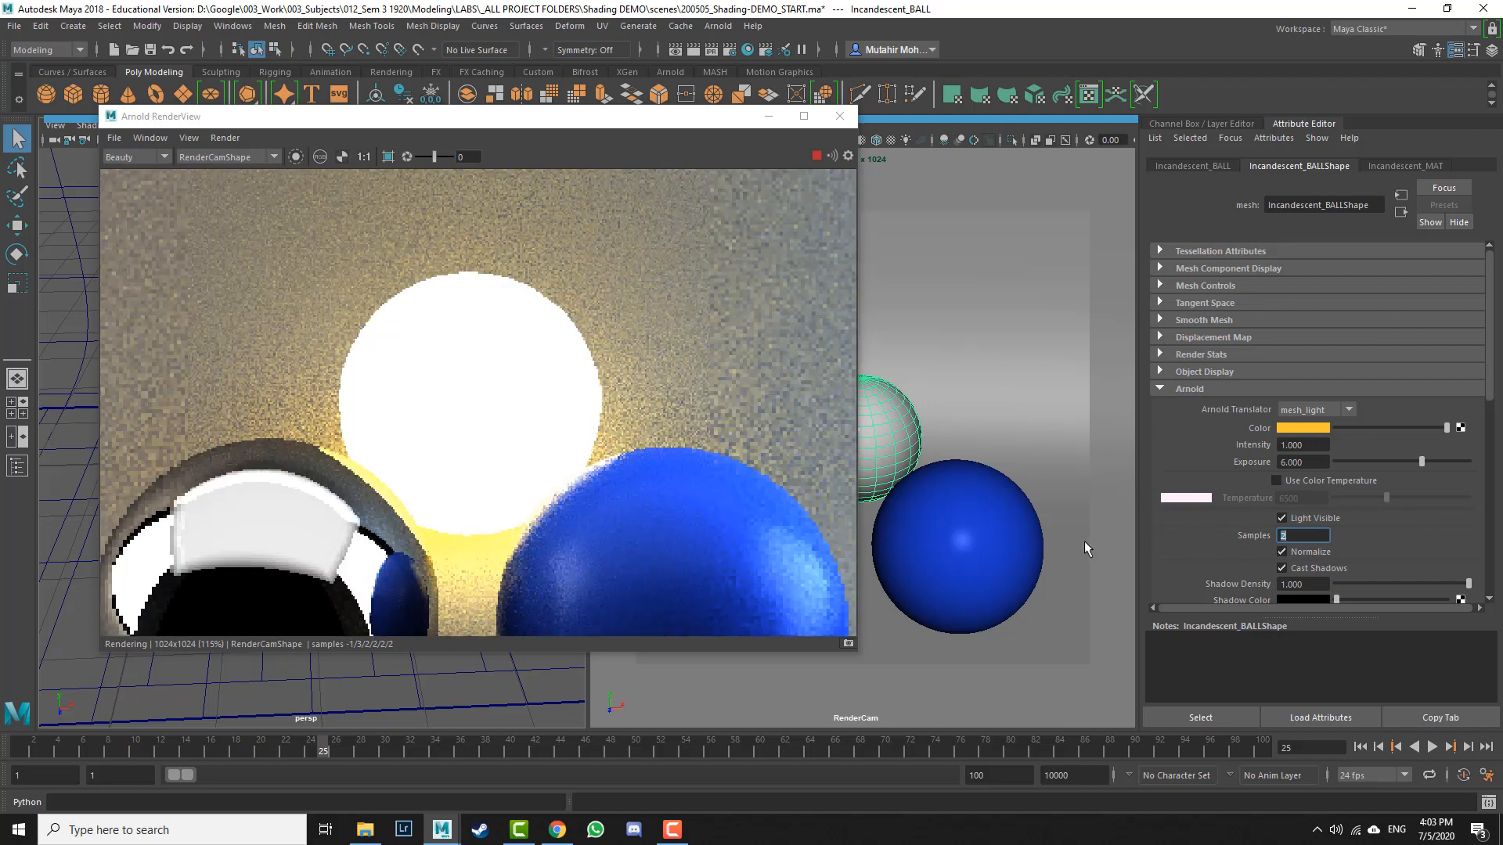
text(3)
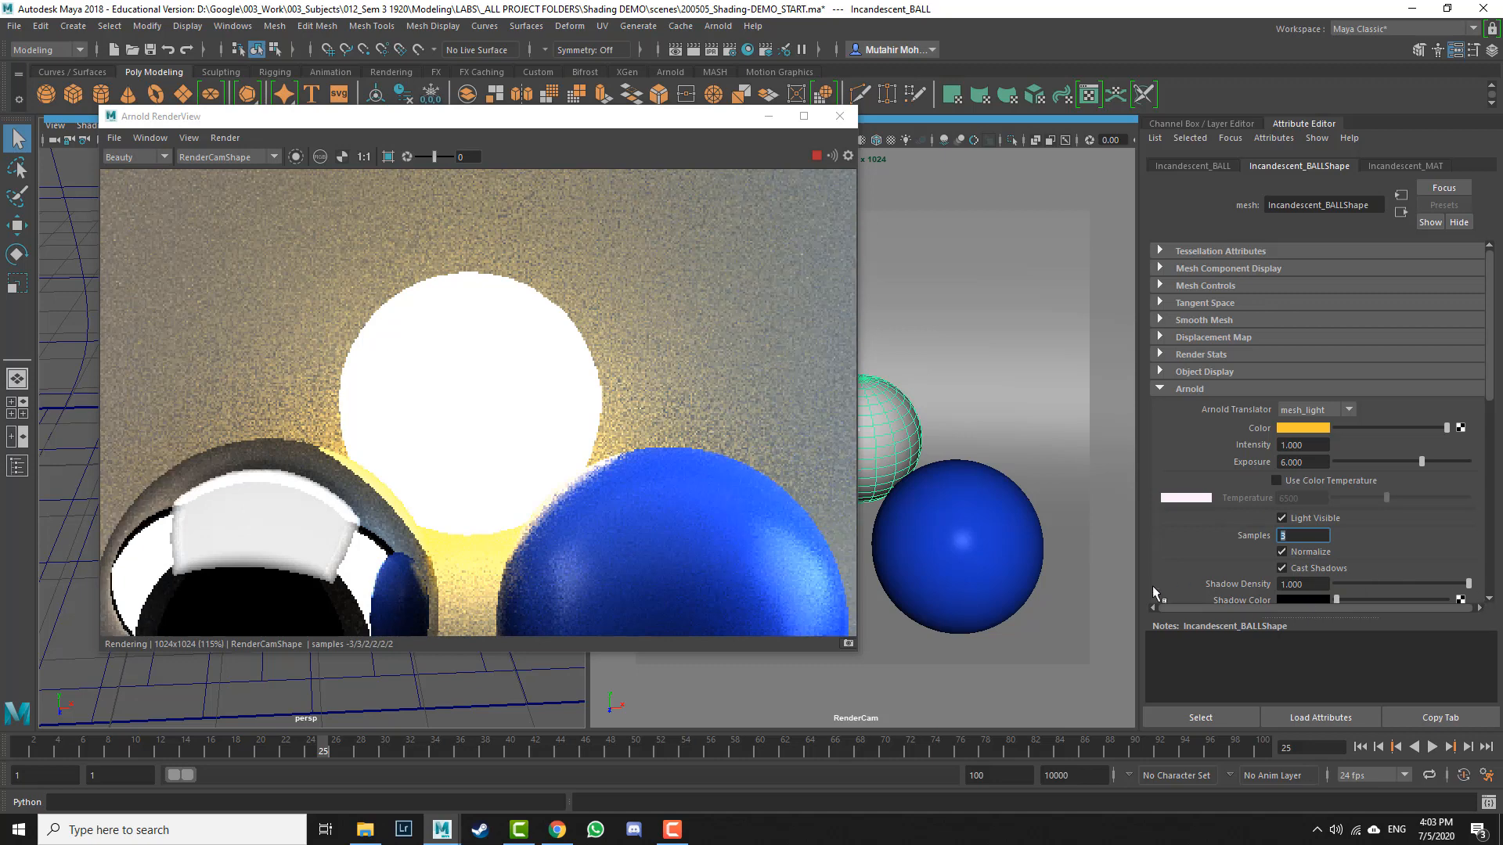
key(Return)
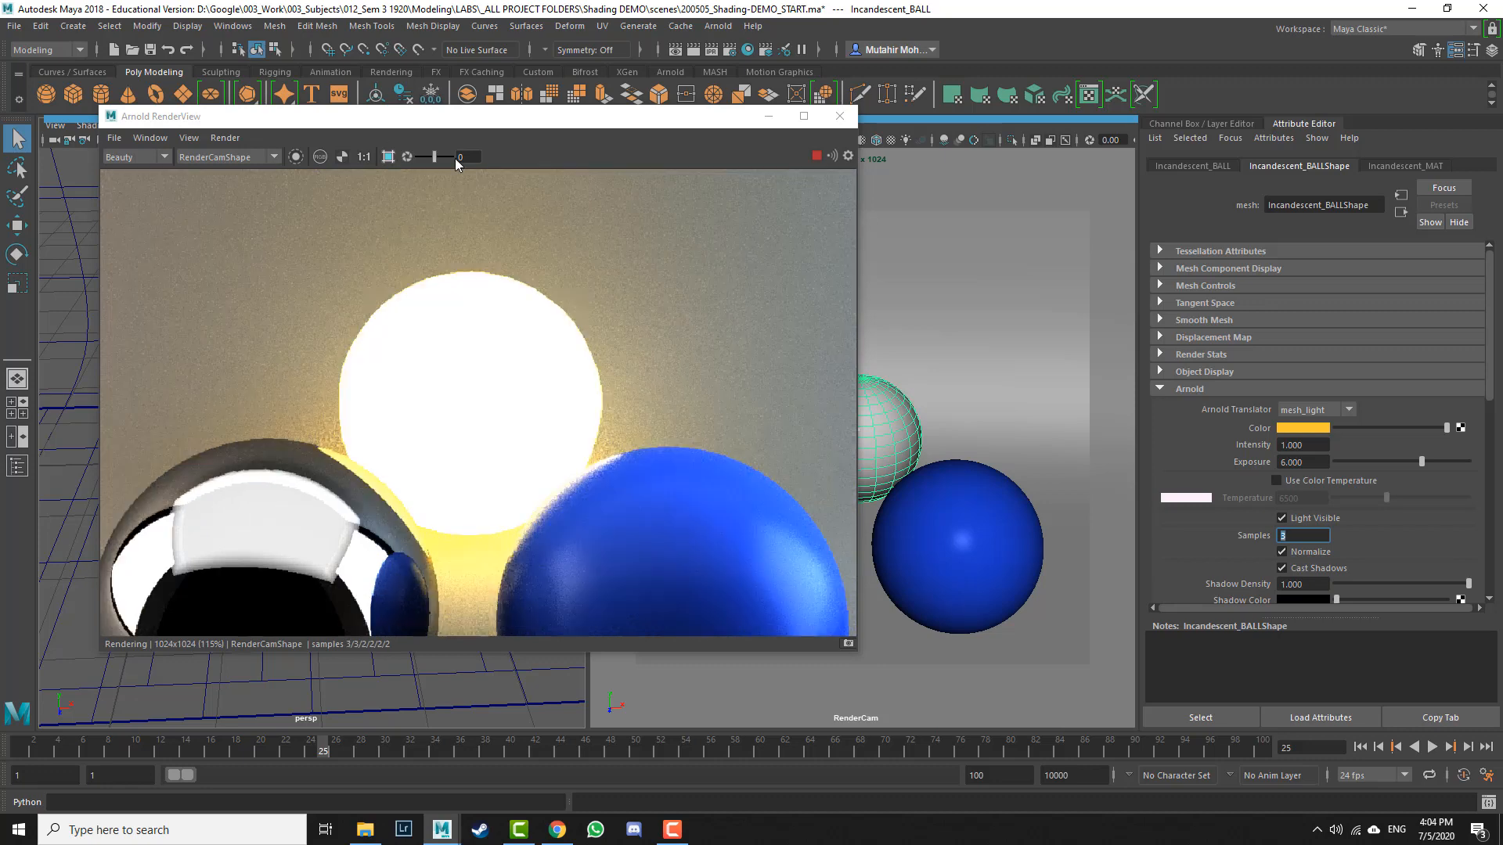
Step: Render only a crop region drawn around the glowing ball and store a snapshot of the result
click(816, 158)
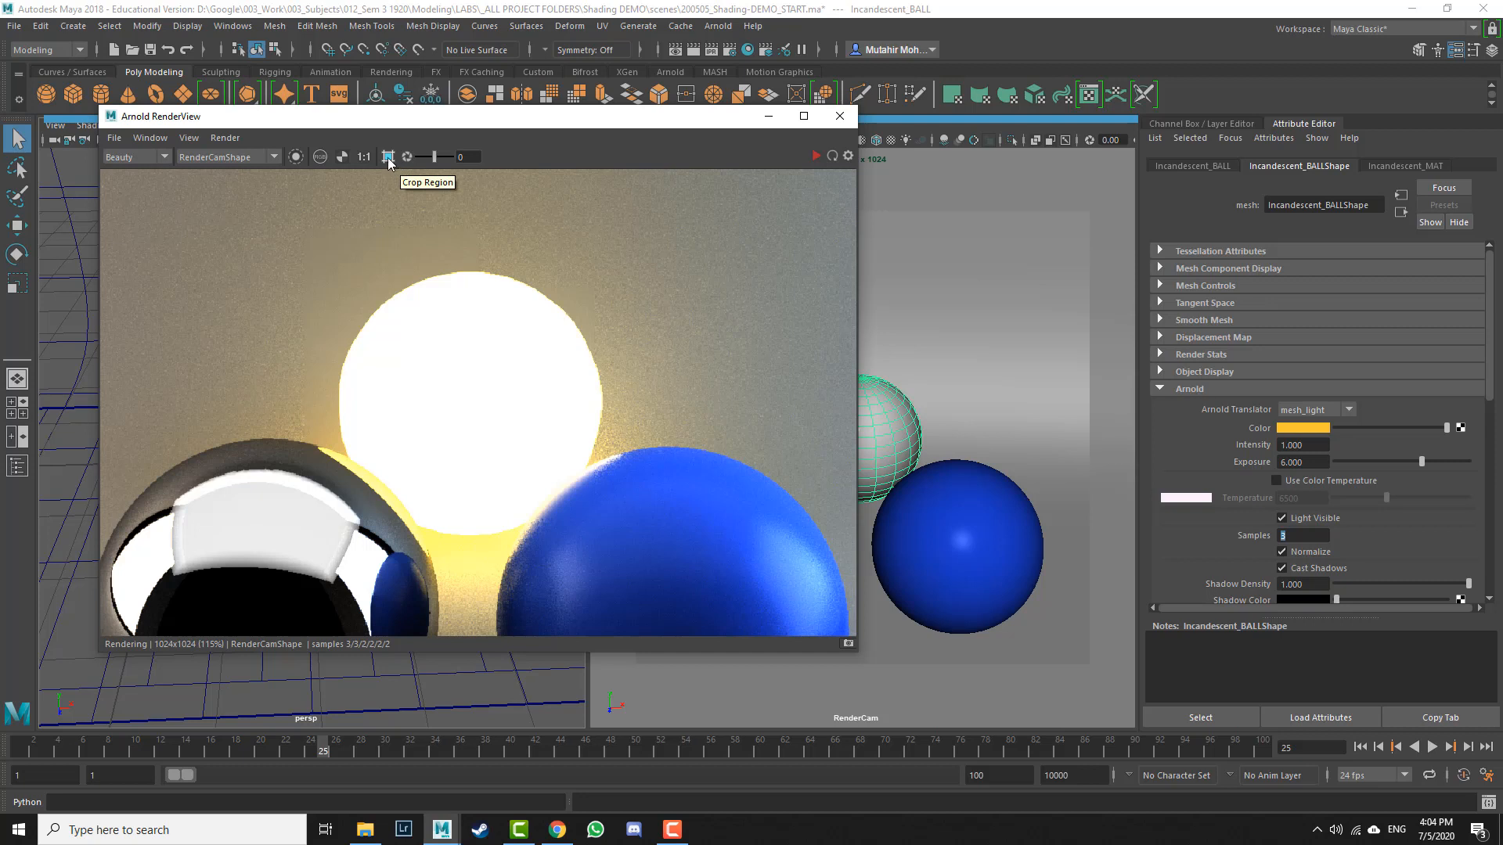
click(387, 158)
drag(240, 201, 697, 568)
click(815, 158)
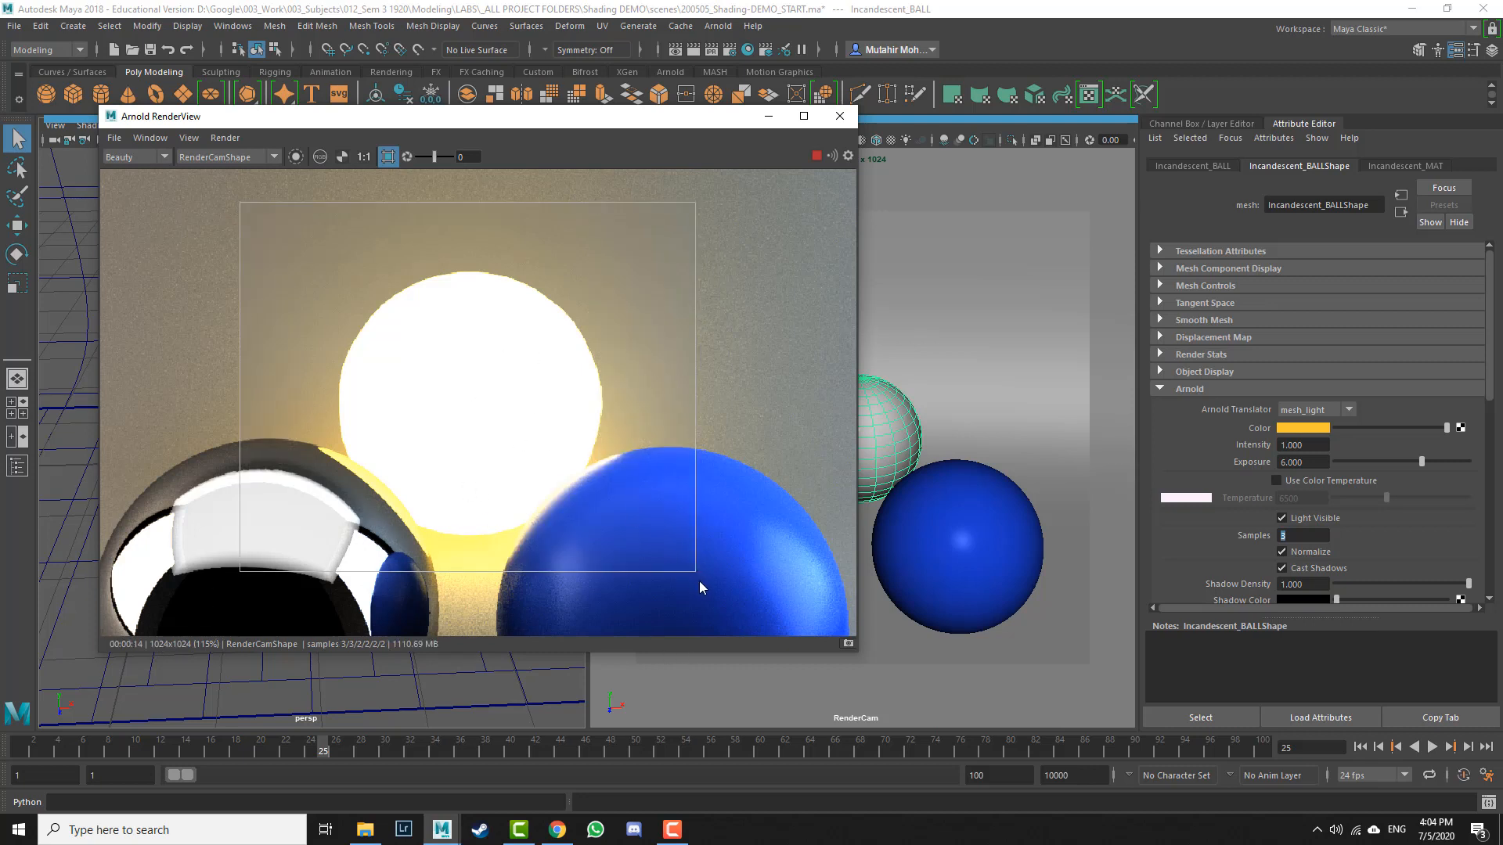
click(850, 643)
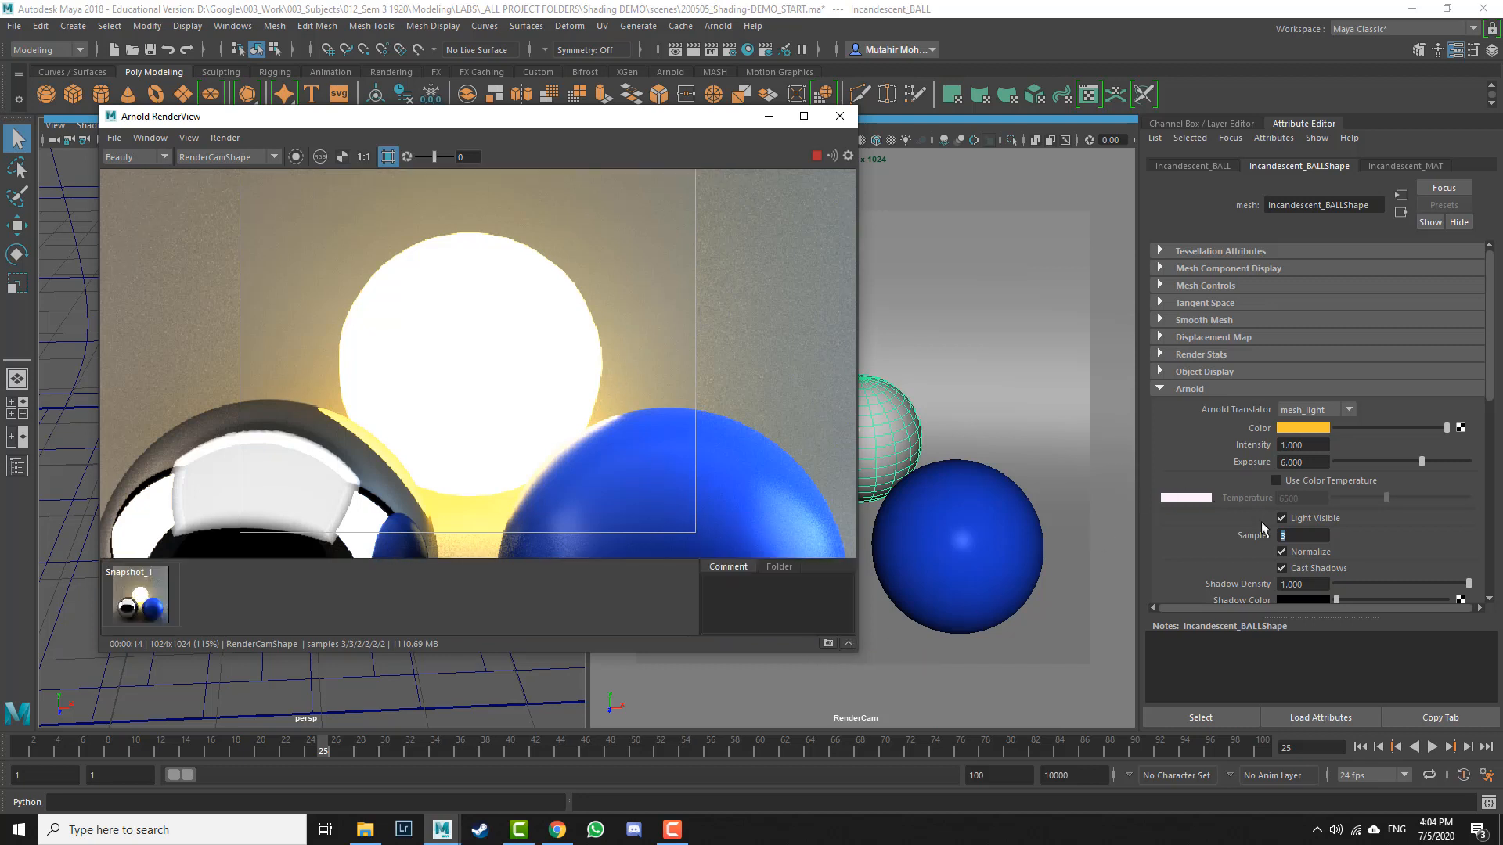
Step: Set the mesh light's Samples back to 1 and store a second snapshot of the render
drag(1289, 536, 1261, 543)
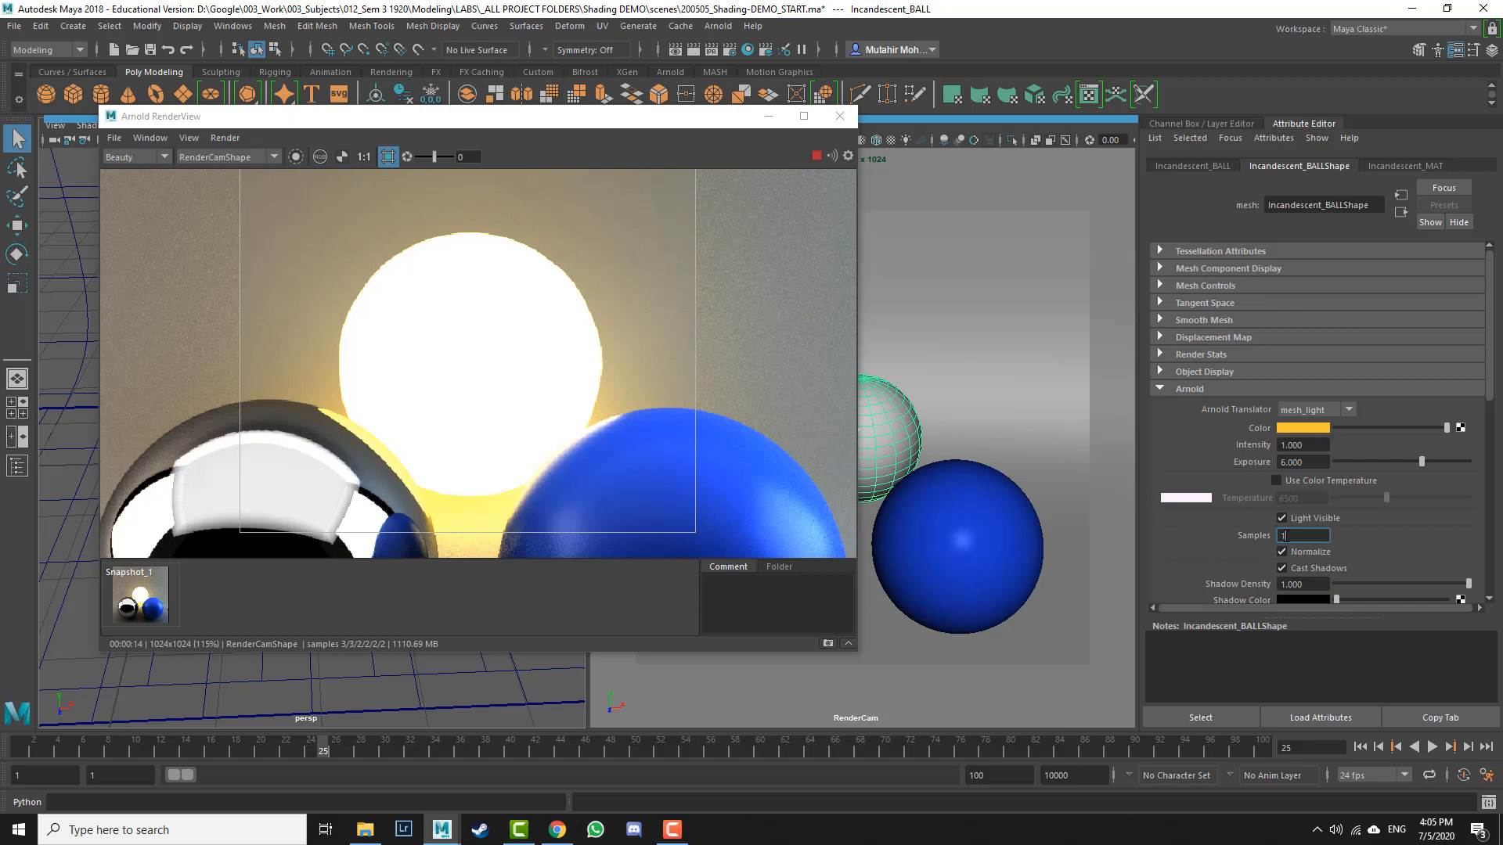
text(1)
key(Return)
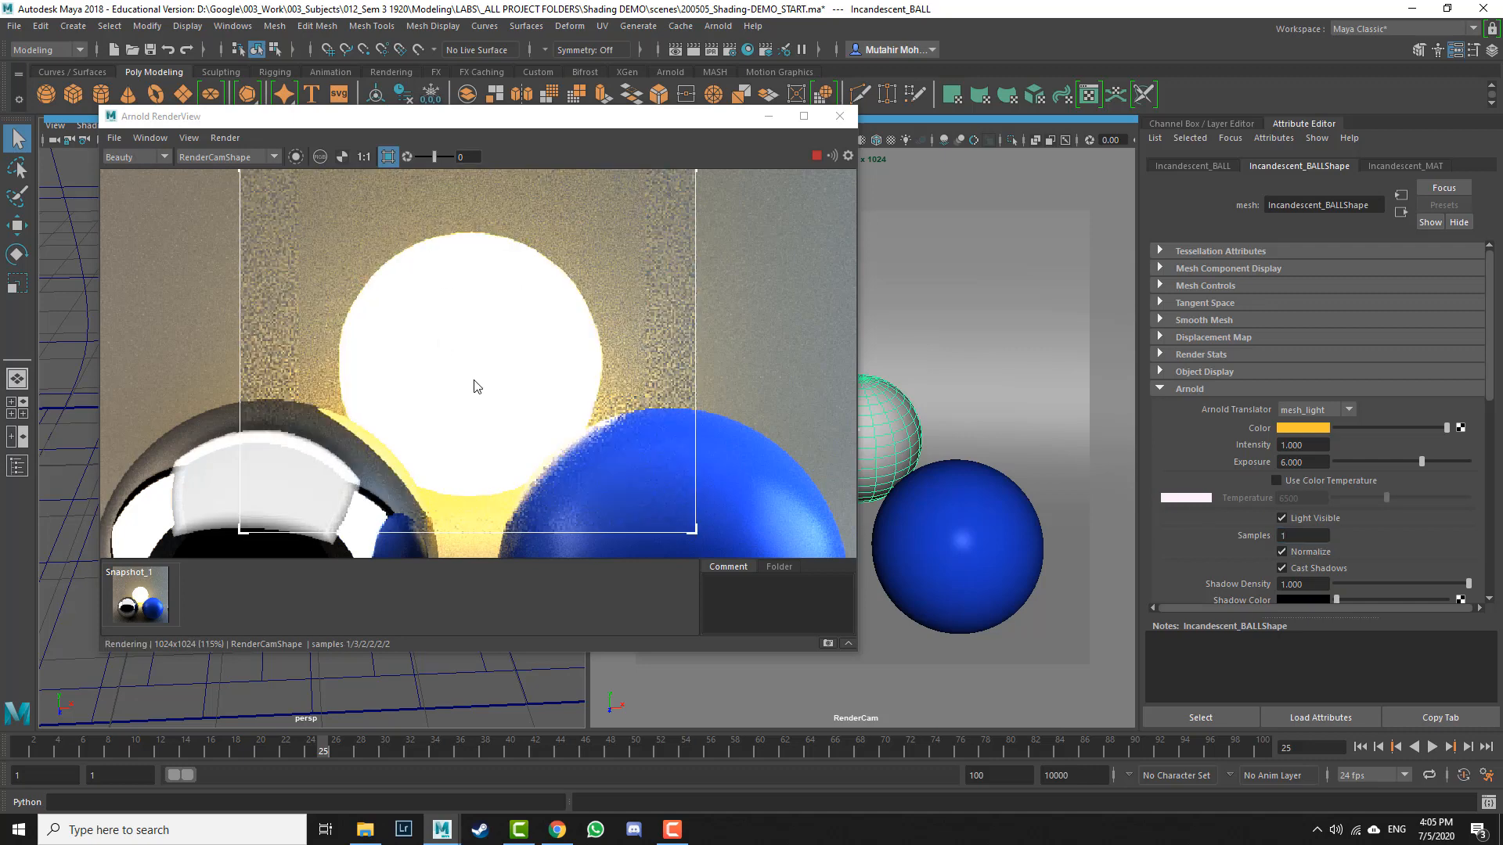
scroll(501, 353, down, 1)
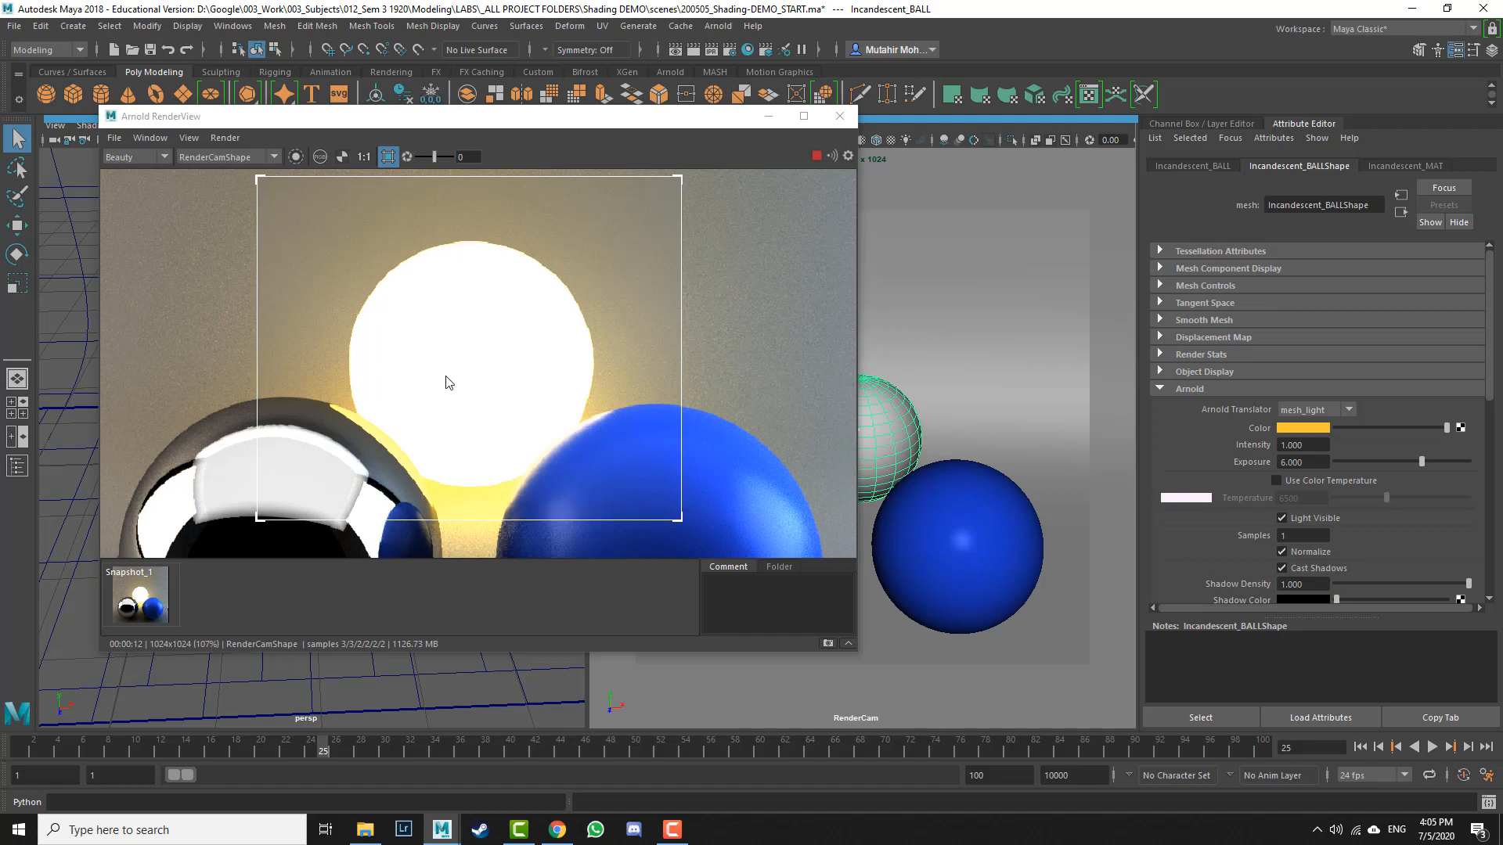
click(828, 643)
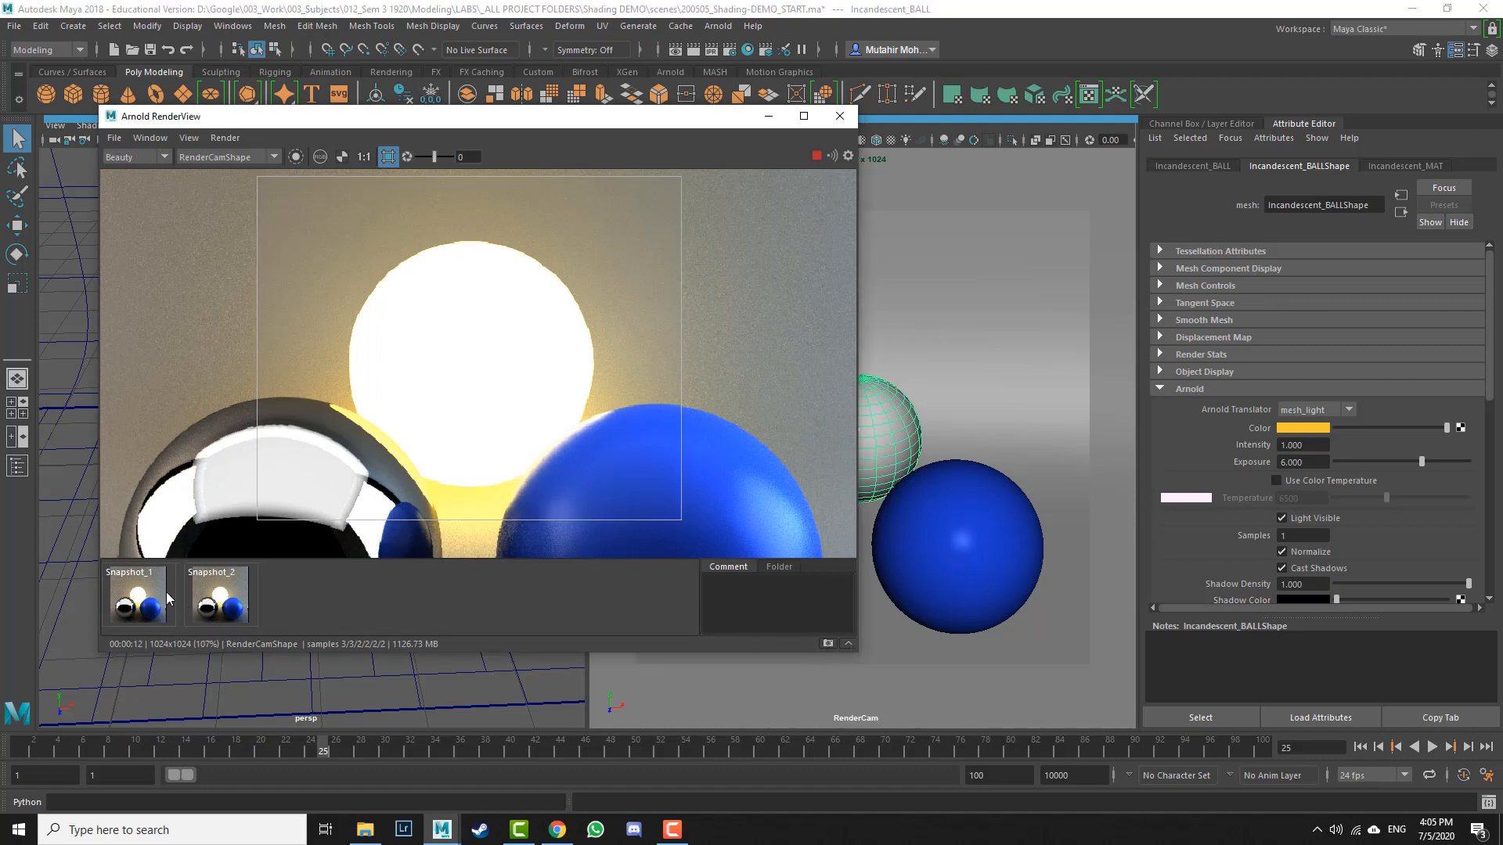
Step: Compare Snapshot_1 and Snapshot_2 by switching between them and inspecting the glowing ball's edge closely
click(218, 596)
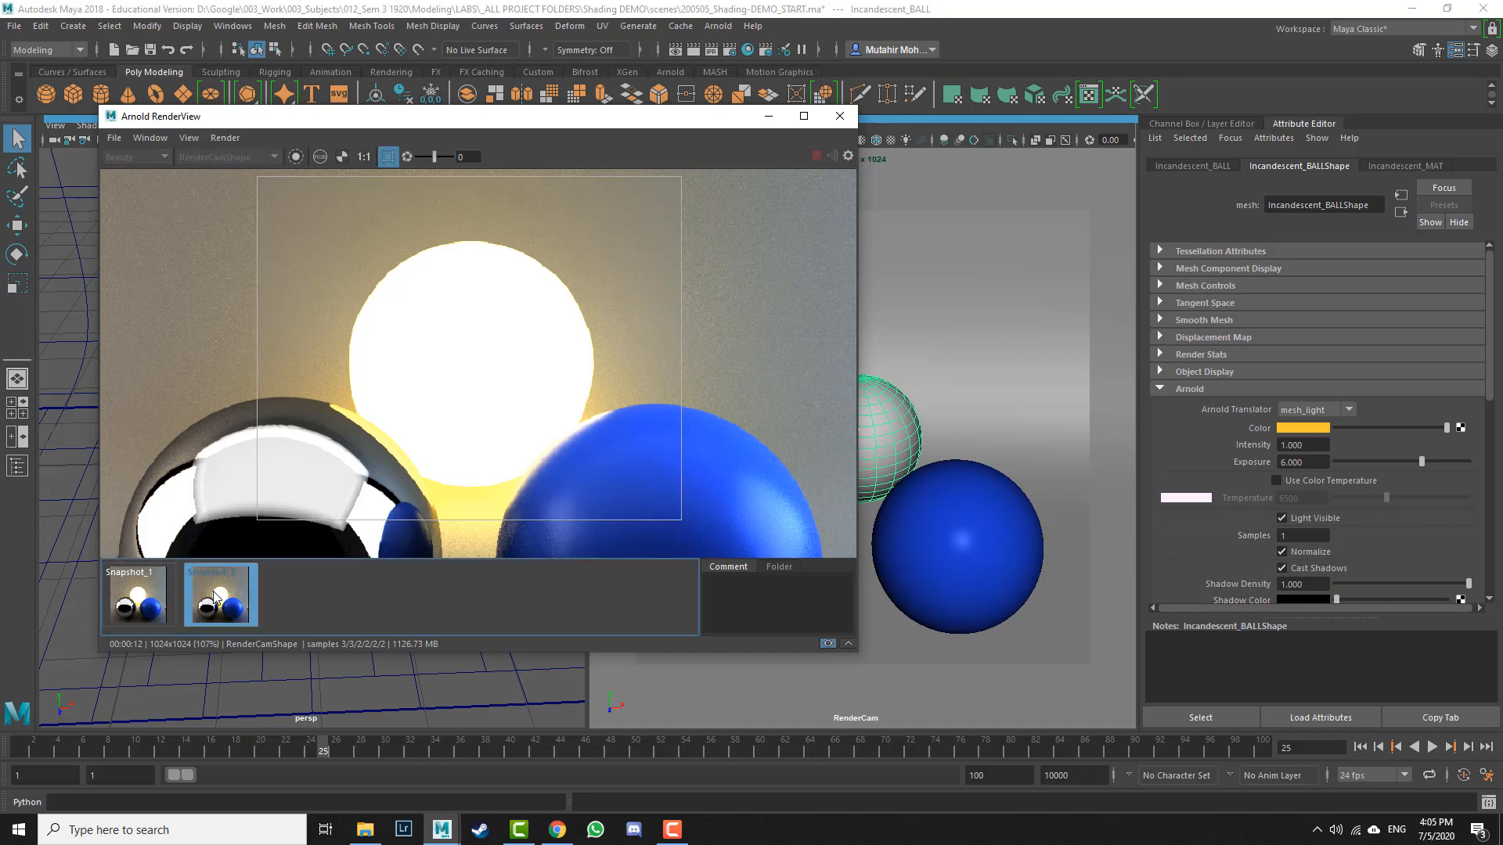
click(214, 593)
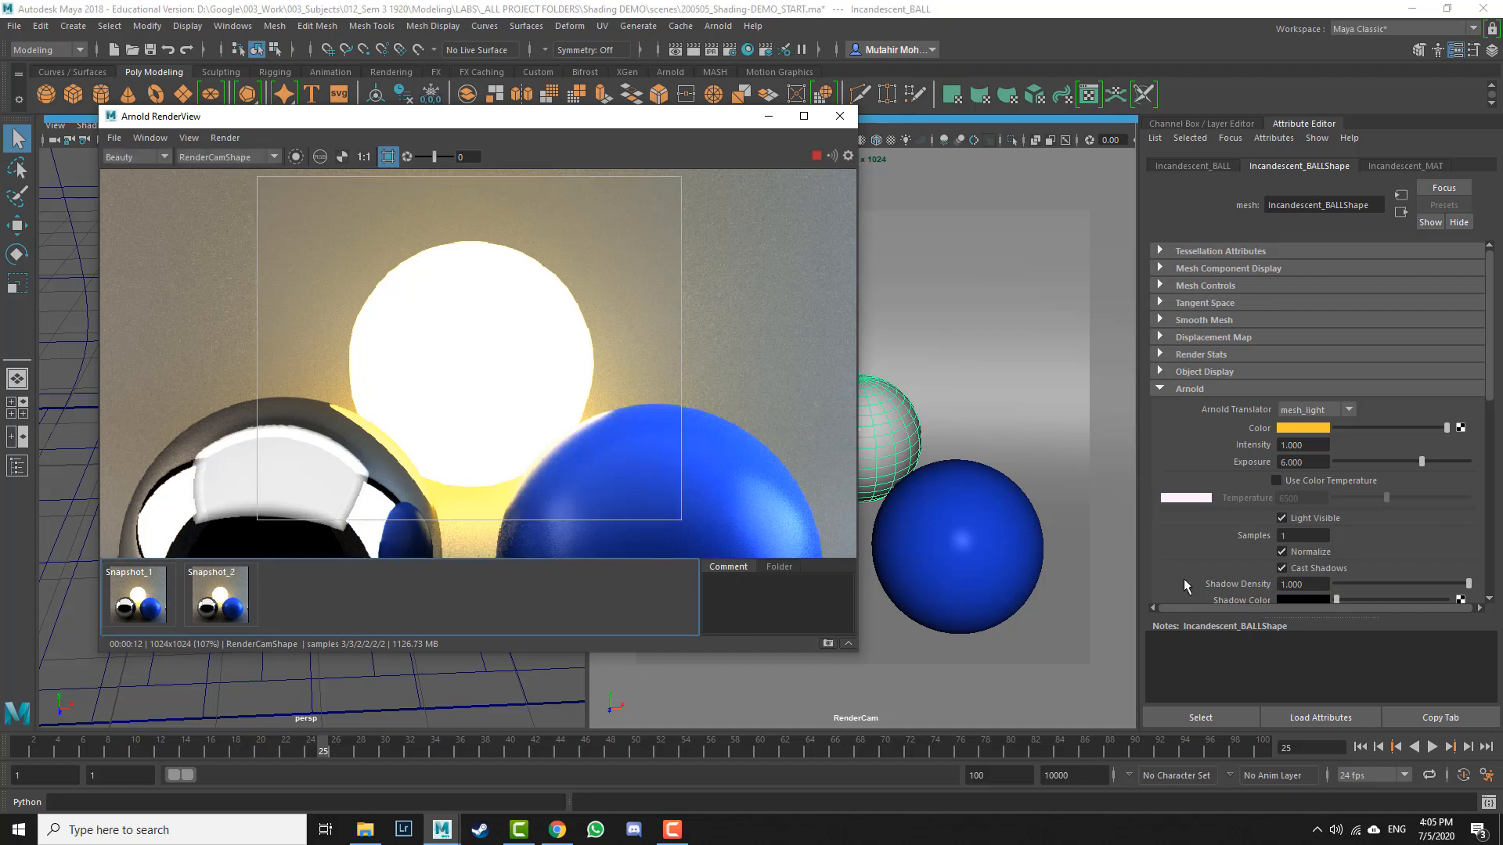
click(136, 593)
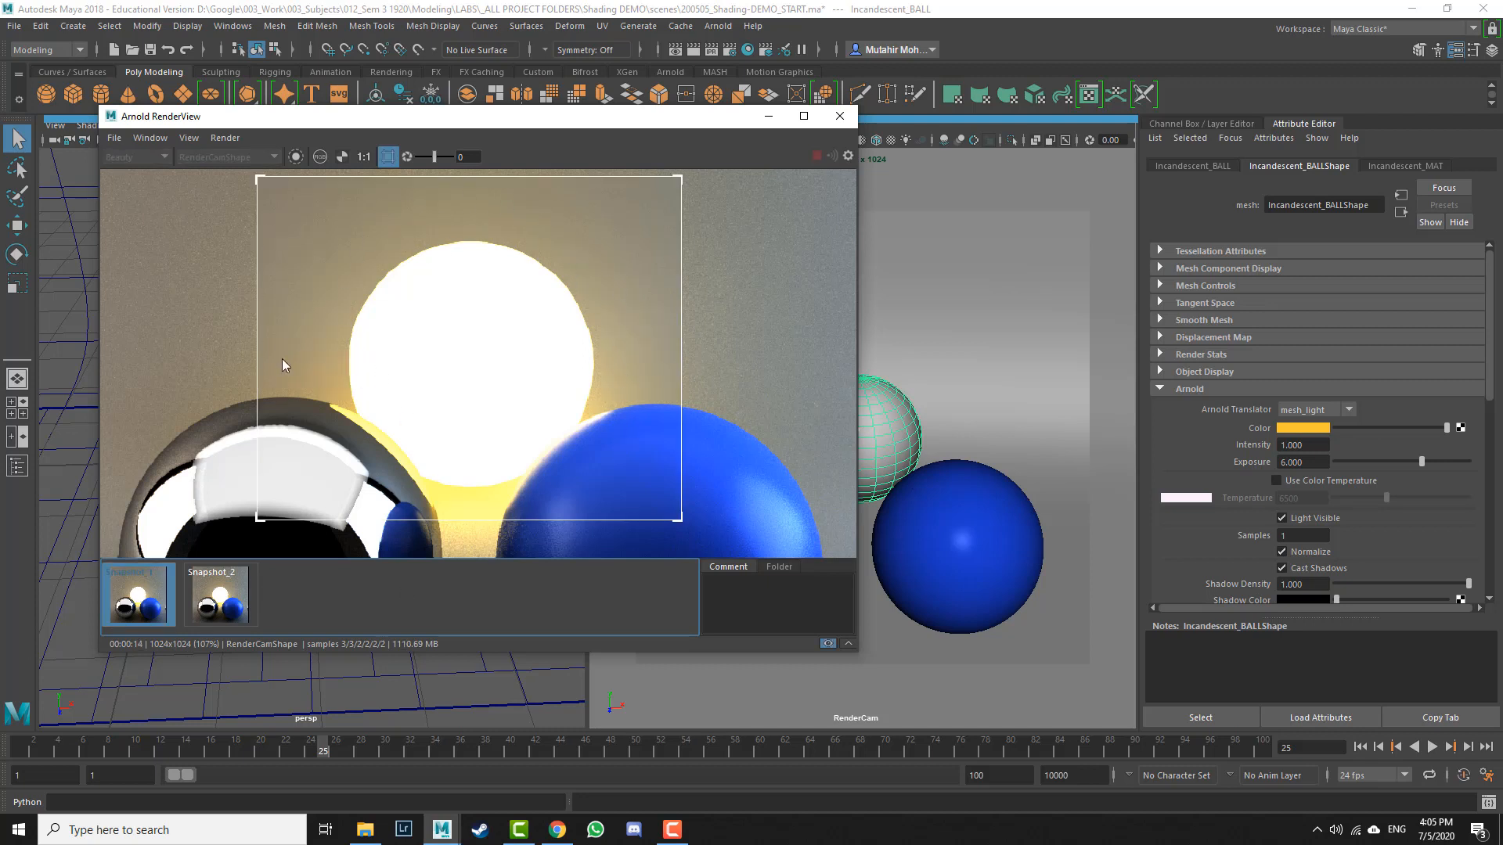
click(212, 604)
click(133, 605)
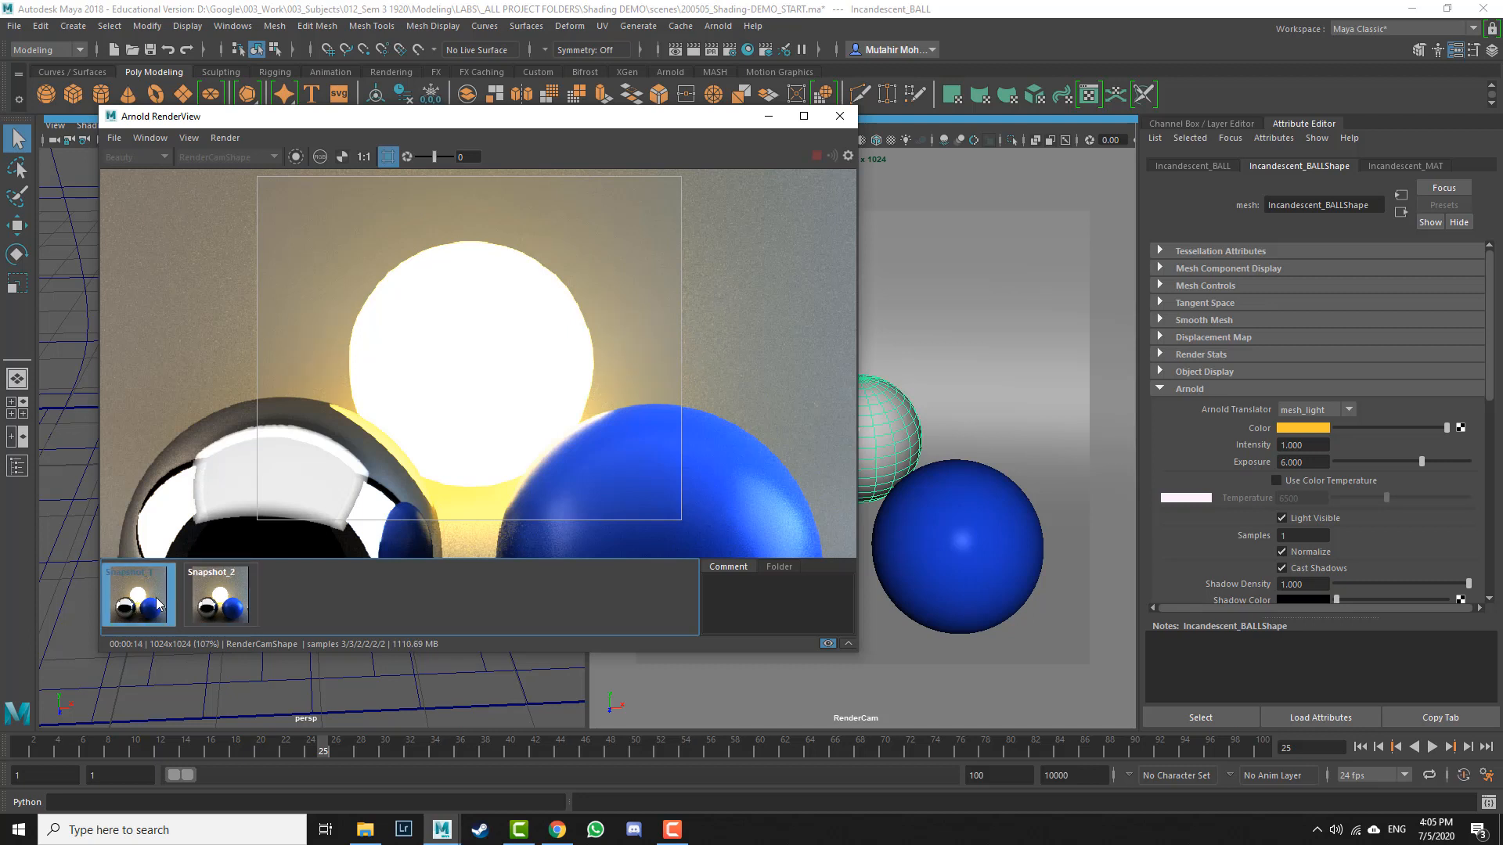
click(186, 598)
click(118, 596)
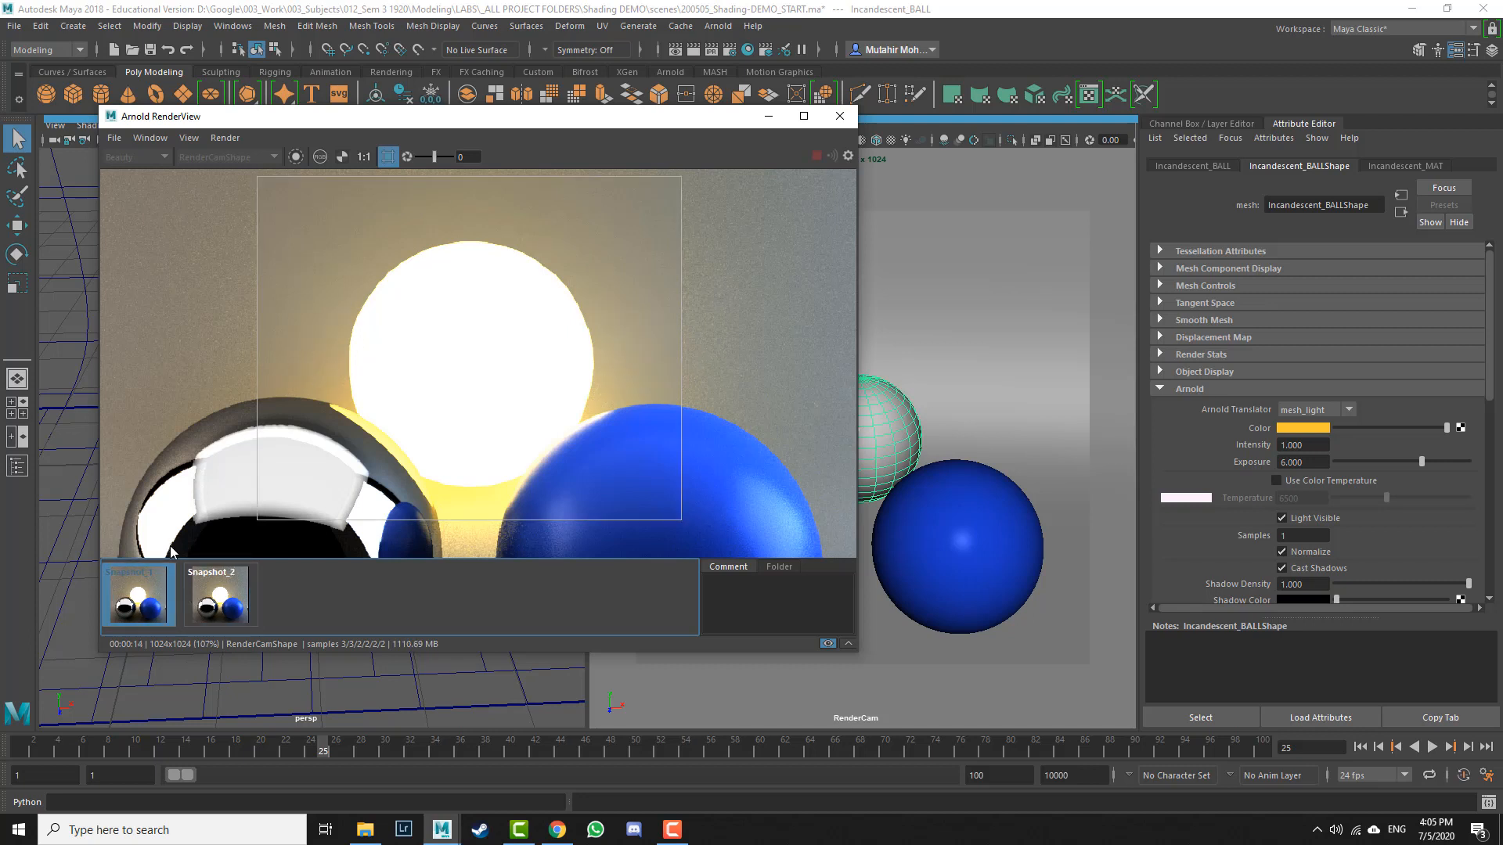
click(227, 595)
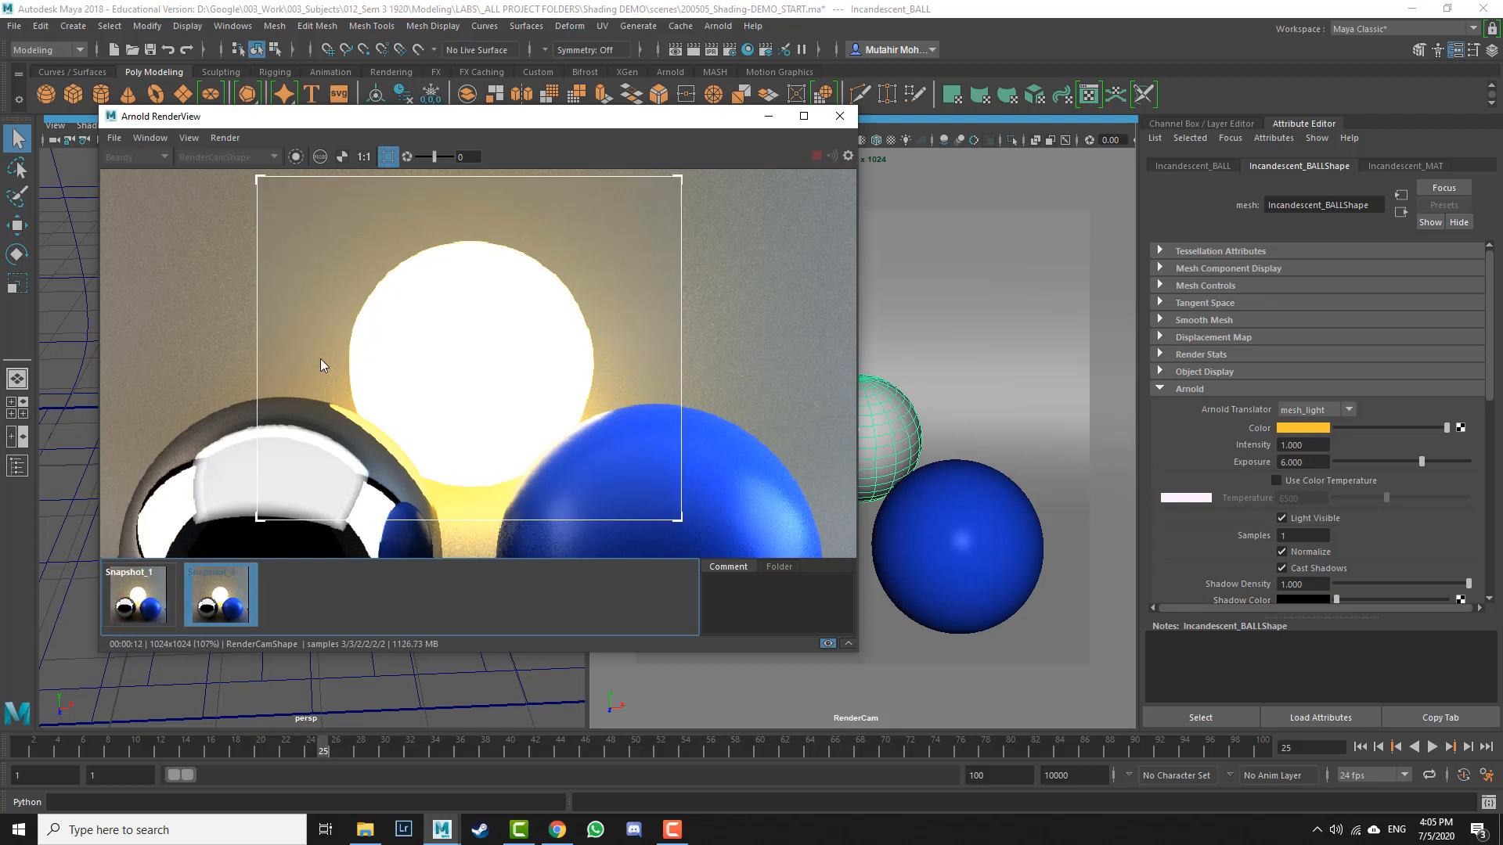
scroll(321, 365, up, 4)
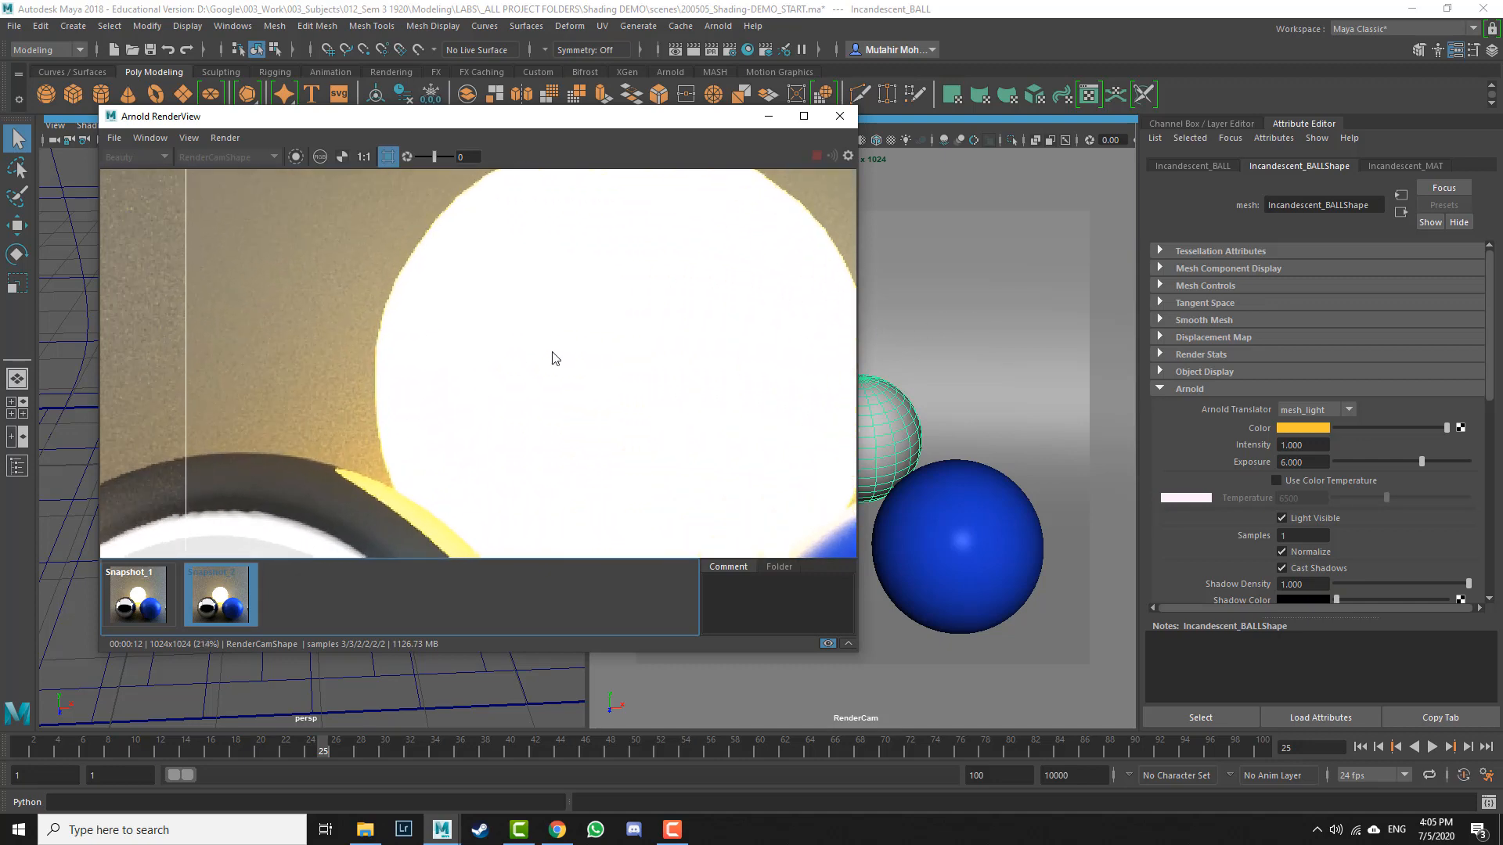
scroll(553, 352, up, 1)
middle_drag(350, 378, 479, 380)
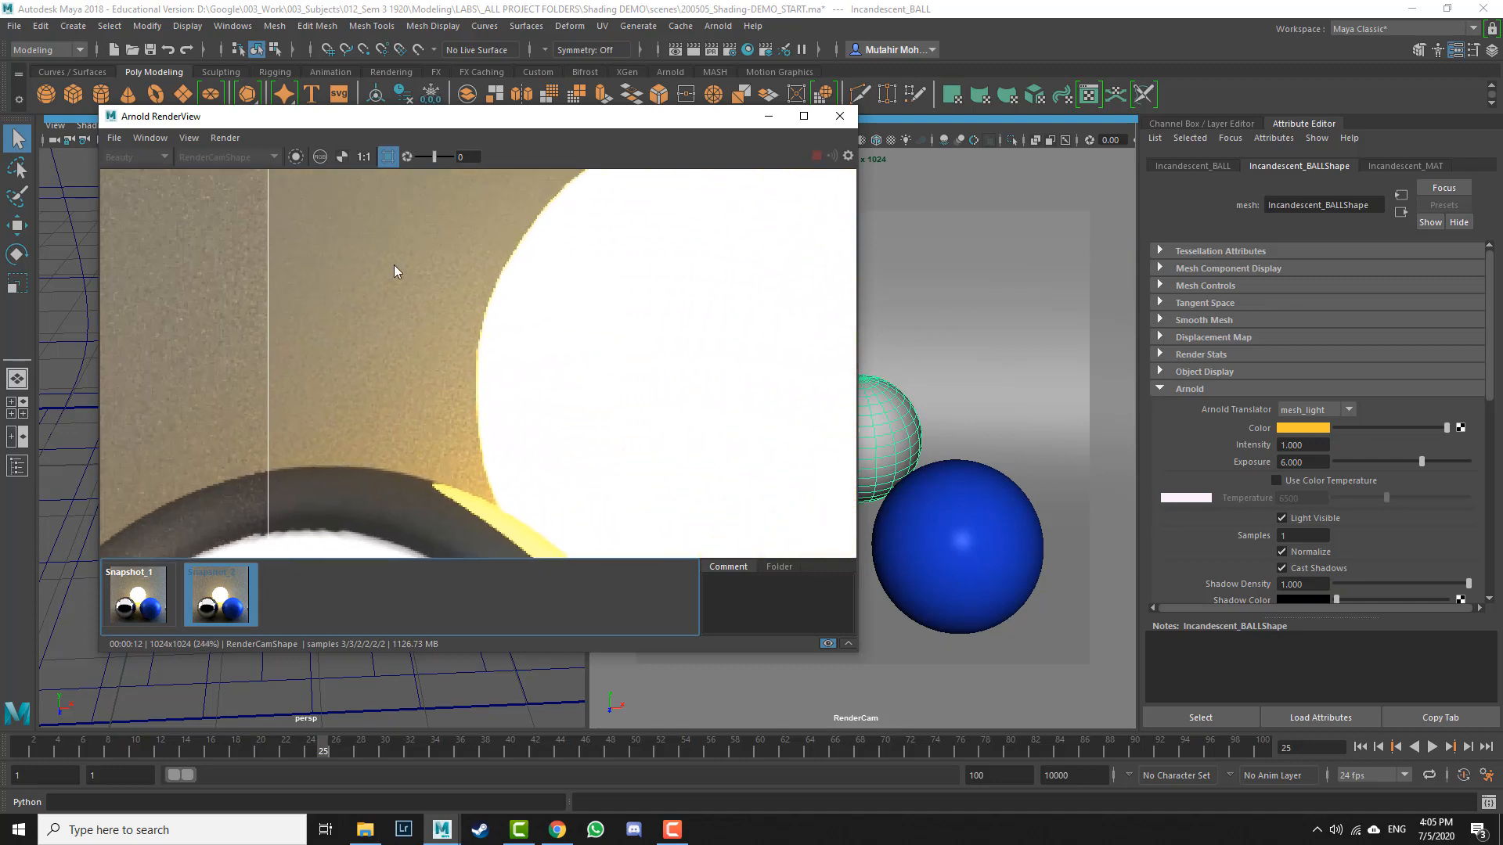
click(145, 610)
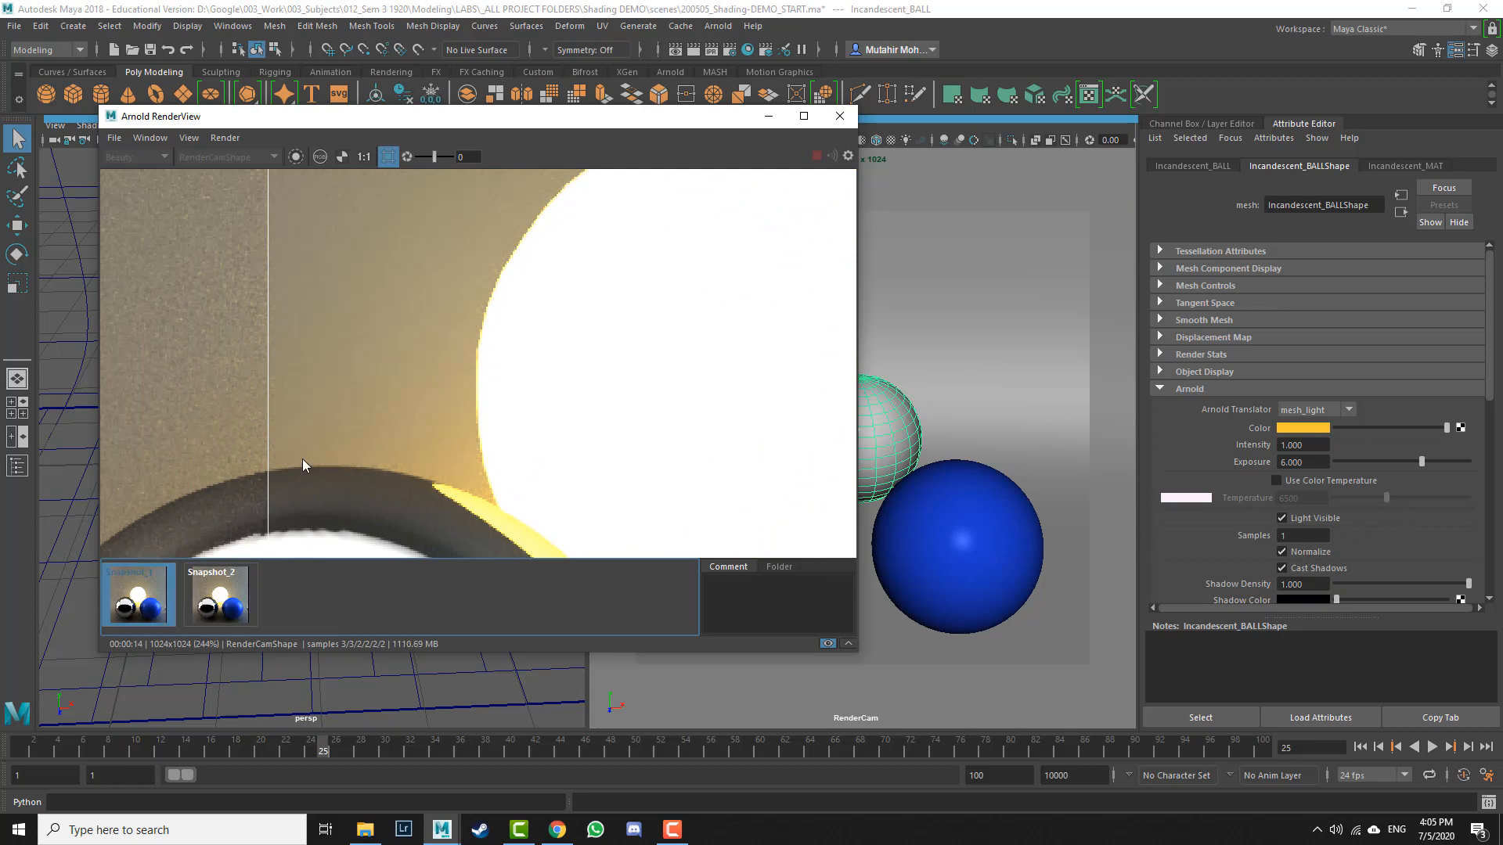
Step: Switch to the lab assignment PDF in the browser and highlight the nine material types requirement
click(1300, 536)
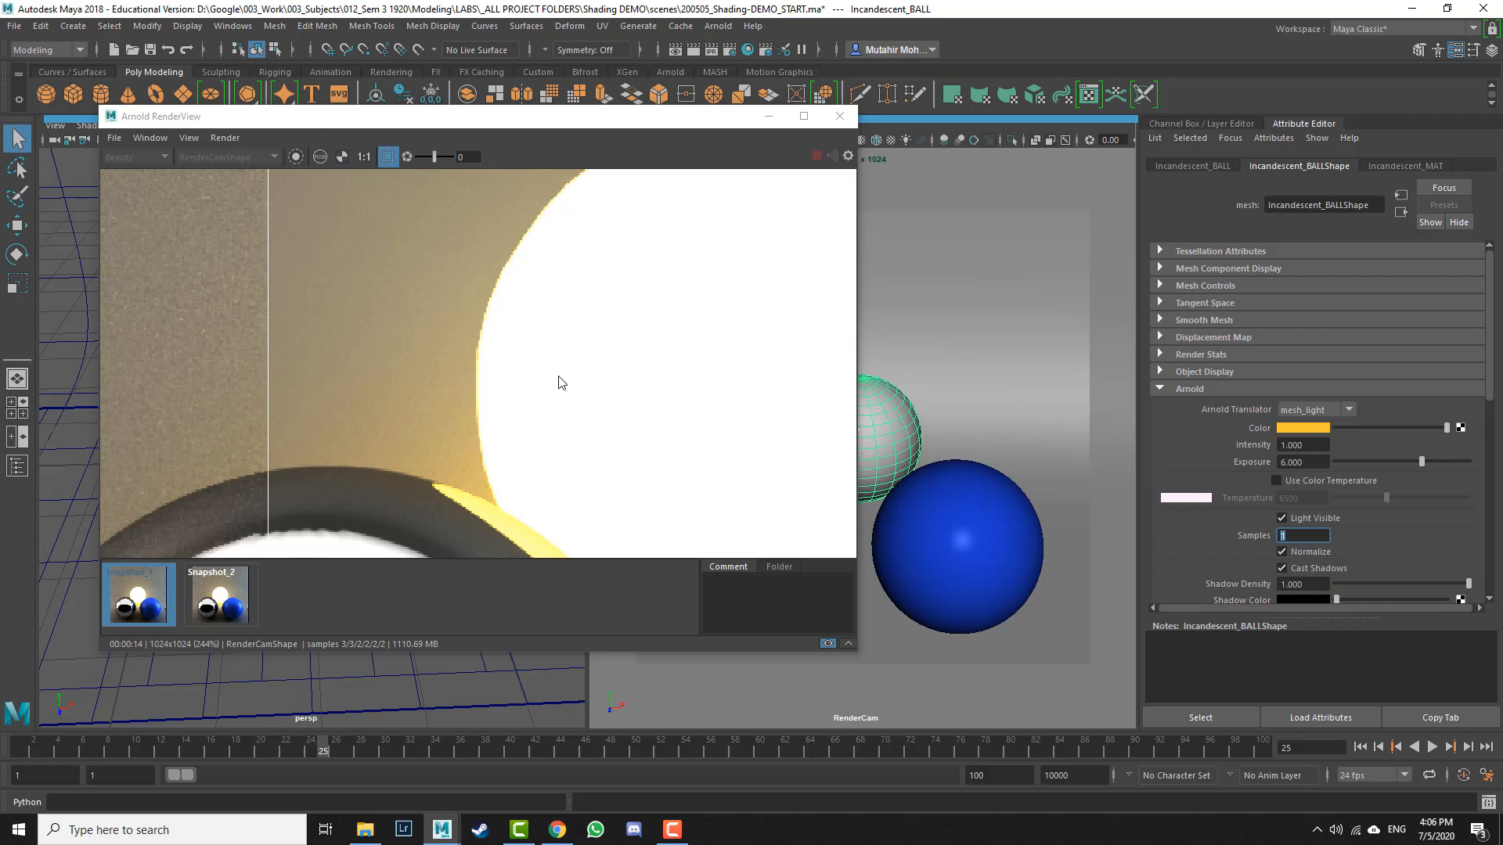
click(510, 349)
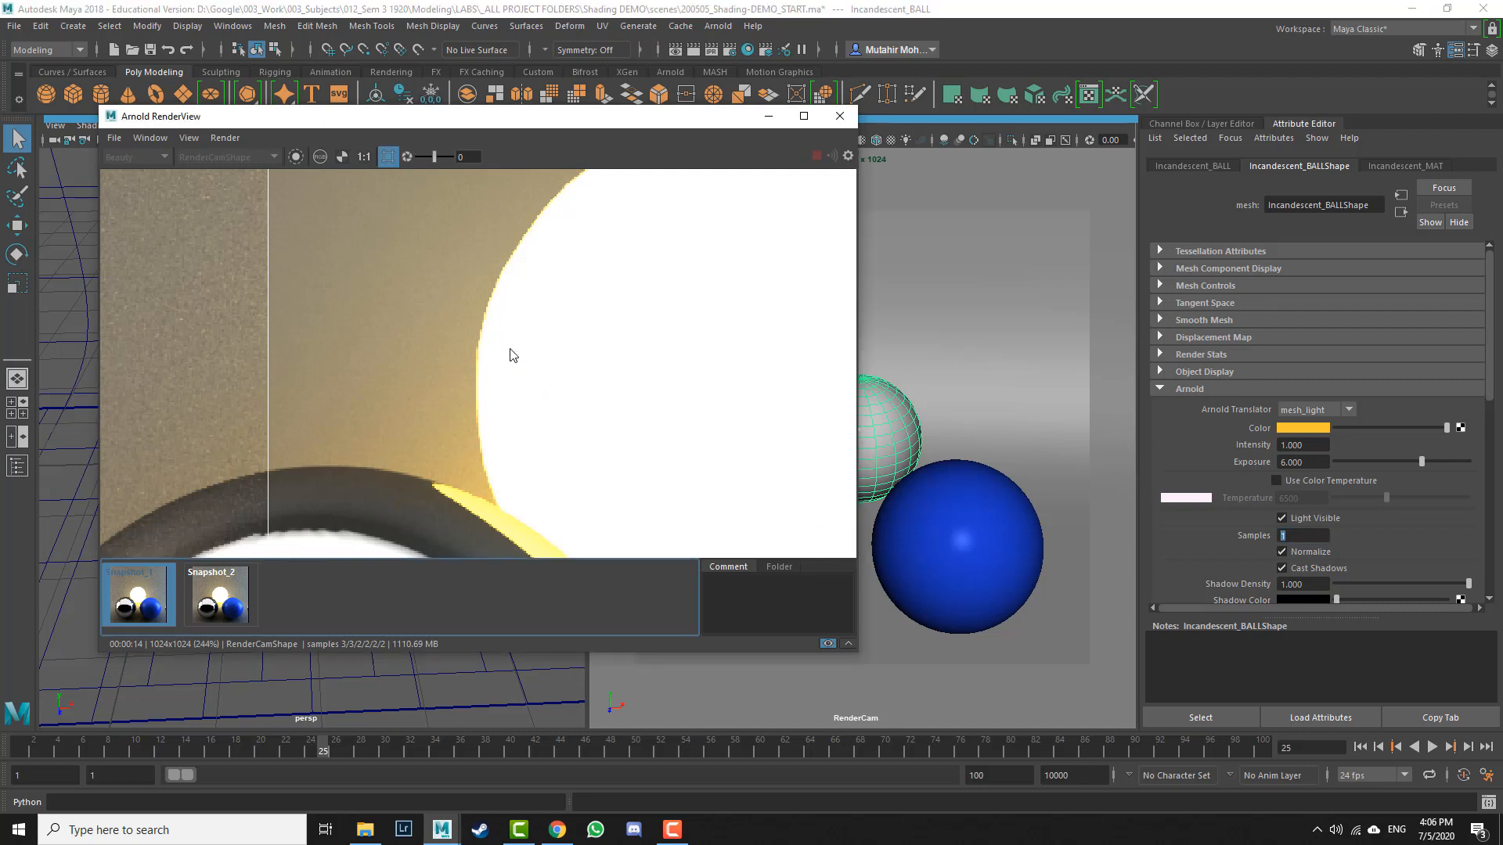
click(768, 116)
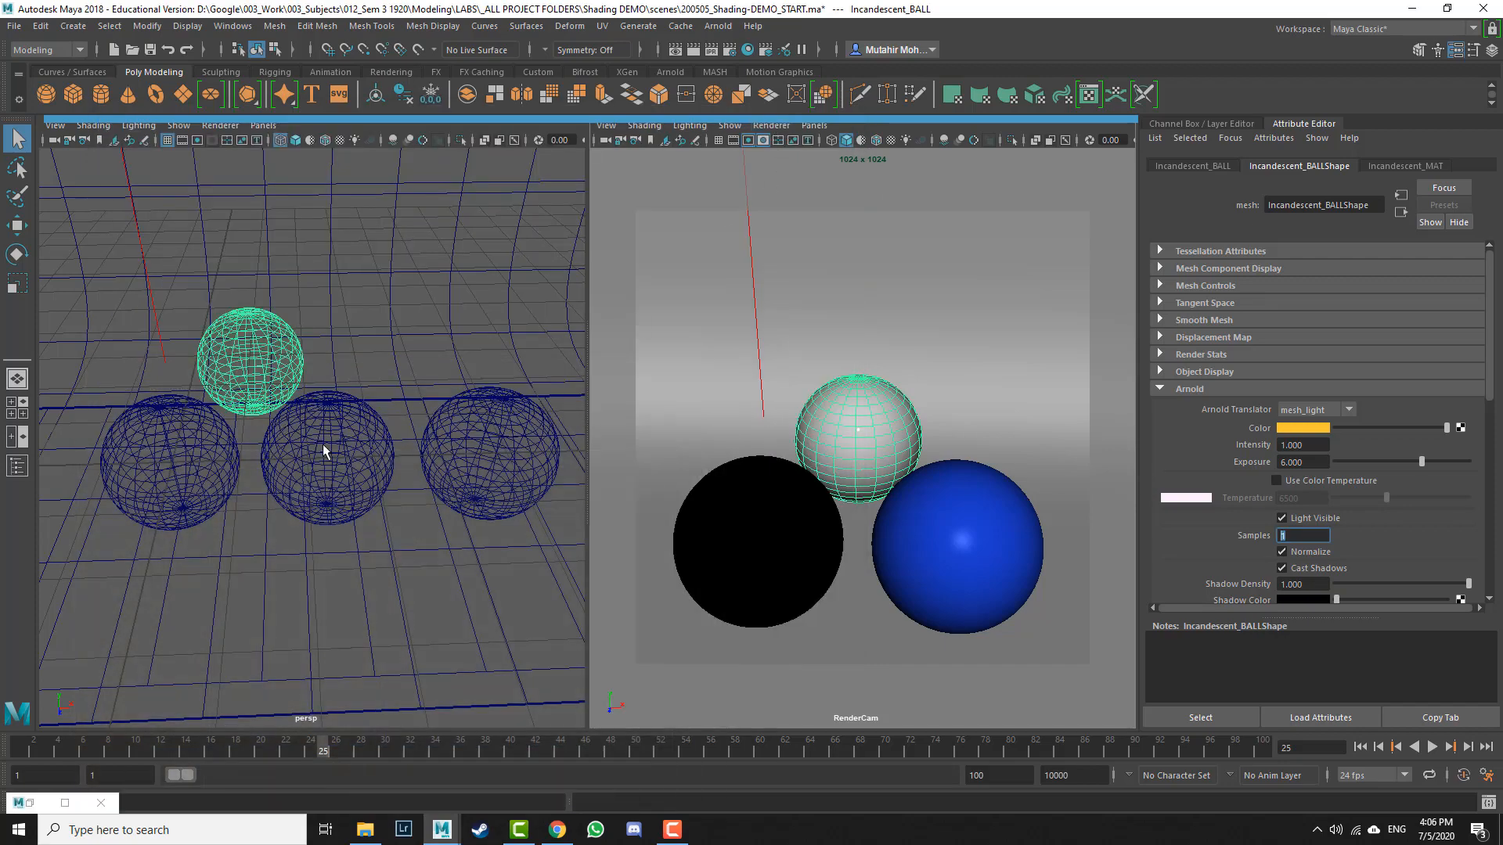
click(556, 829)
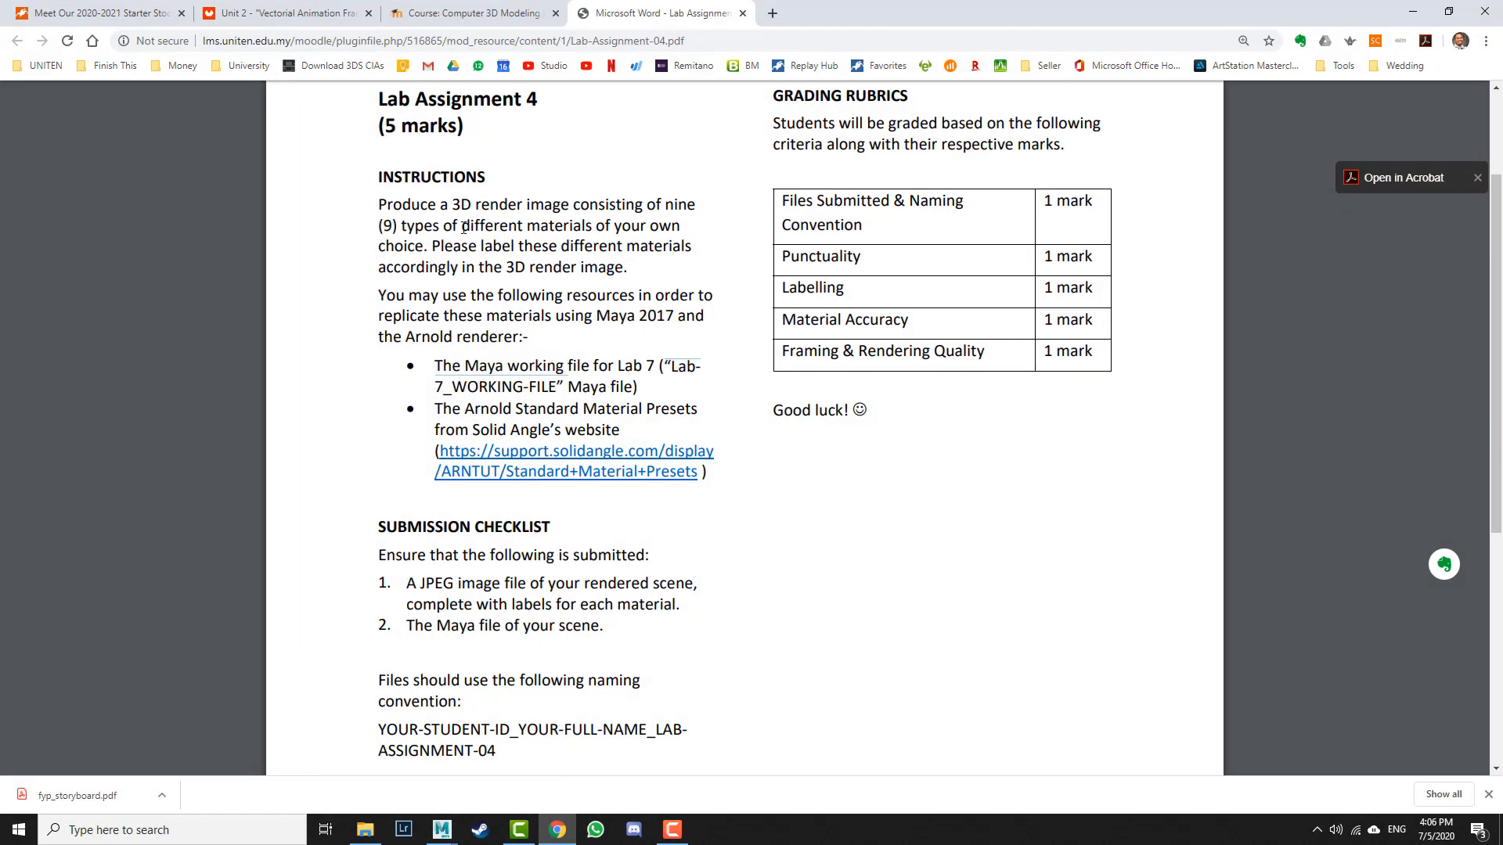
drag(376, 224, 423, 225)
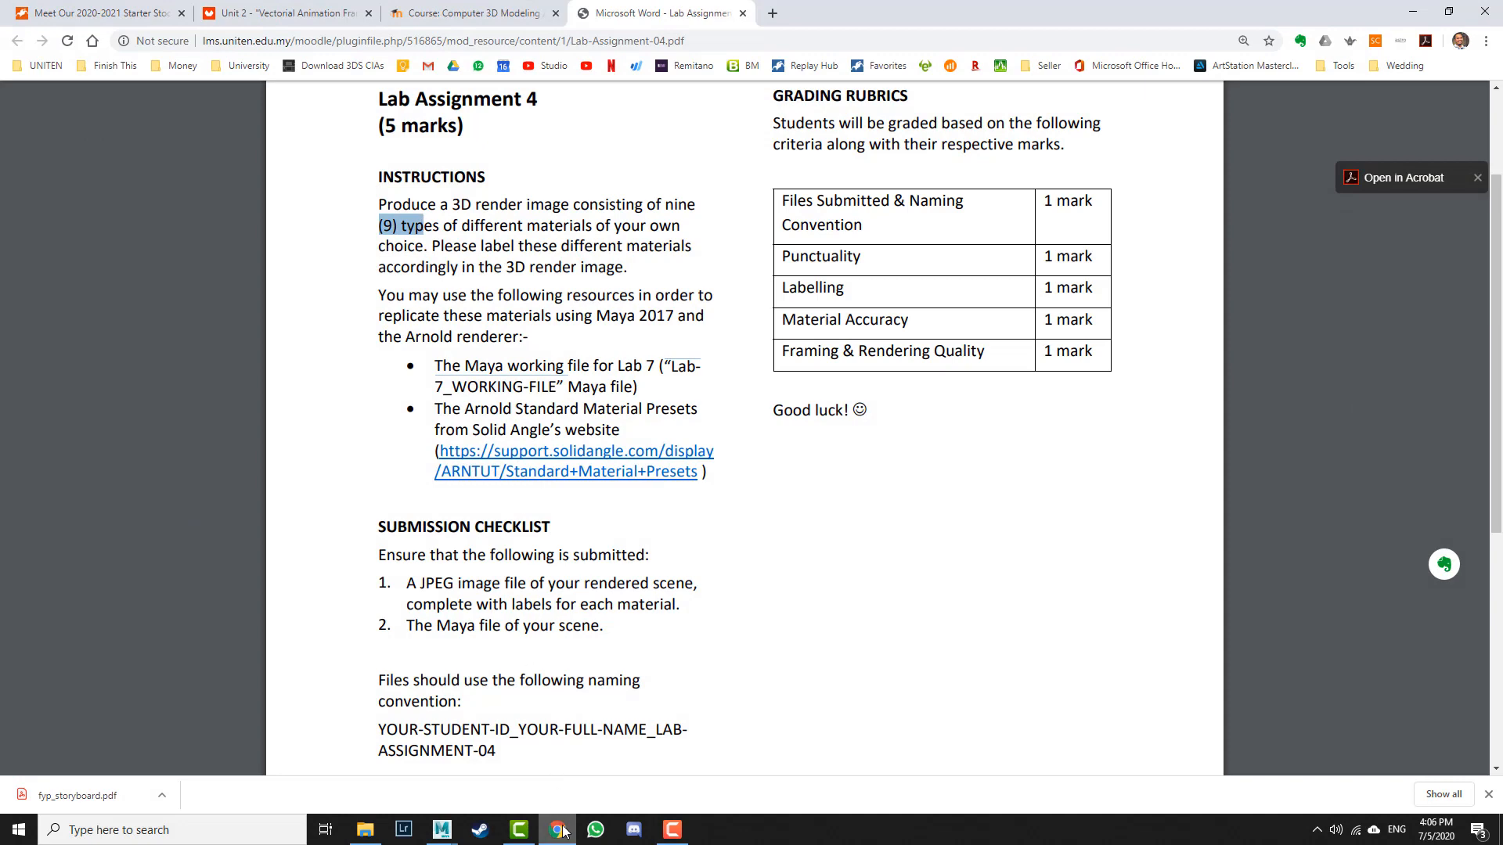
Step: Reopen the render view full screen, frame the whole image, turn off Crop Region and re-render the scene
click(441, 832)
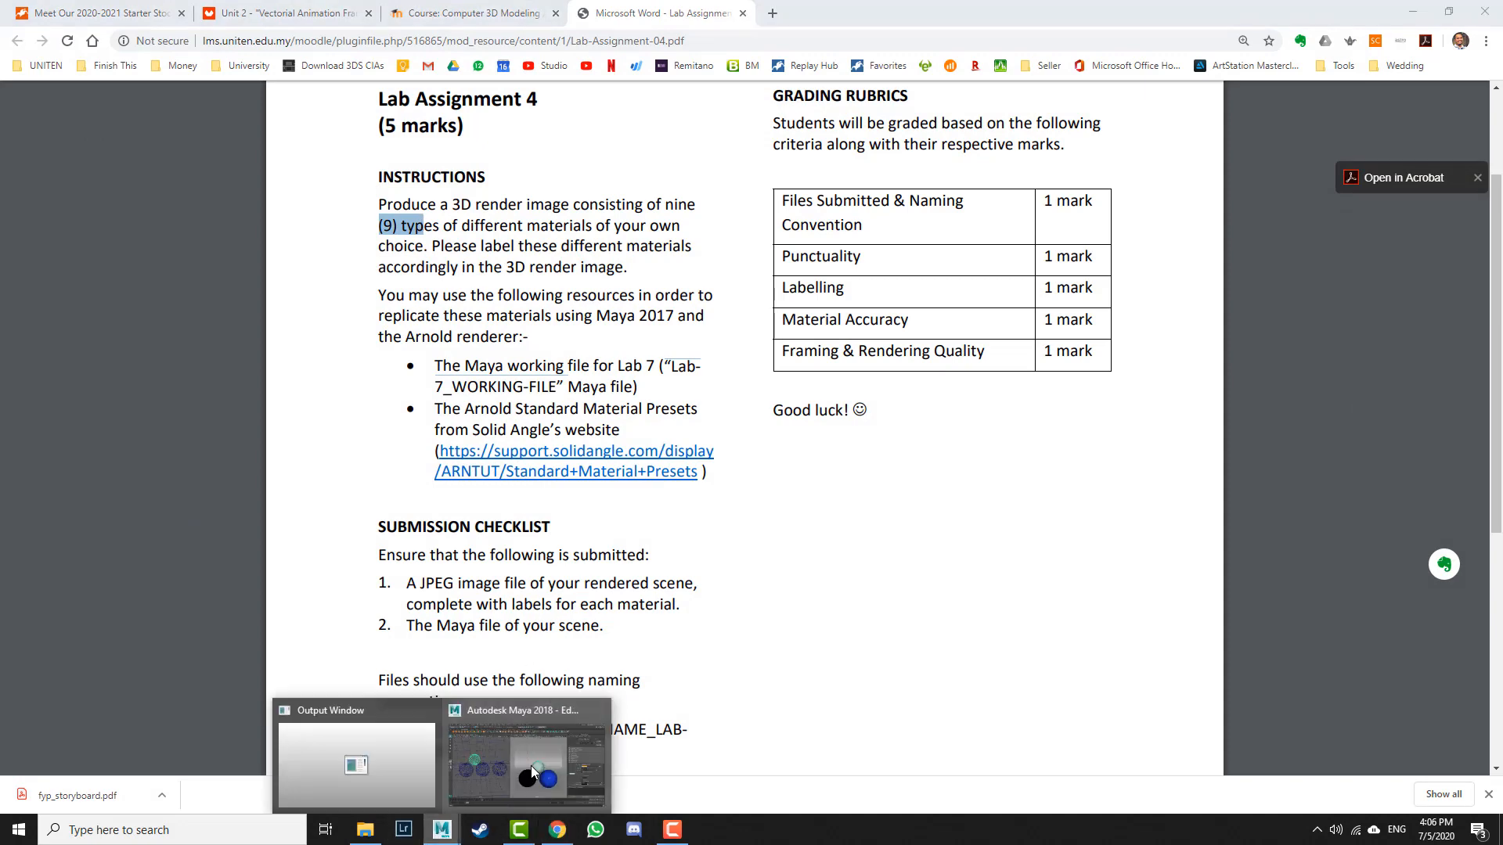
click(531, 765)
click(64, 803)
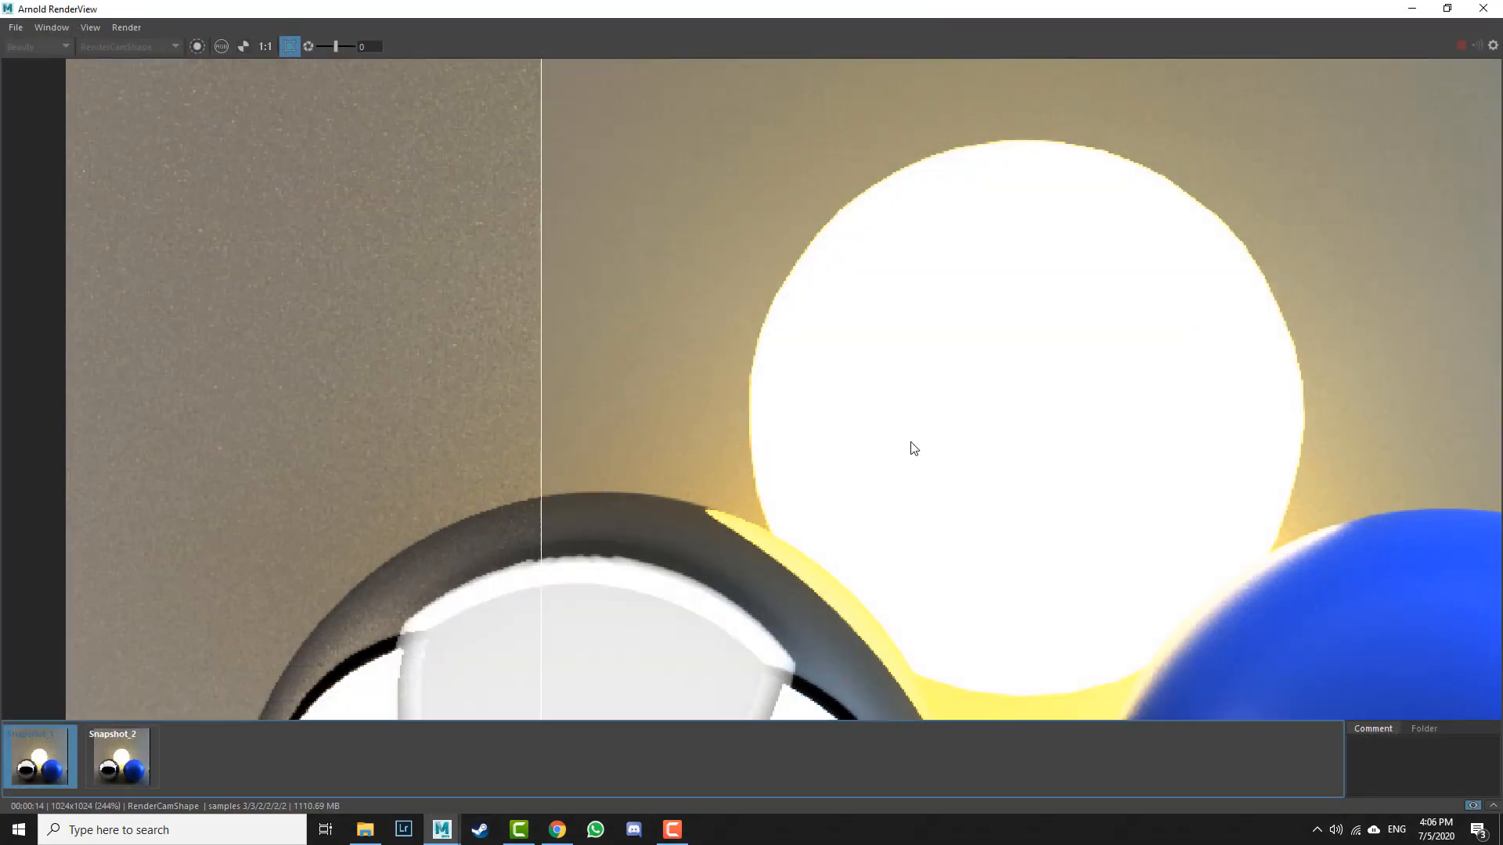
click(39, 756)
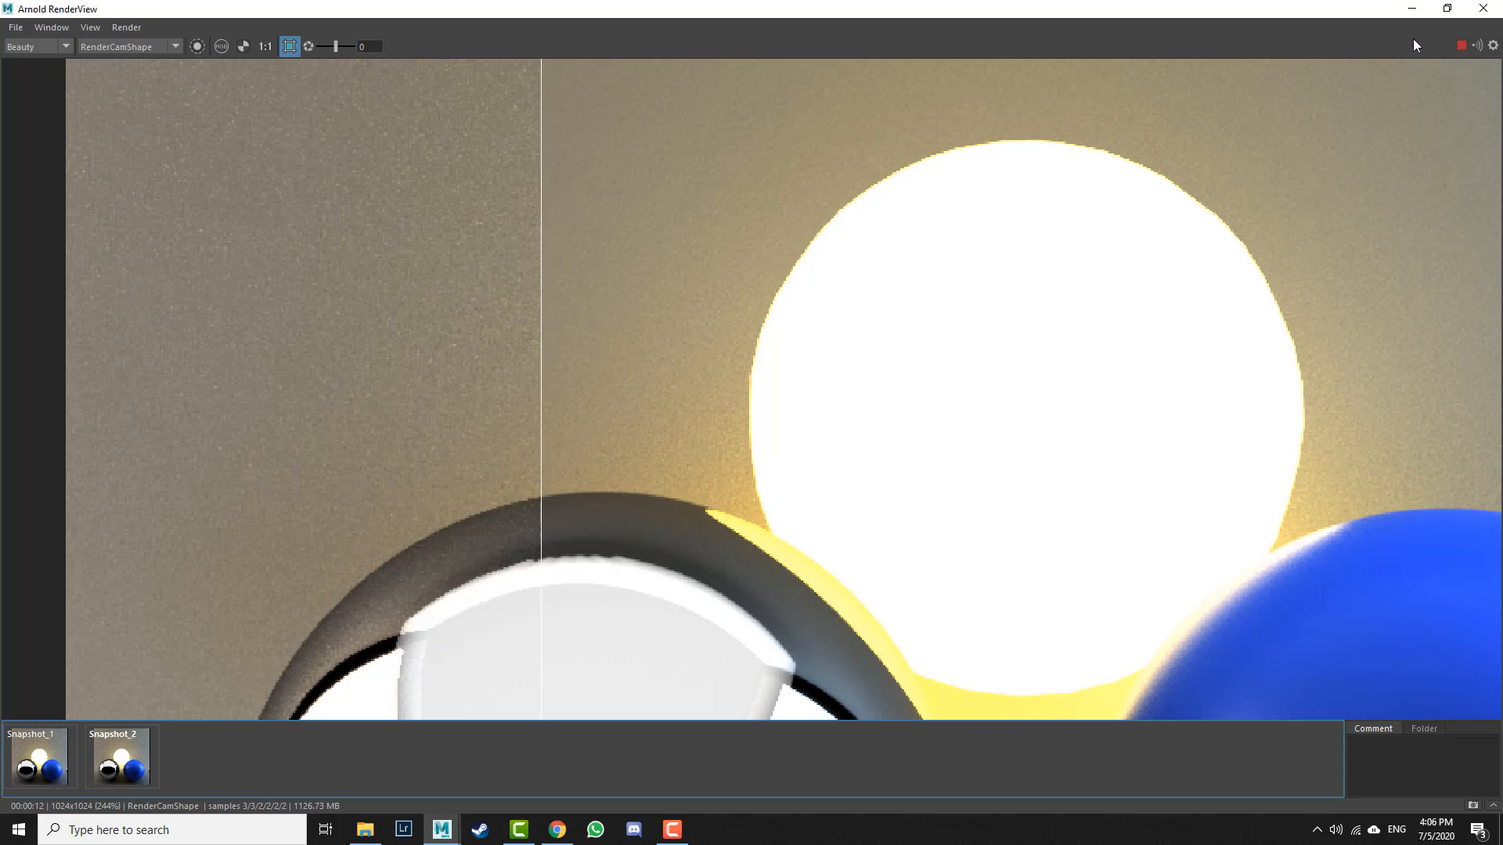
key(f)
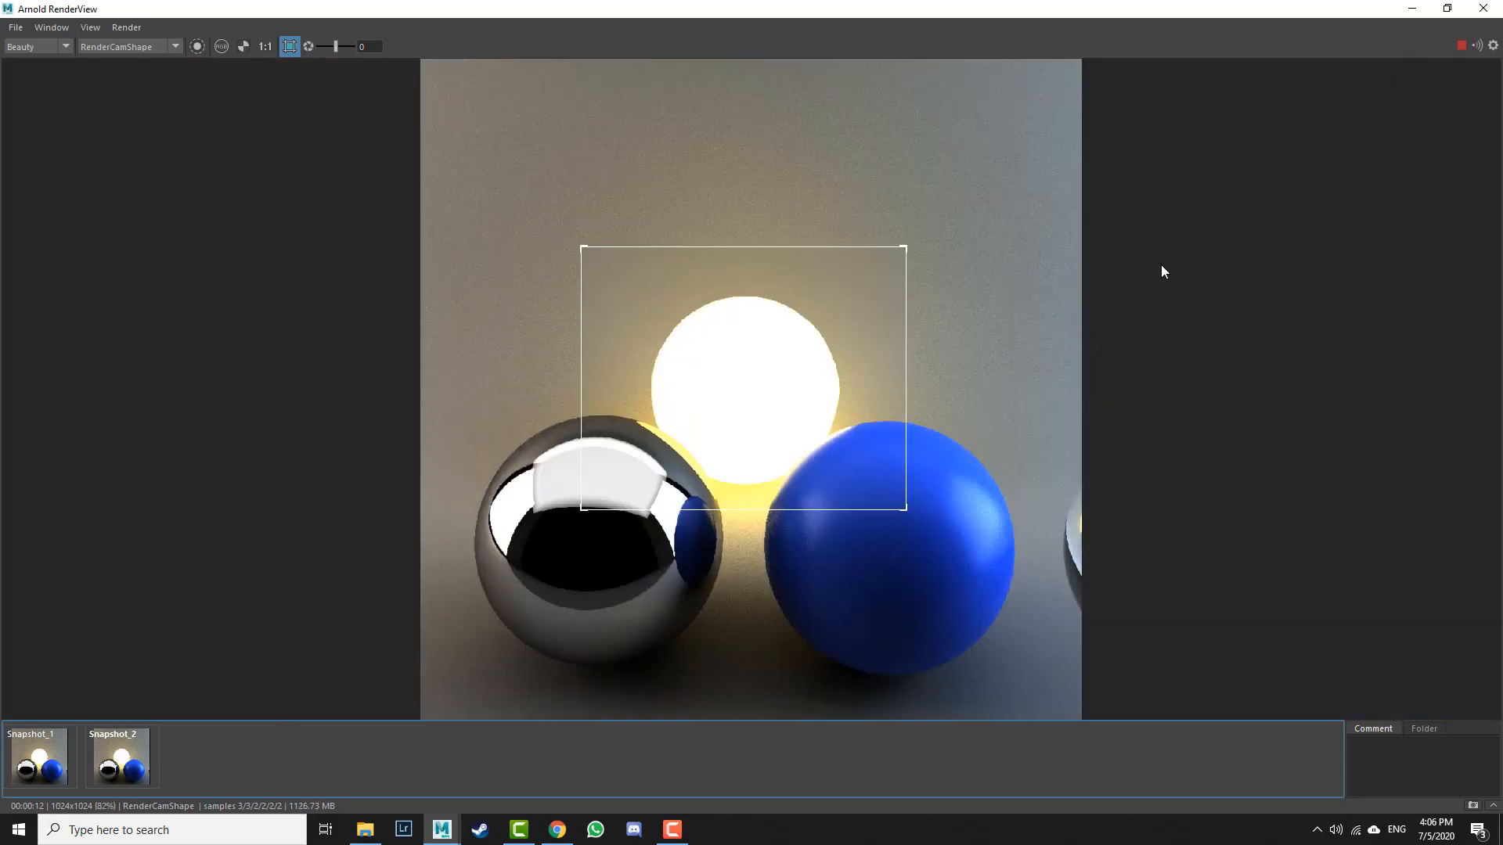
click(291, 50)
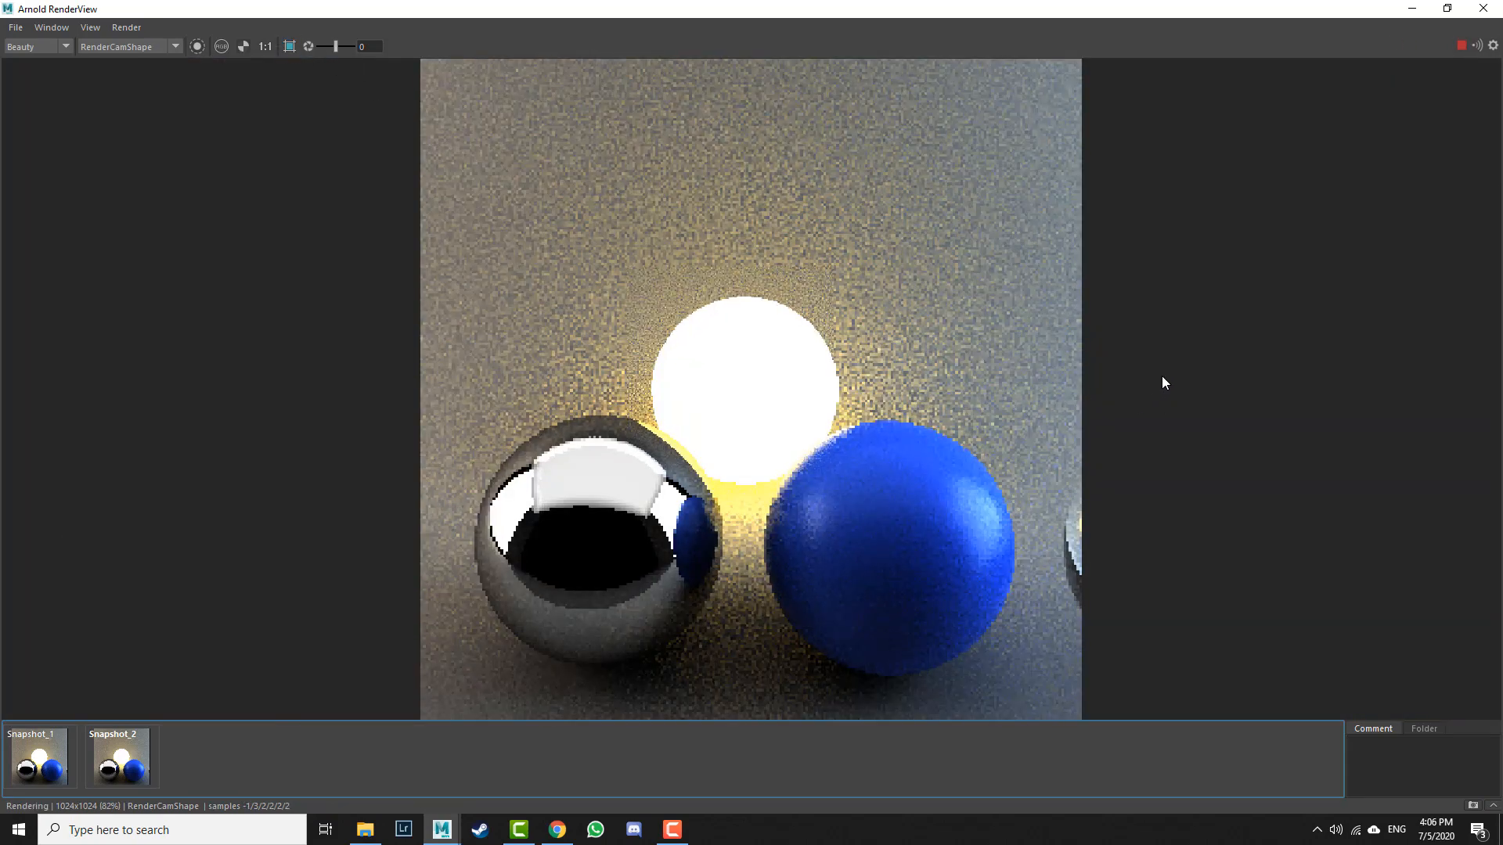
click(1459, 45)
click(1414, 9)
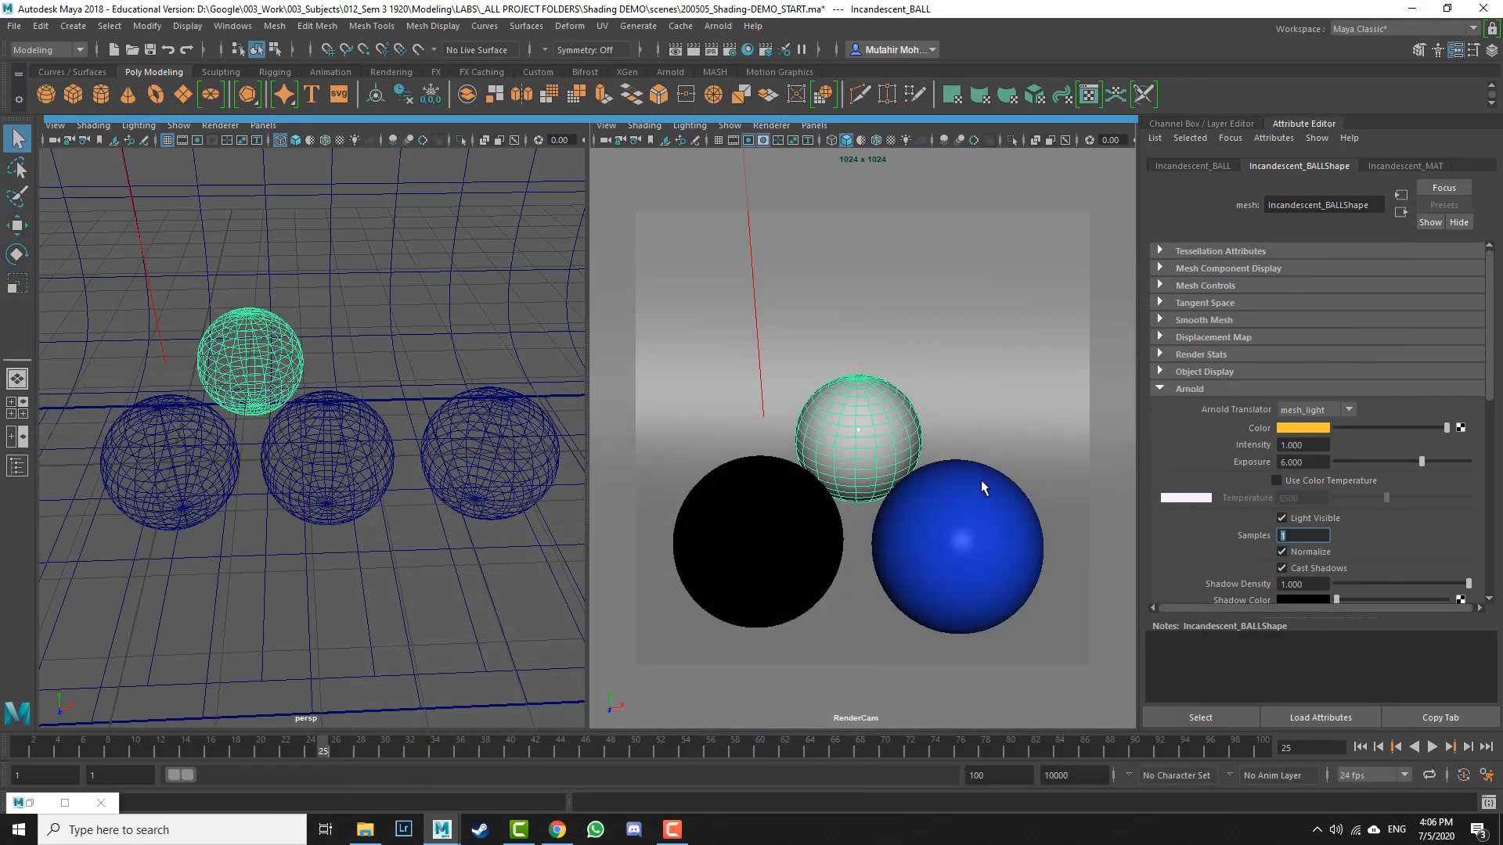
Step: Move the glass ball into the back row beside the glowing ball, forming a two-by-two arrangement
alt+middle_drag(1057, 521, 902, 505)
alt+right_drag(903, 505, 926, 318)
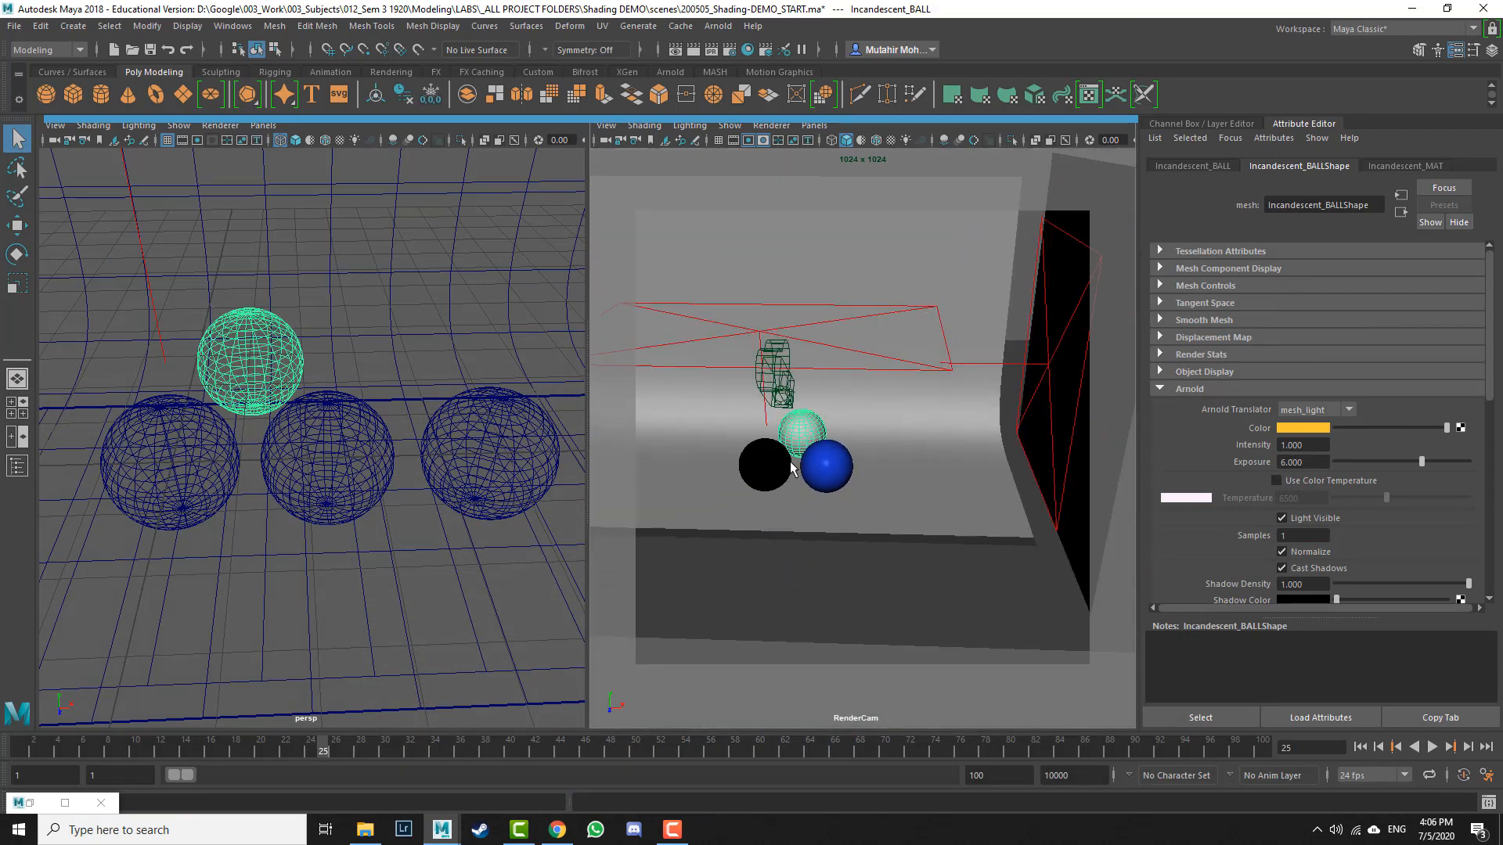
alt+middle_drag(791, 467, 818, 471)
alt+drag(805, 498, 759, 527)
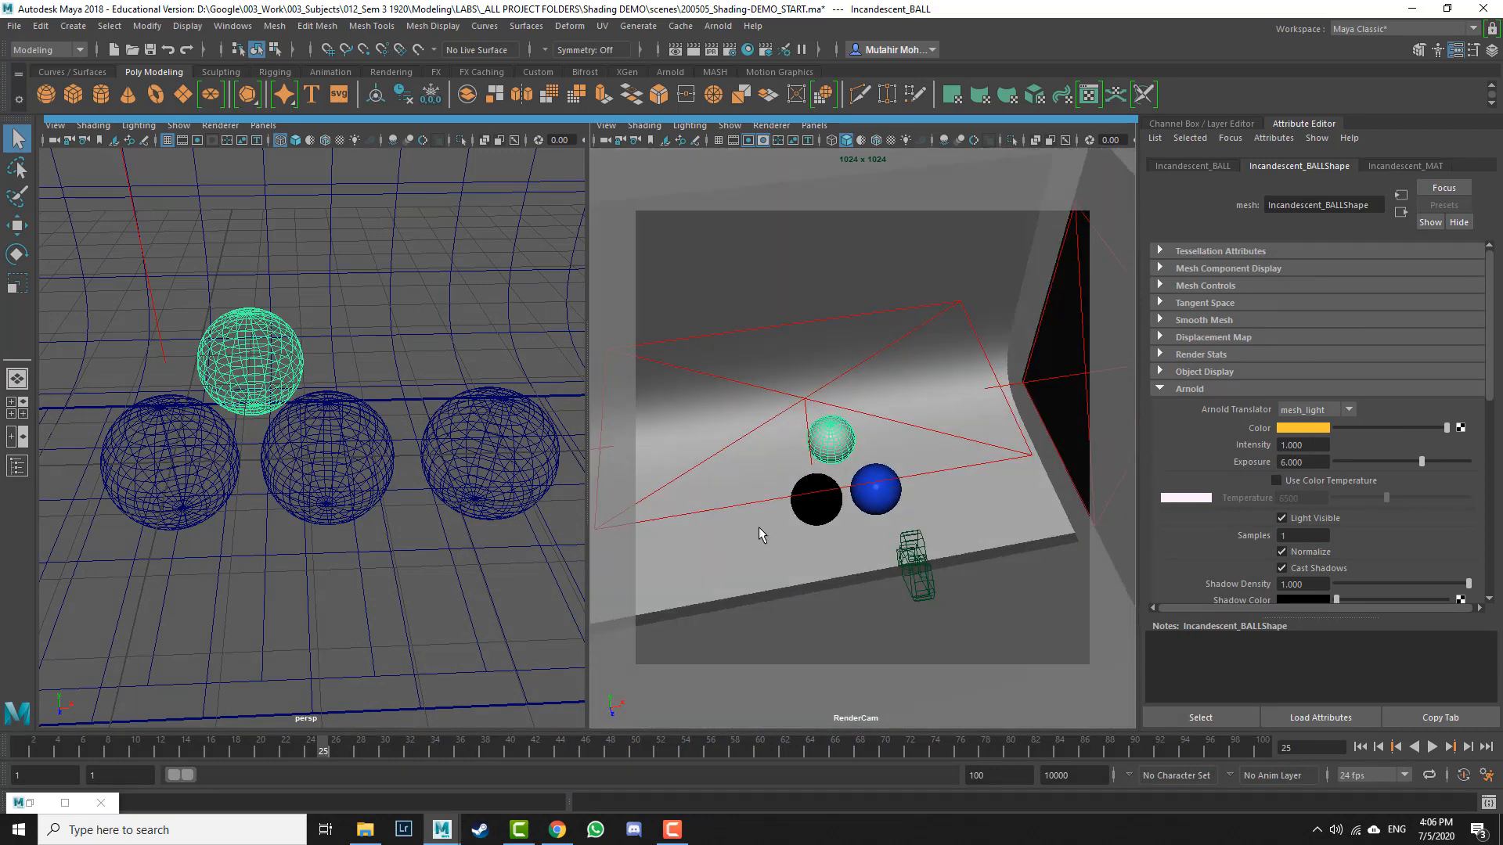
click(514, 462)
alt+middle_drag(510, 519, 532, 576)
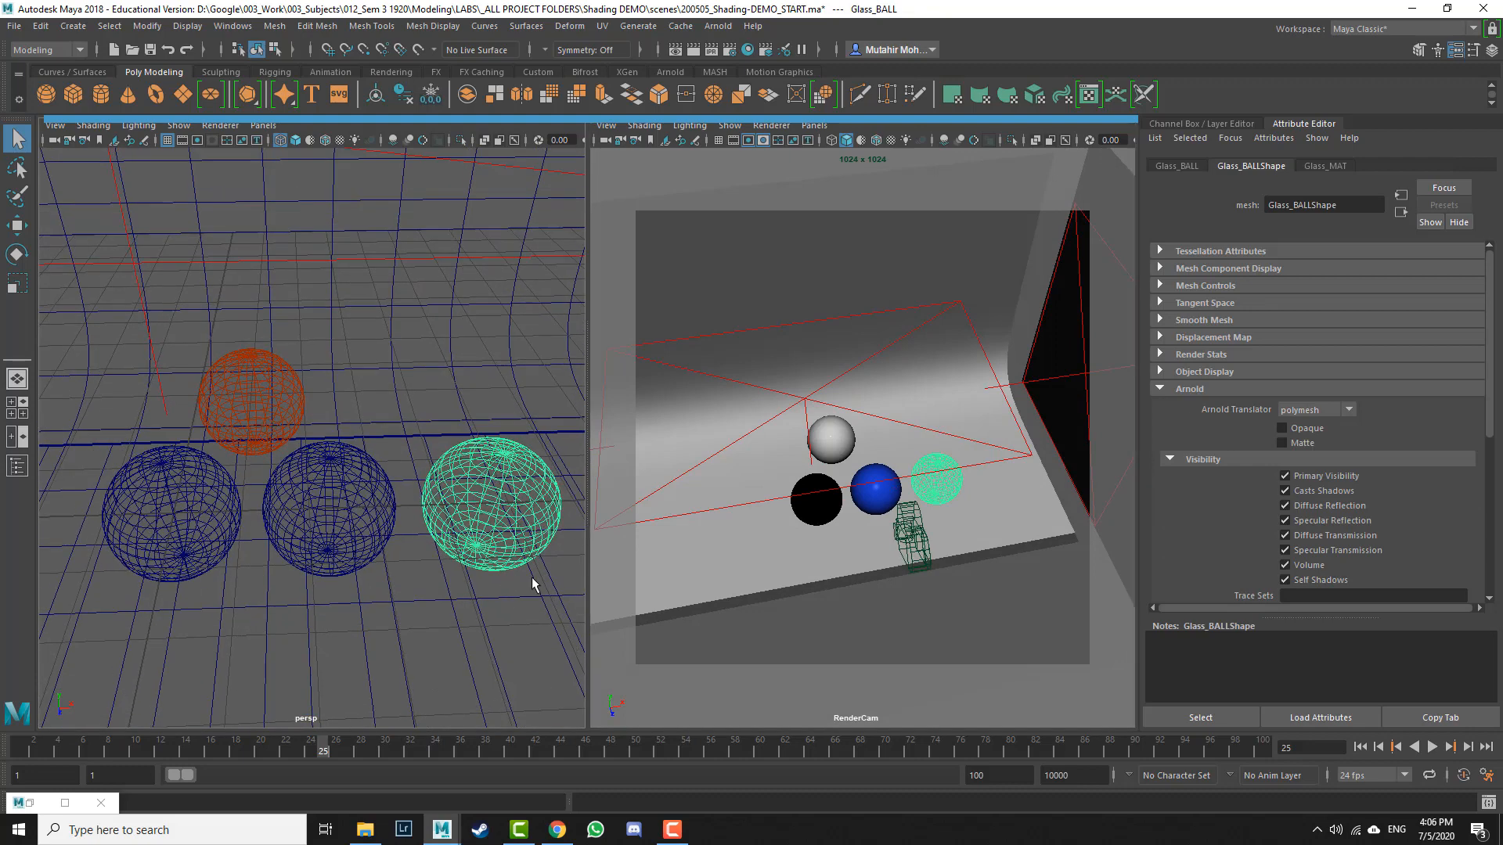
alt+drag(884, 526, 868, 497)
alt+right_drag(549, 425, 537, 444)
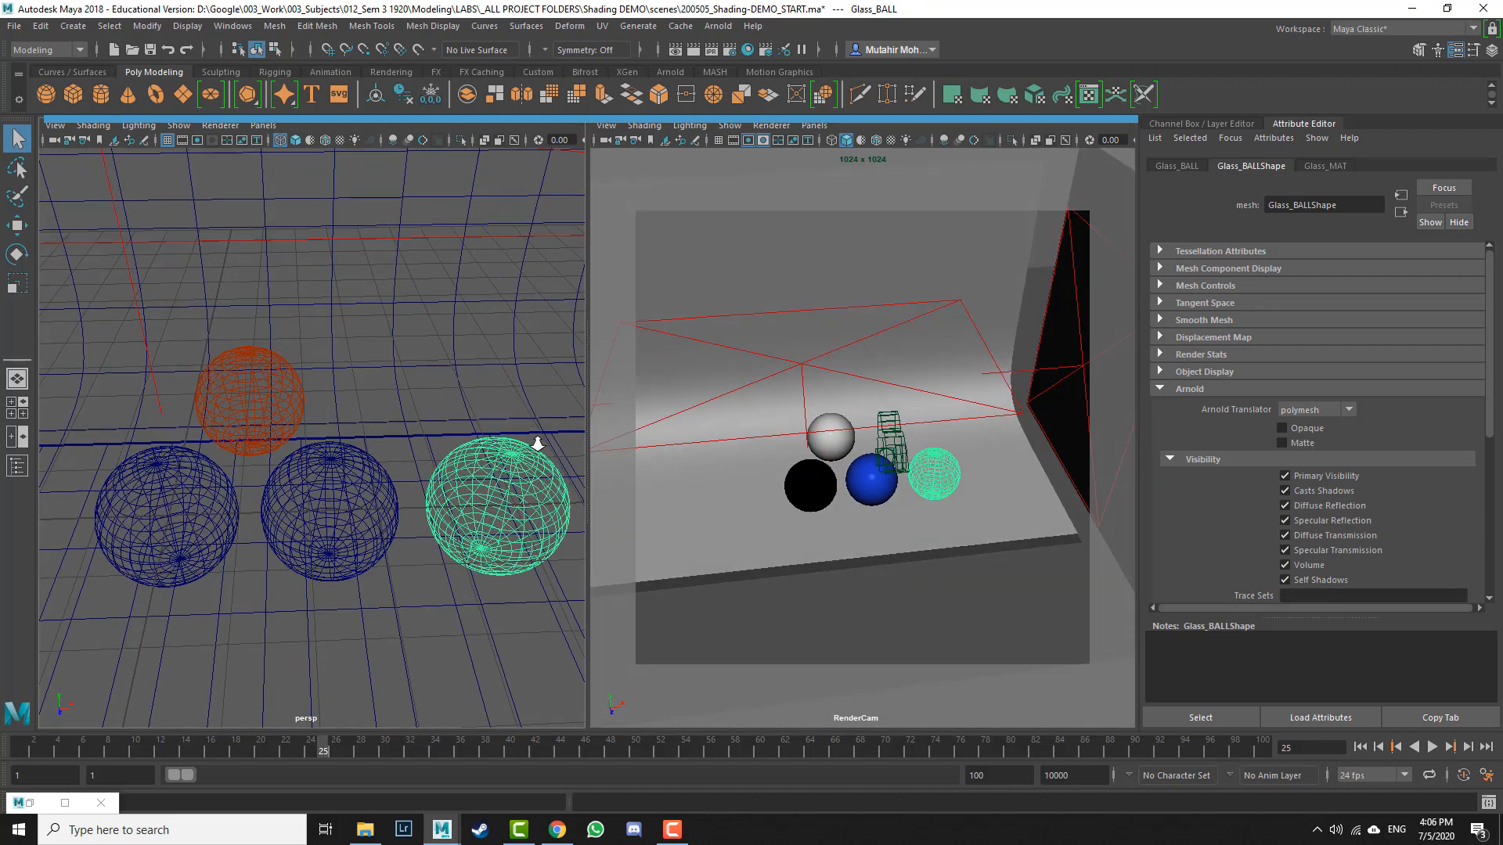
key(w)
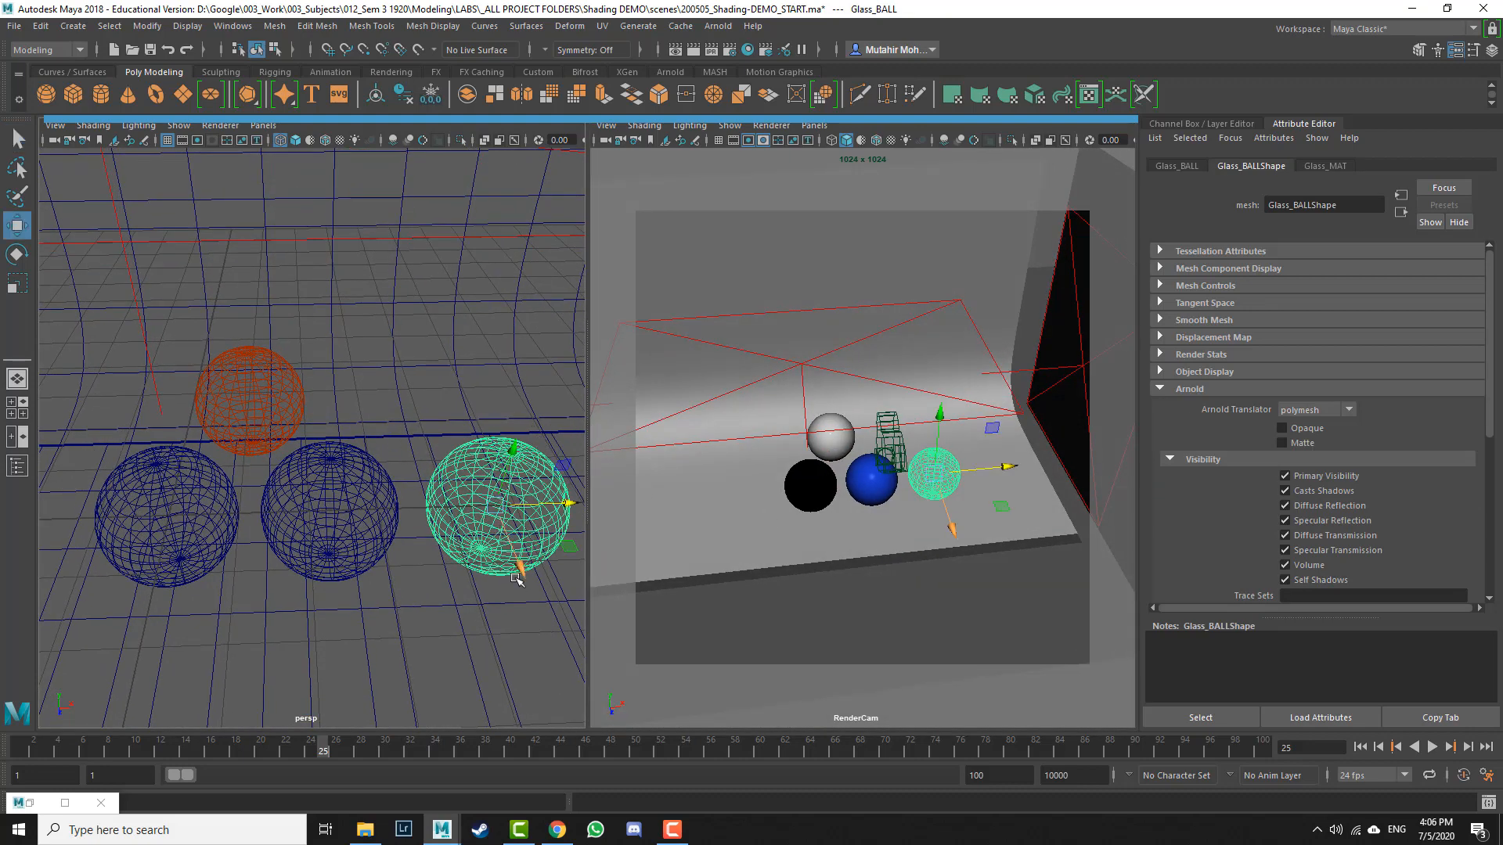
drag(517, 579, 487, 459)
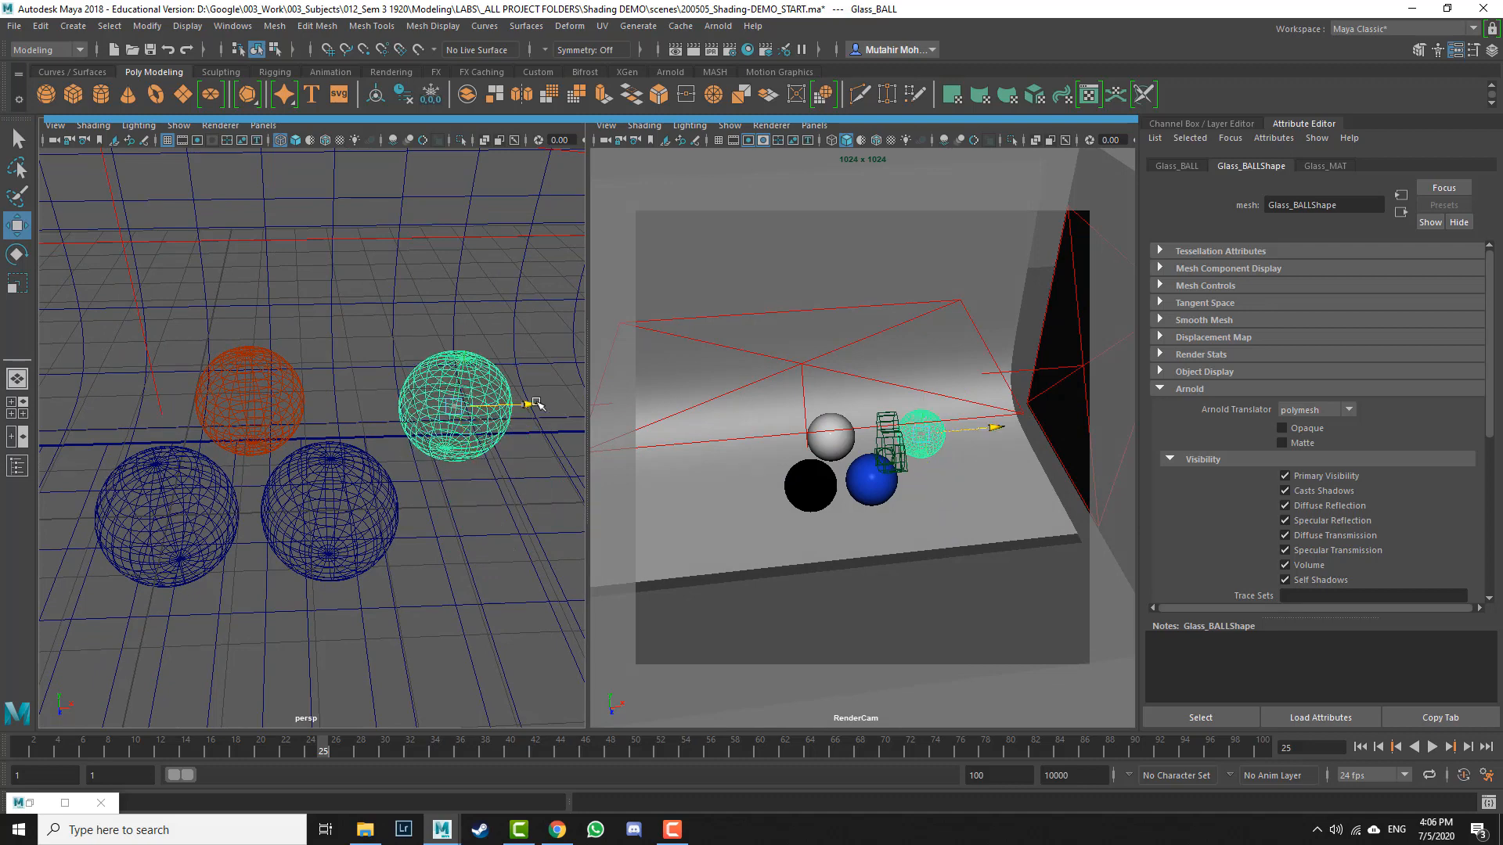
drag(538, 404, 462, 421)
drag(401, 463, 400, 448)
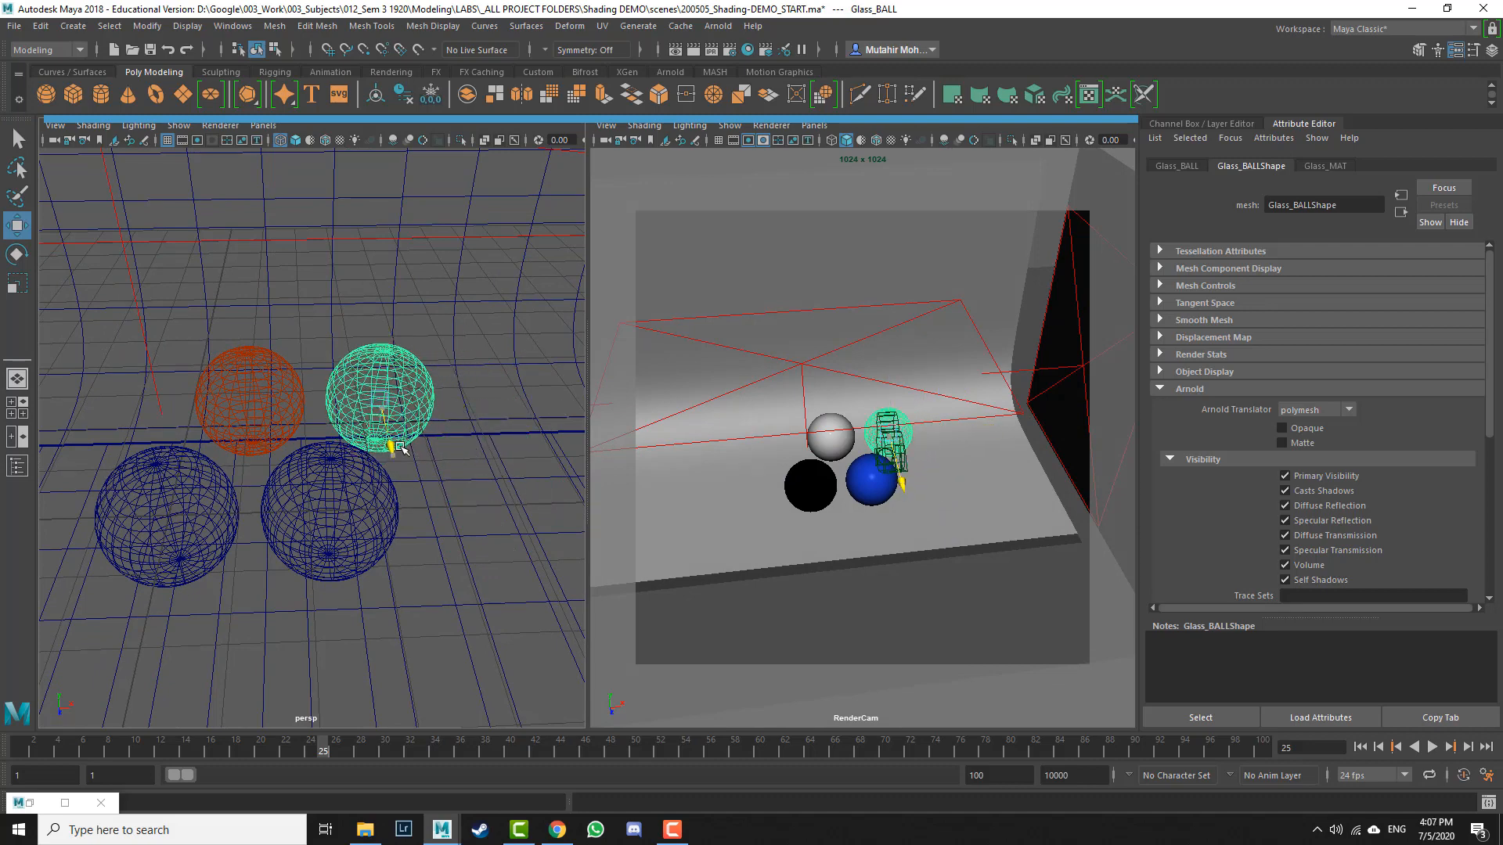
Step: Reframe the render camera on the four balls and re-render the scene in the Arnold RenderView
click(814, 486)
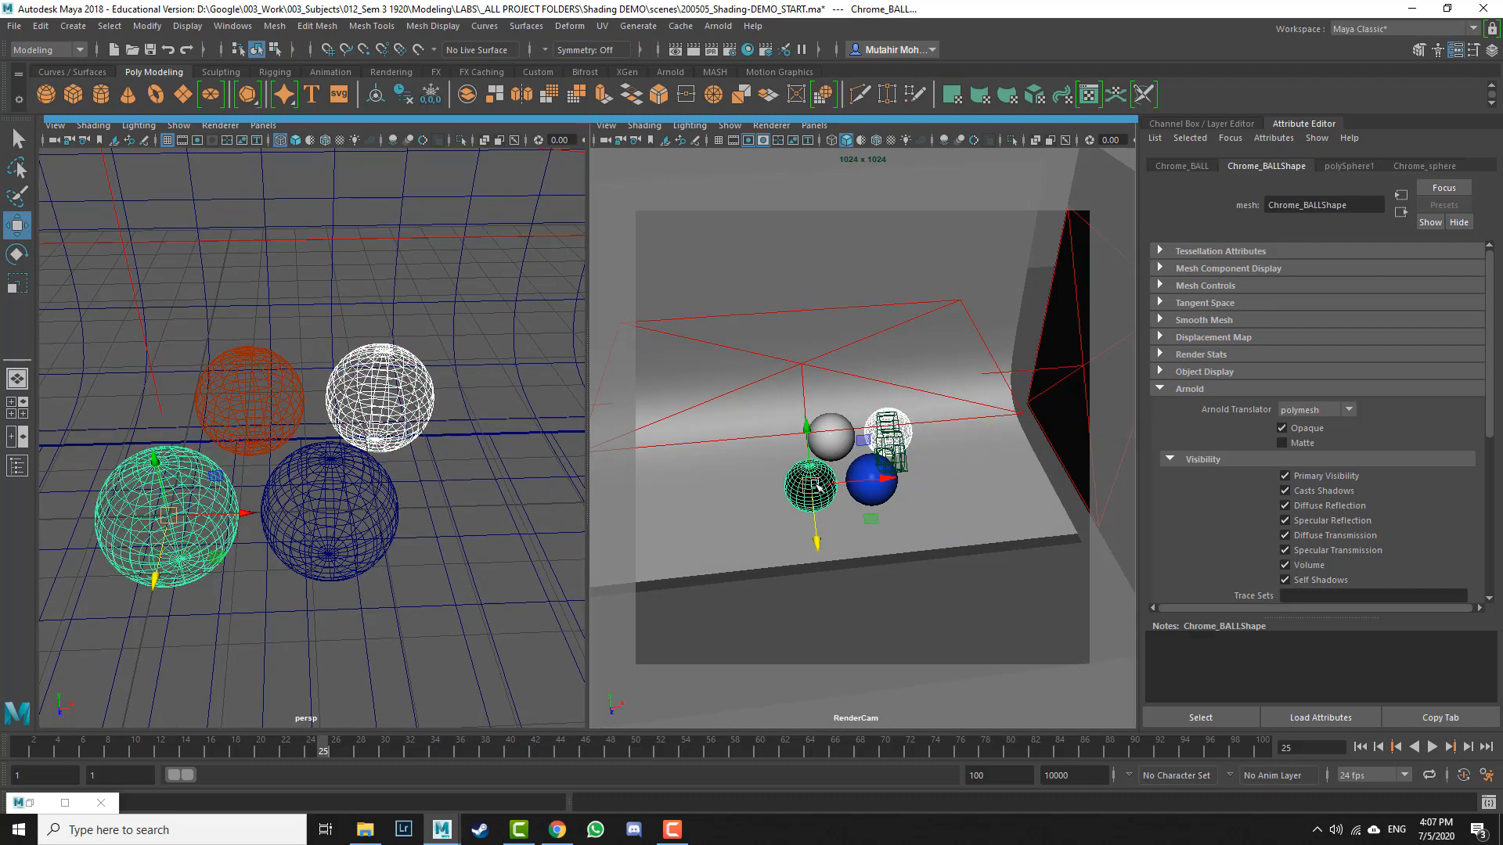
scroll(814, 485, up, 8)
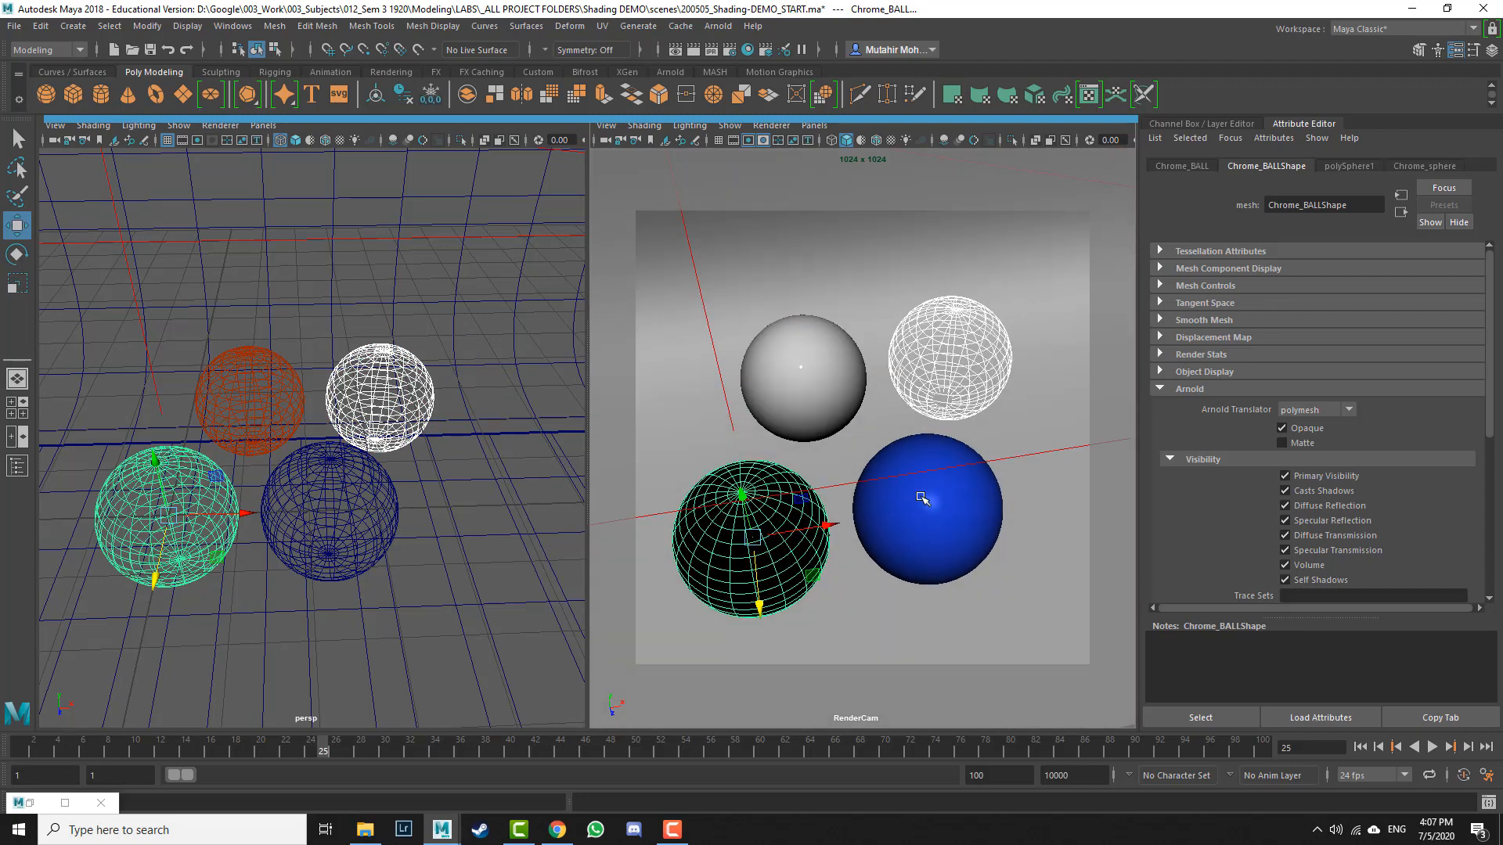
scroll(922, 499, up, 3)
key(q)
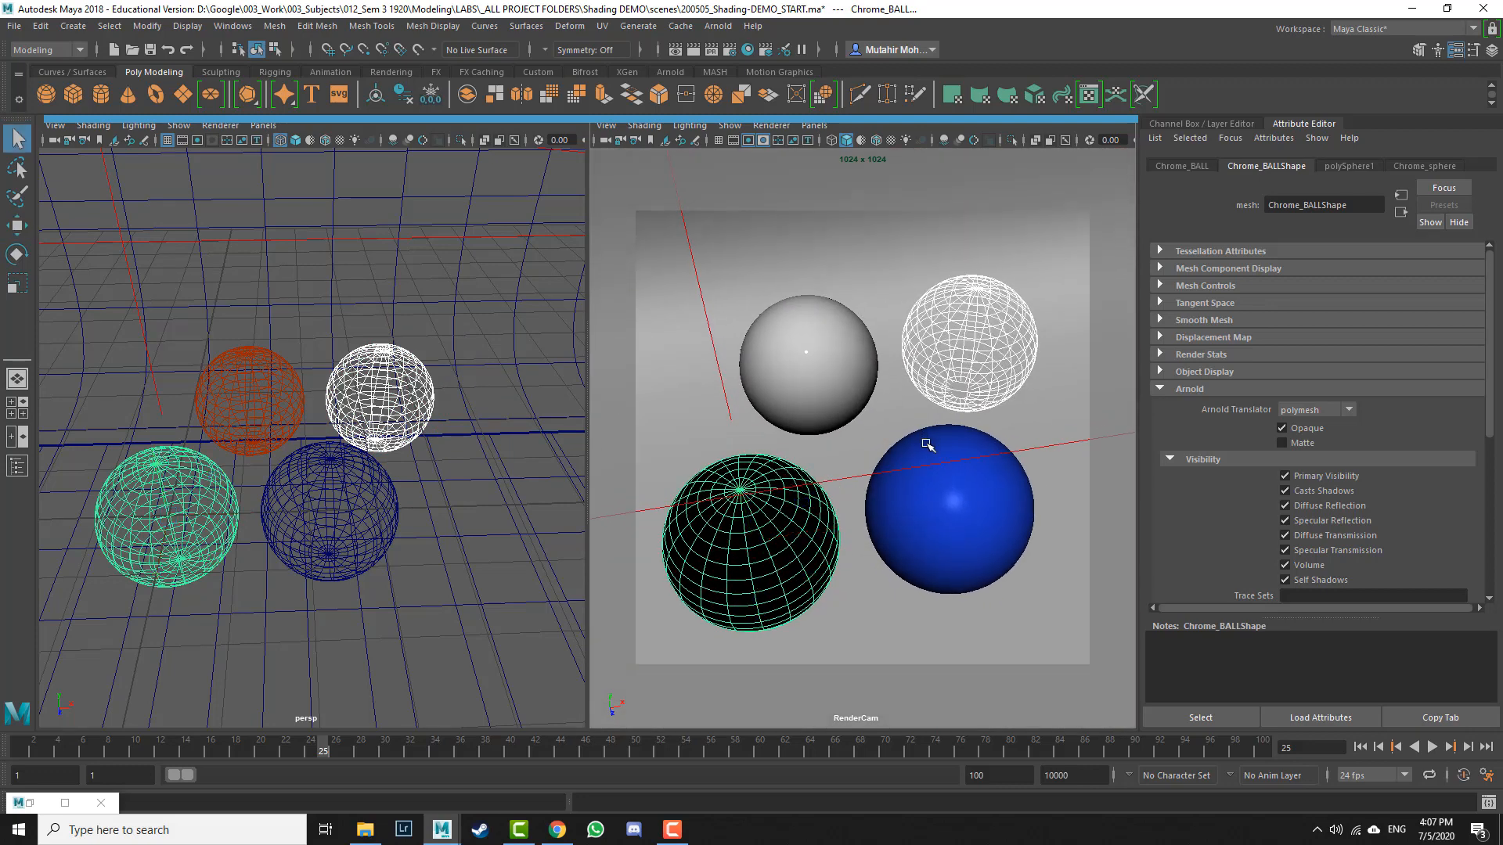
click(472, 533)
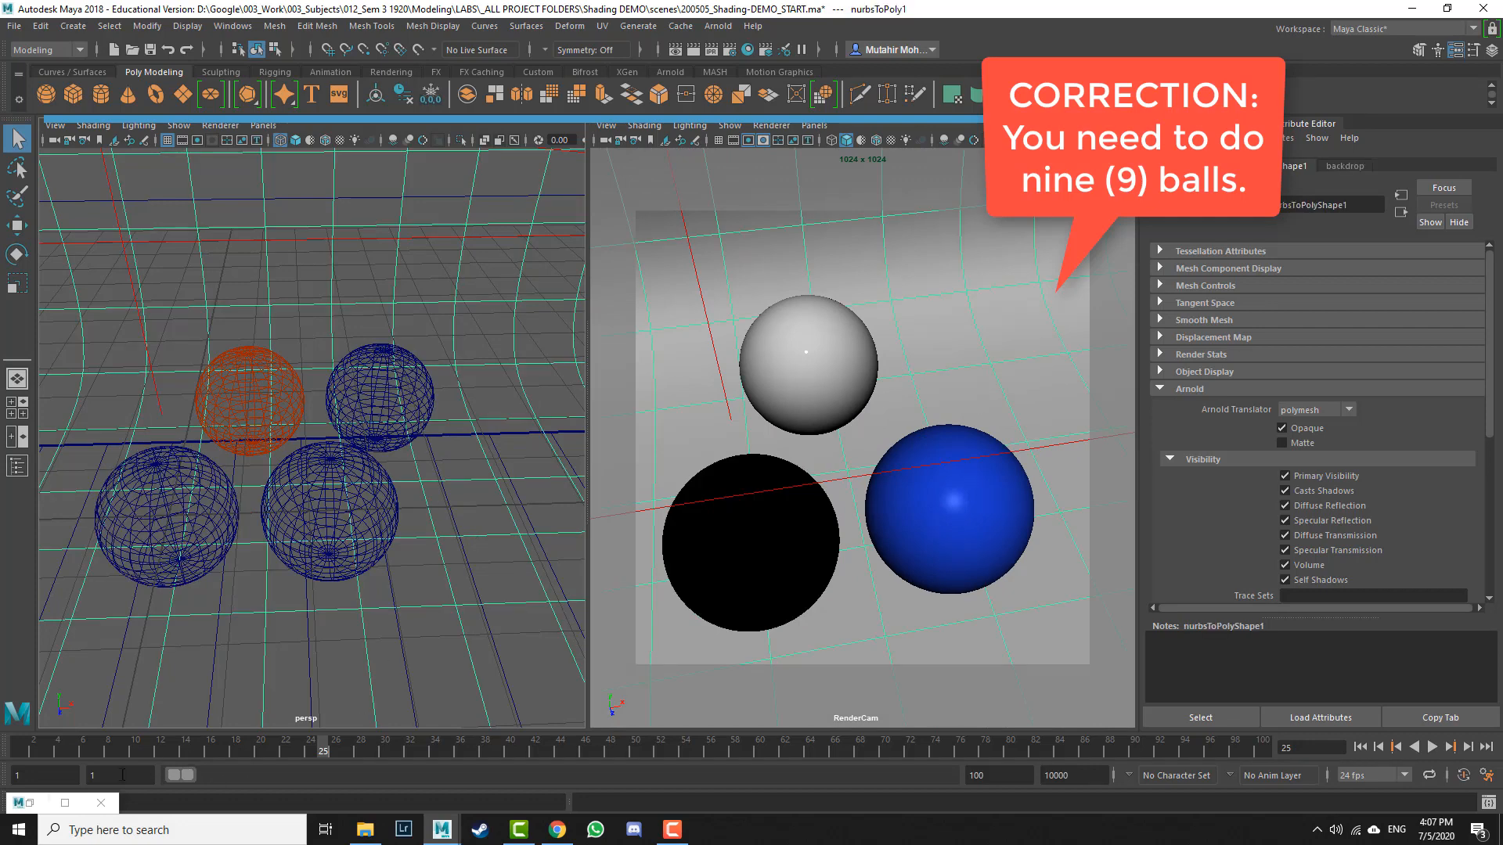
click(65, 802)
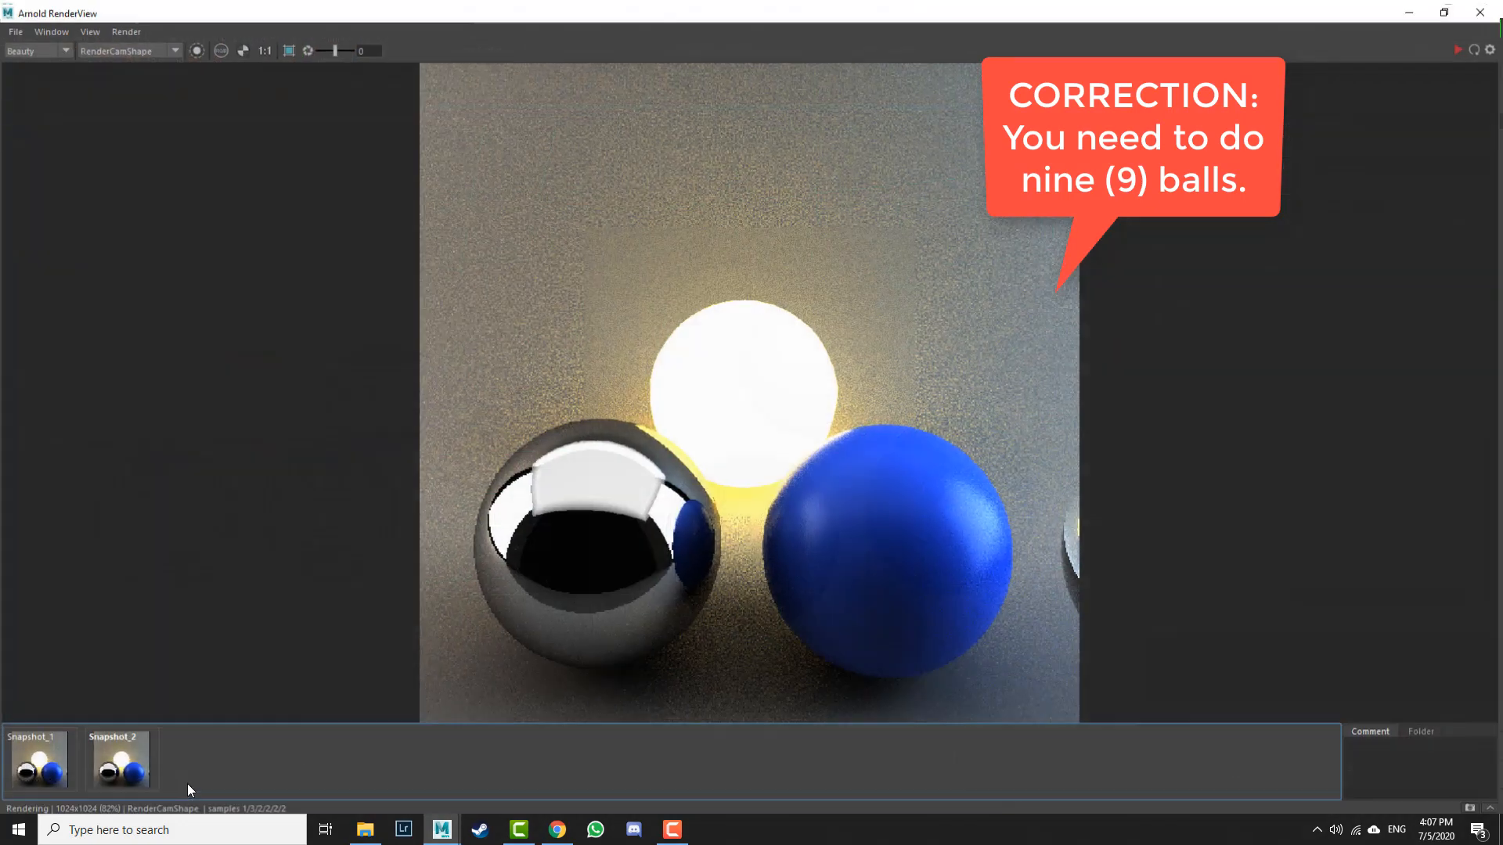
click(1458, 46)
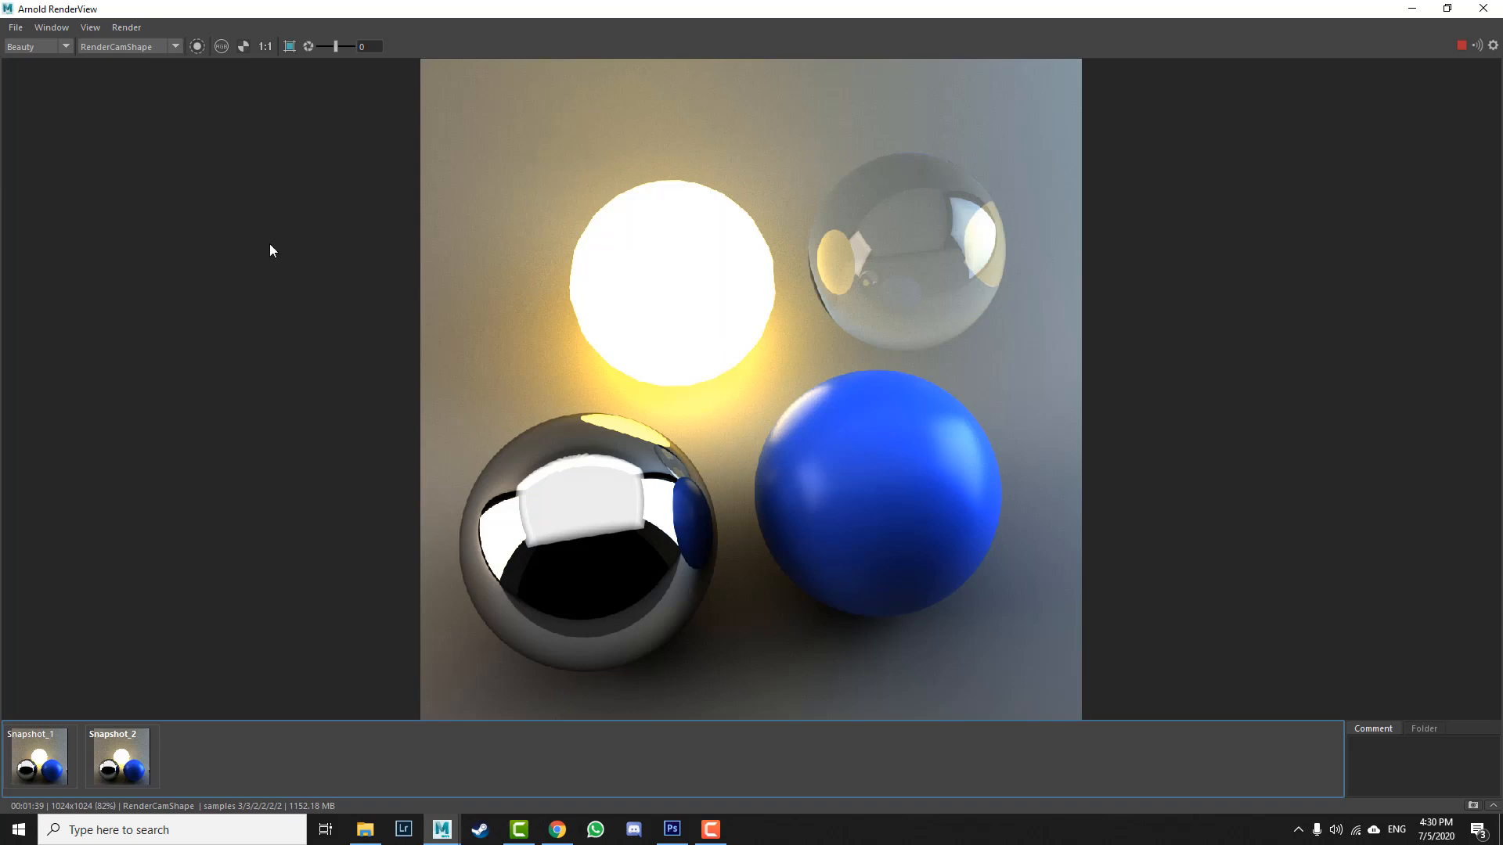
Step: Save the rendered image as RENDER_Balls_Sample in the project's images folder
click(15, 27)
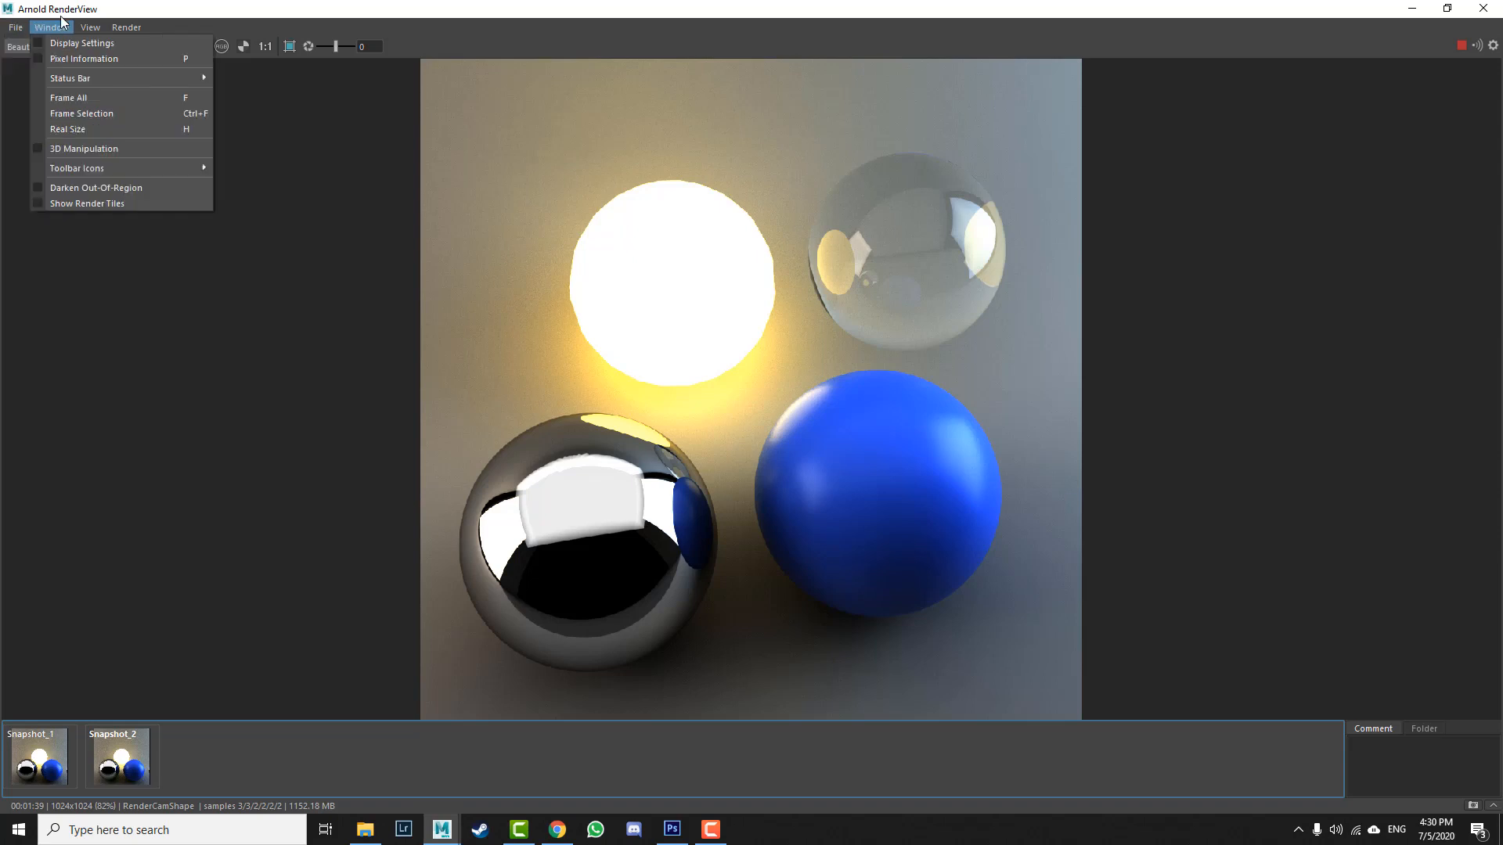
click(62, 27)
click(16, 27)
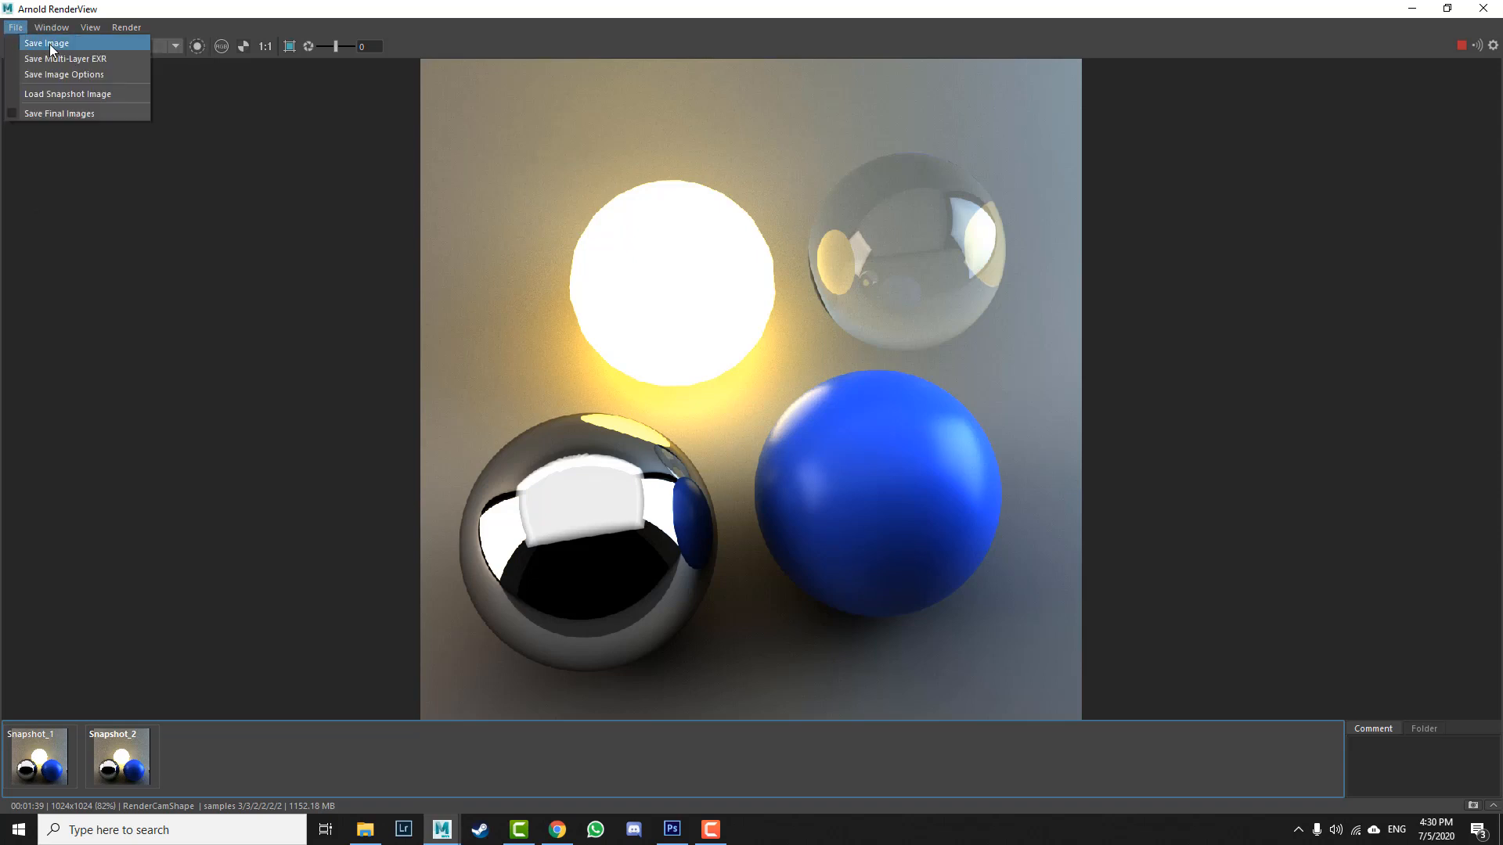
click(50, 44)
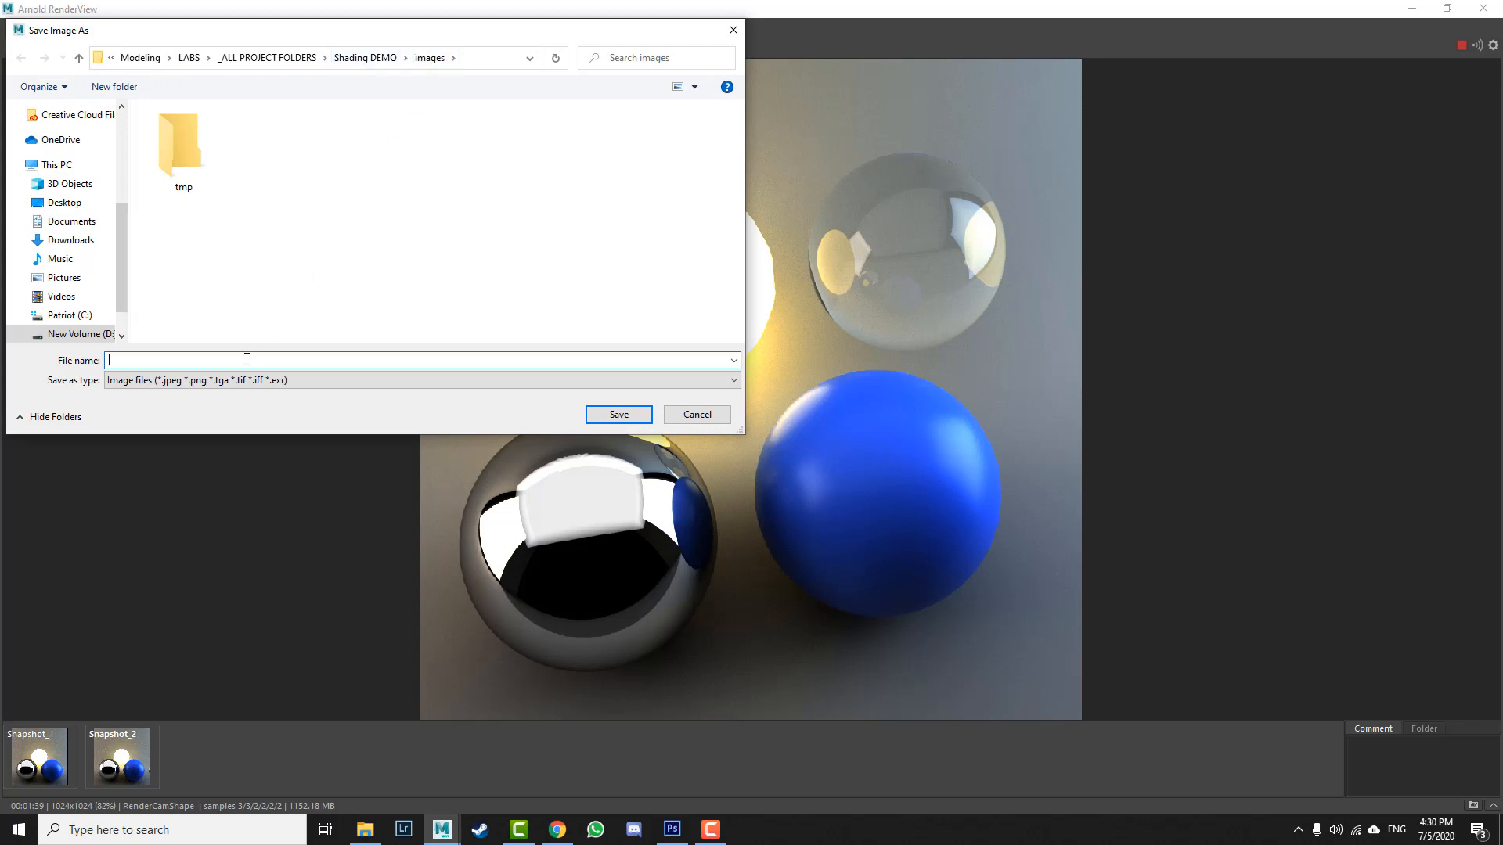
text(RENDER_Balls_Sample)
key(Return)
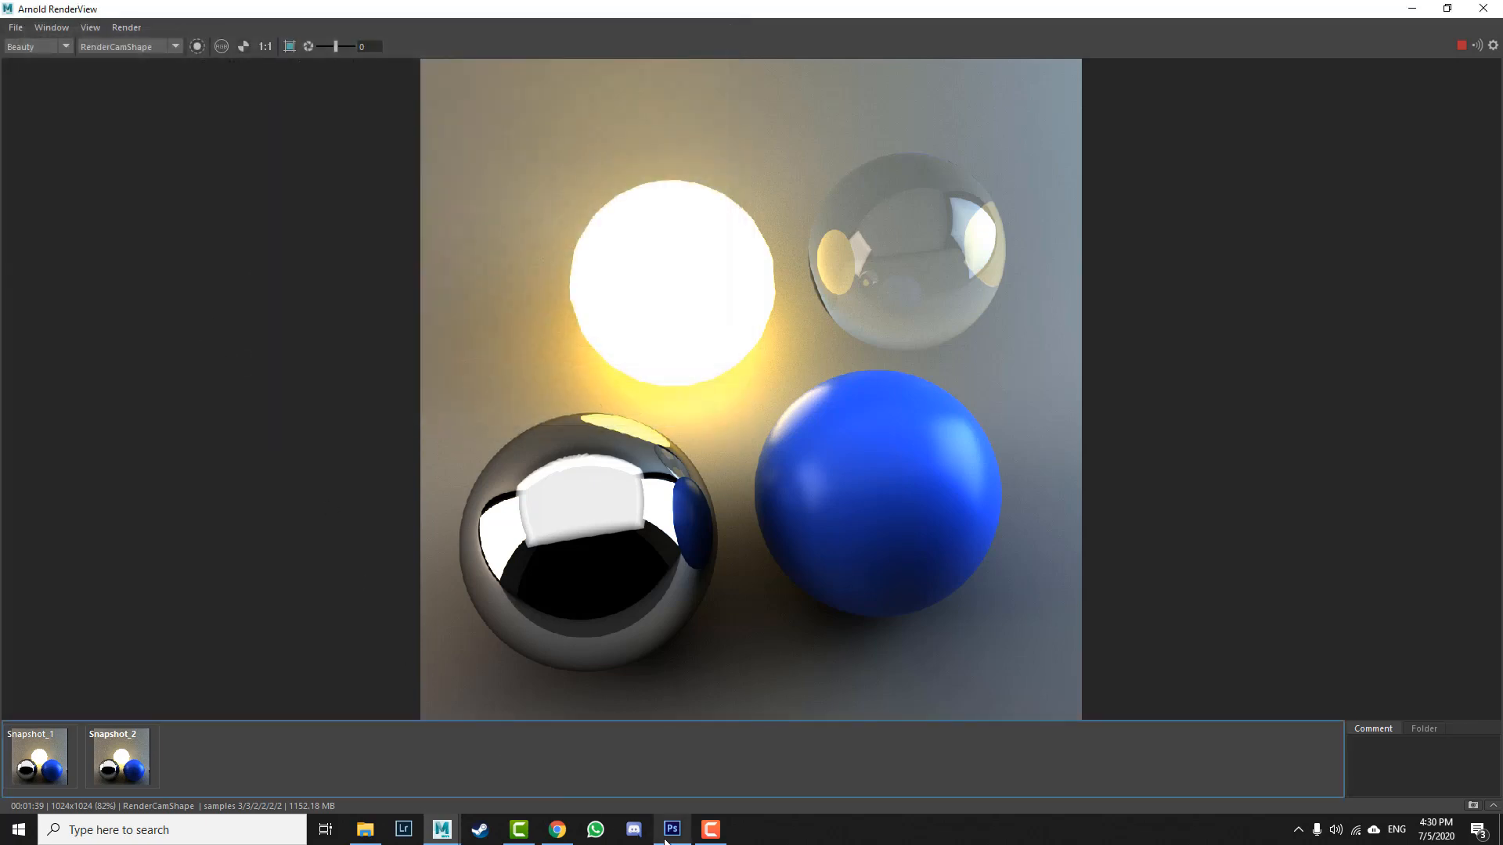
Step: Switch to the lab assignment PDF and highlight the requirement to label the different materials
mouse_move(665, 839)
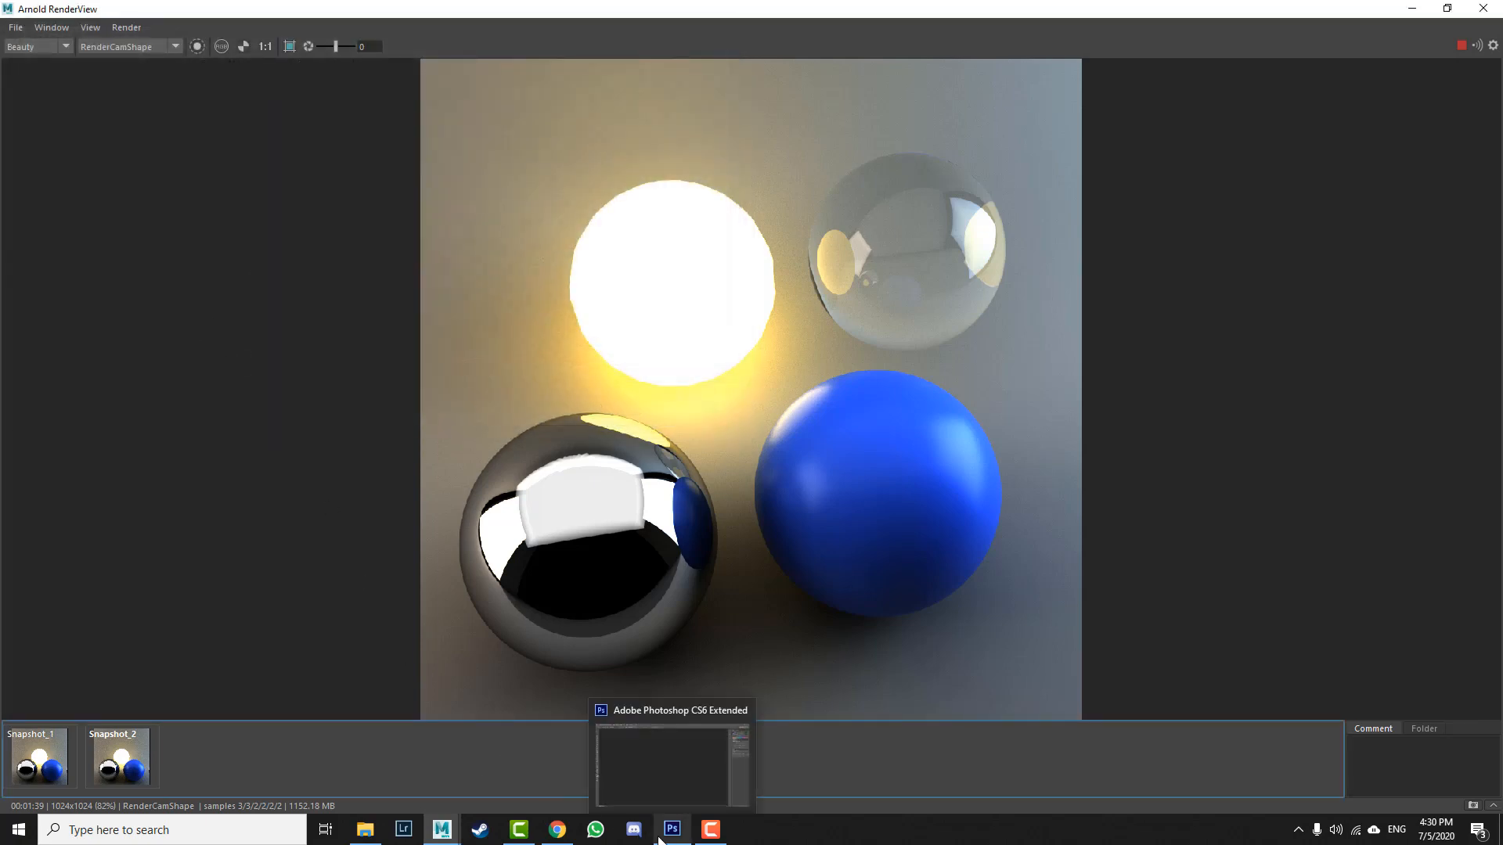
click(557, 830)
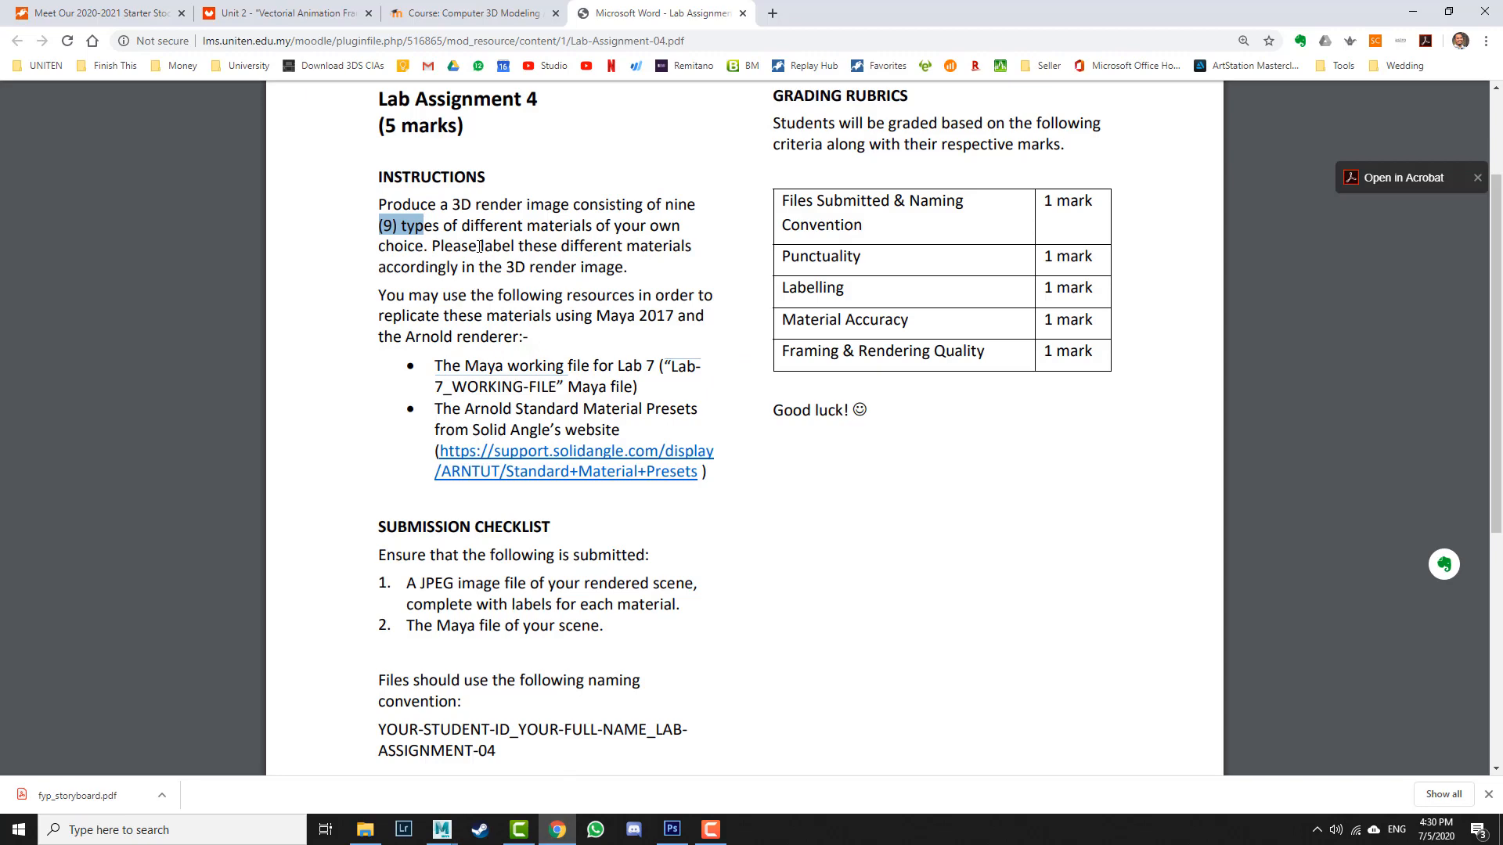
drag(479, 246, 662, 247)
Step: Switch to Photoshop and open RENDER_Balls_Sample from the Shading DEMO images folder
click(673, 832)
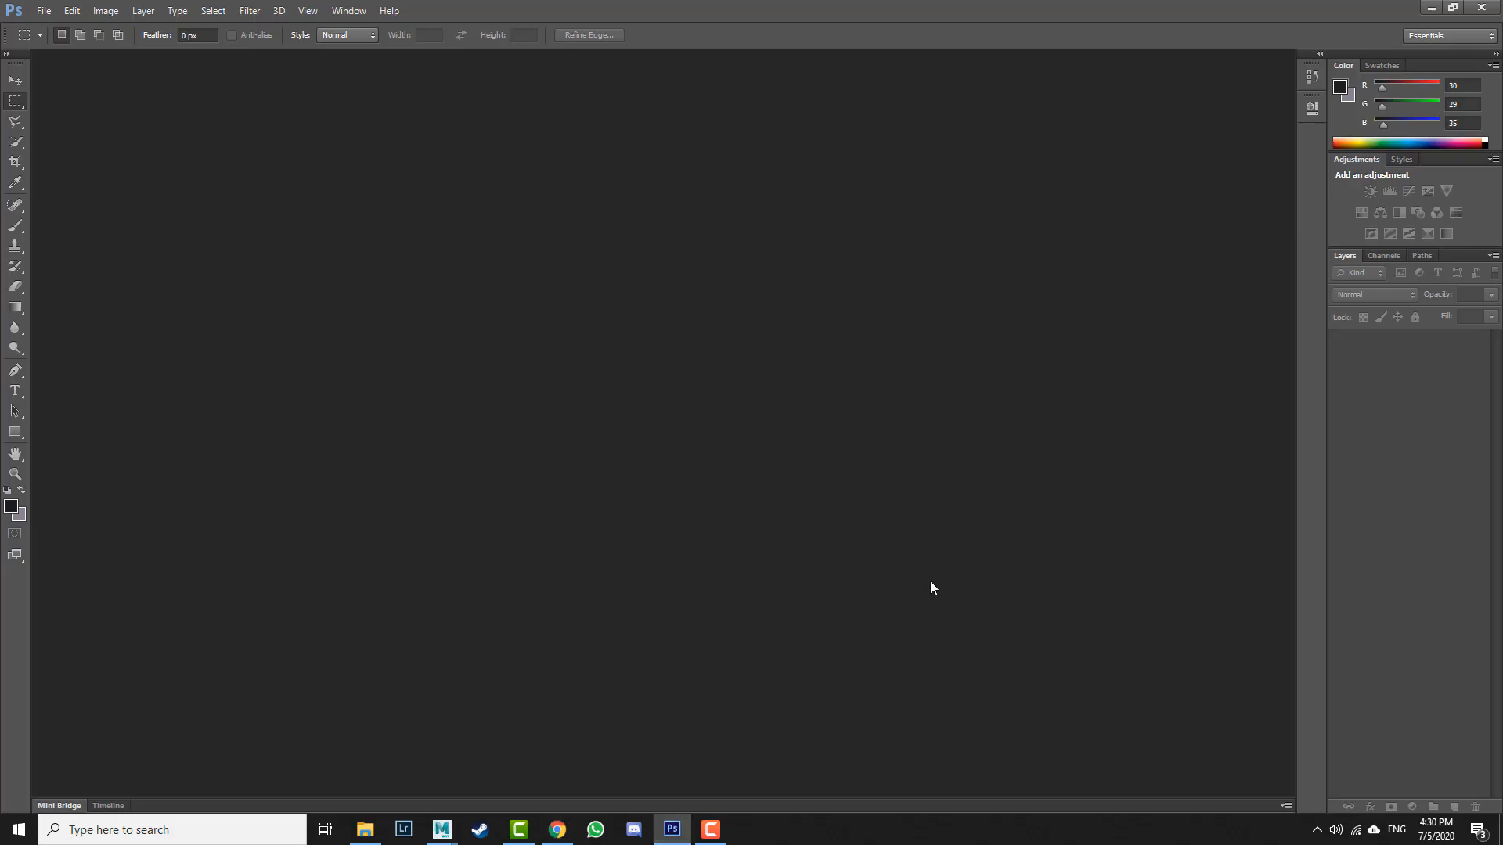
double_click(565, 311)
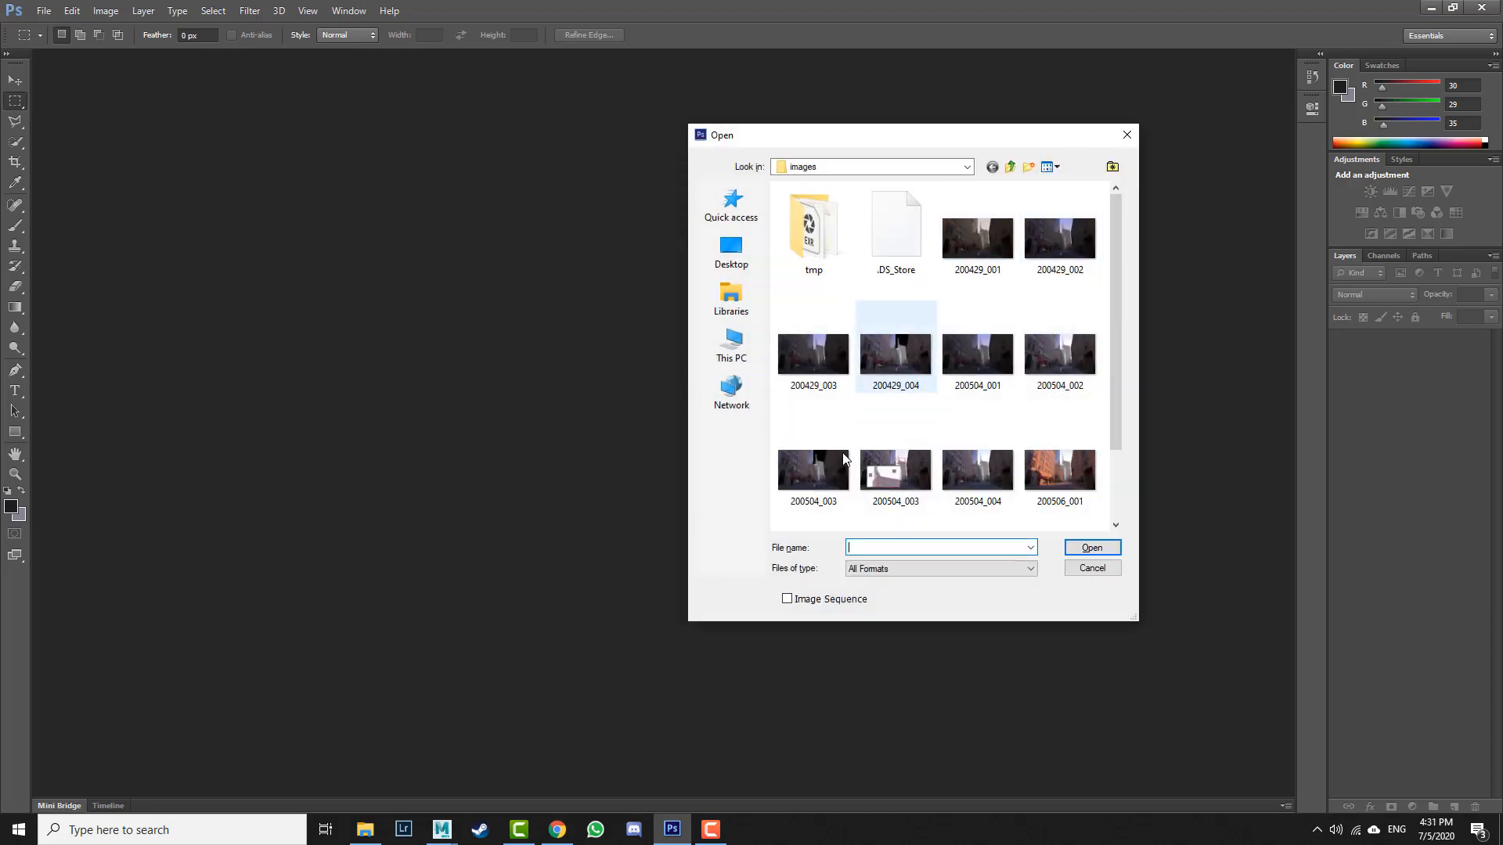
click(365, 830)
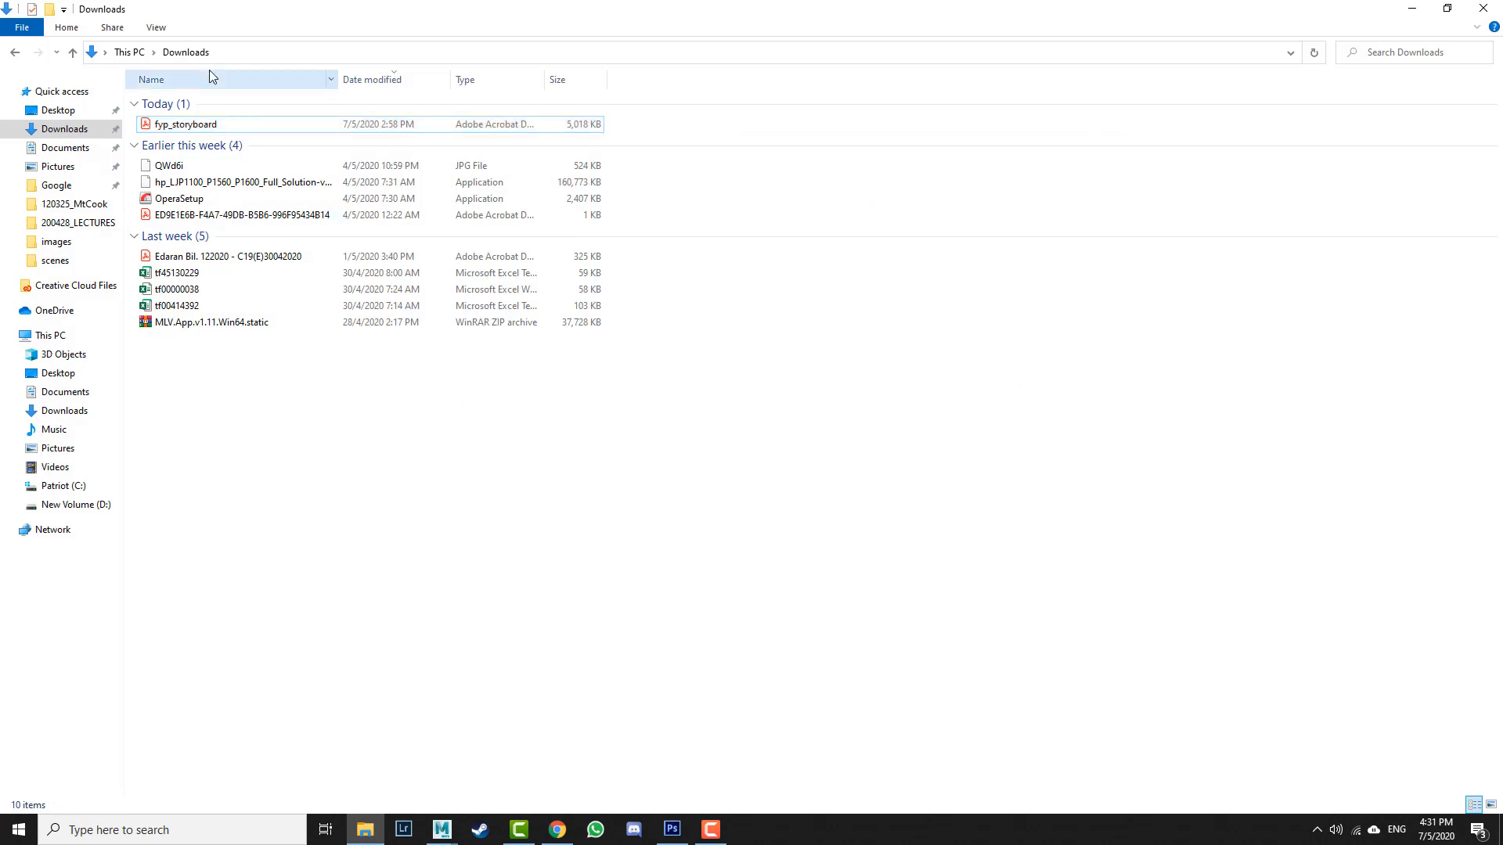
key(alt+Tab)
click(1011, 168)
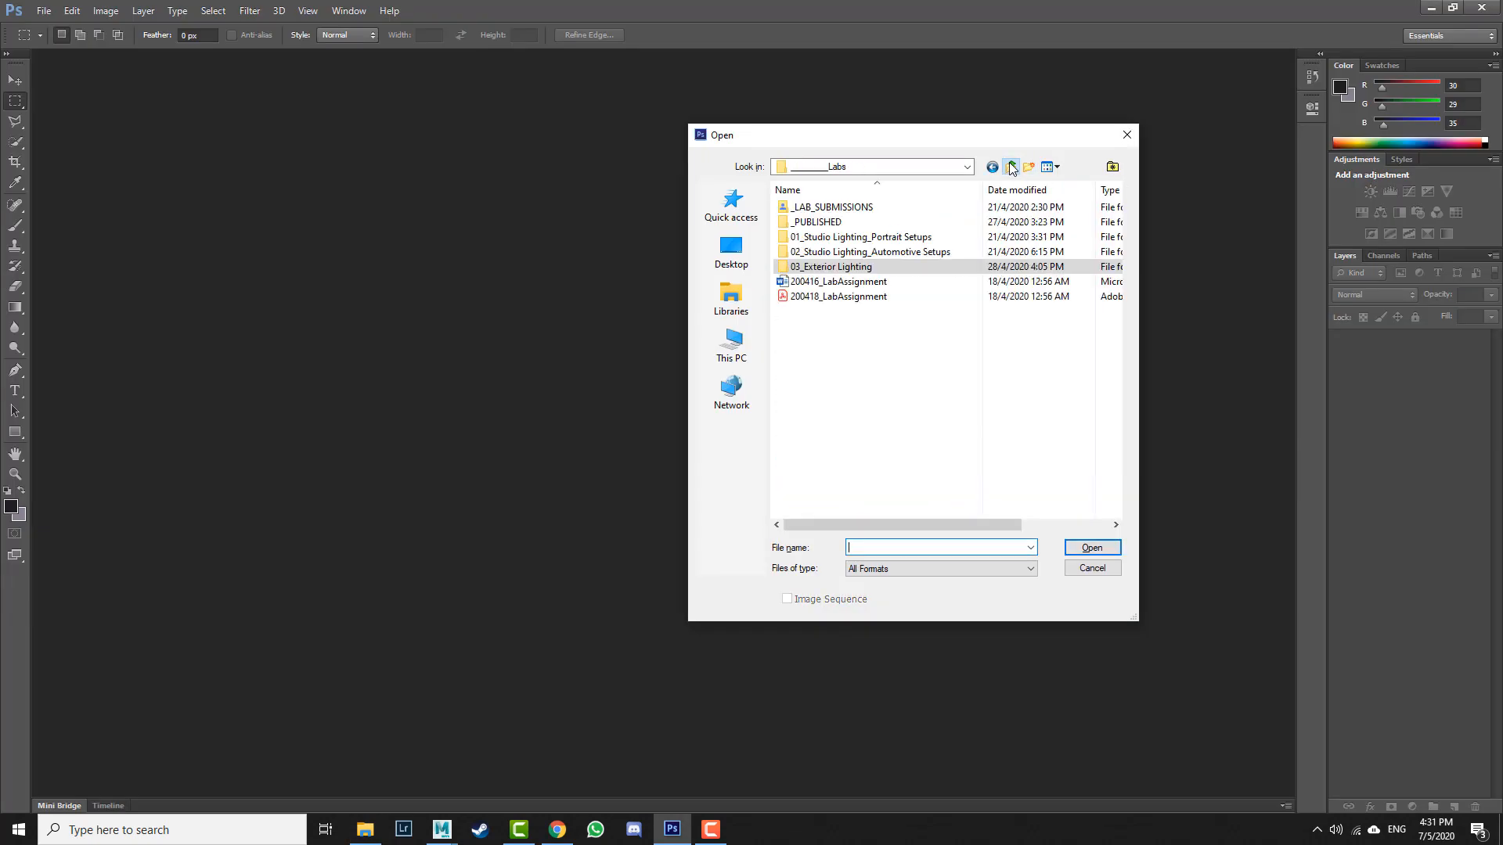
click(1011, 168)
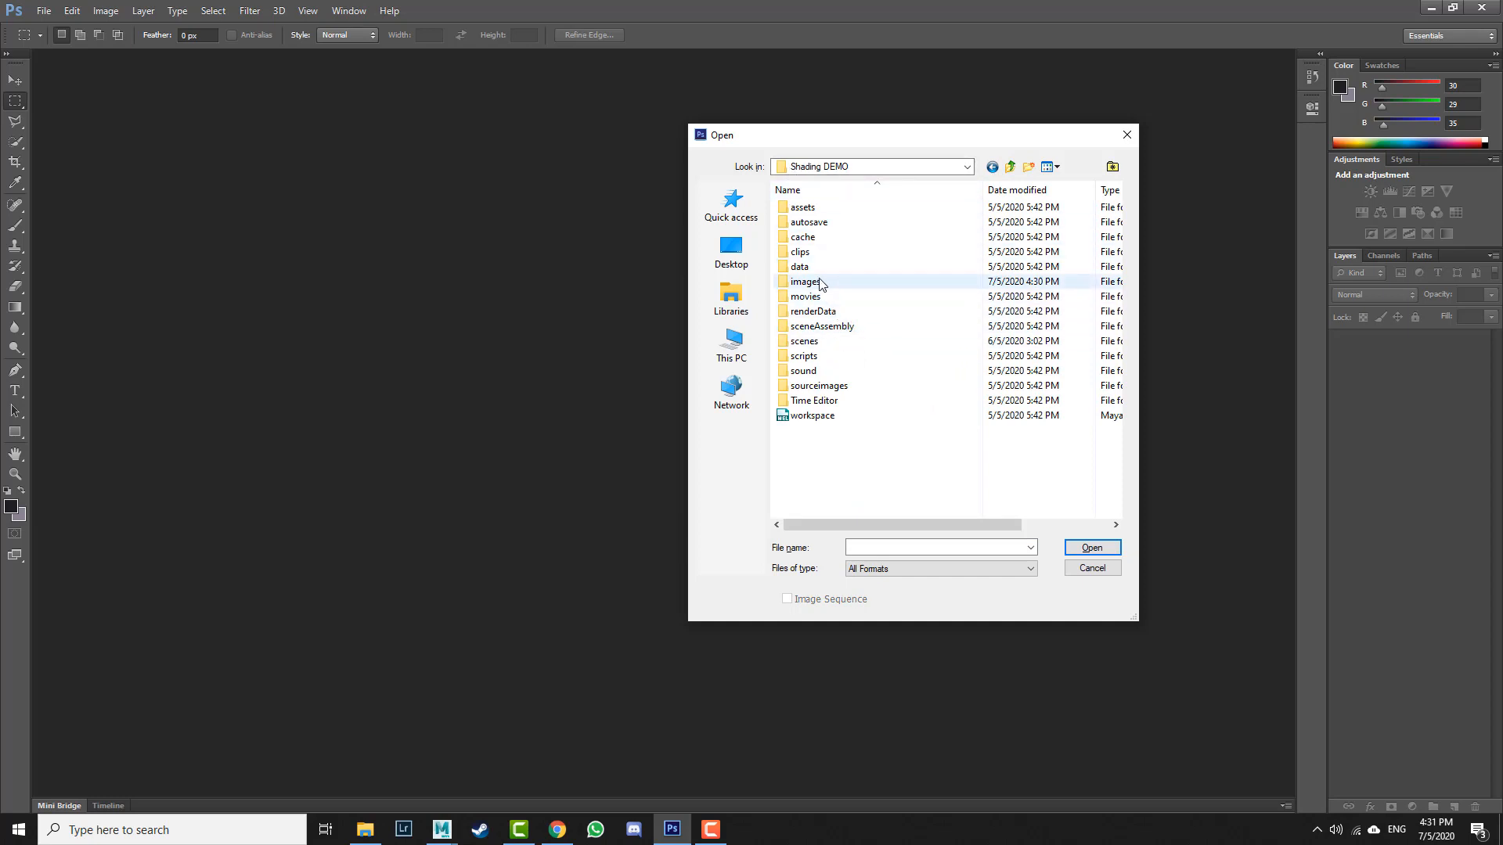
click(819, 285)
double_click(818, 285)
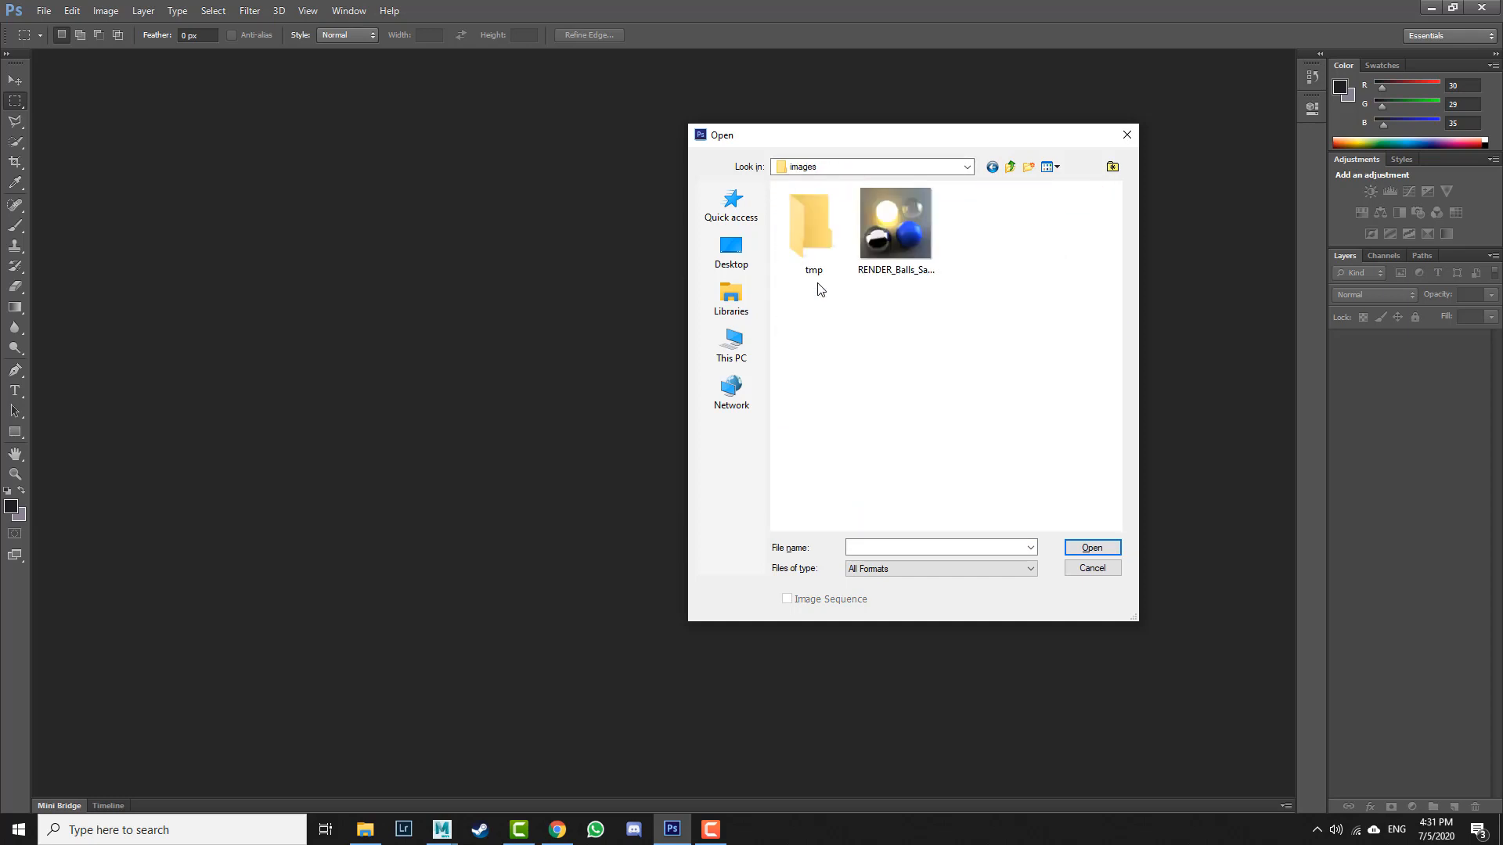
click(902, 239)
double_click(902, 239)
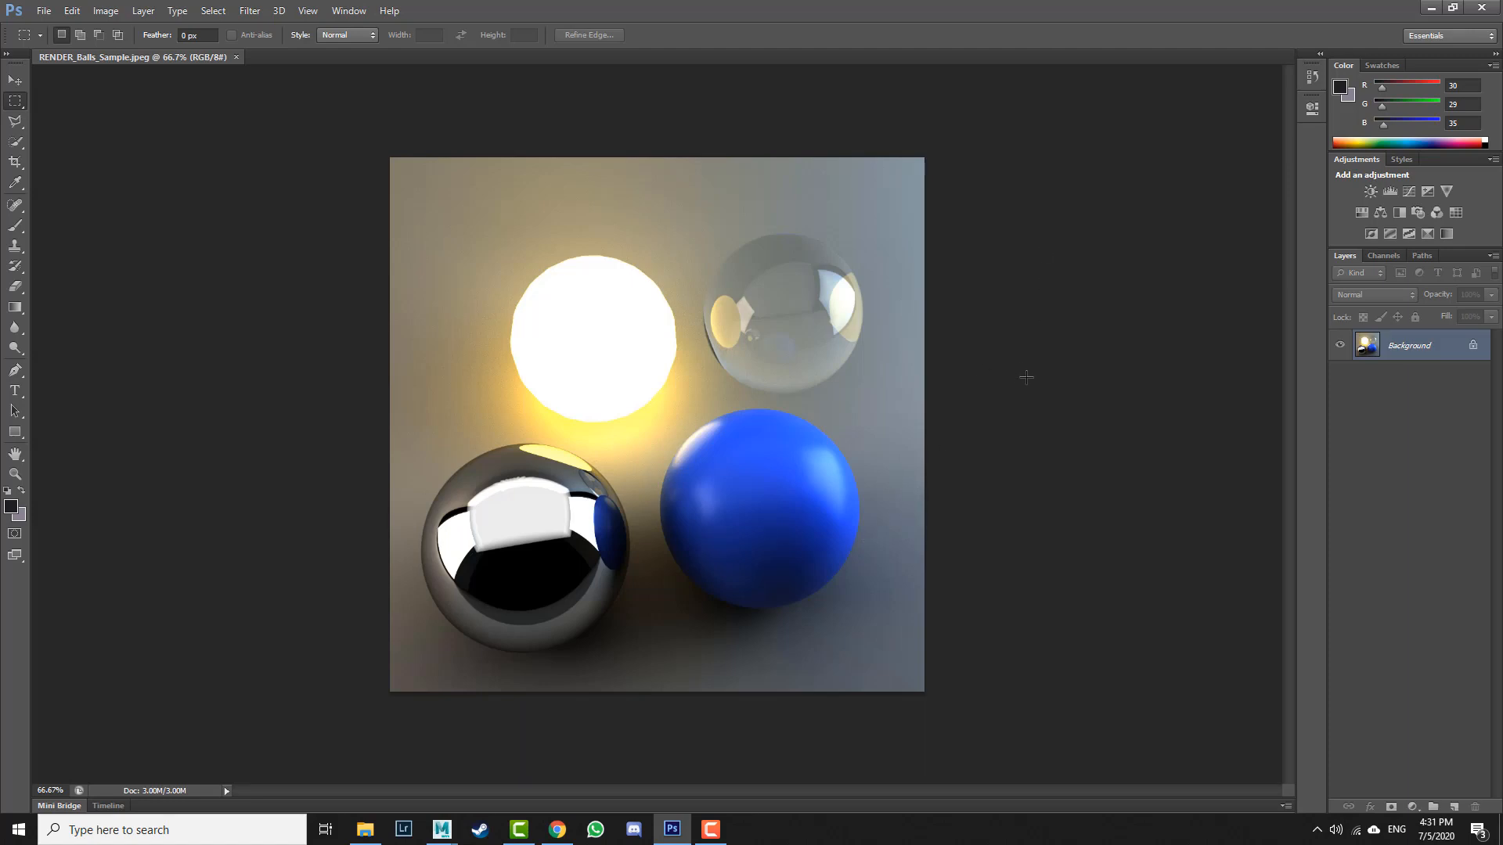
Step: Add a text label reading Incandescent above the glowing ball and begin changing its font size
click(14, 390)
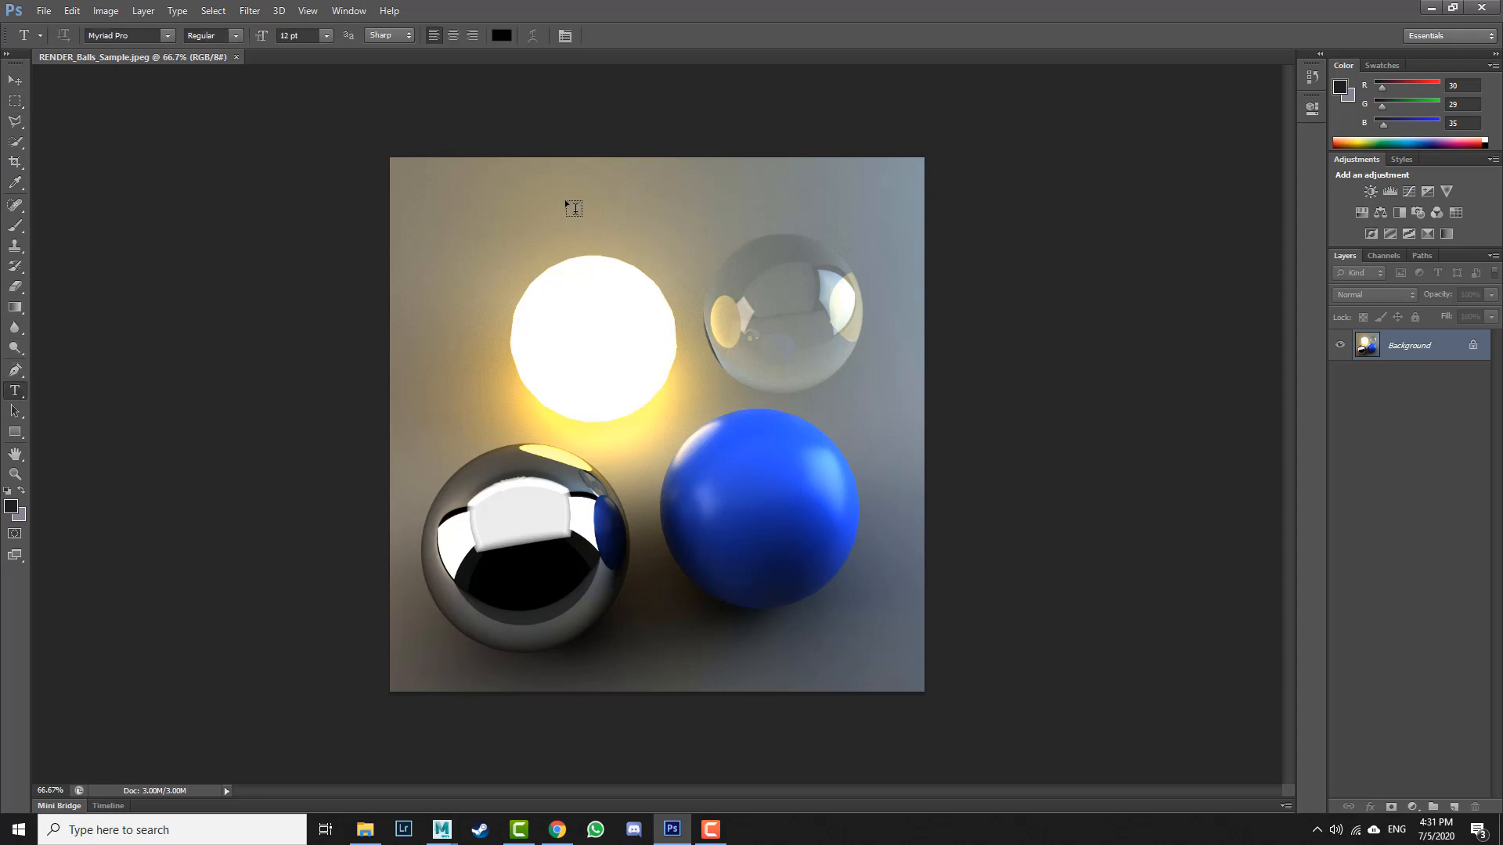
click(500, 217)
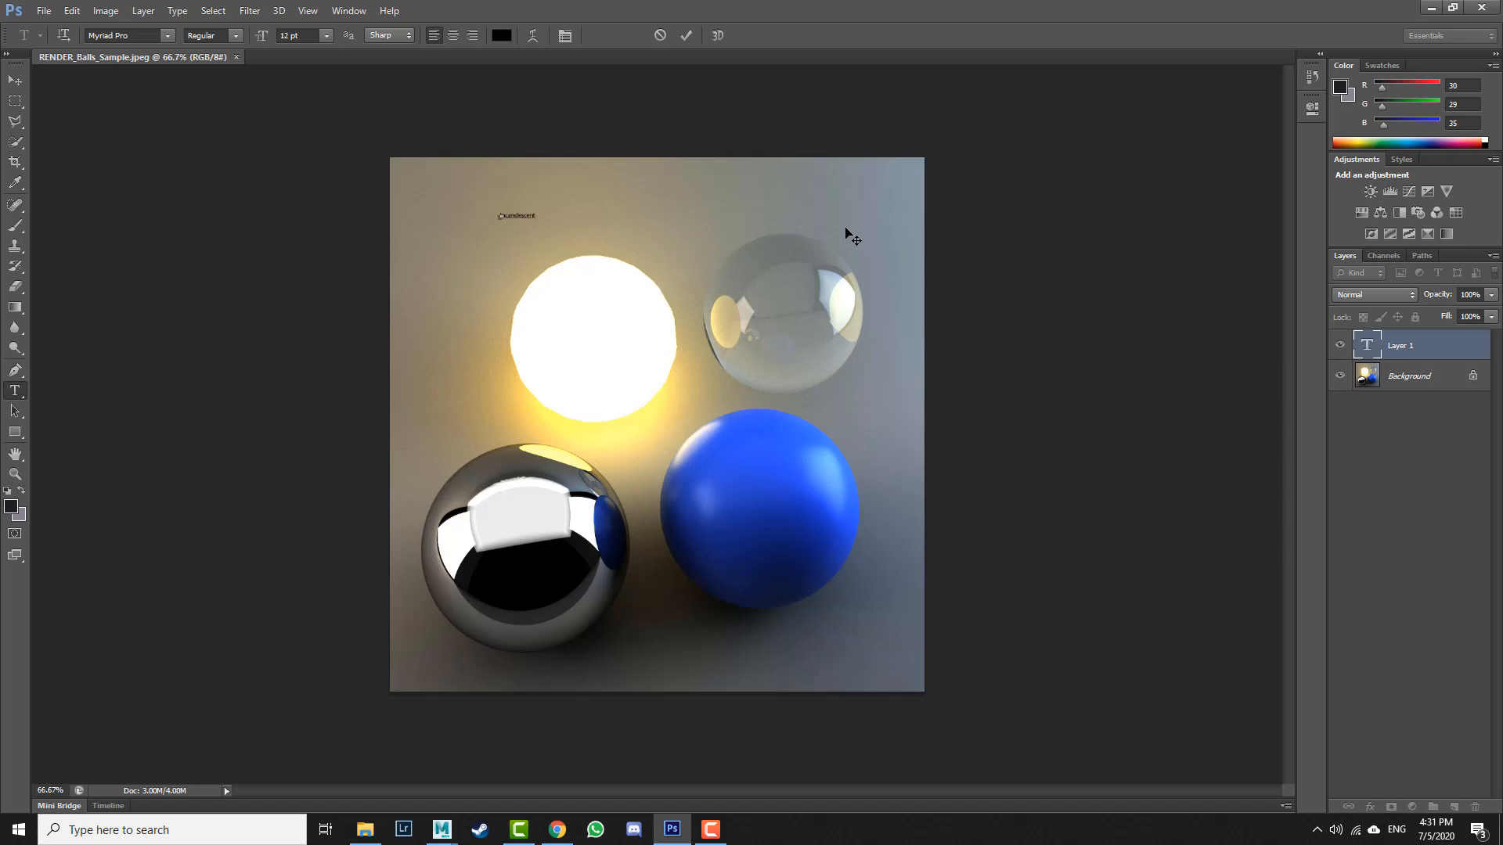
click(688, 36)
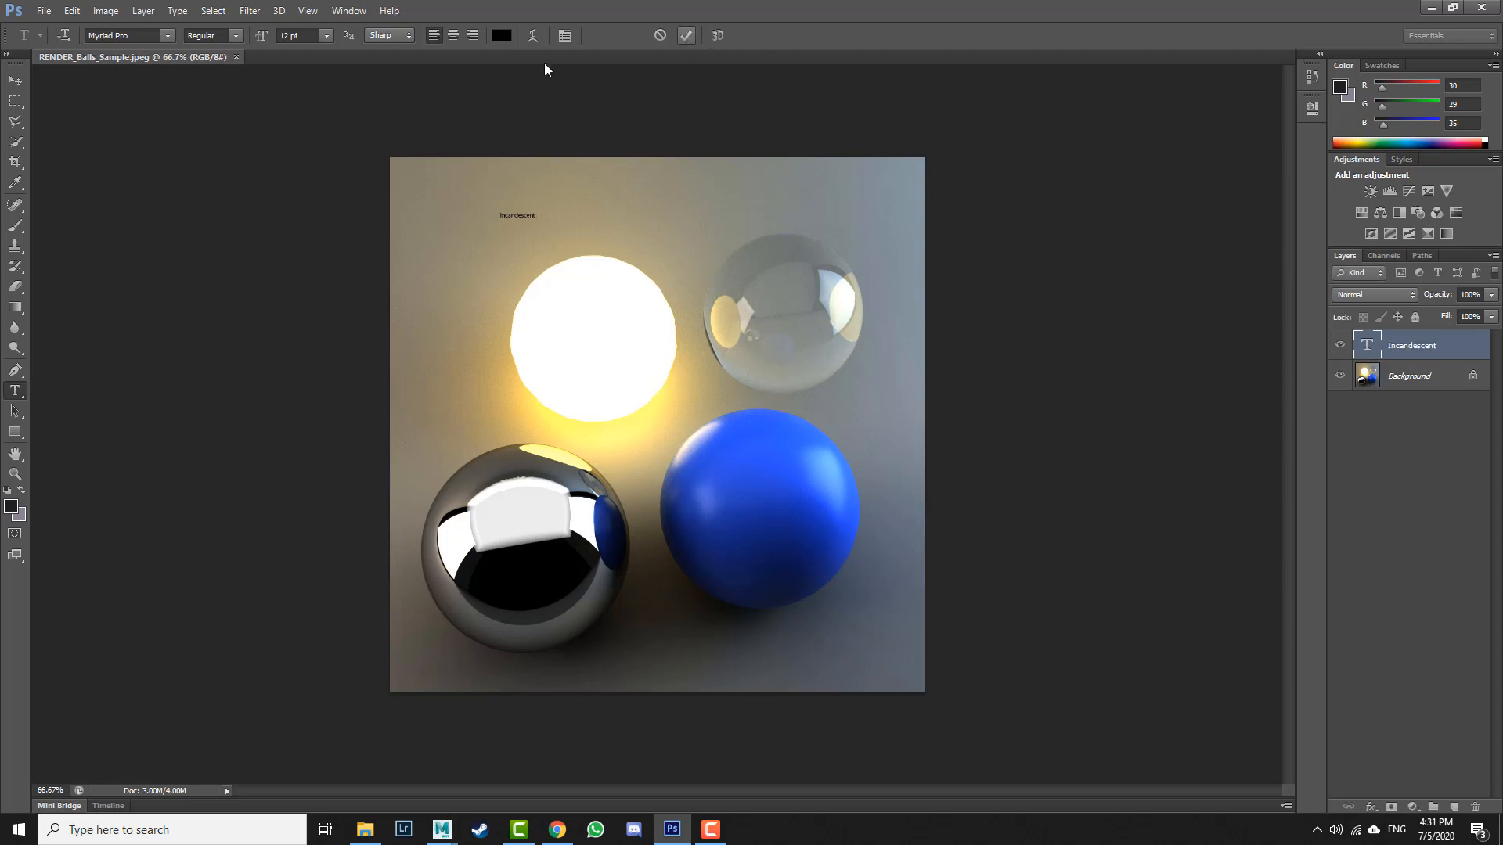
click(326, 35)
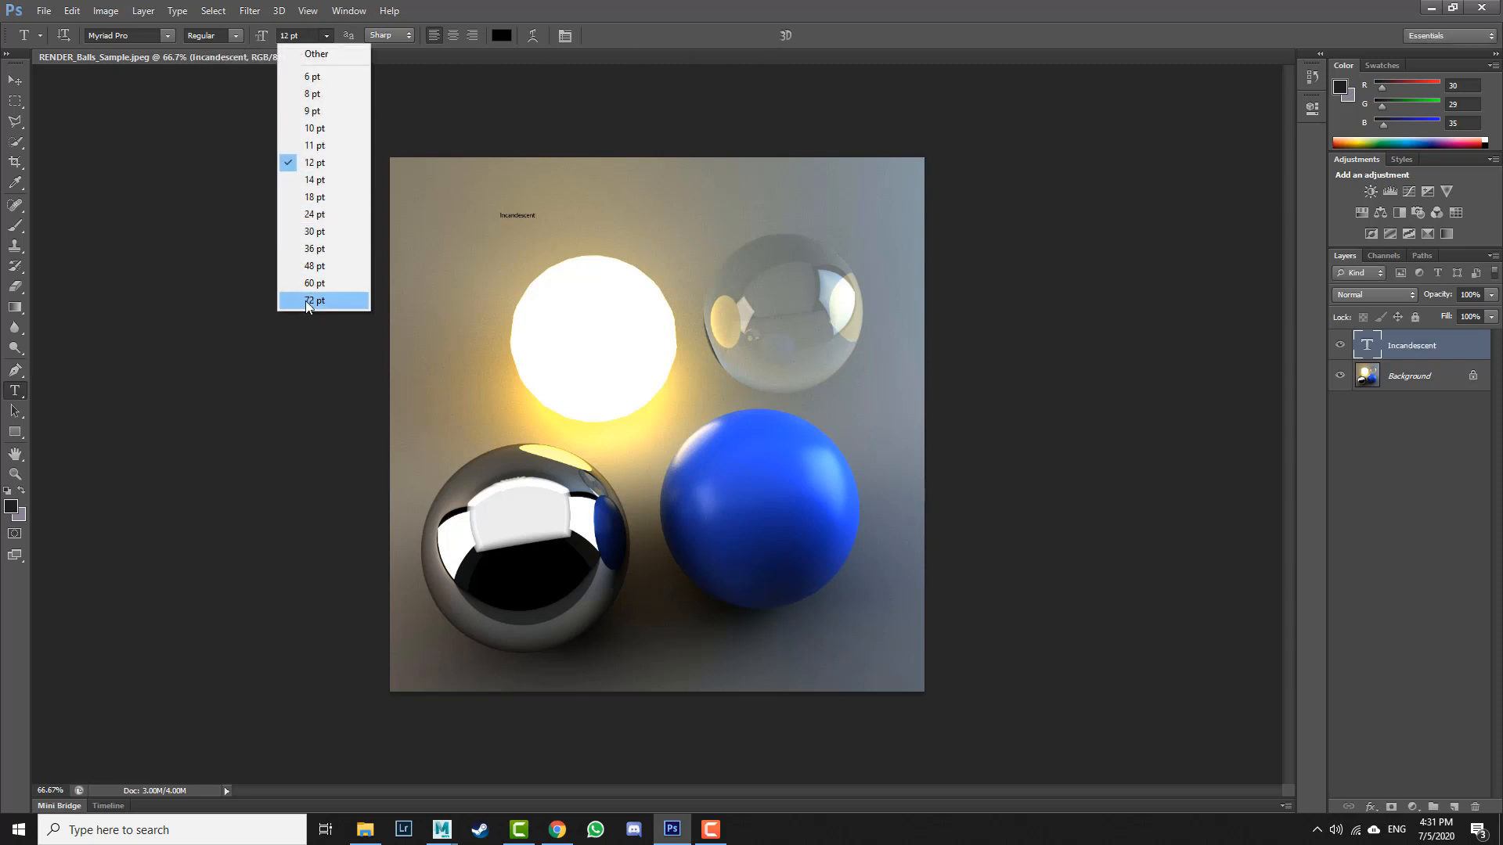